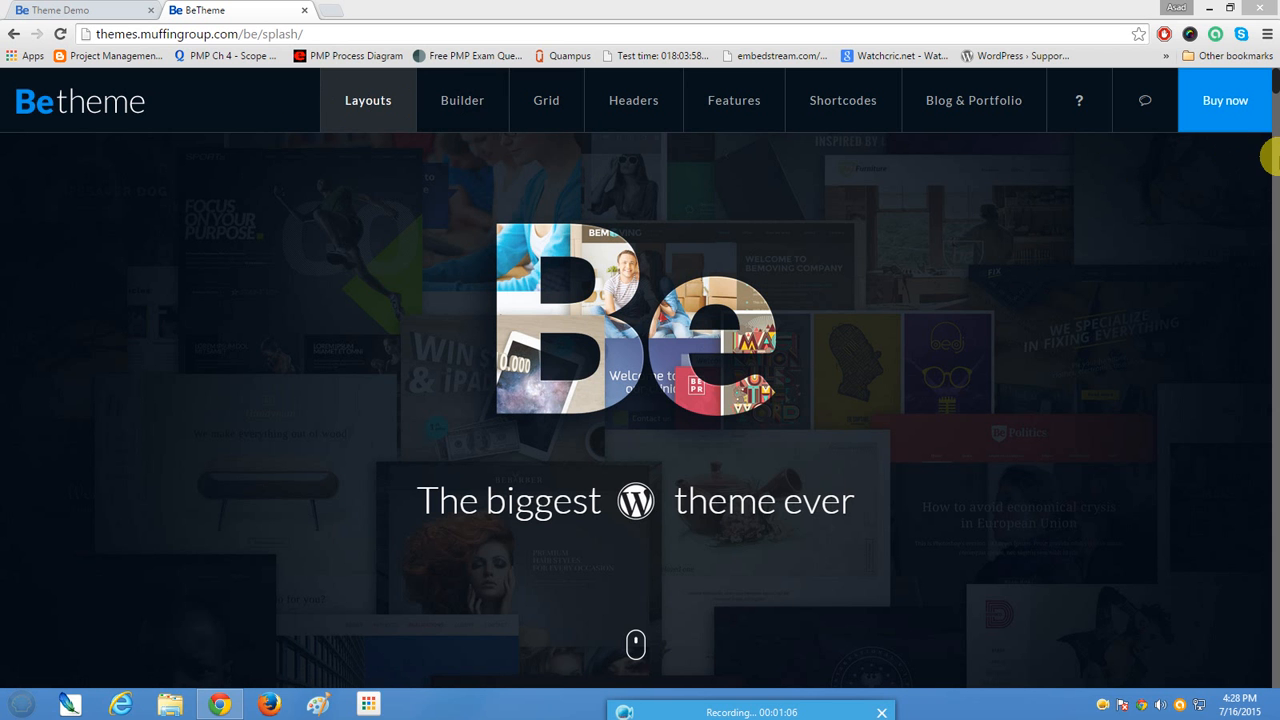
Look over the BeTheme splash page from its opening banner to the first rows of pre-made layouts.
{"action": "scroll", "coordinate": [1273, 88], "scroll_direction": "down", "scroll_amount": 1}
{"action": "scroll", "coordinate": [1273, 88], "scroll_direction": "down", "scroll_amount": 10}
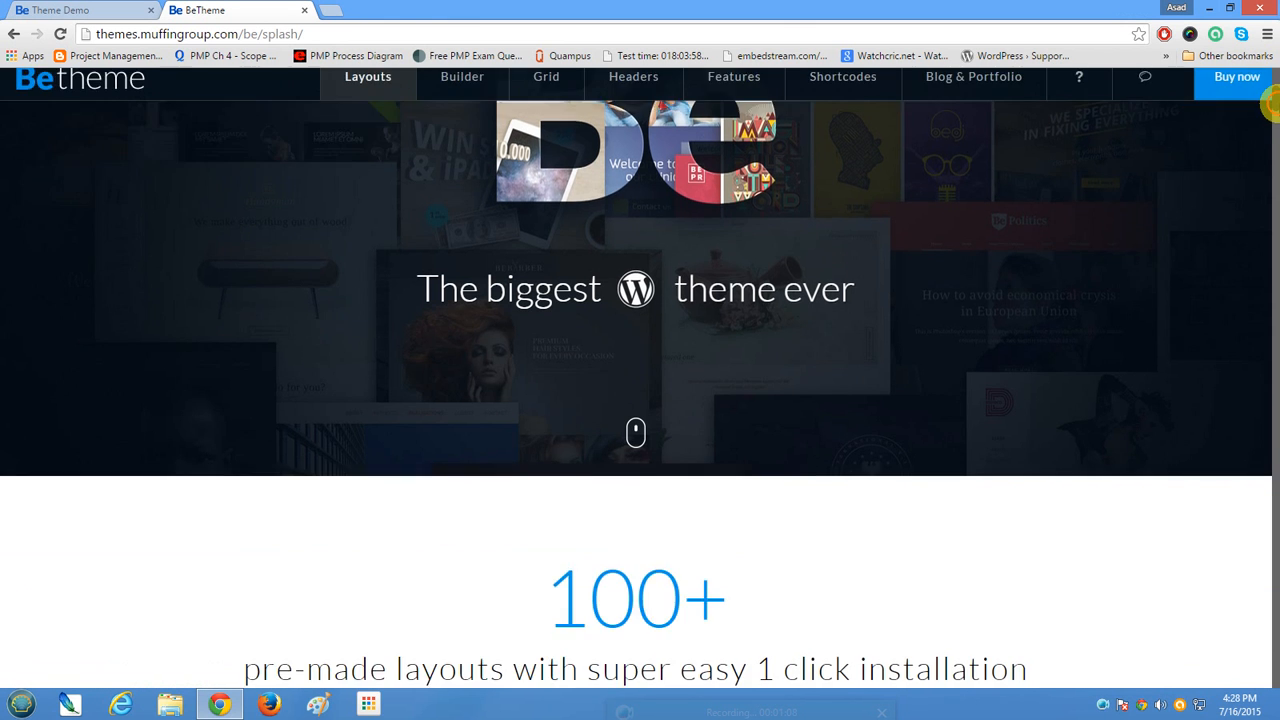
{"action": "scroll", "coordinate": [1270, 96], "scroll_direction": "up", "scroll_amount": 10}
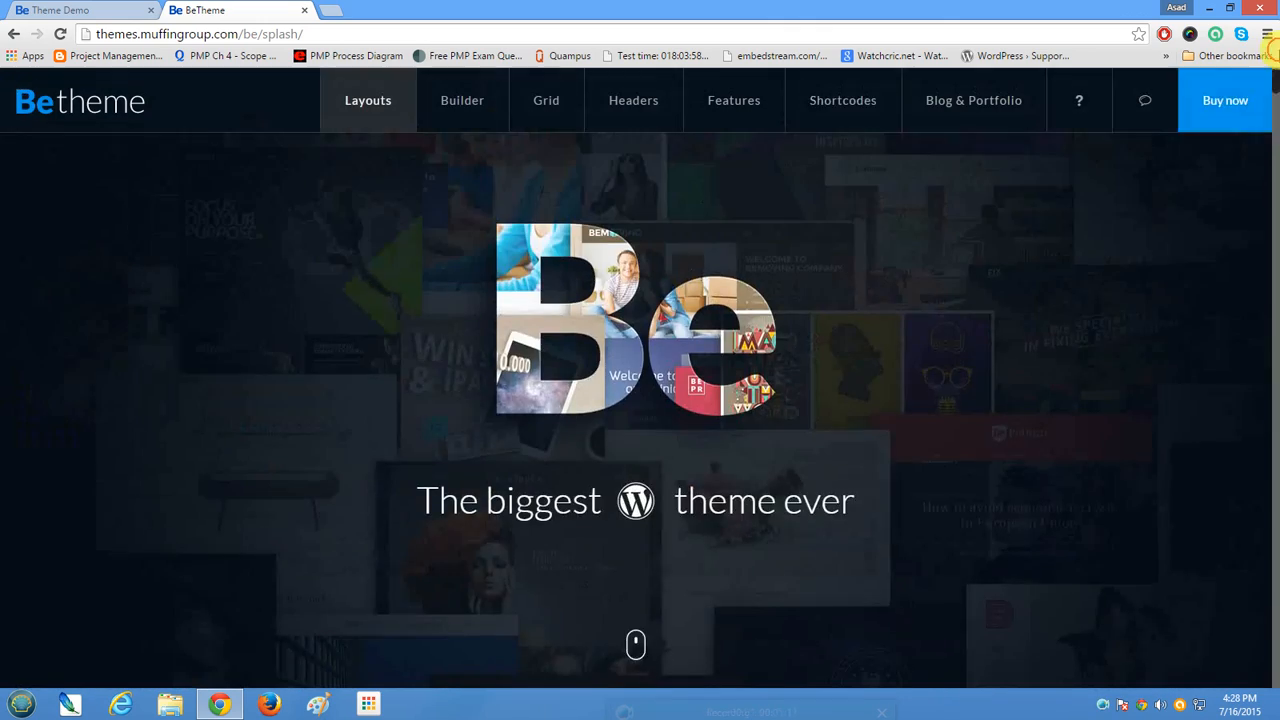
{"action": "mouse_move", "coordinate": [1275, 50]}
{"action": "left_mouse_down"}
{"action": "mouse_move", "coordinate": [1273, 144]}
{"action": "mouse_move", "coordinate": [1270, 62]}
{"action": "left_mouse_up"}
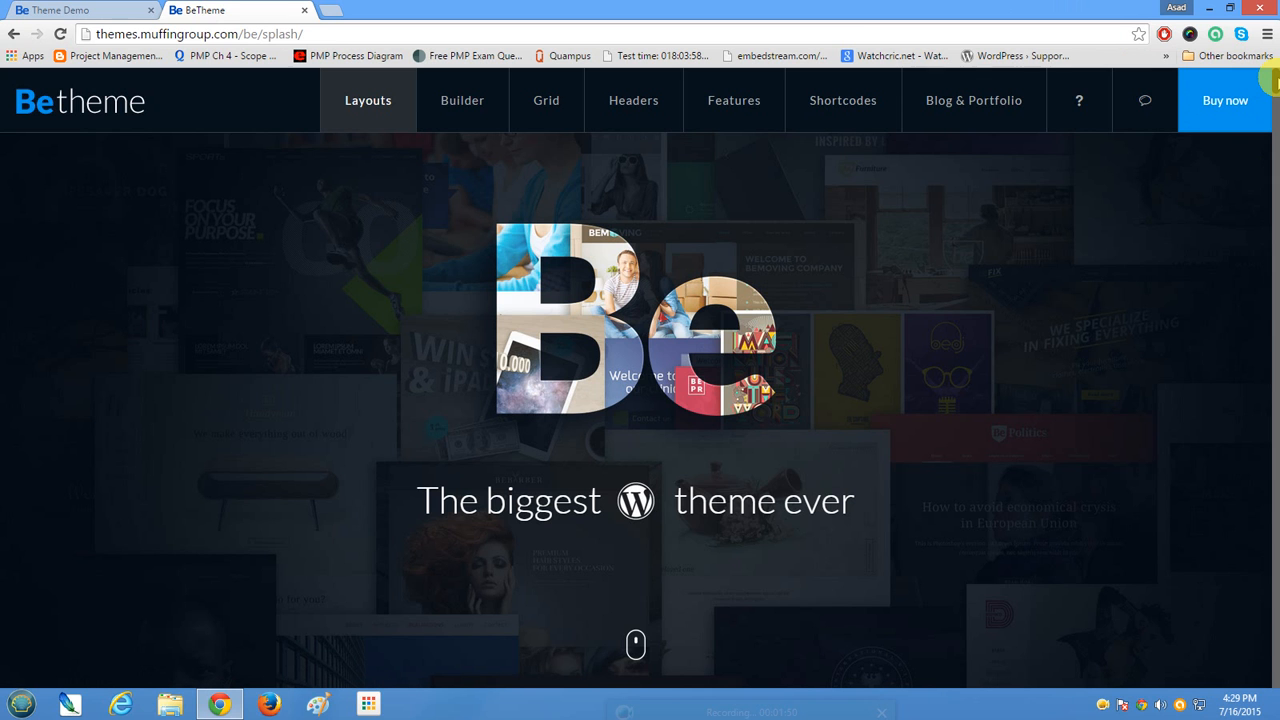
{"action": "scroll", "coordinate": [1272, 82], "scroll_direction": "down", "scroll_amount": 10}
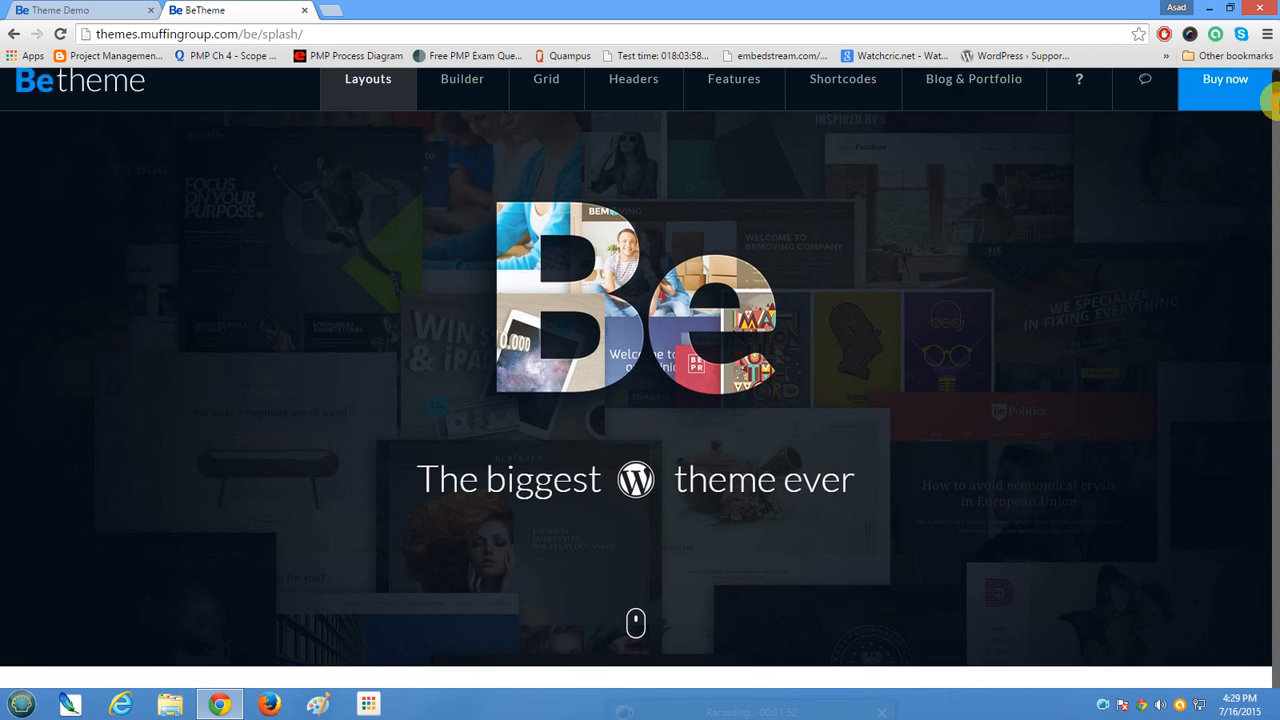
{"action": "scroll", "coordinate": [1270, 108], "scroll_direction": "up", "scroll_amount": 10}
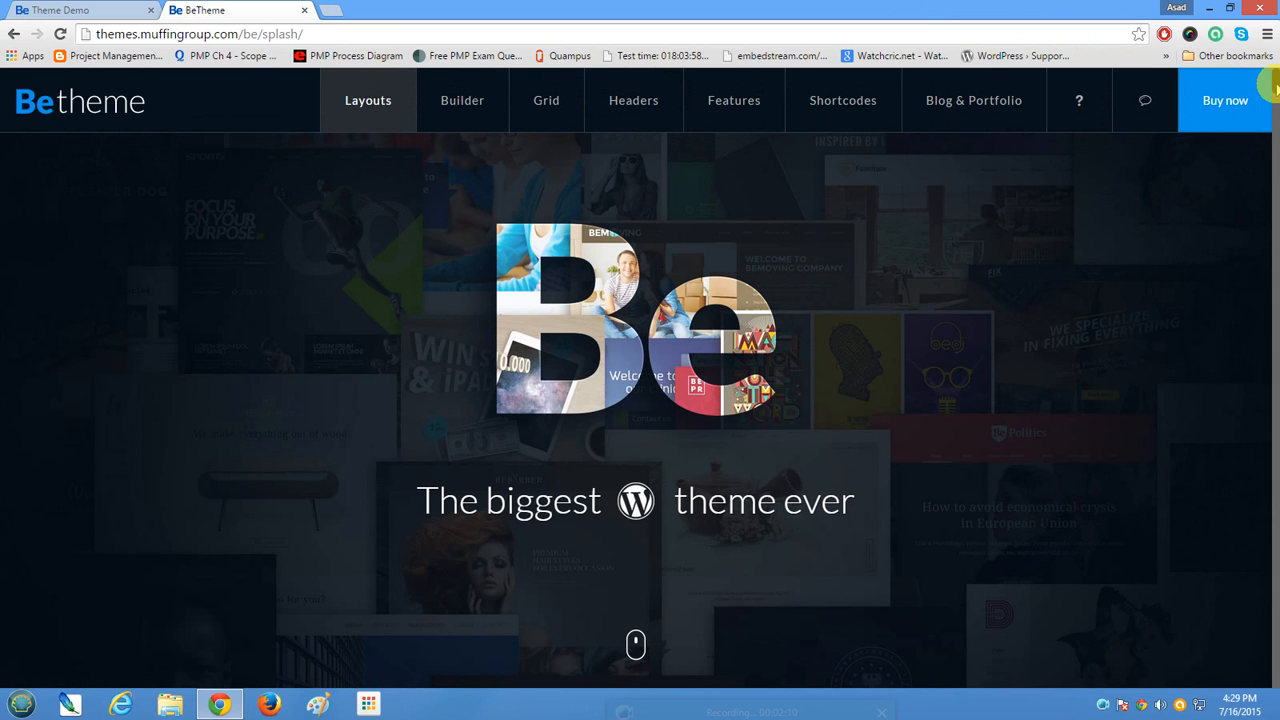
{"action": "scroll", "coordinate": [1273, 82], "scroll_direction": "down", "scroll_amount": 2}
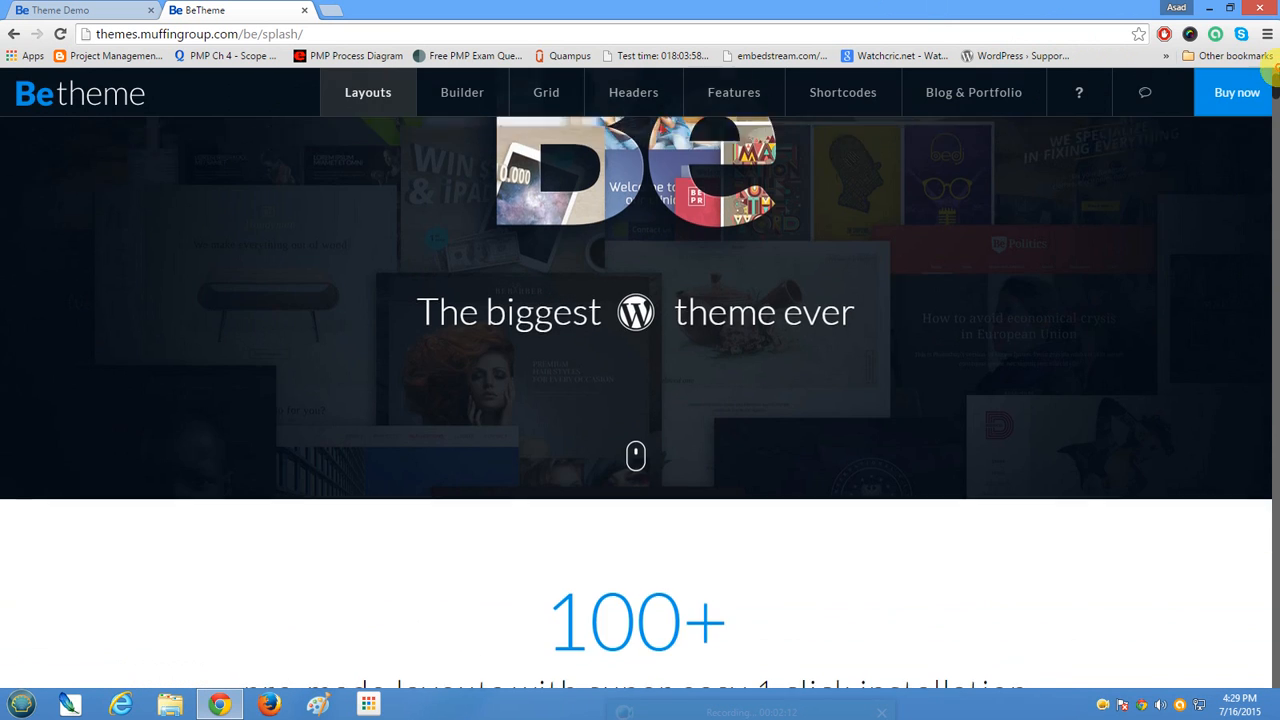
{"action": "scroll", "coordinate": [1272, 72], "scroll_direction": "up", "scroll_amount": 2}
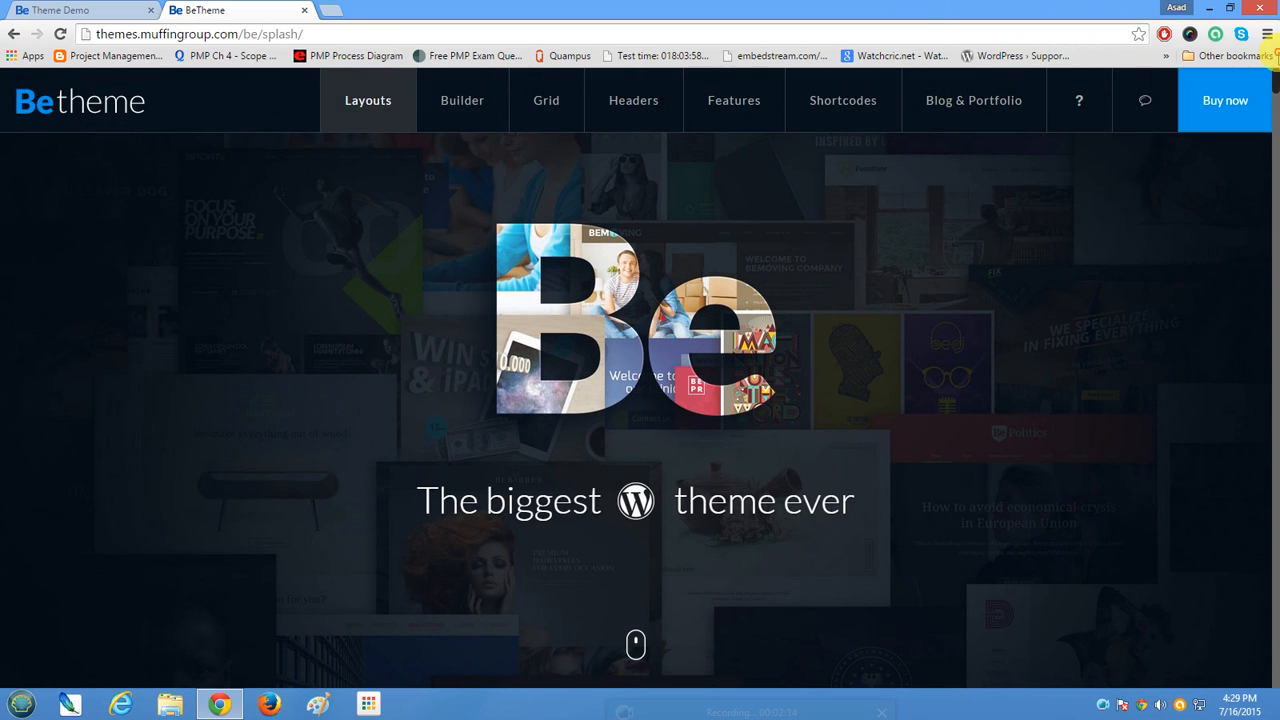
{"action": "scroll", "coordinate": [1270, 100], "scroll_direction": "down", "scroll_amount": 1}
{"action": "scroll", "coordinate": [1268, 108], "scroll_direction": "down", "scroll_amount": 6}
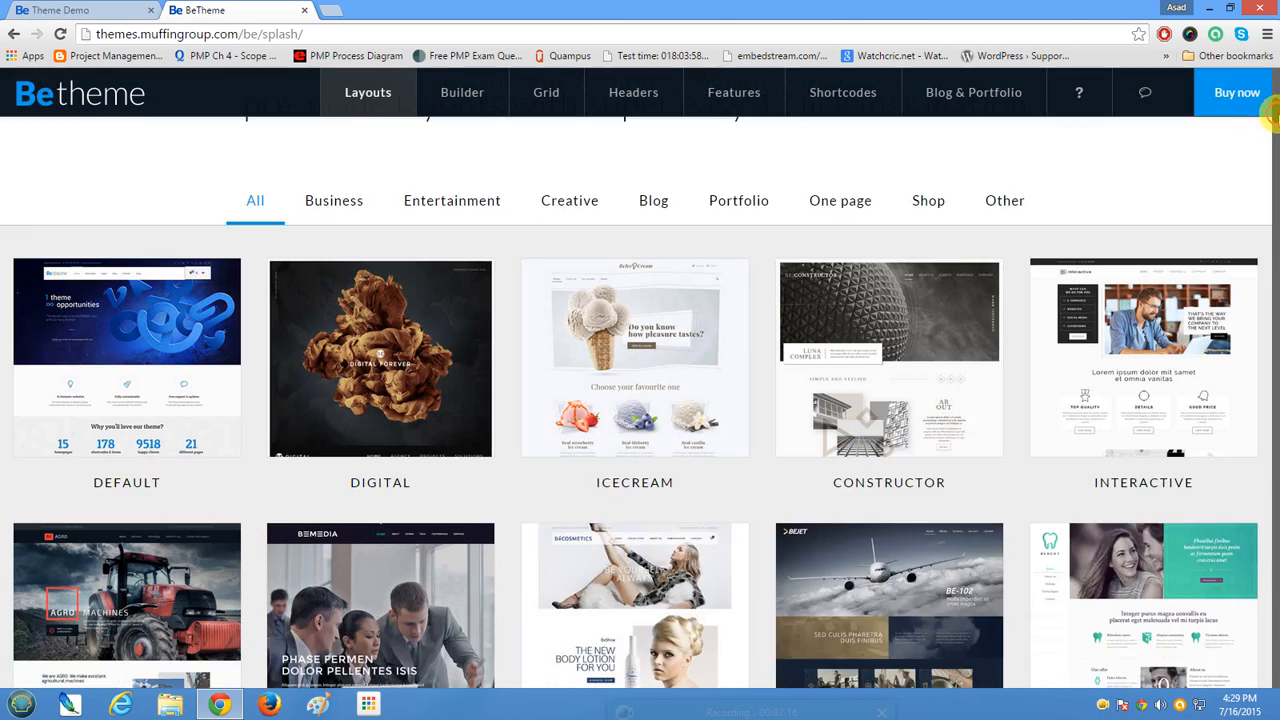
{"action": "scroll", "coordinate": [1270, 80], "scroll_direction": "up", "scroll_amount": 7}
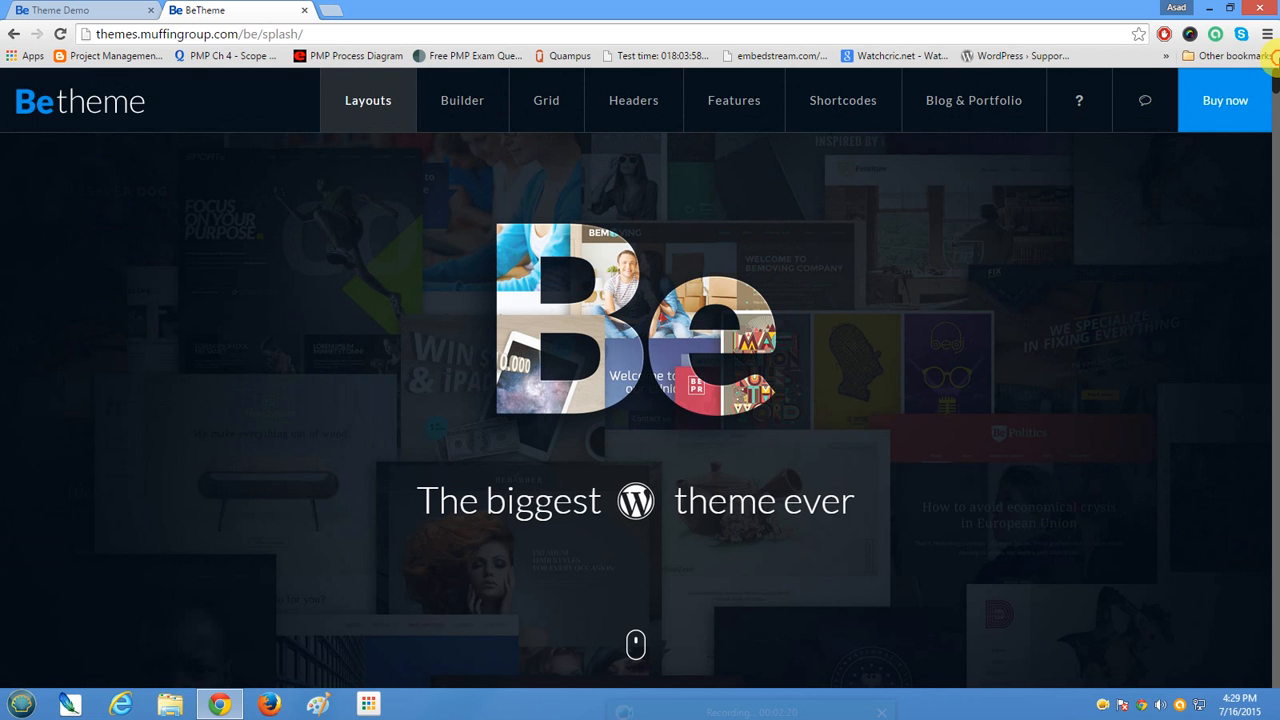
Switch to the Theme Demo site and highlight the bethemedemo/ part of its web address.
{"action": "left_click", "coordinate": [94, 10]}
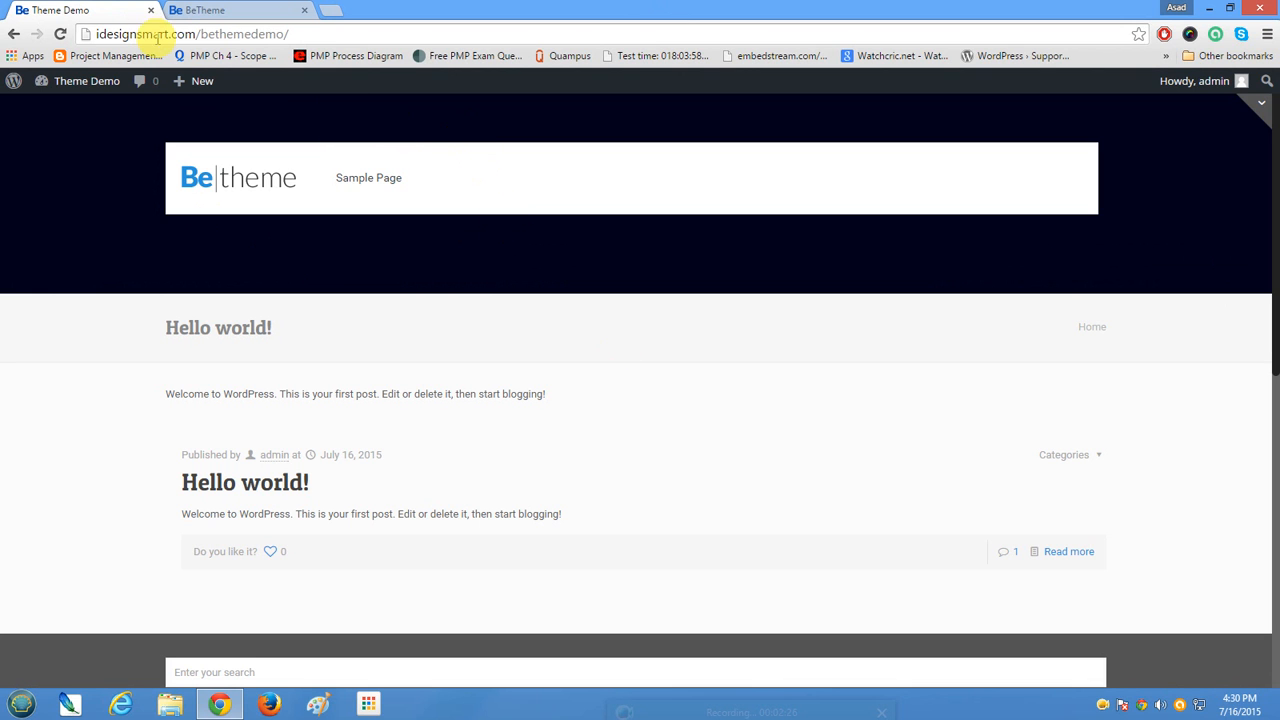
{"action": "left_click_drag", "start_coordinate": [201, 34], "coordinate": [300, 35]}
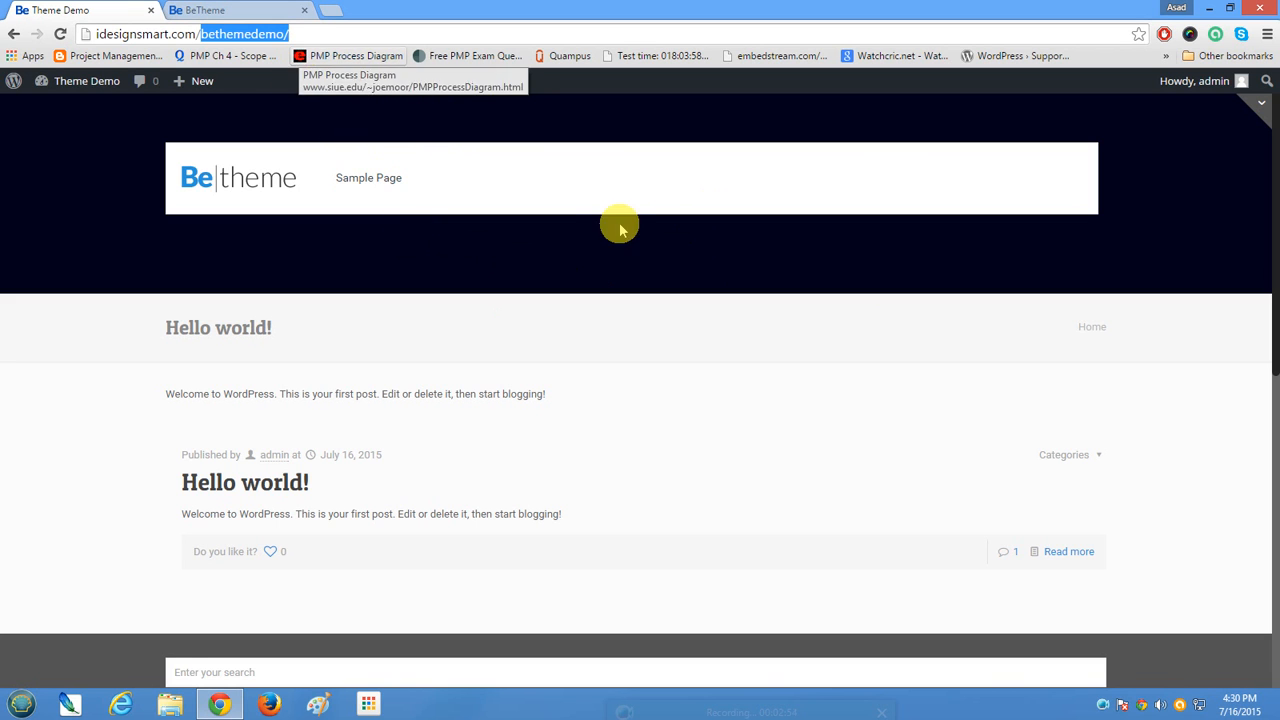
Return to the BeTheme splash page, browse the pre-made layouts and open the IT Service preview.
{"action": "left_click", "coordinate": [250, 12]}
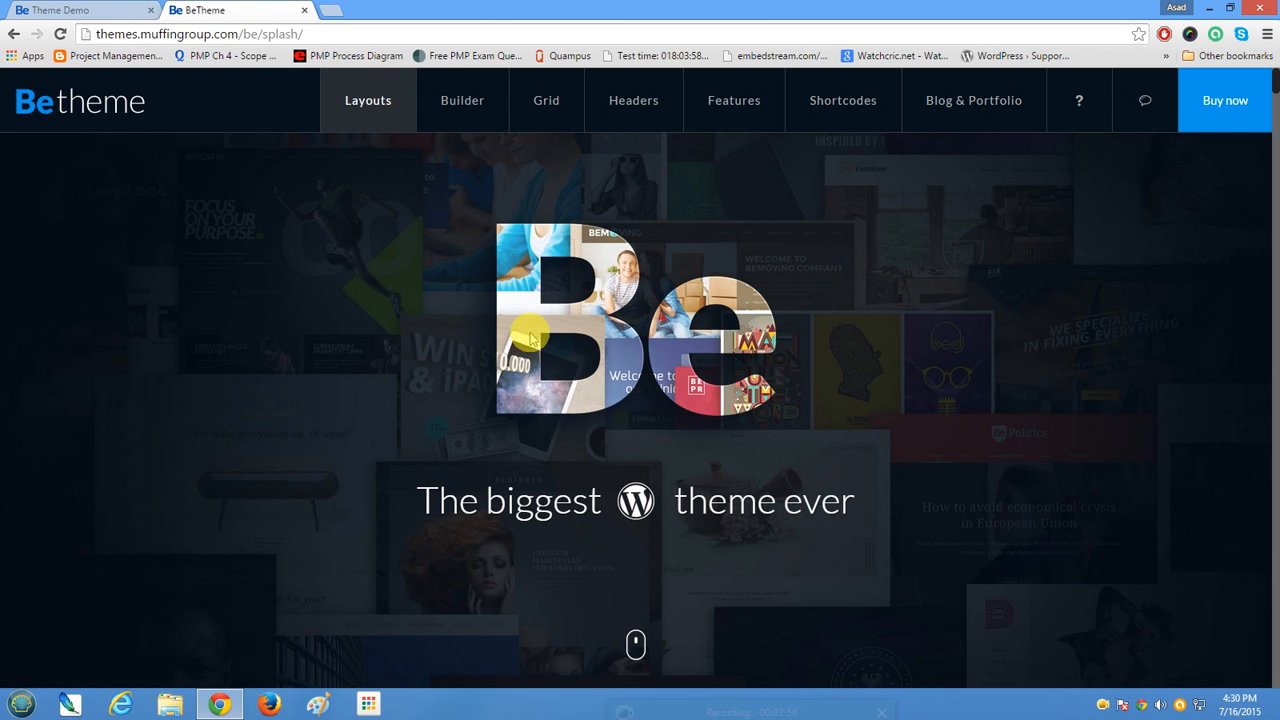
{"action": "scroll", "coordinate": [533, 340], "scroll_direction": "down", "scroll_amount": 5}
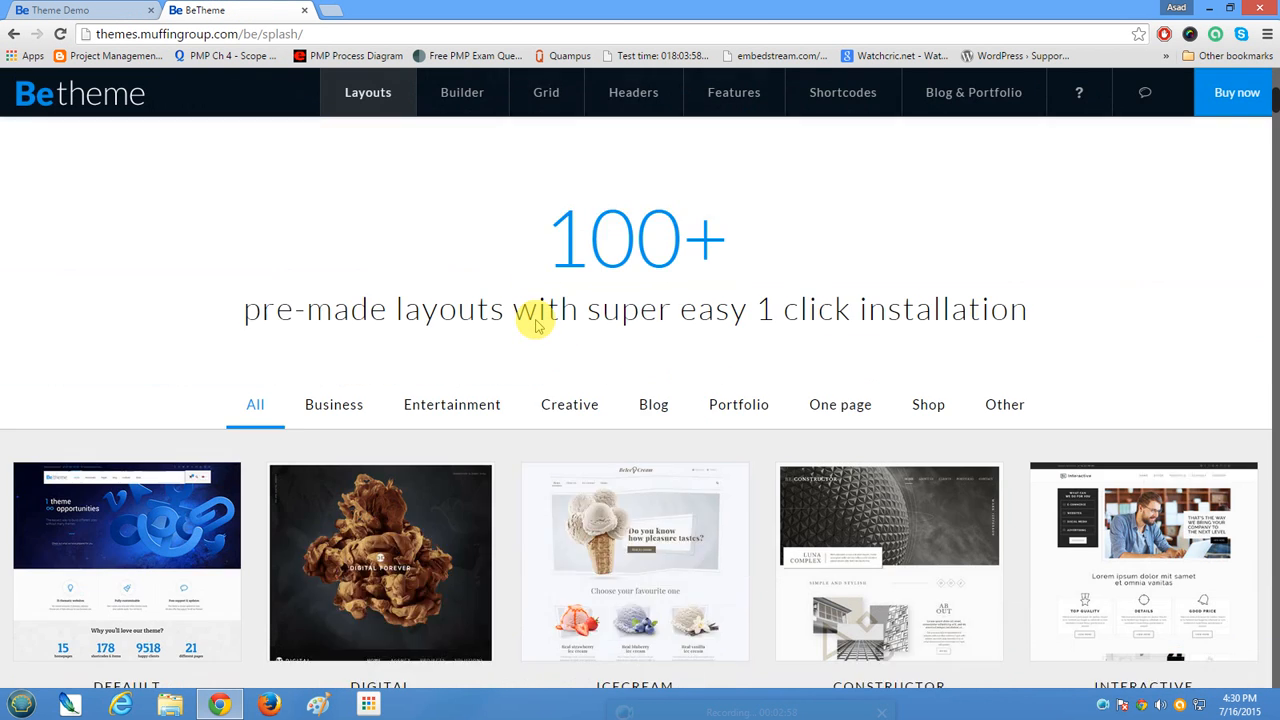
{"action": "scroll", "coordinate": [536, 325], "scroll_direction": "down", "scroll_amount": 1}
{"action": "scroll", "coordinate": [536, 325], "scroll_direction": "down", "scroll_amount": 8}
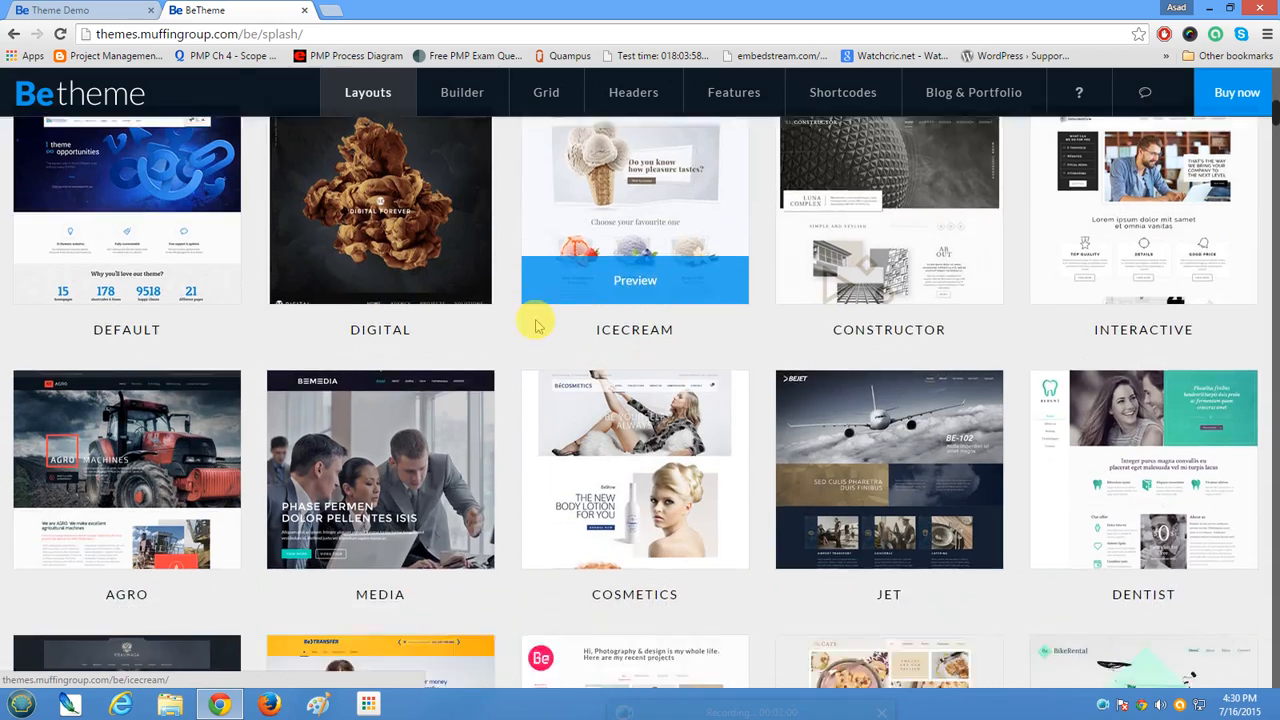
{"action": "scroll", "coordinate": [536, 325], "scroll_direction": "down", "scroll_amount": 5}
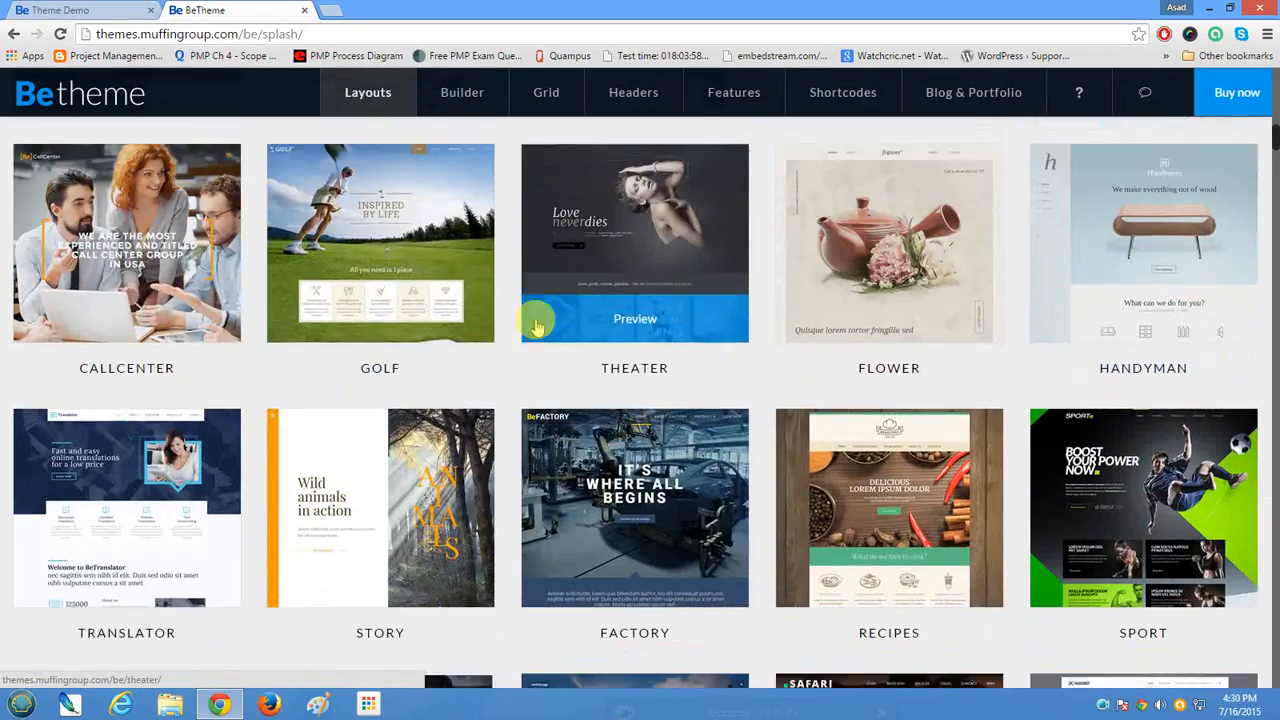
{"action": "scroll", "coordinate": [536, 325], "scroll_direction": "down", "scroll_amount": 6}
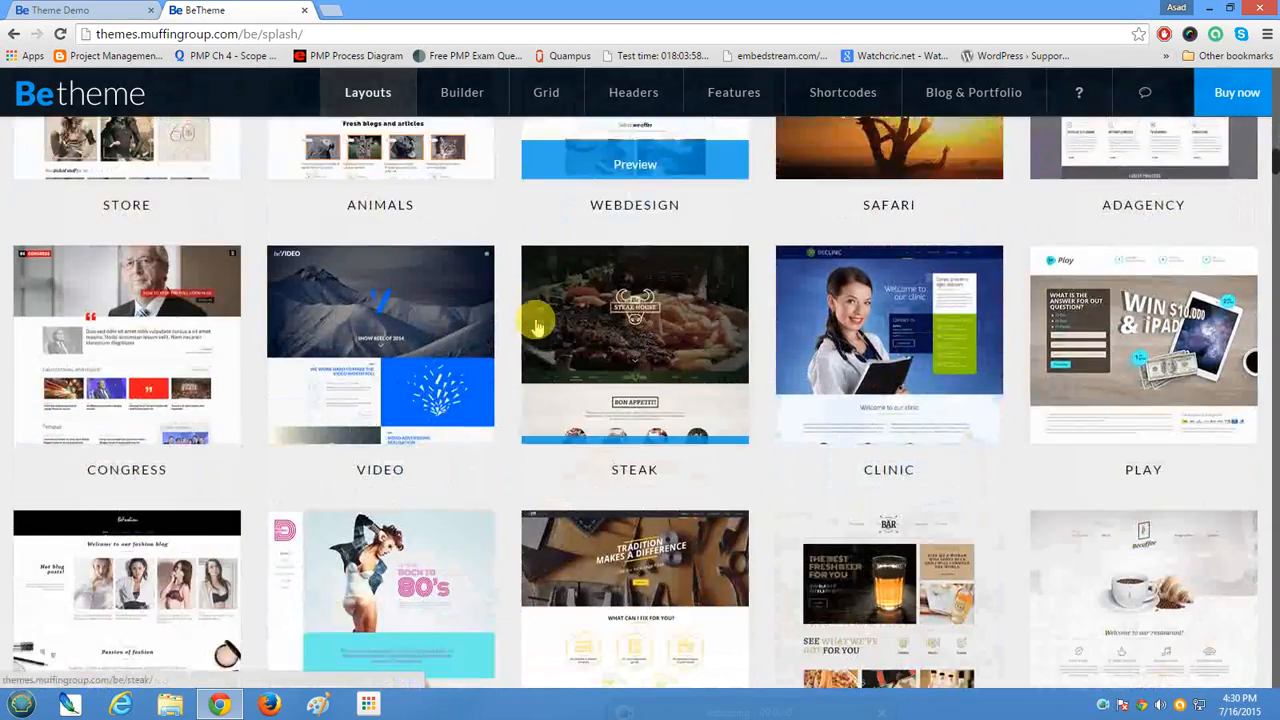
{"action": "scroll", "coordinate": [536, 325], "scroll_direction": "down", "scroll_amount": 4}
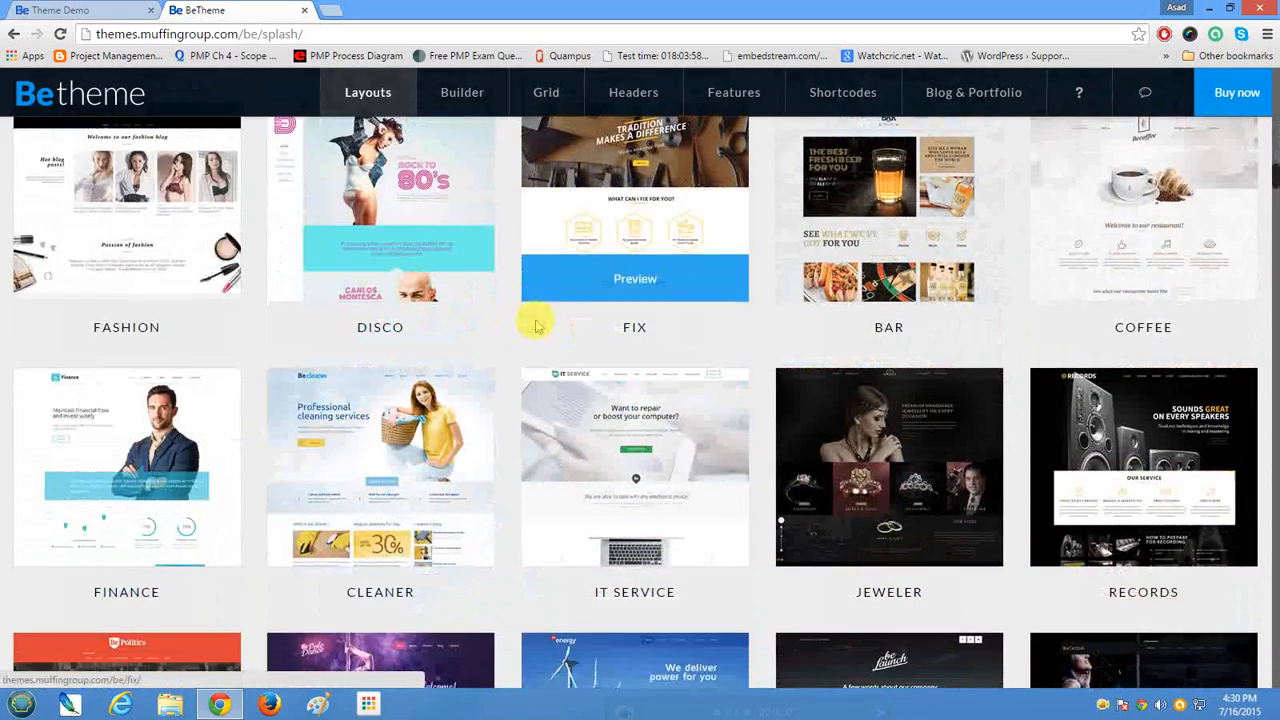
{"action": "scroll", "coordinate": [536, 325], "scroll_direction": "down", "scroll_amount": 1}
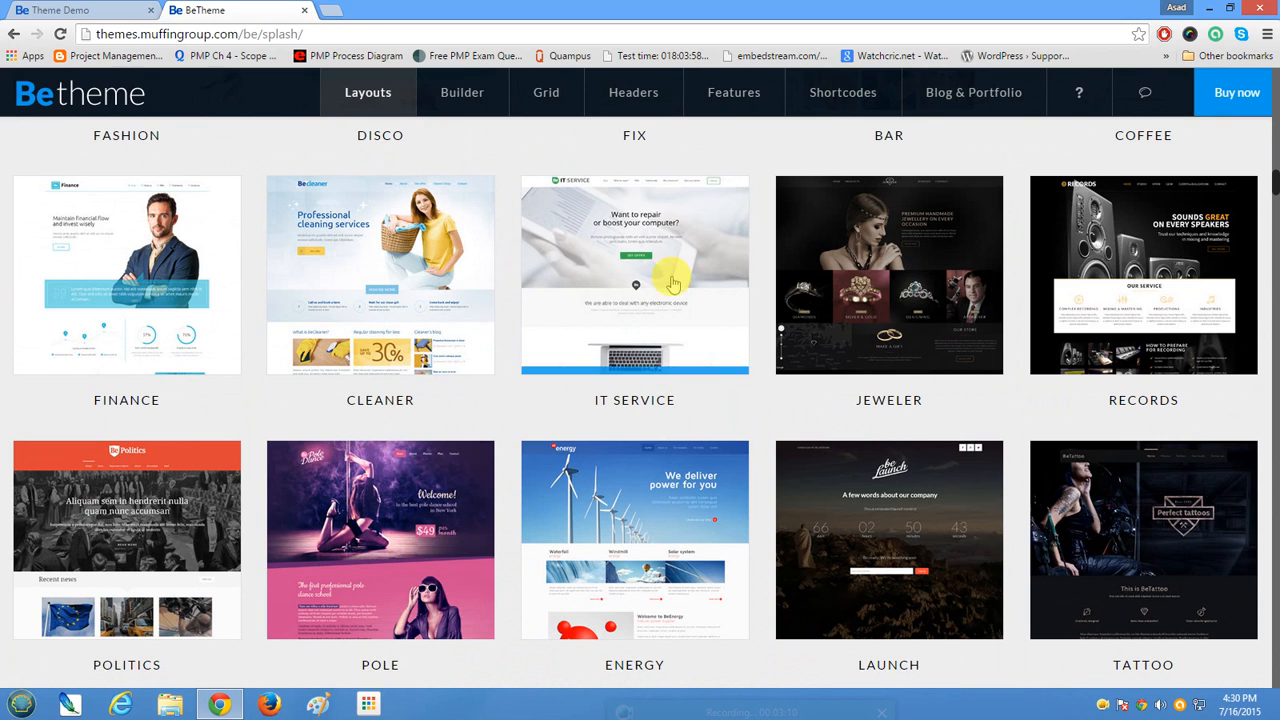
{"action": "left_click", "coordinate": [665, 267]}
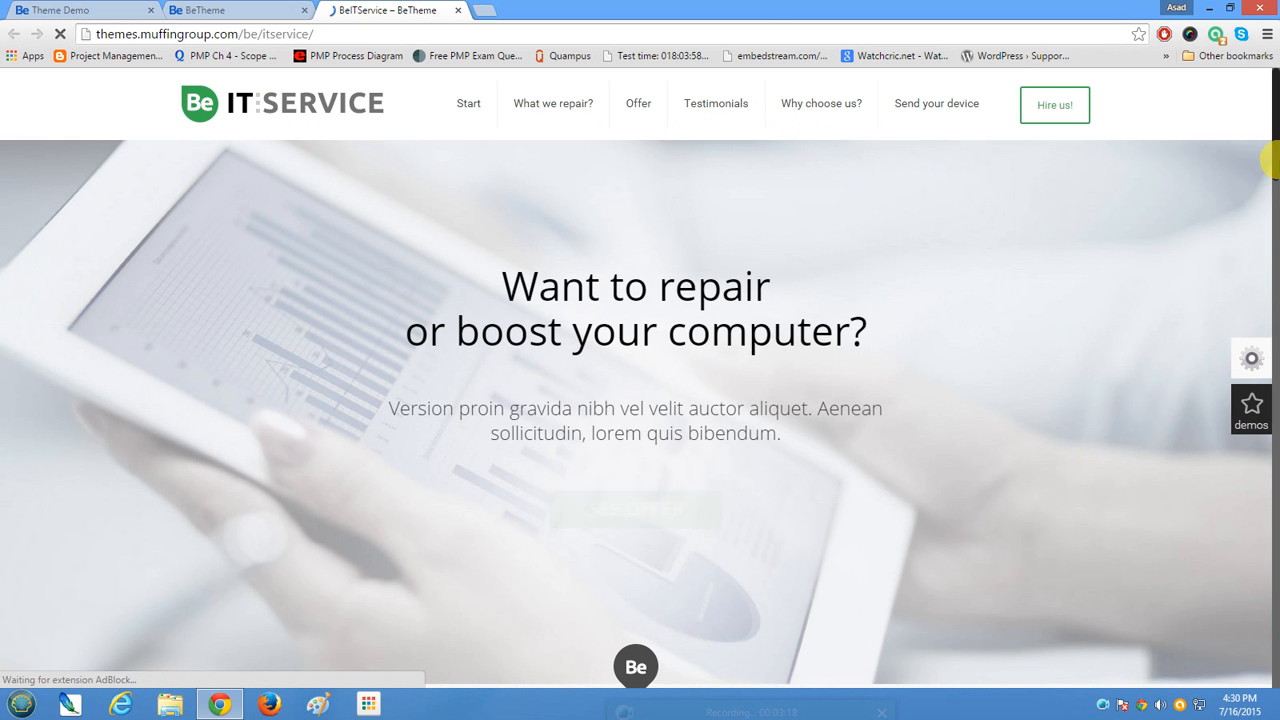
Look over the opening banner of the IT Service demo and follow its Hire us! link.
{"action": "scroll", "coordinate": [1268, 200], "scroll_direction": "down", "scroll_amount": 3}
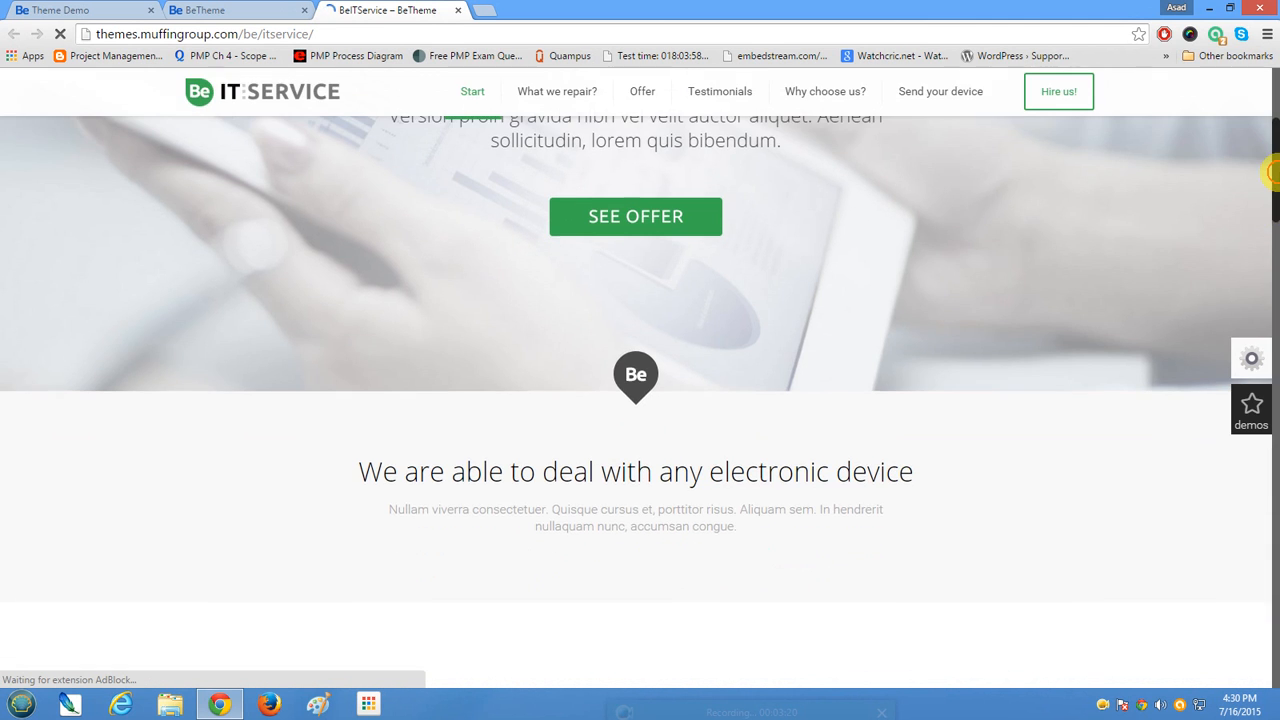
{"action": "scroll", "coordinate": [1270, 140], "scroll_direction": "up", "scroll_amount": 3}
{"action": "scroll", "coordinate": [1268, 160], "scroll_direction": "down", "scroll_amount": 1}
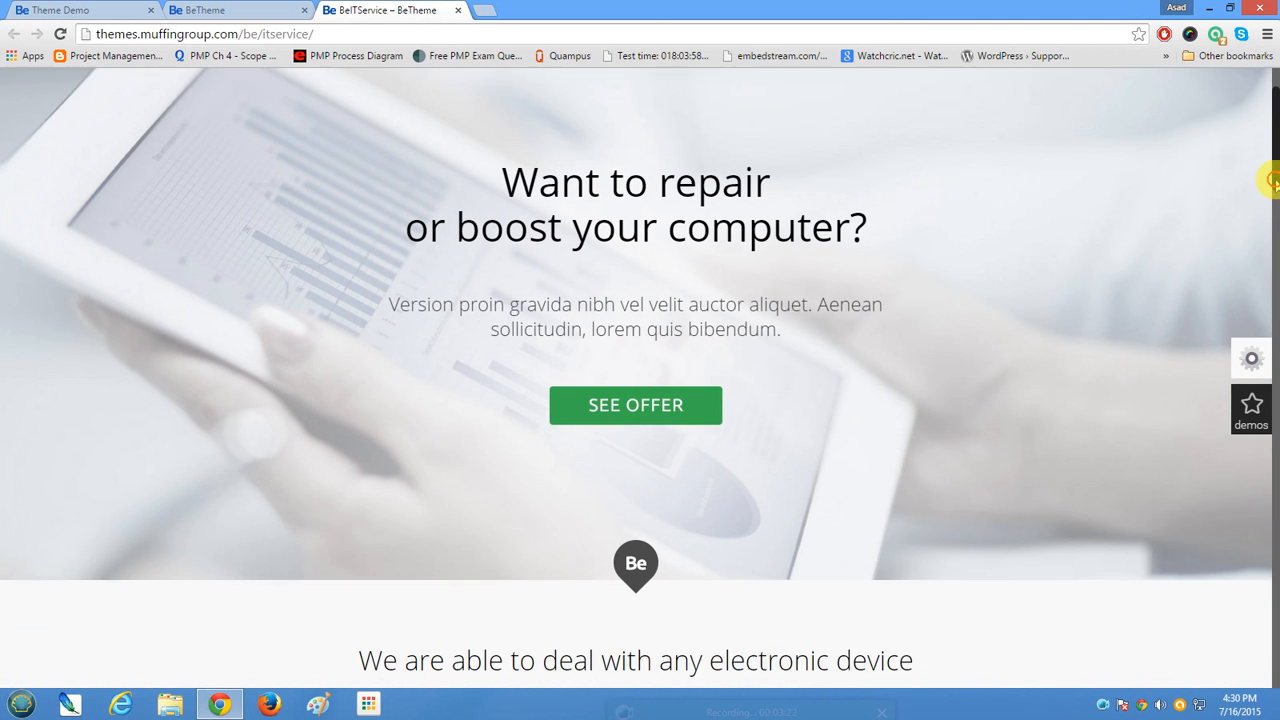
{"action": "scroll", "coordinate": [625, 500], "scroll_direction": "up", "scroll_amount": 1}
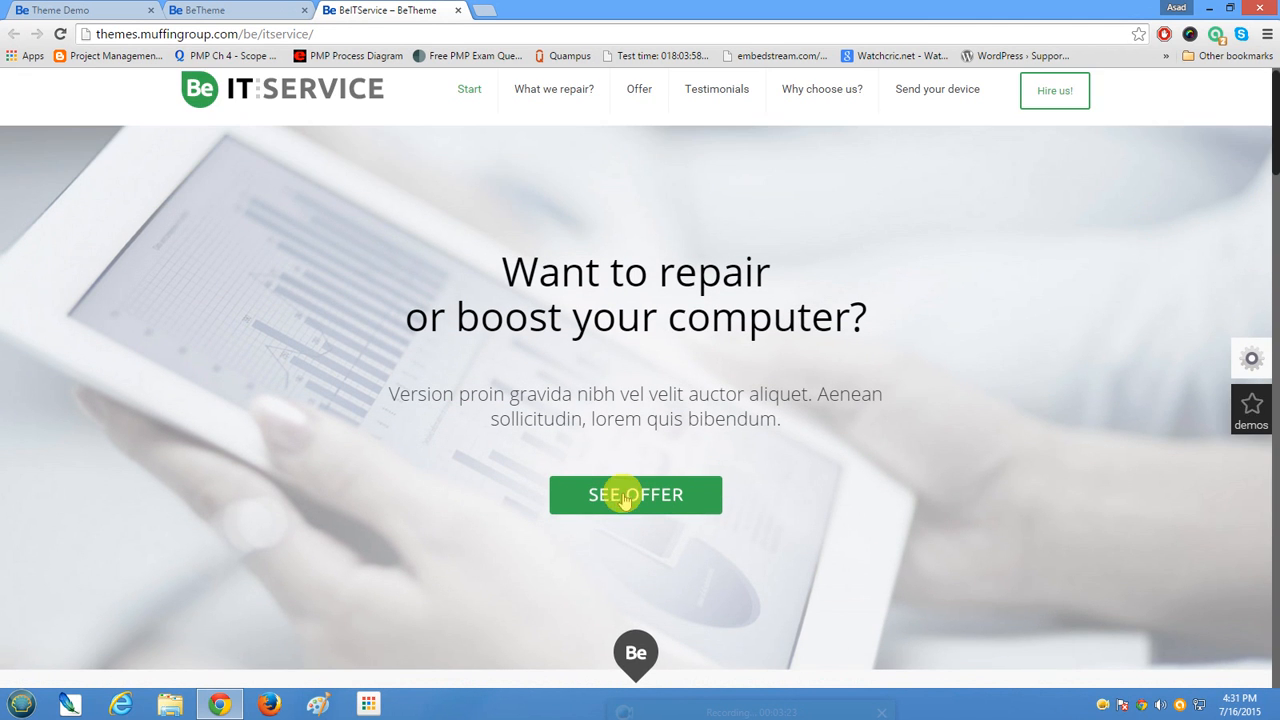
{"action": "left_click", "coordinate": [1060, 90]}
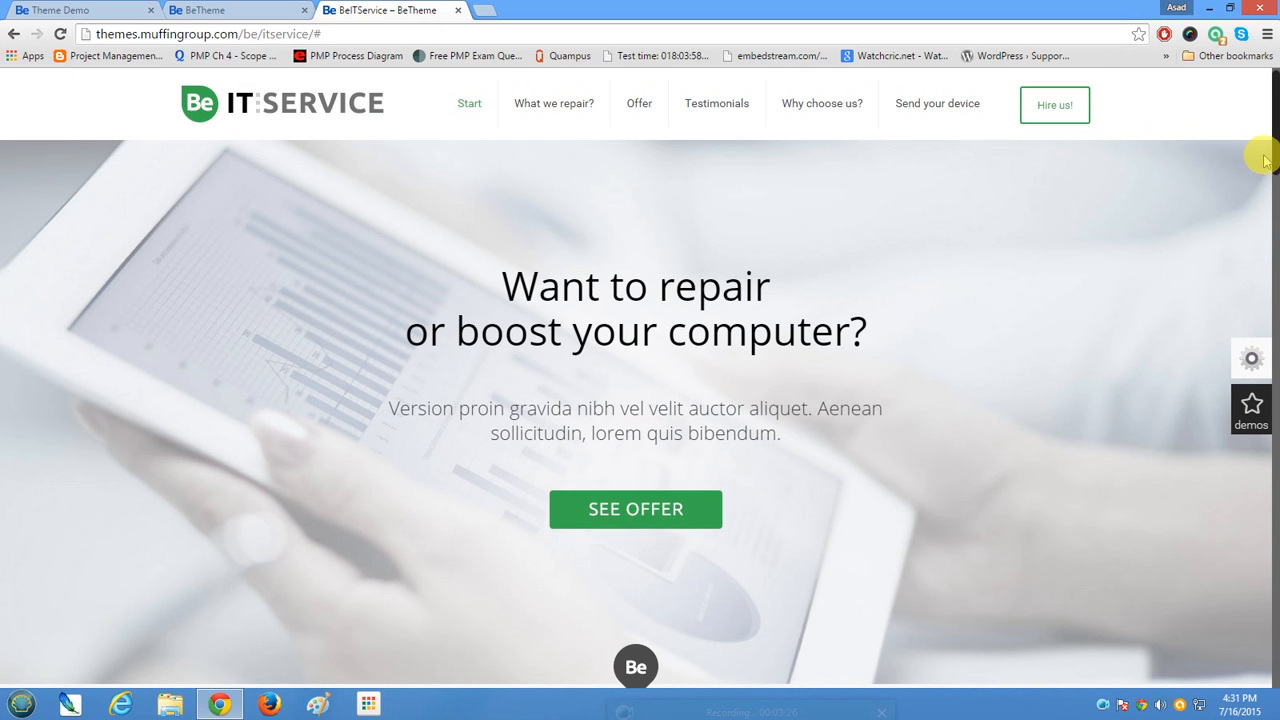
Go to the What we repair? section of the IT Service demo and advance its device slider.
{"action": "left_click_drag", "start_coordinate": [1274, 144], "coordinate": [1266, 200]}
{"action": "scroll", "coordinate": [1262, 215], "scroll_direction": "down", "scroll_amount": 7}
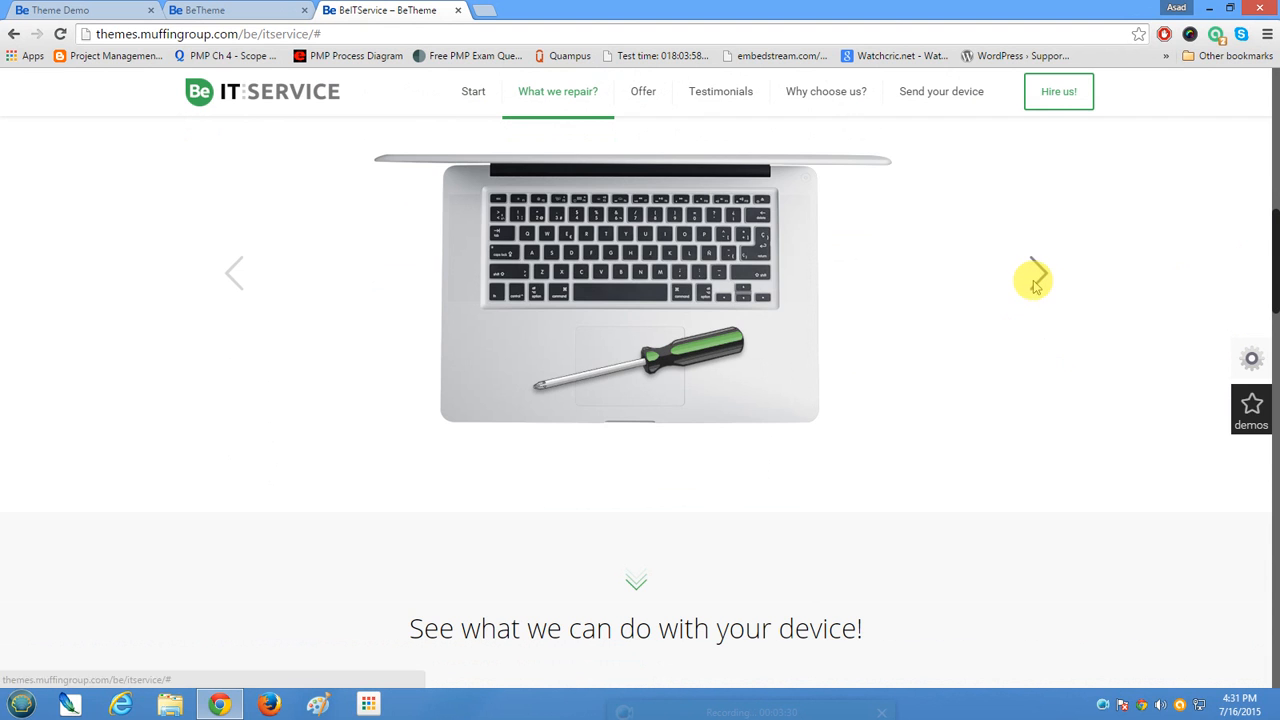
{"action": "left_click", "coordinate": [1035, 276]}
{"action": "left_click", "coordinate": [1035, 286]}
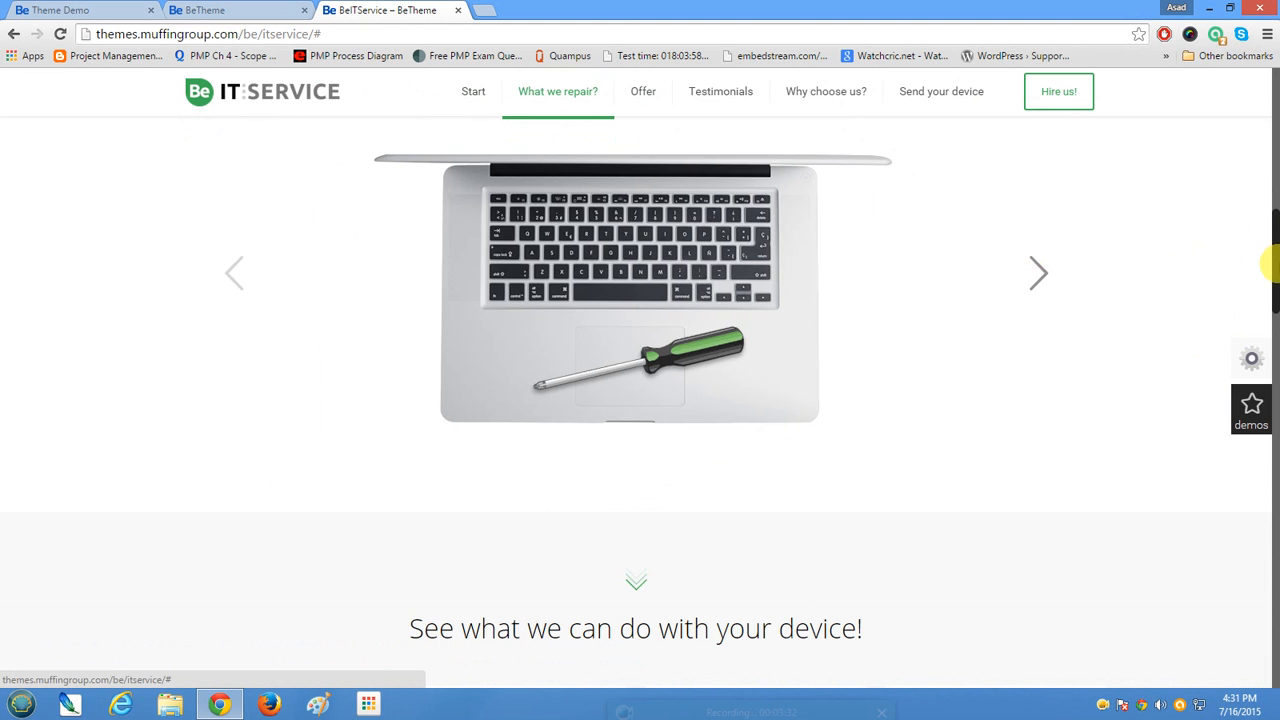
Examine the remaining sections of the IT Service demo, from the repair slider down to the footer.
{"action": "left_click_drag", "start_coordinate": [1274, 277], "coordinate": [1174, 490]}
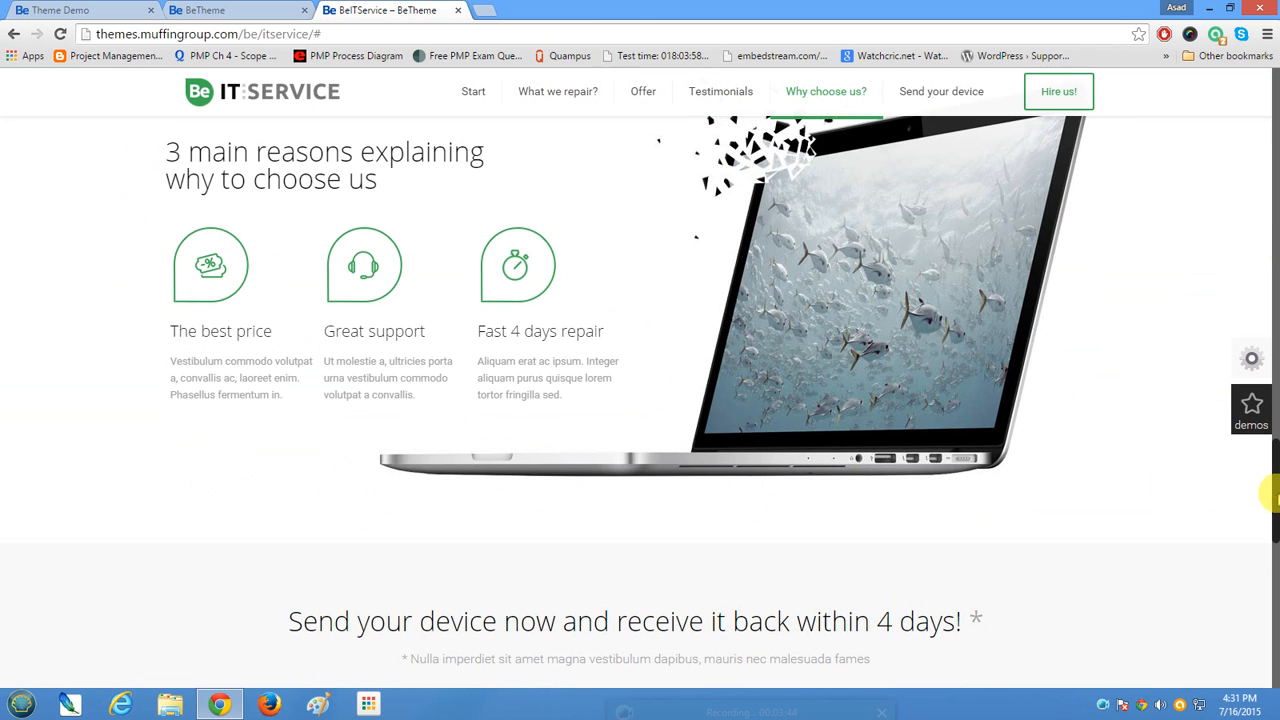
{"action": "left_click_drag", "start_coordinate": [1272, 493], "coordinate": [1272, 90]}
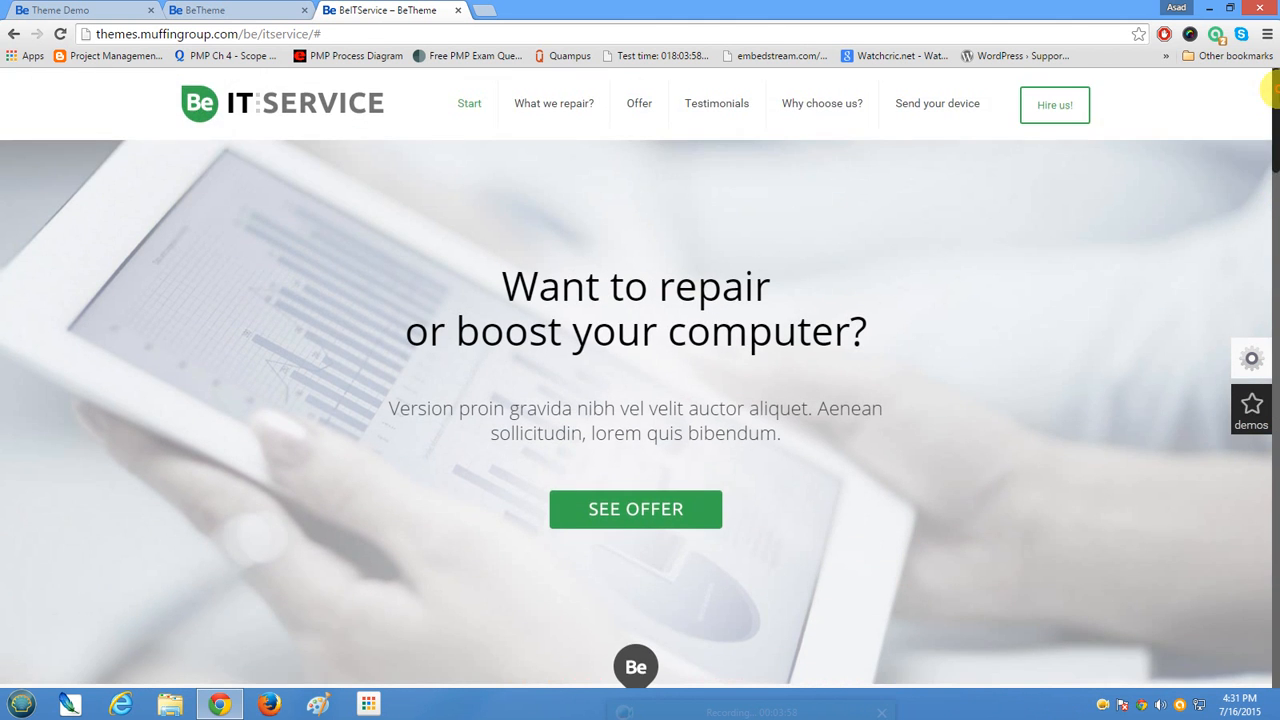
{"action": "left_click_drag", "start_coordinate": [1250, 203], "coordinate": [1272, 88]}
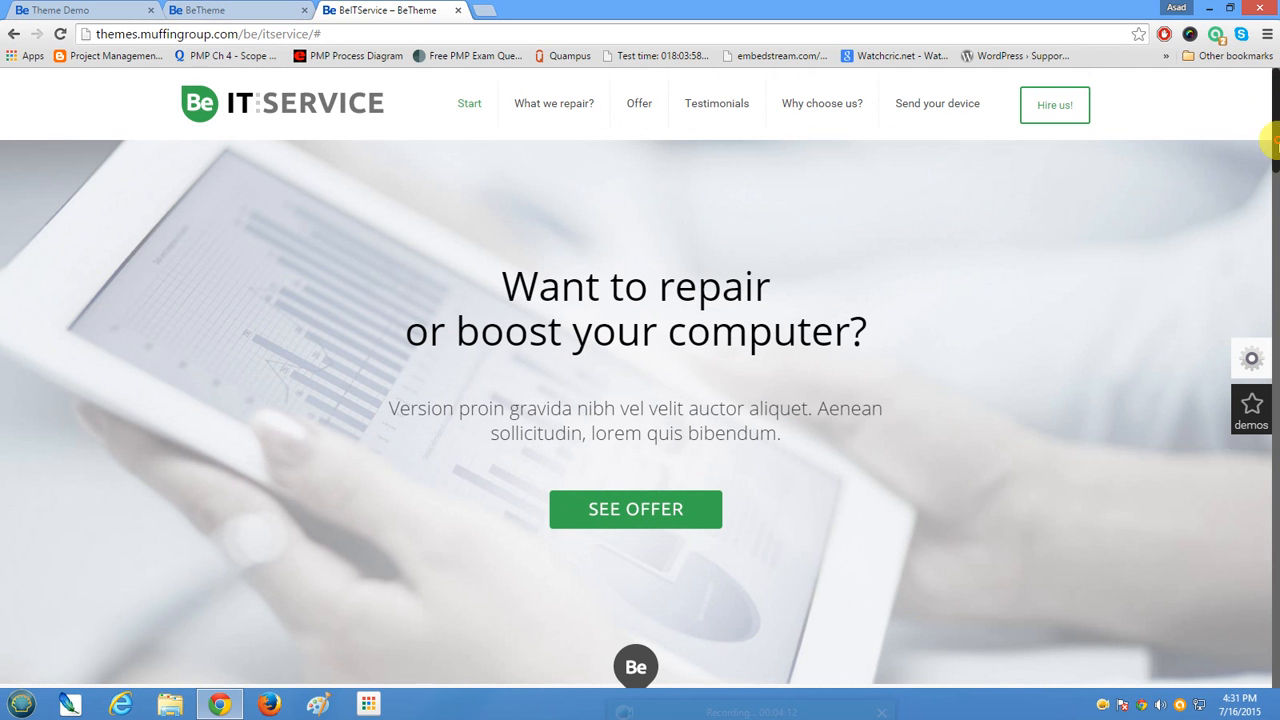
{"action": "left_click_drag", "start_coordinate": [1272, 140], "coordinate": [1258, 615]}
{"action": "left_click", "coordinate": [1275, 482]}
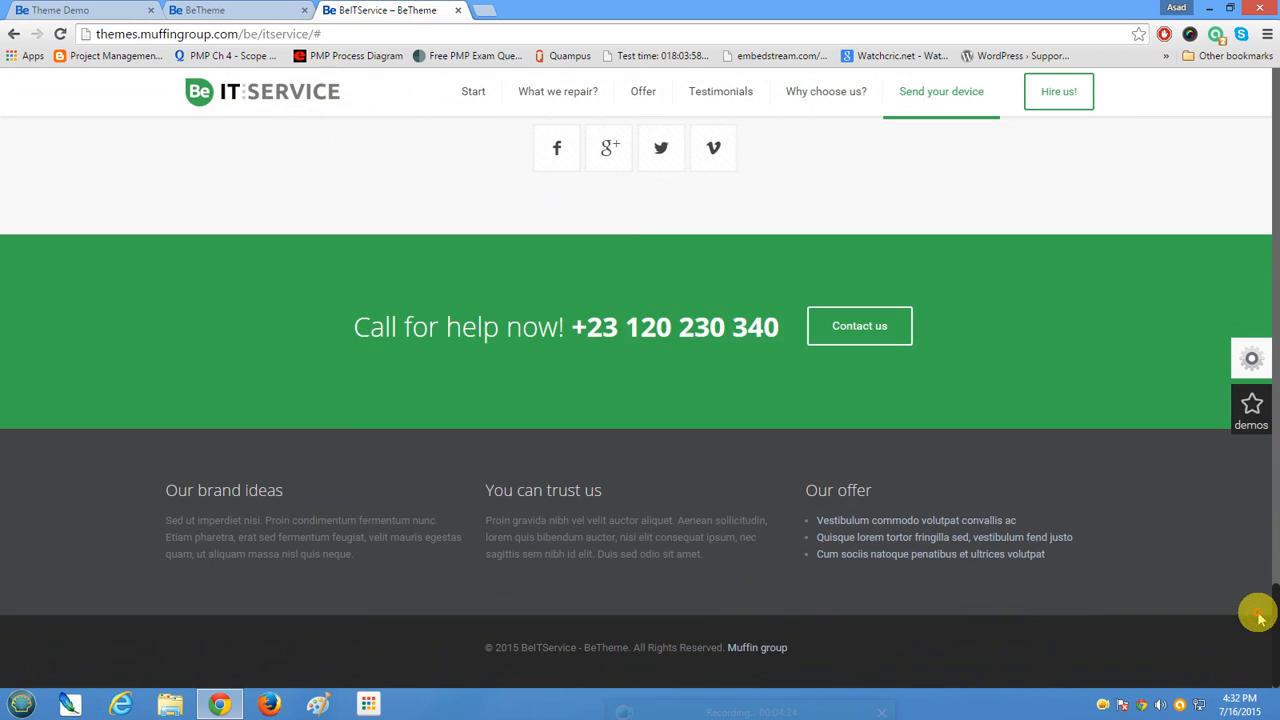
{"action": "left_click_drag", "start_coordinate": [1272, 530], "coordinate": [1262, 8]}
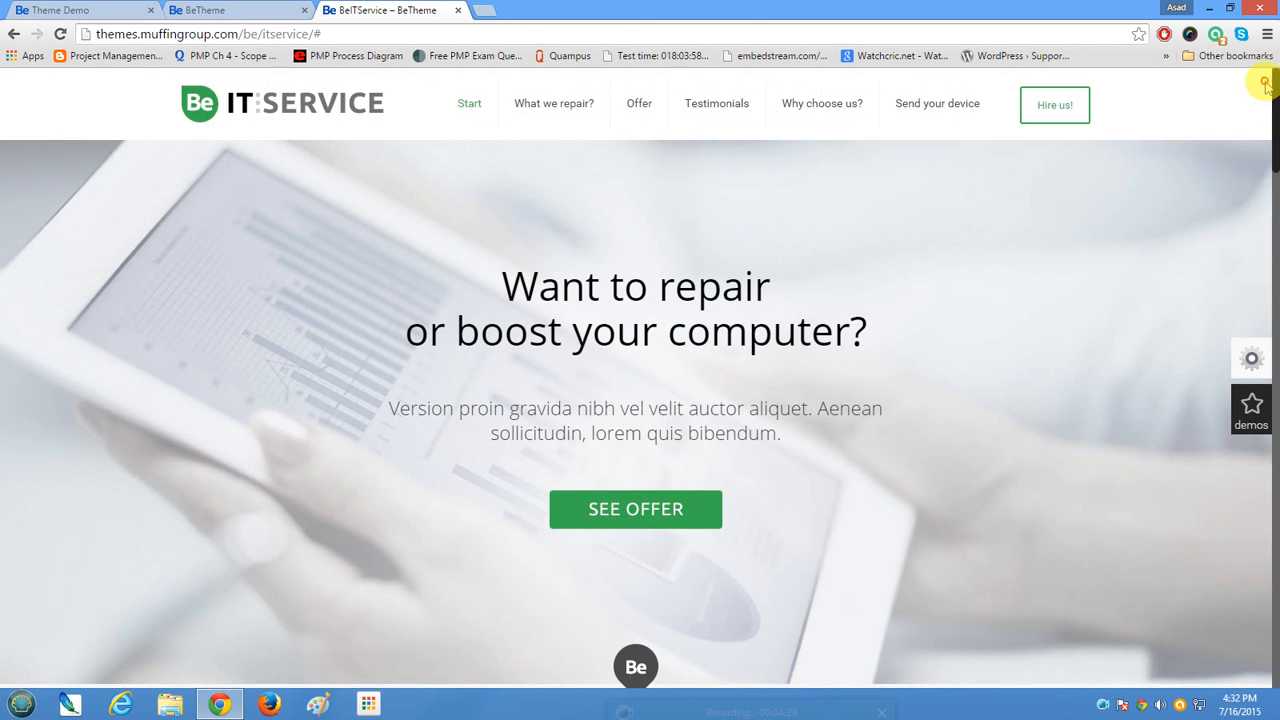
{"action": "scroll", "coordinate": [1250, 194], "scroll_direction": "down", "scroll_amount": 5}
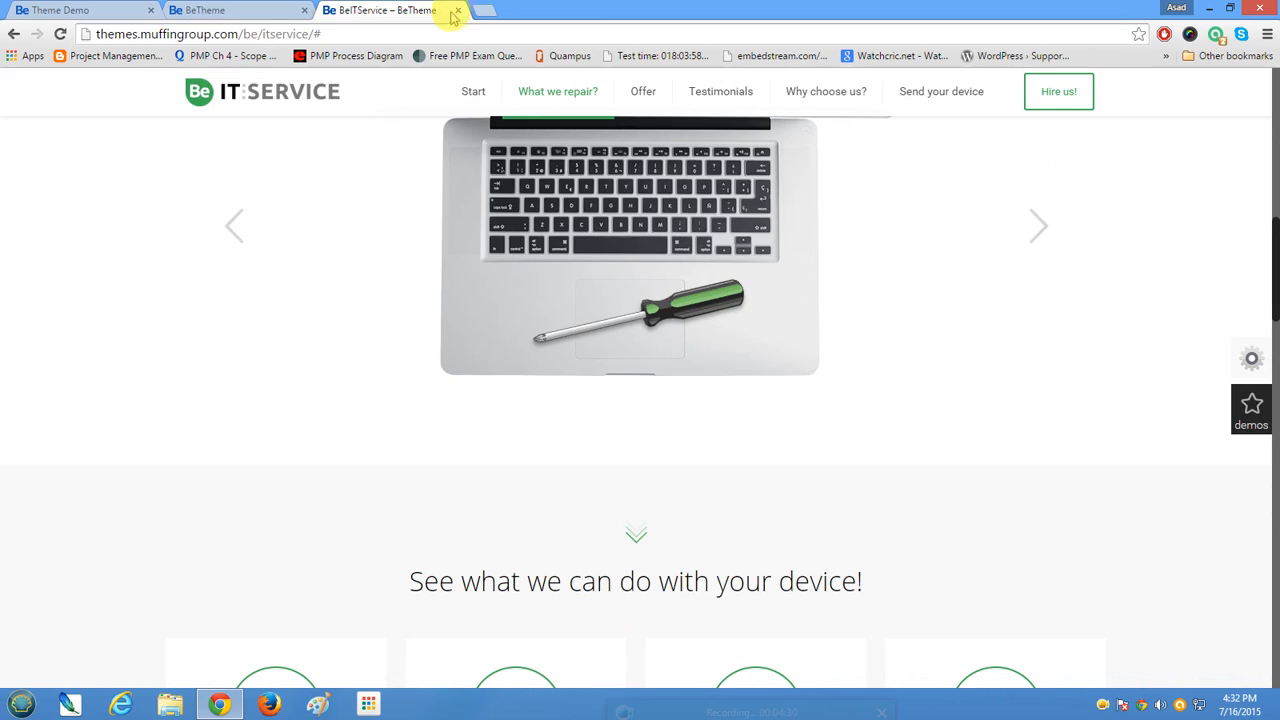
Close the IT Service demo and reopen its preview from the pre-made layouts gallery.
{"action": "left_click", "coordinate": [458, 10]}
{"action": "scroll", "coordinate": [766, 431], "scroll_direction": "up", "scroll_amount": 5}
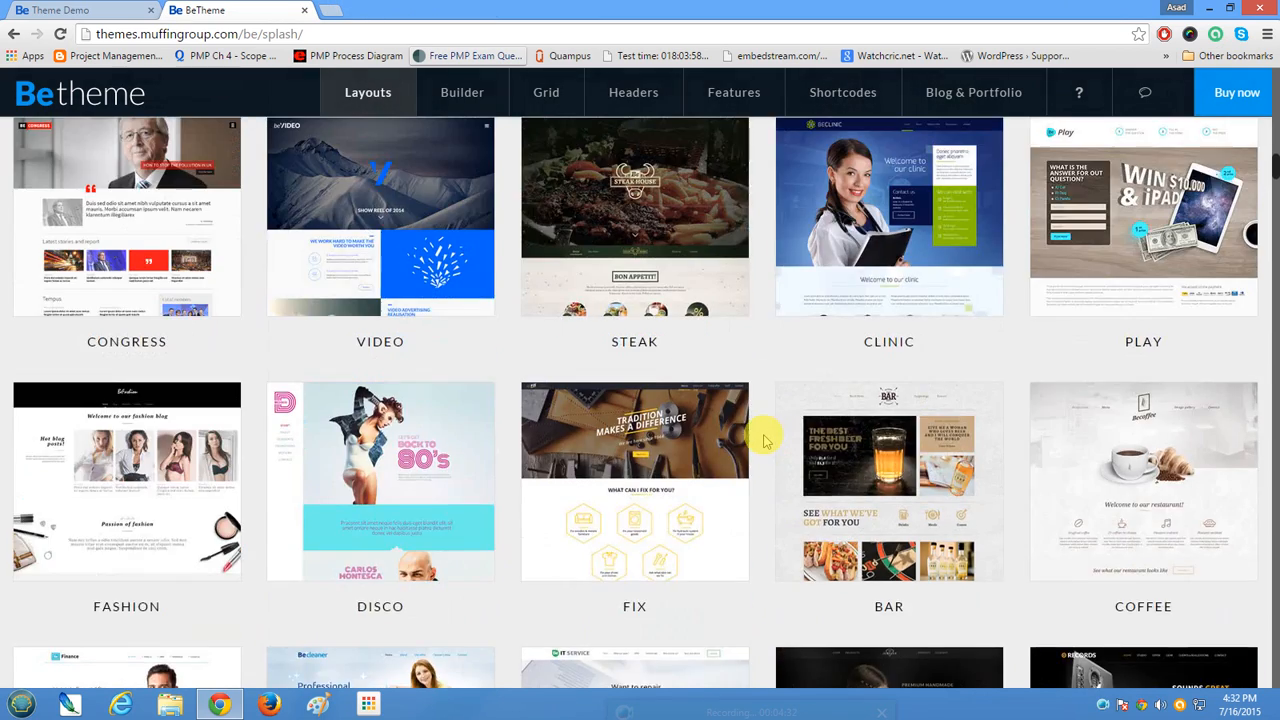
{"action": "scroll", "coordinate": [766, 440], "scroll_direction": "up", "scroll_amount": 5}
{"action": "scroll", "coordinate": [766, 440], "scroll_direction": "down", "scroll_amount": 9}
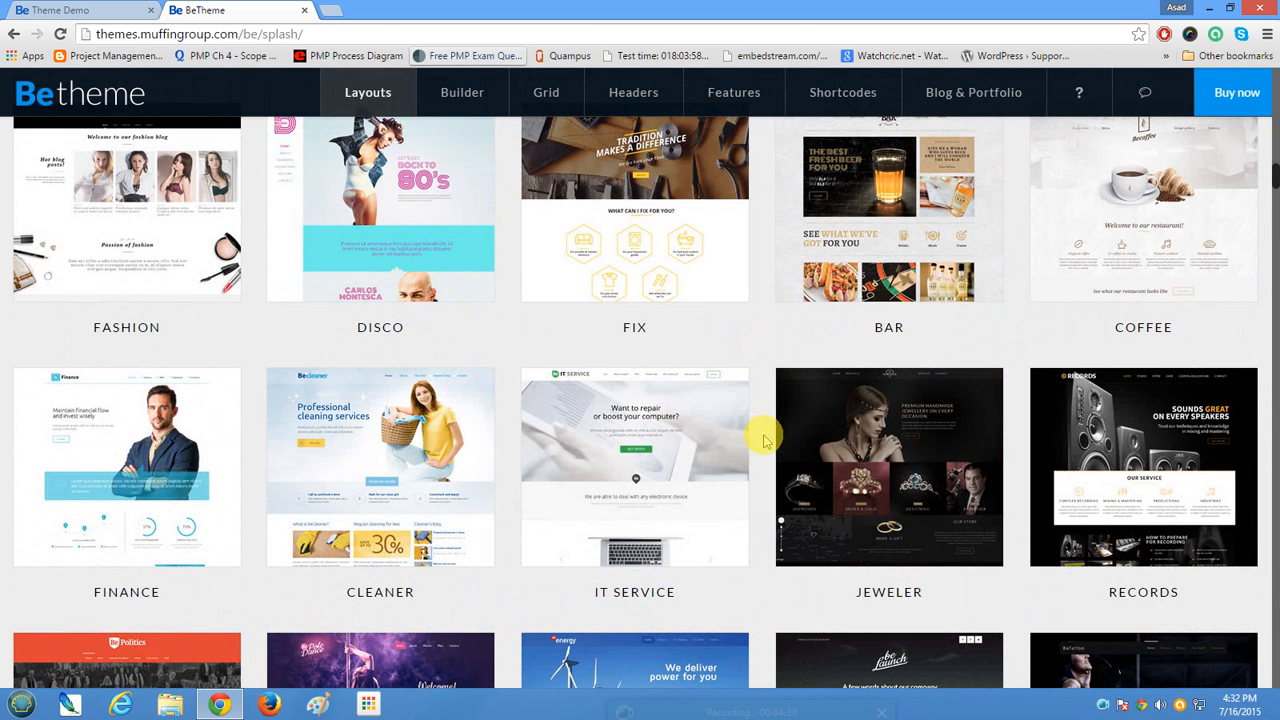
{"action": "mouse_move", "coordinate": [748, 491]}
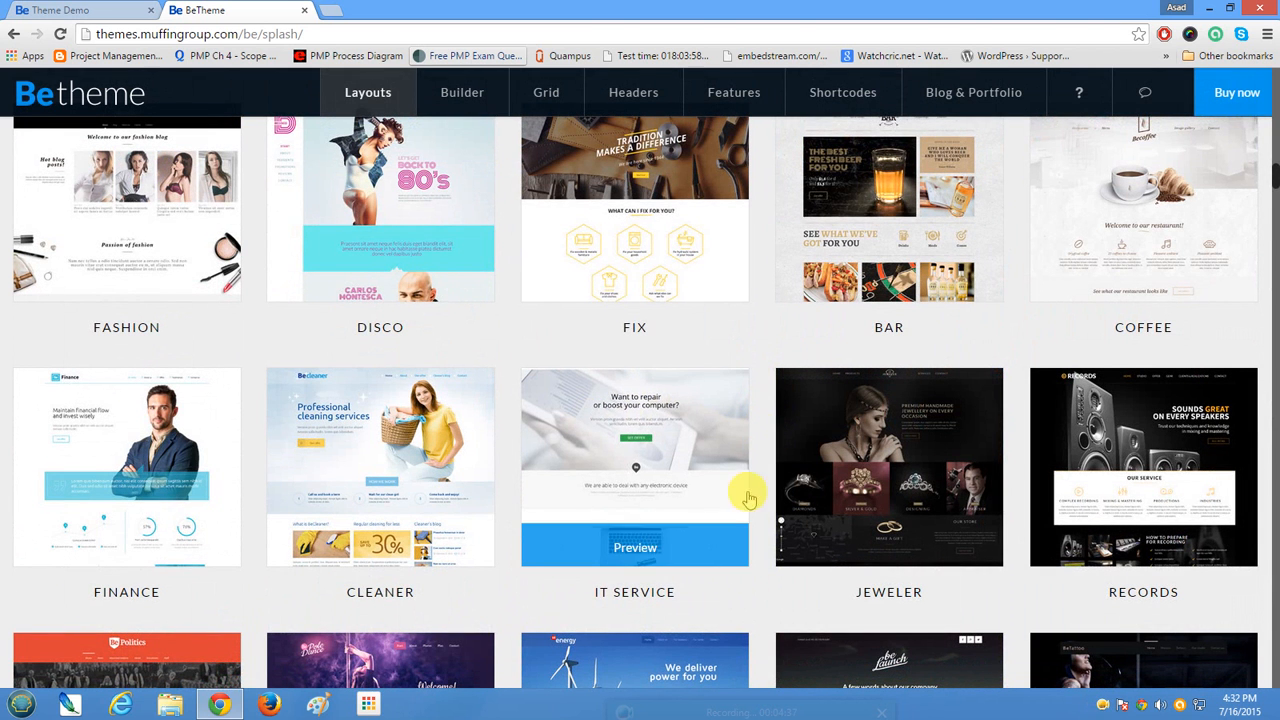
{"action": "left_click", "coordinate": [672, 435]}
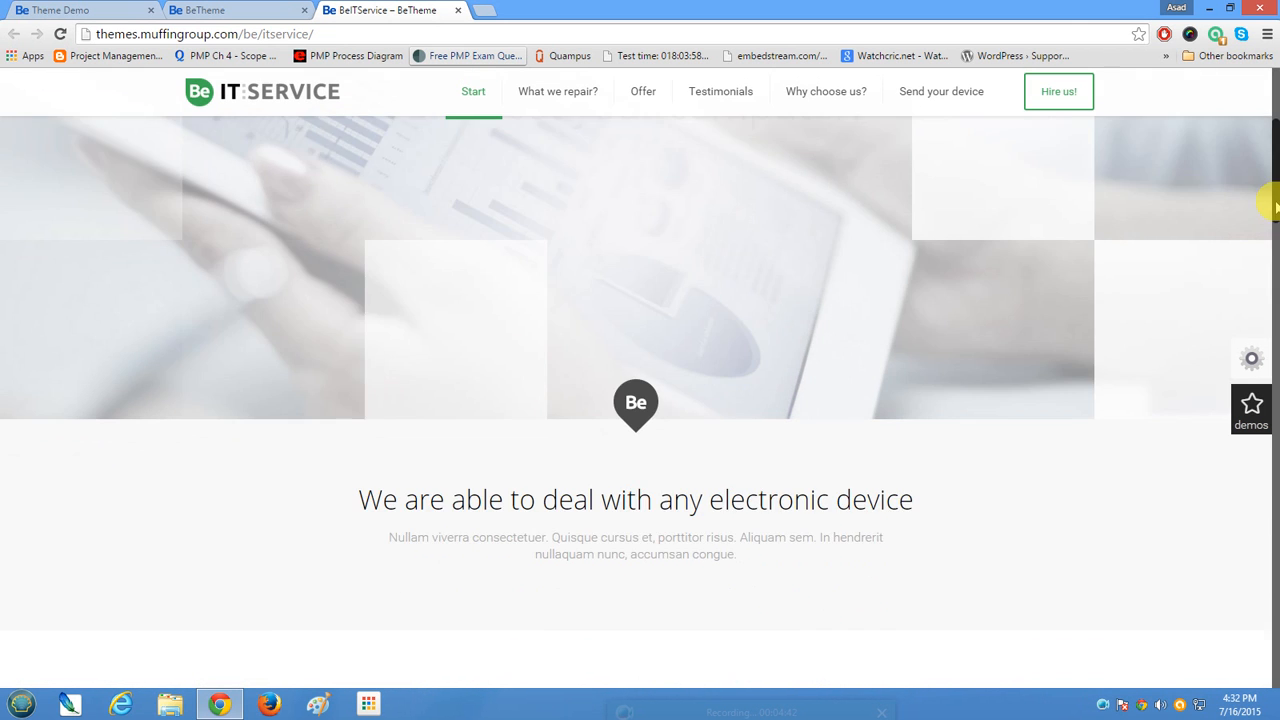
Look through the IT Service demo from its opening banner to the Send your device section and return to the start.
{"action": "scroll", "coordinate": [1265, 215], "scroll_direction": "down", "scroll_amount": 10}
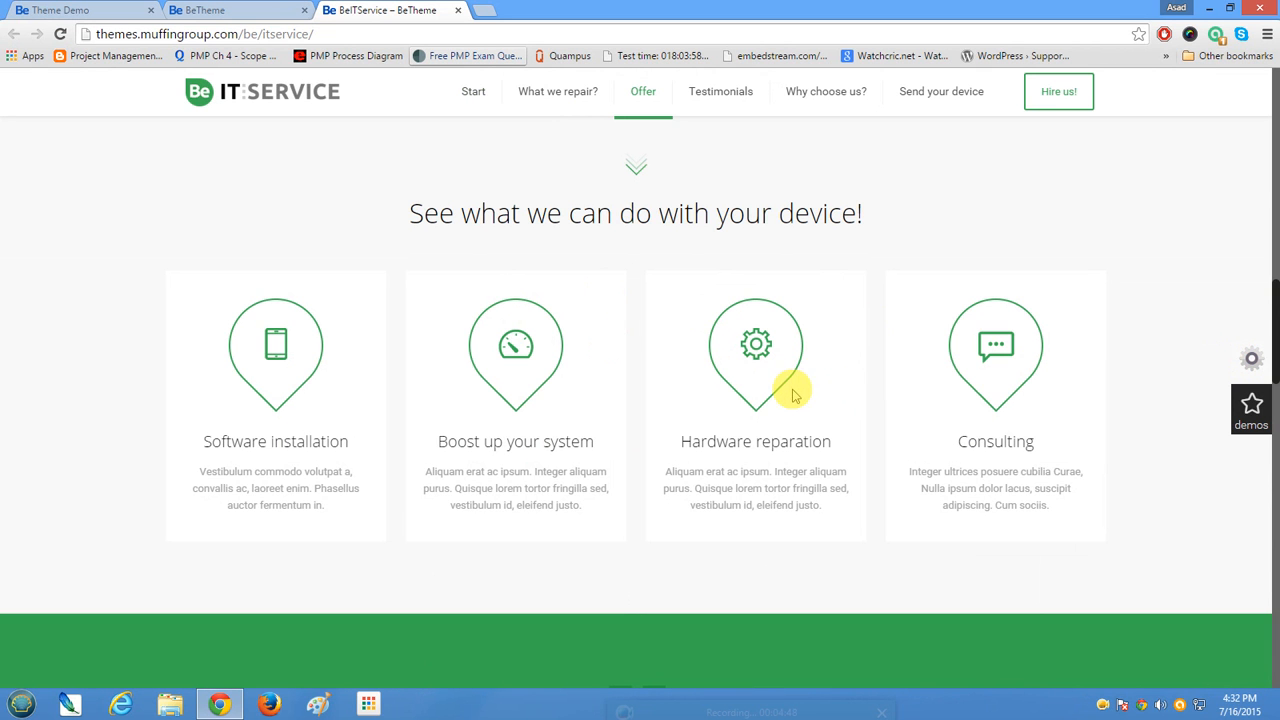
{"action": "scroll", "coordinate": [786, 403], "scroll_direction": "up", "scroll_amount": 6}
{"action": "scroll", "coordinate": [784, 418], "scroll_direction": "up", "scroll_amount": 5}
{"action": "scroll", "coordinate": [706, 549], "scroll_direction": "down", "scroll_amount": 5}
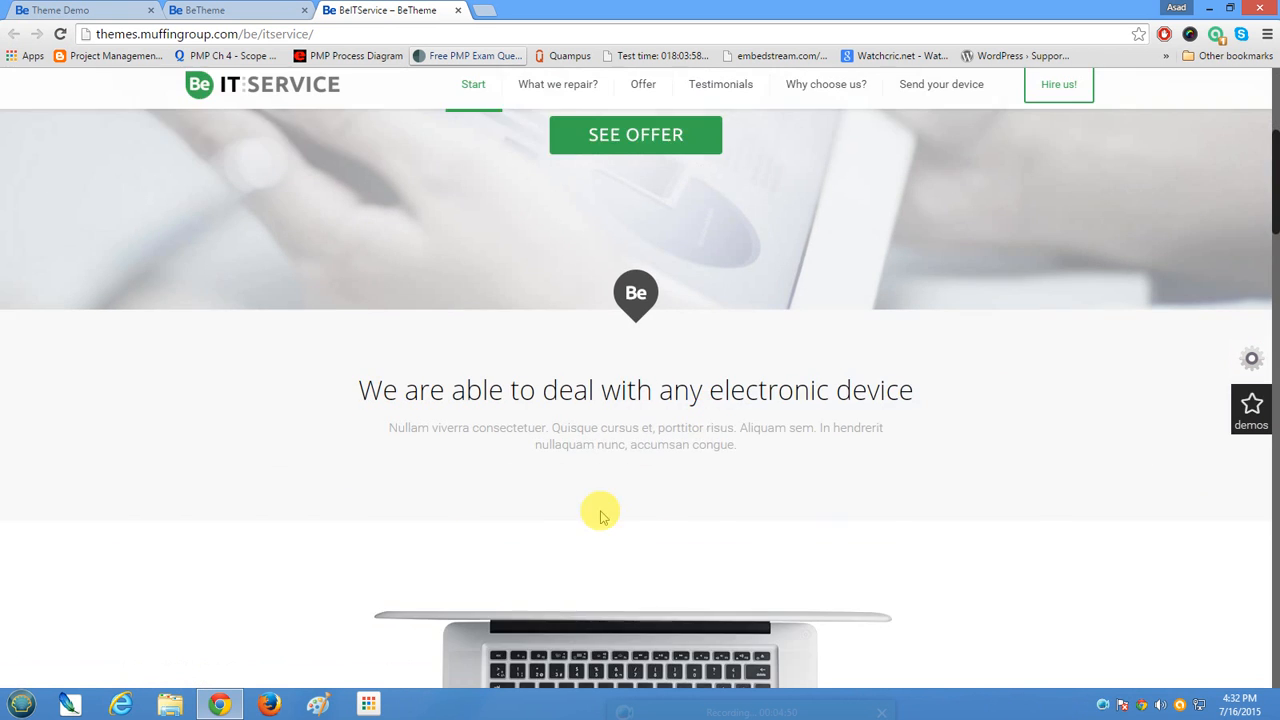
{"action": "scroll", "coordinate": [741, 578], "scroll_direction": "down", "scroll_amount": 3}
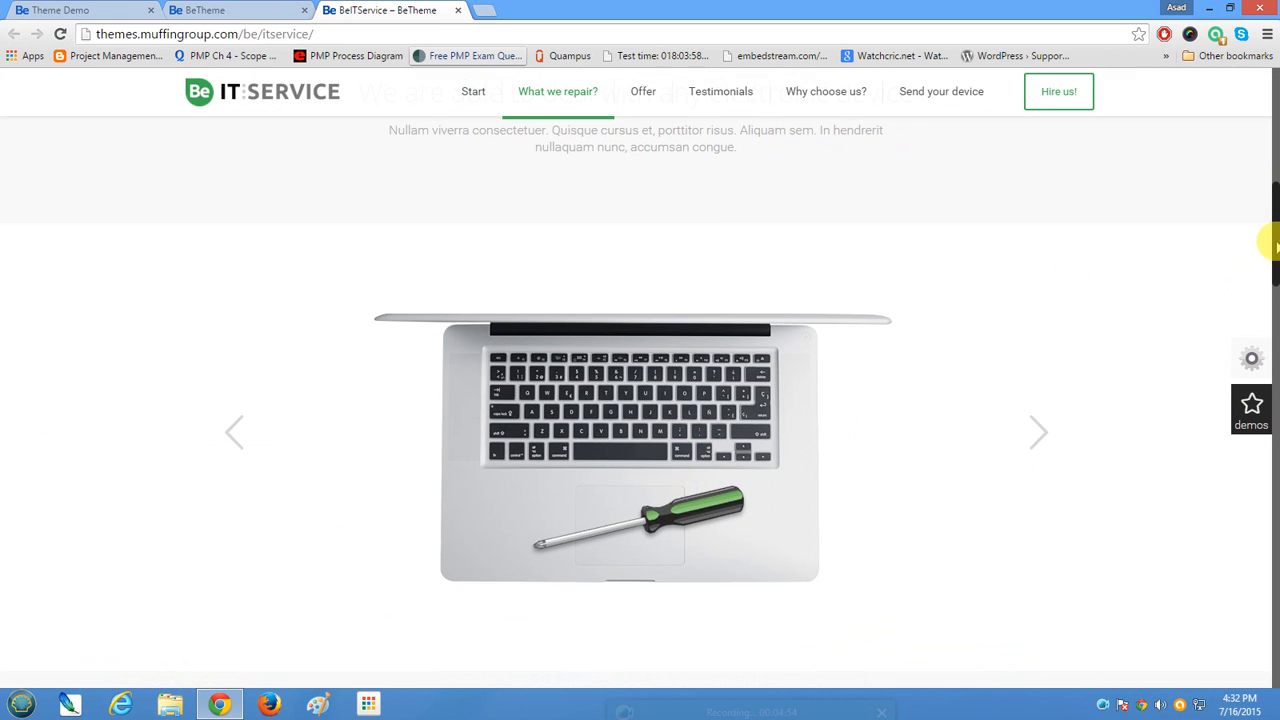
{"action": "left_click_drag", "start_coordinate": [1275, 260], "coordinate": [1225, 663]}
{"action": "left_click_drag", "start_coordinate": [1248, 410], "coordinate": [1172, 500]}
{"action": "scroll", "coordinate": [1172, 500], "scroll_direction": "down", "scroll_amount": 9}
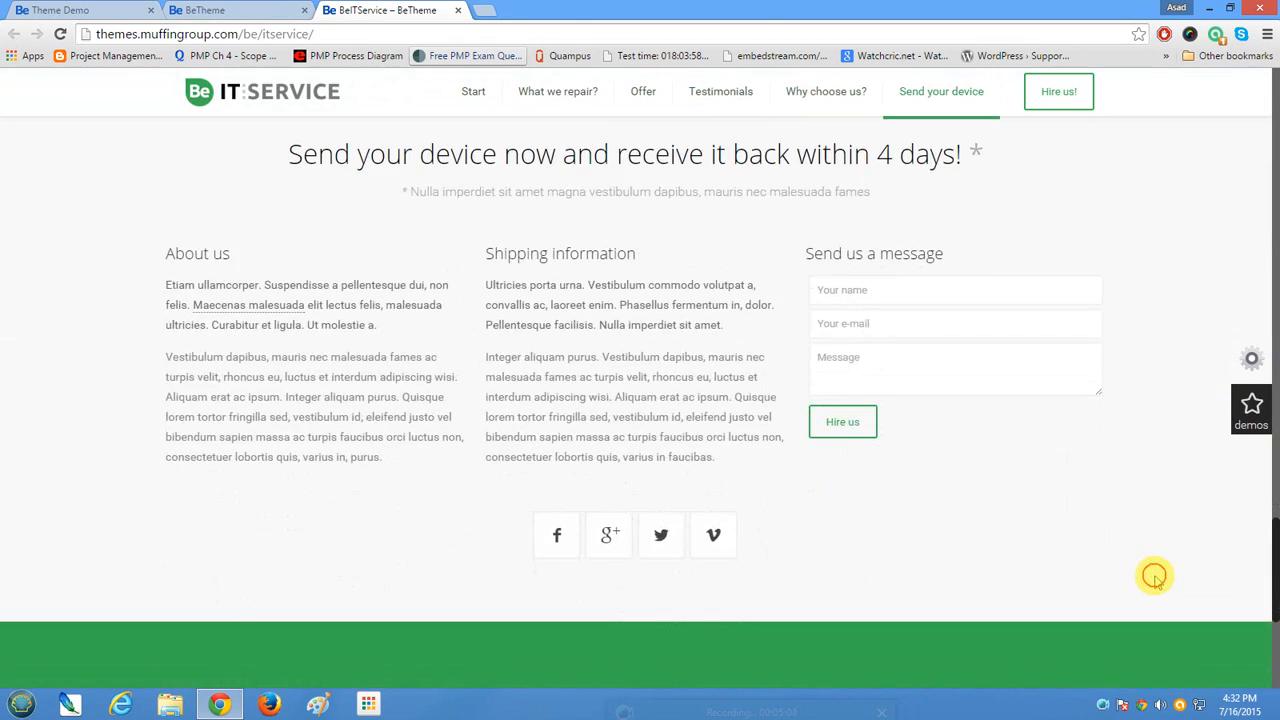
{"action": "scroll", "coordinate": [1184, 440], "scroll_direction": "up", "scroll_amount": 15}
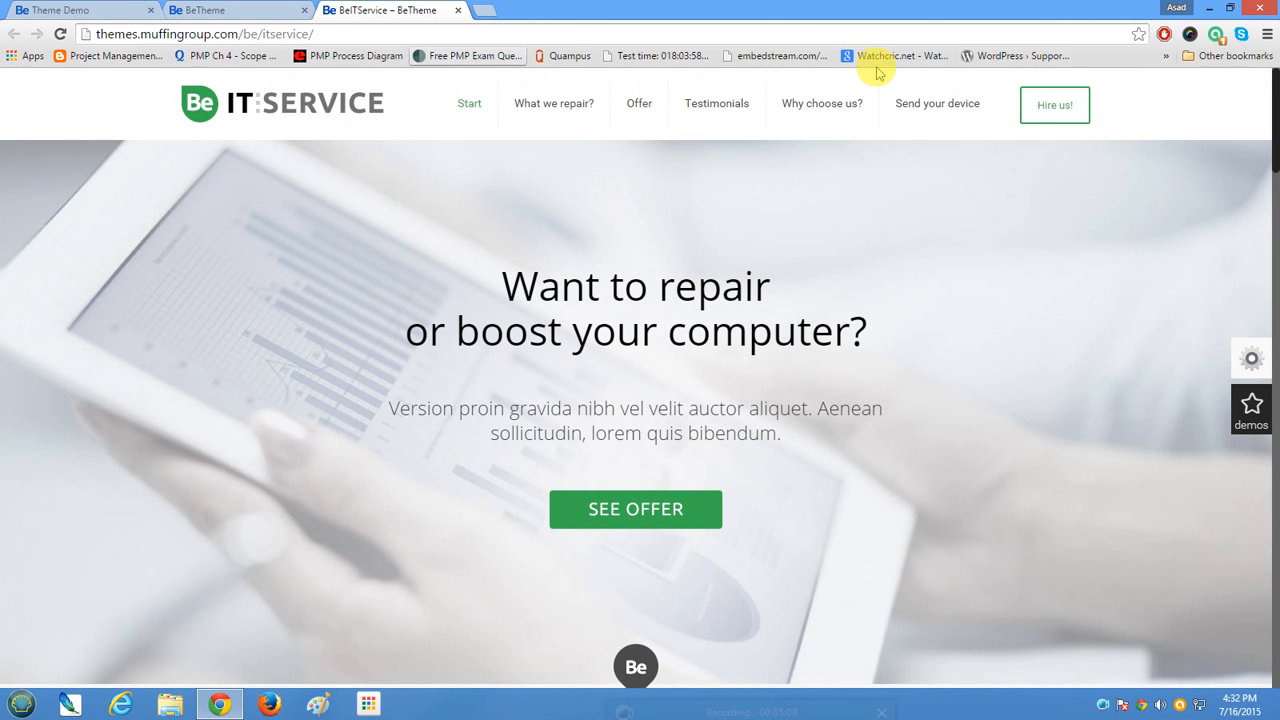
Close the BeTheme layouts gallery and open the WordPress dashboard of the Theme Demo site.
{"action": "left_click", "coordinate": [304, 10]}
{"action": "left_click", "coordinate": [45, 10]}
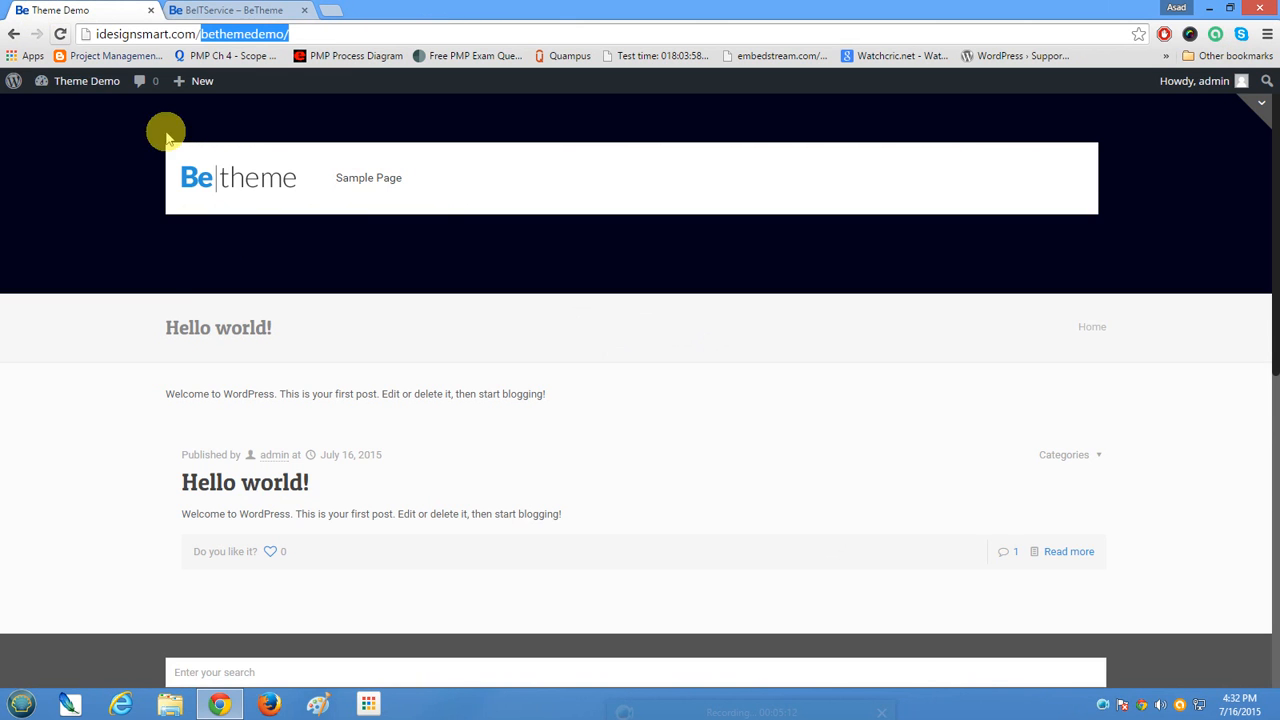
{"action": "mouse_move", "coordinate": [62, 84]}
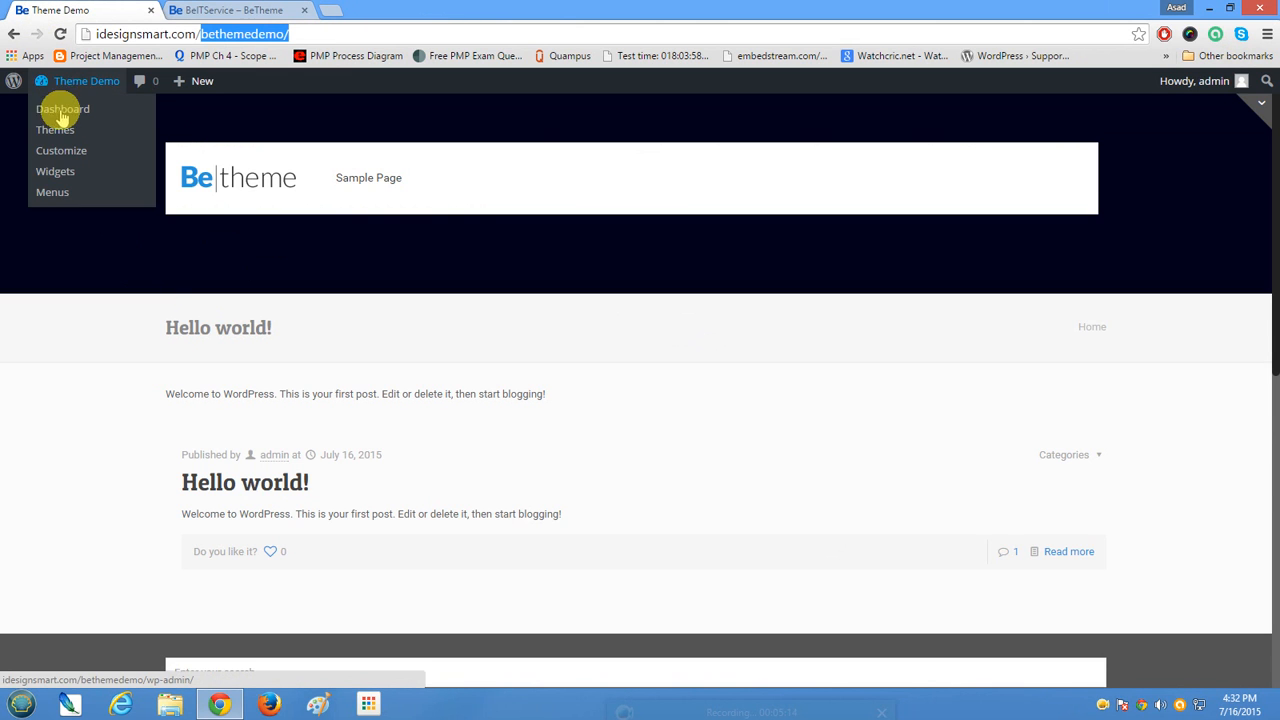
{"action": "left_click", "coordinate": [66, 112]}
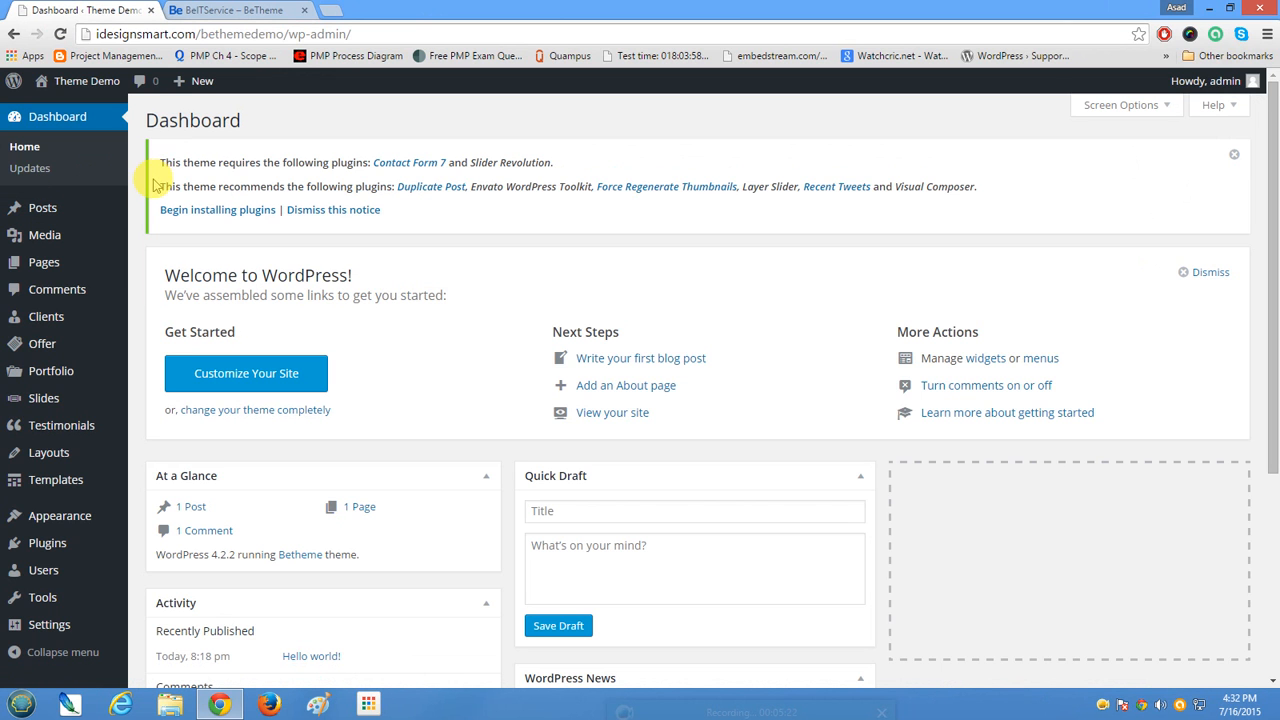
Read the notice about the theme's required and recommended plugins, begin installing plugins and look over the plugin list.
{"action": "left_click_drag", "start_coordinate": [155, 163], "coordinate": [555, 177]}
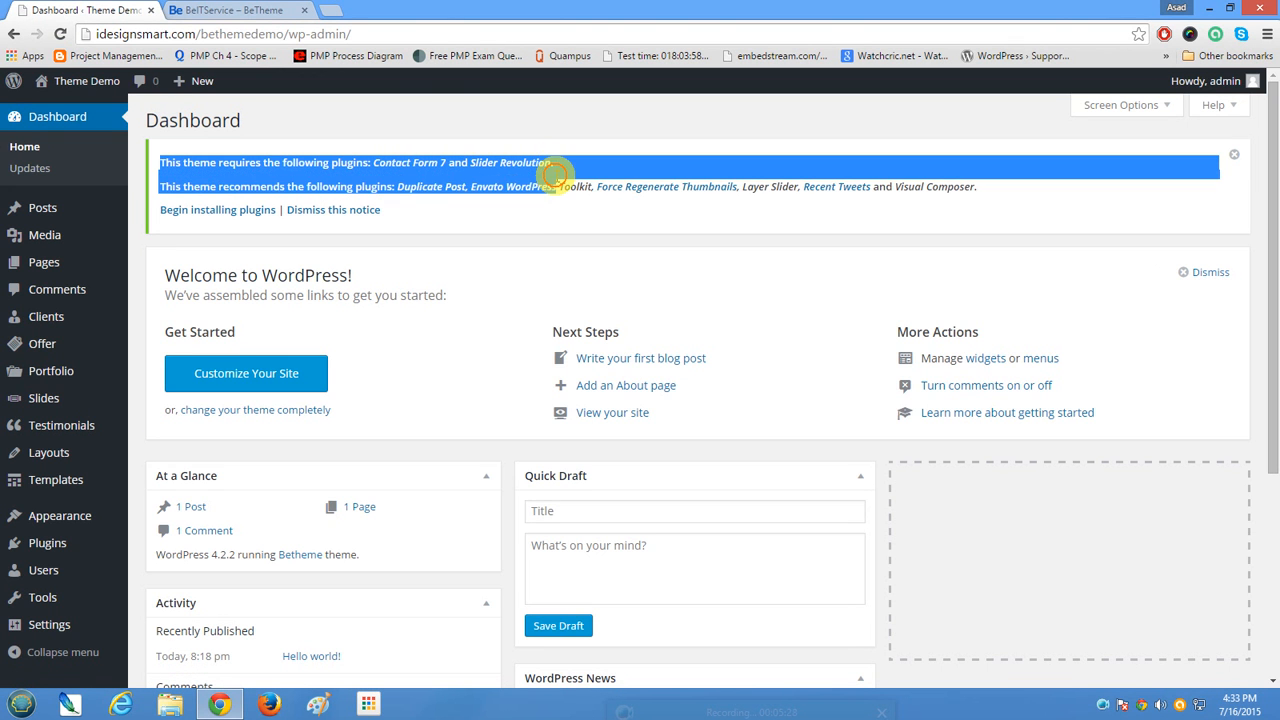
{"action": "left_click", "coordinate": [527, 216]}
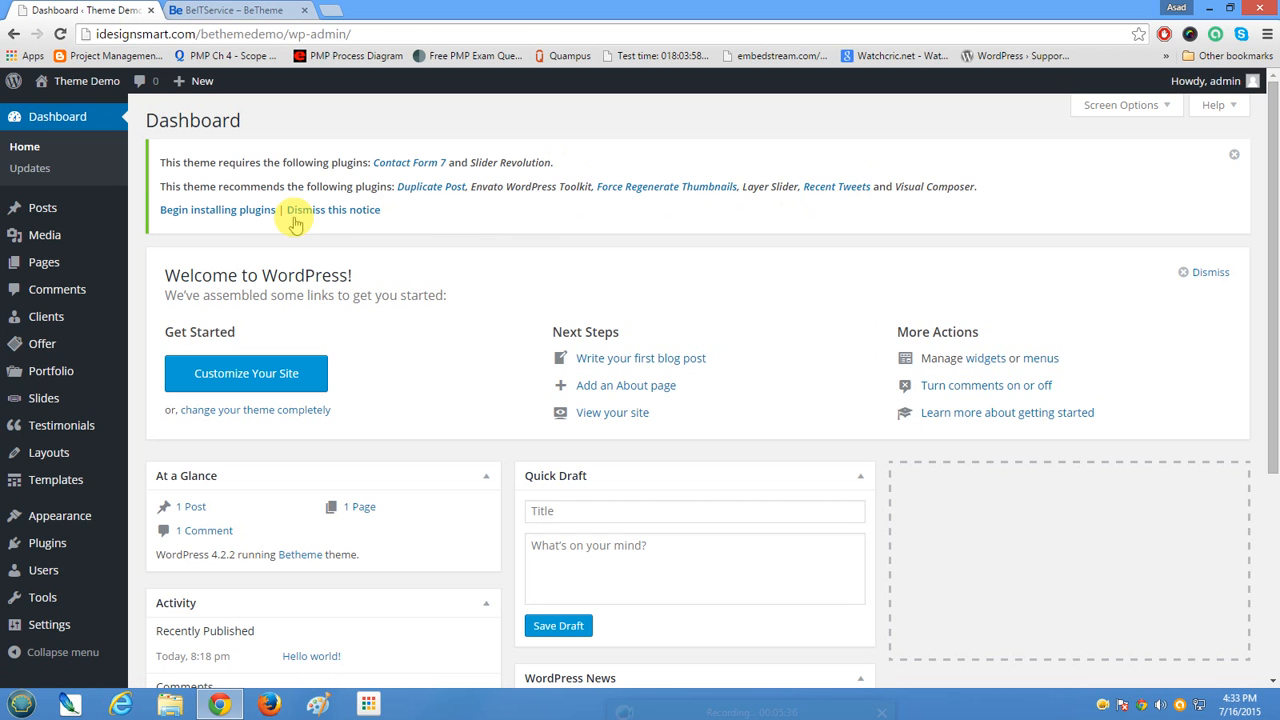
{"action": "left_click", "coordinate": [236, 213]}
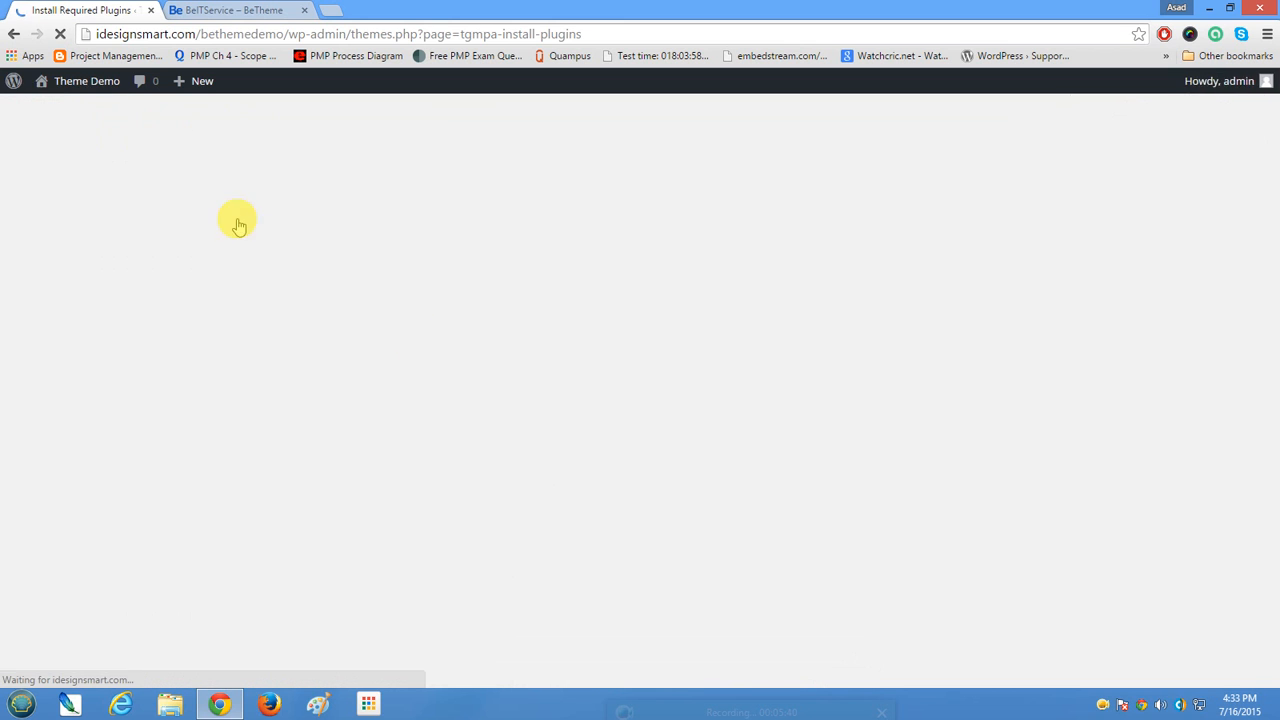
{"action": "scroll", "coordinate": [422, 350], "scroll_direction": "down", "scroll_amount": 2}
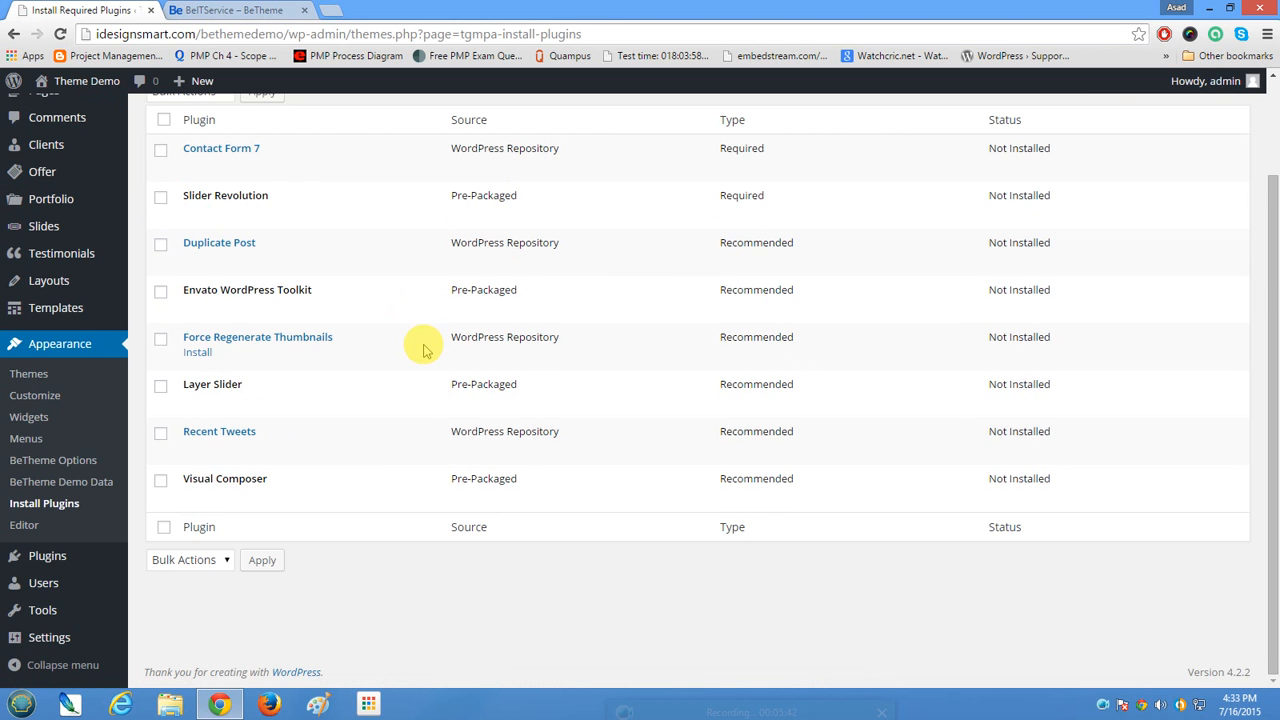
{"action": "scroll", "coordinate": [422, 345], "scroll_direction": "up", "scroll_amount": 2}
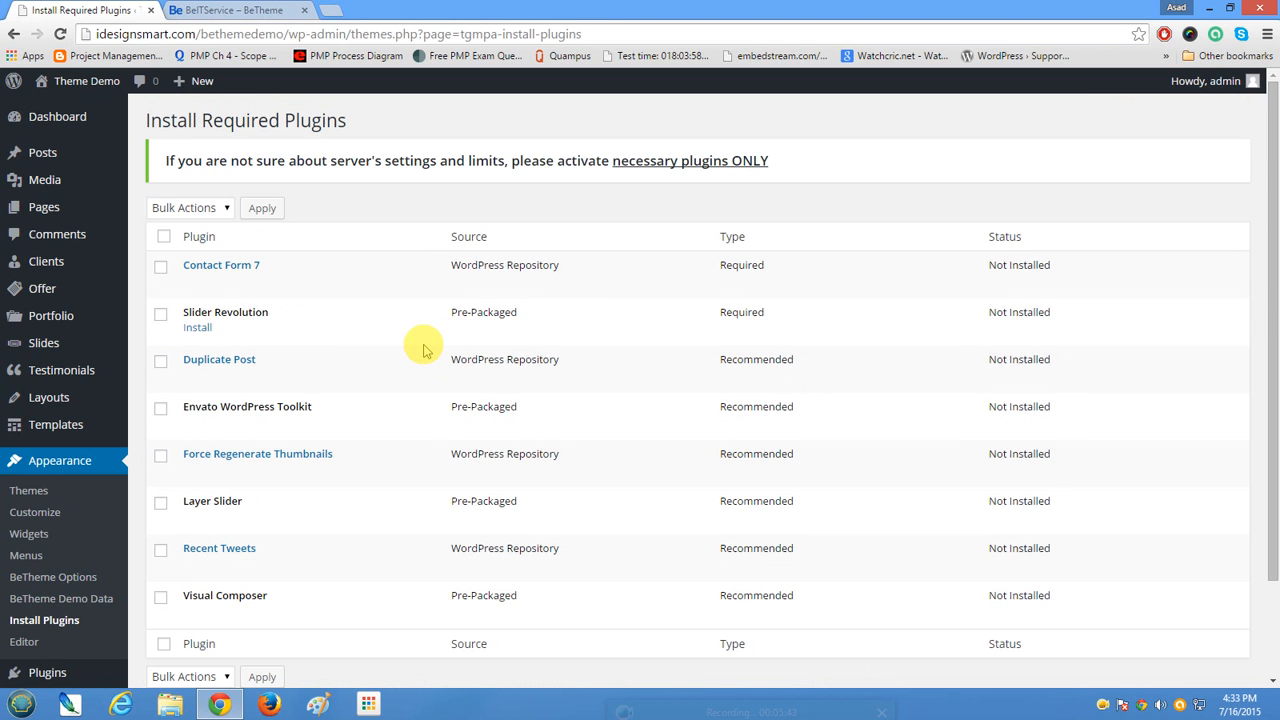
Install all the listed required and recommended plugins in bulk and check the installation progress.
{"action": "left_click", "coordinate": [228, 210]}
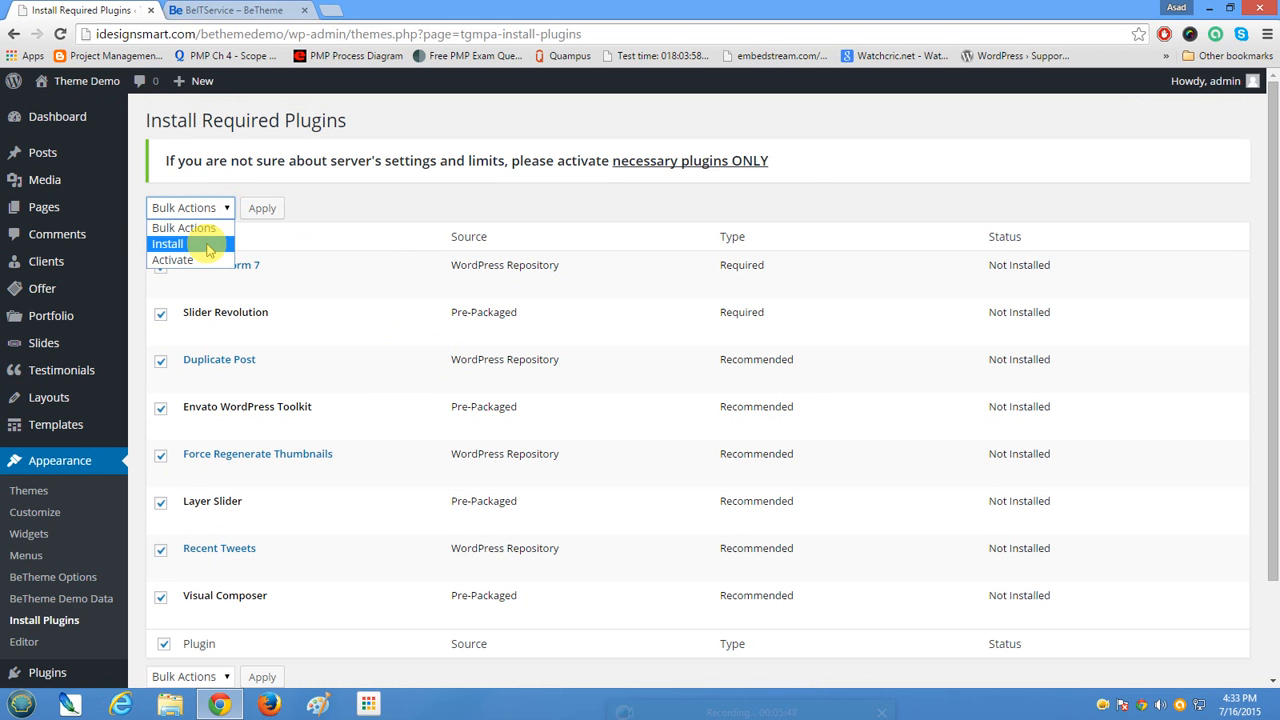
{"action": "left_click", "coordinate": [208, 250]}
{"action": "left_click", "coordinate": [261, 207]}
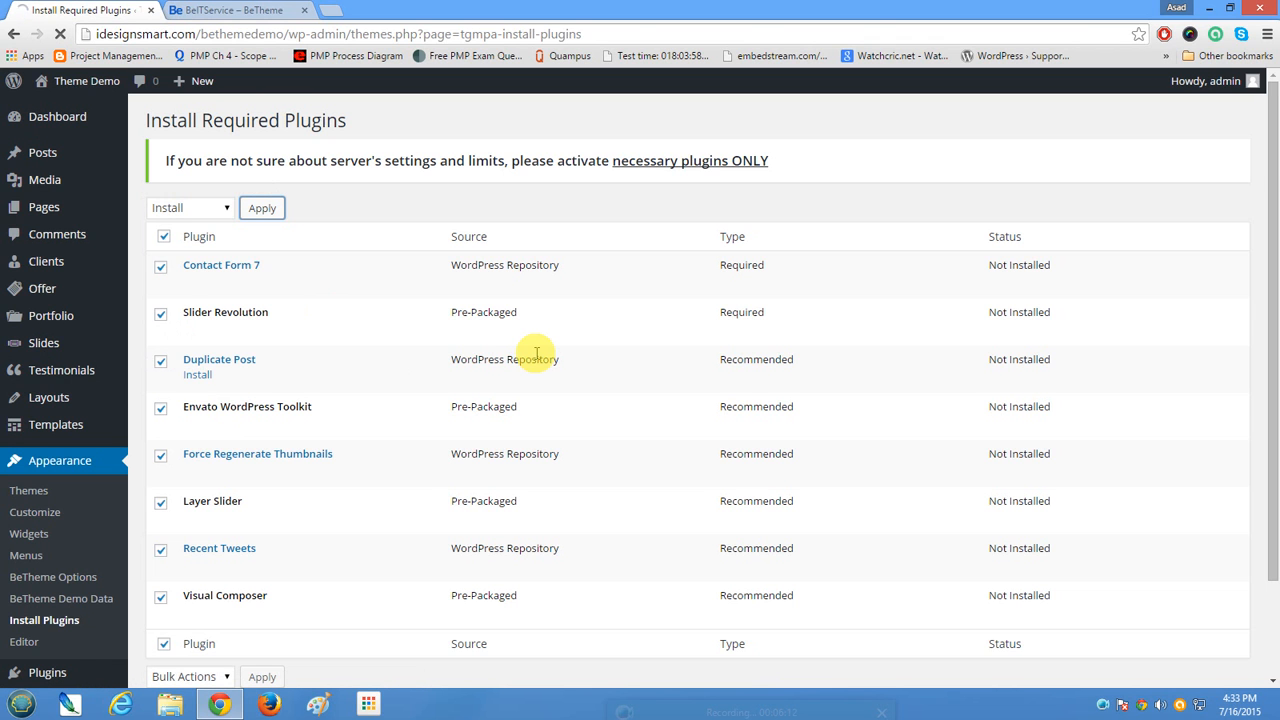
{"action": "scroll", "coordinate": [528, 440], "scroll_direction": "down", "scroll_amount": 2}
{"action": "scroll", "coordinate": [528, 443], "scroll_direction": "up", "scroll_amount": 2}
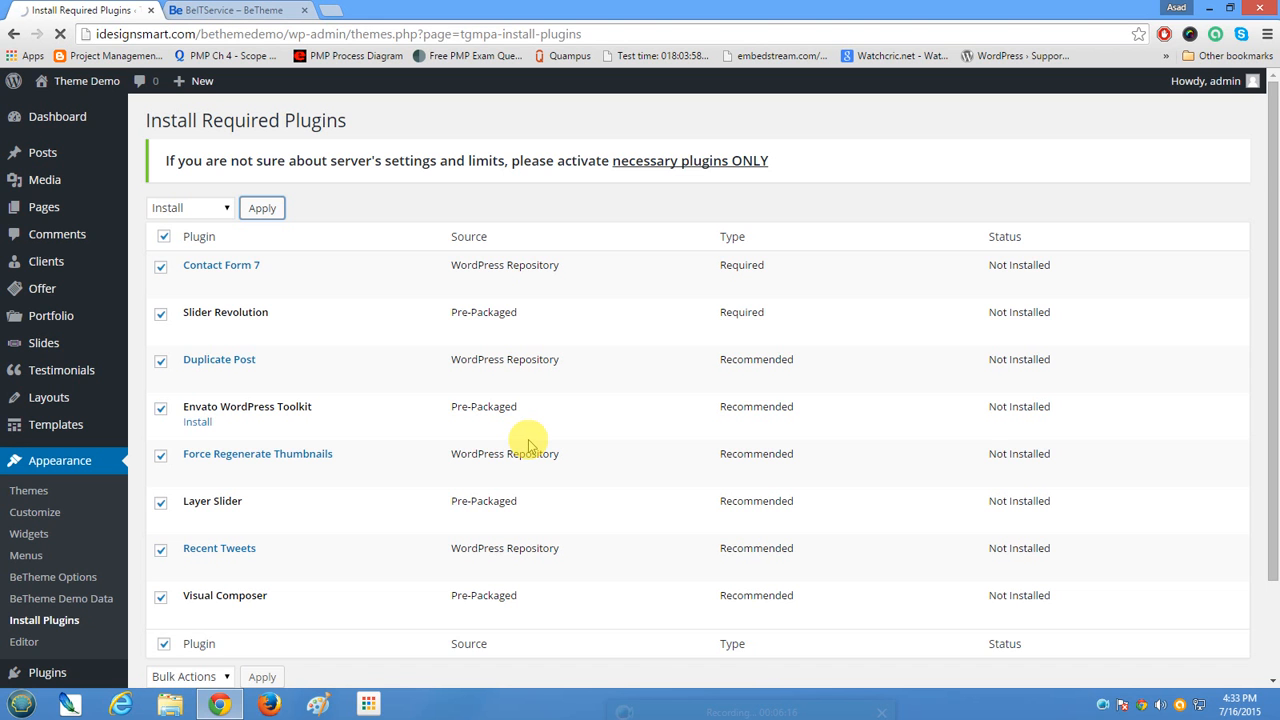
{"action": "scroll", "coordinate": [528, 443], "scroll_direction": "down", "scroll_amount": 2}
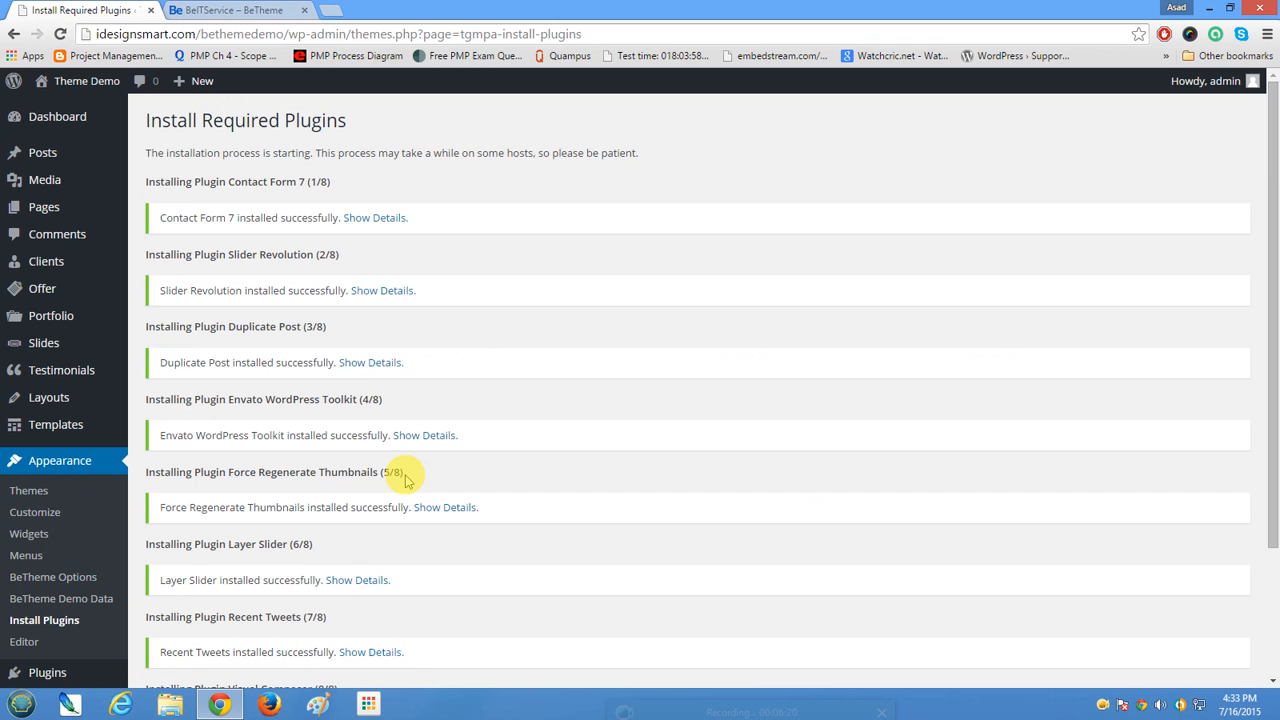
{"action": "left_click_drag", "start_coordinate": [162, 152], "coordinate": [449, 164]}
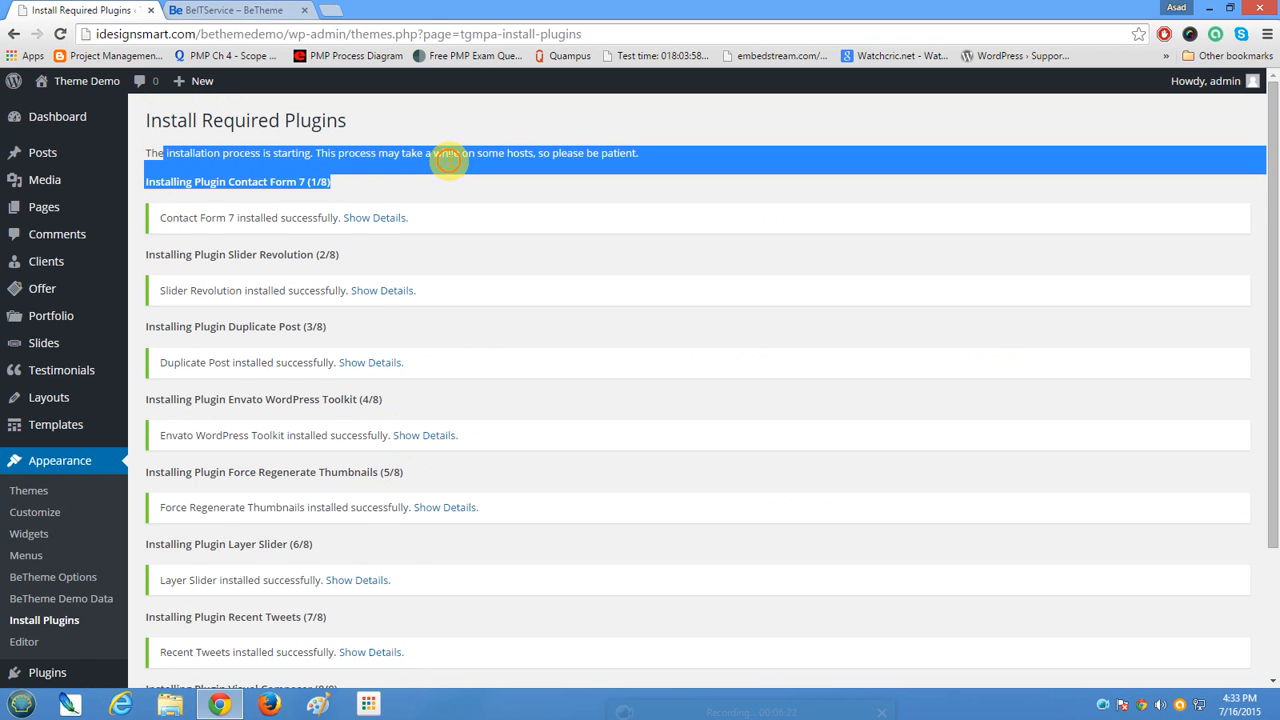
{"action": "scroll", "coordinate": [425, 355], "scroll_direction": "down", "scroll_amount": 2}
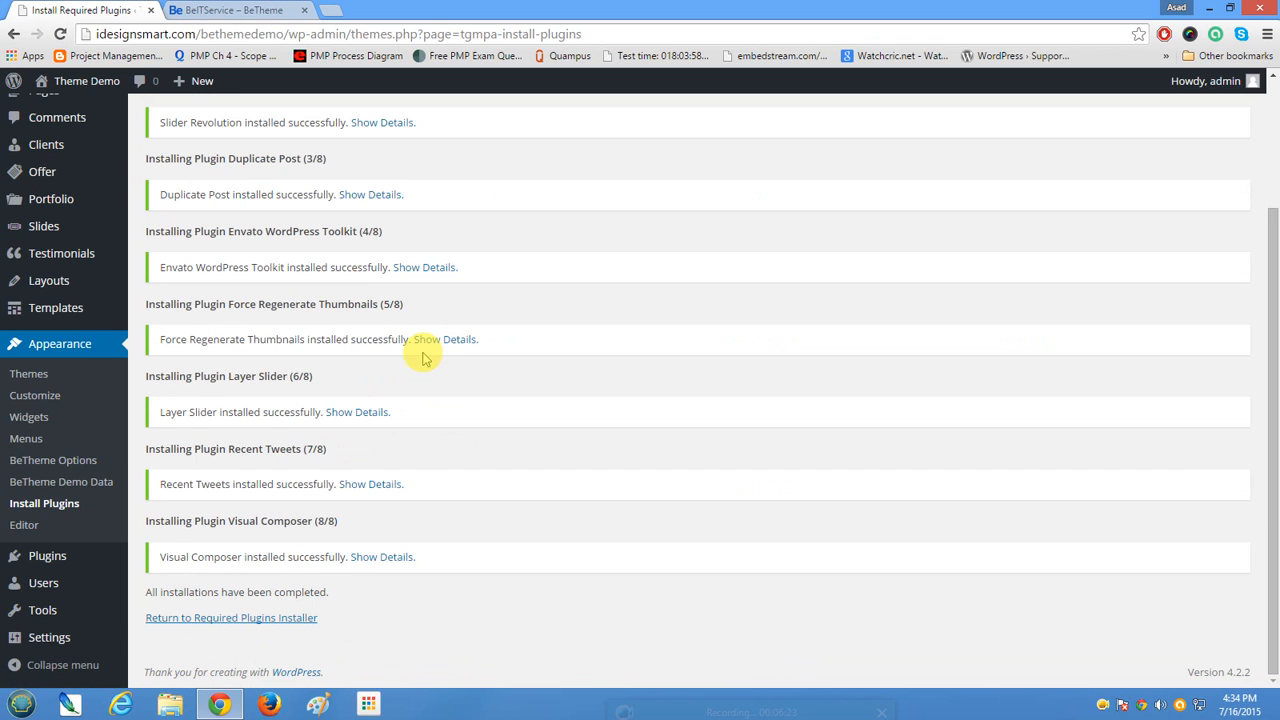
Return to the required plugins installer and activate all the installed plugins in bulk.
{"action": "left_click", "coordinate": [277, 620]}
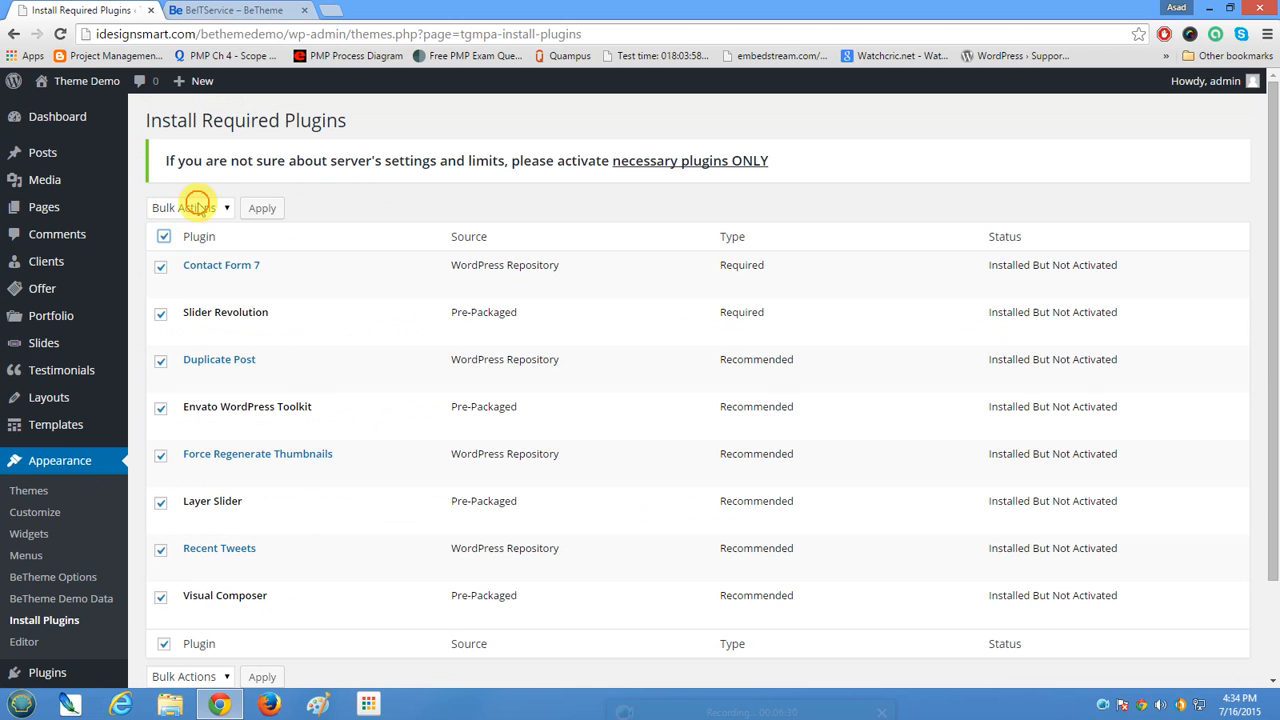
{"action": "left_click", "coordinate": [192, 207]}
{"action": "left_click", "coordinate": [183, 260]}
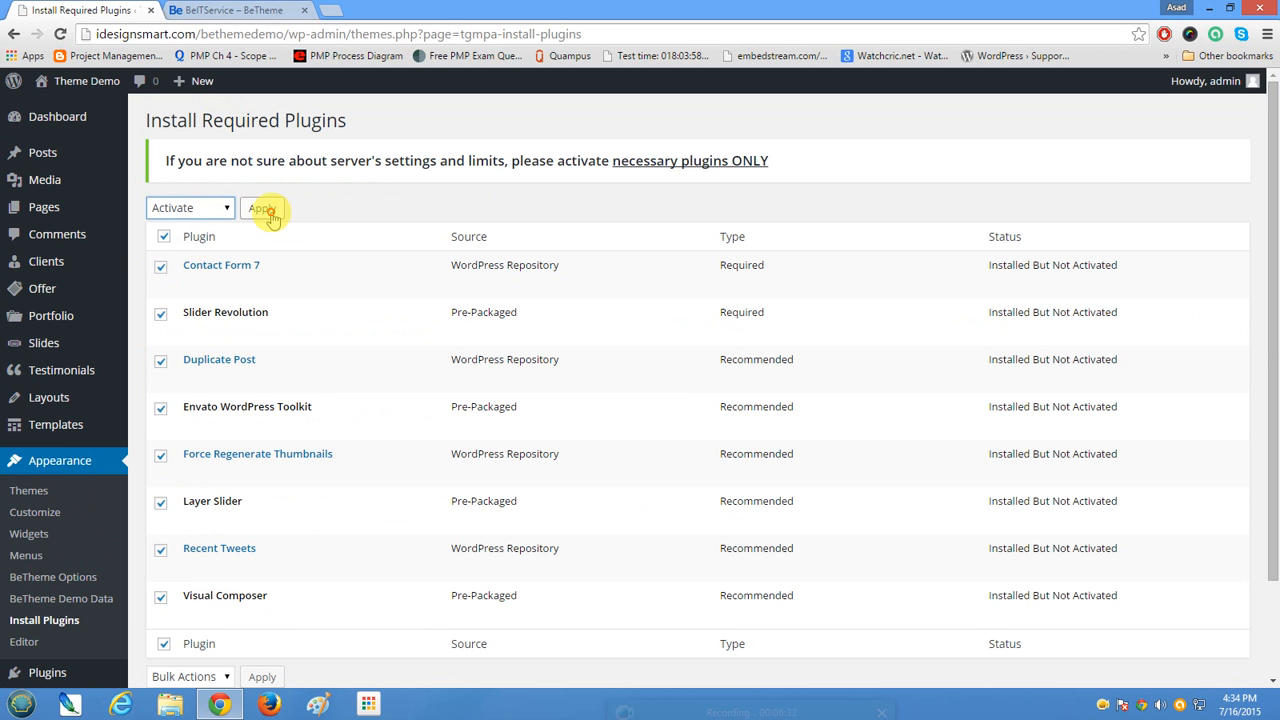
{"action": "left_click", "coordinate": [264, 208]}
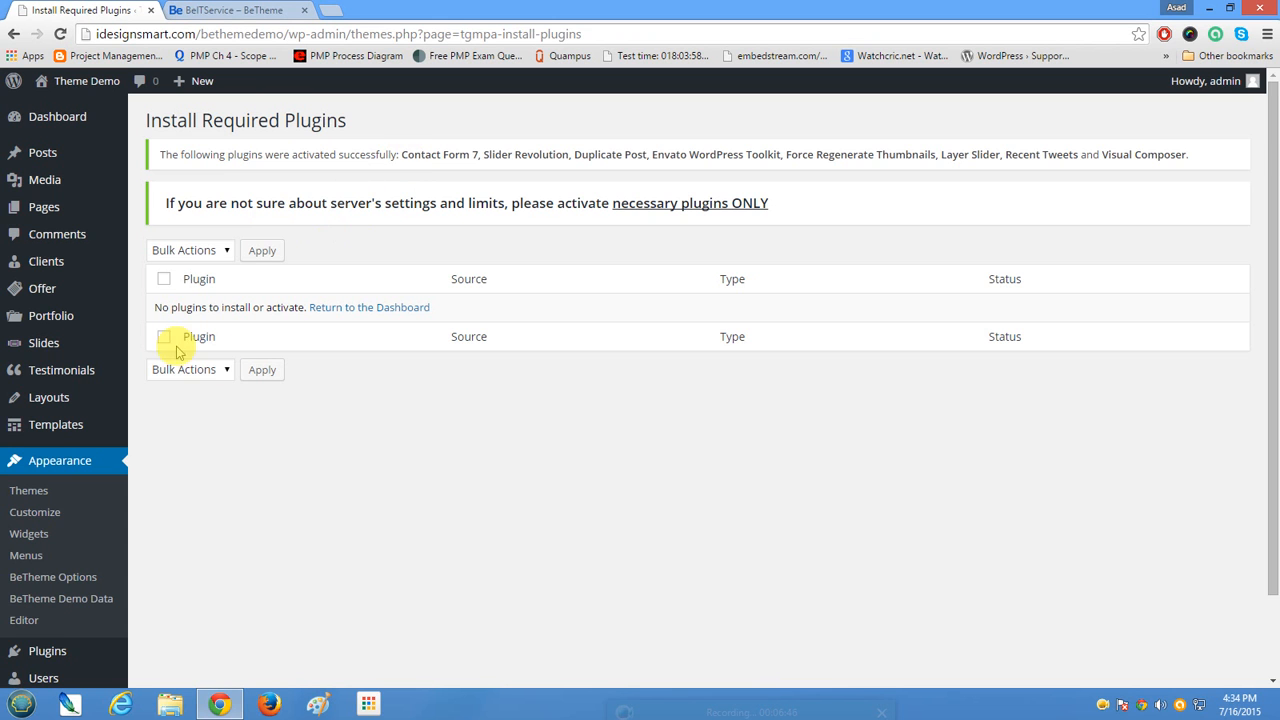
Read the plugin activation notice and open the site's Plugins page.
{"action": "scroll", "coordinate": [174, 350], "scroll_direction": "down", "scroll_amount": 1}
{"action": "scroll", "coordinate": [174, 350], "scroll_direction": "up", "scroll_amount": 1}
{"action": "left_click_drag", "start_coordinate": [162, 154], "coordinate": [1180, 149]}
{"action": "scroll", "coordinate": [272, 372], "scroll_direction": "down", "scroll_amount": 1}
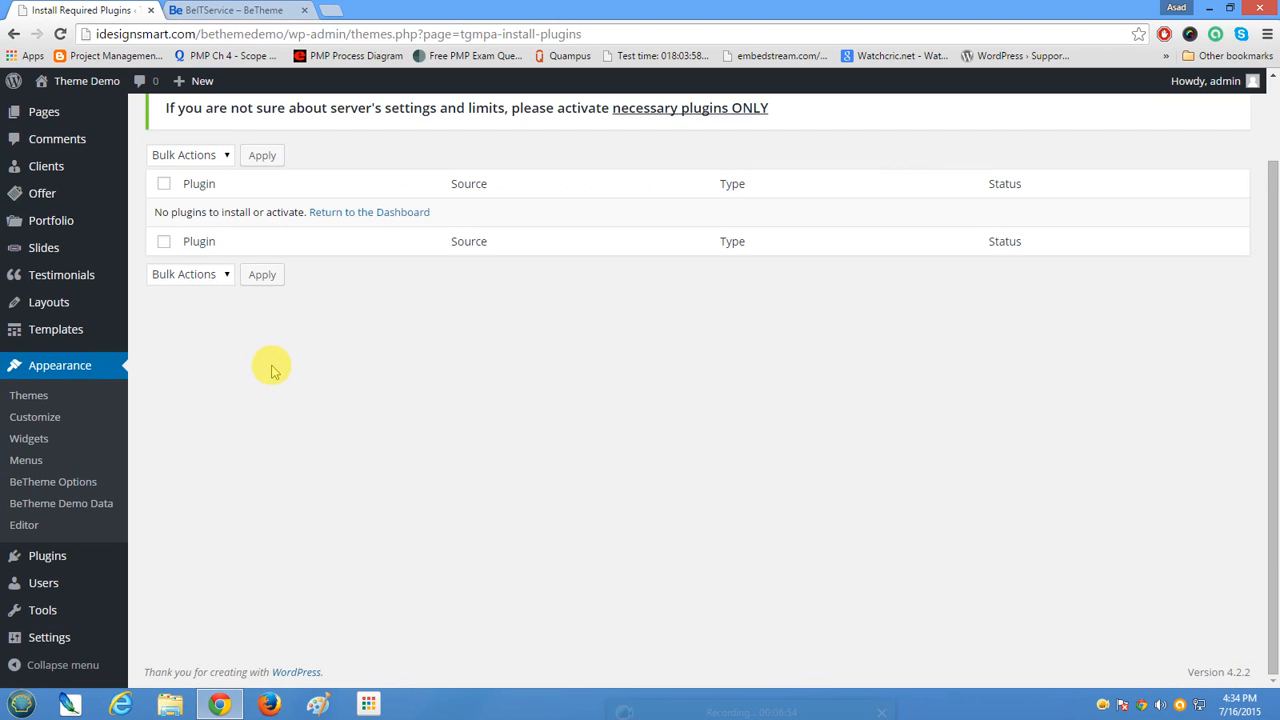
{"action": "left_click", "coordinate": [48, 558]}
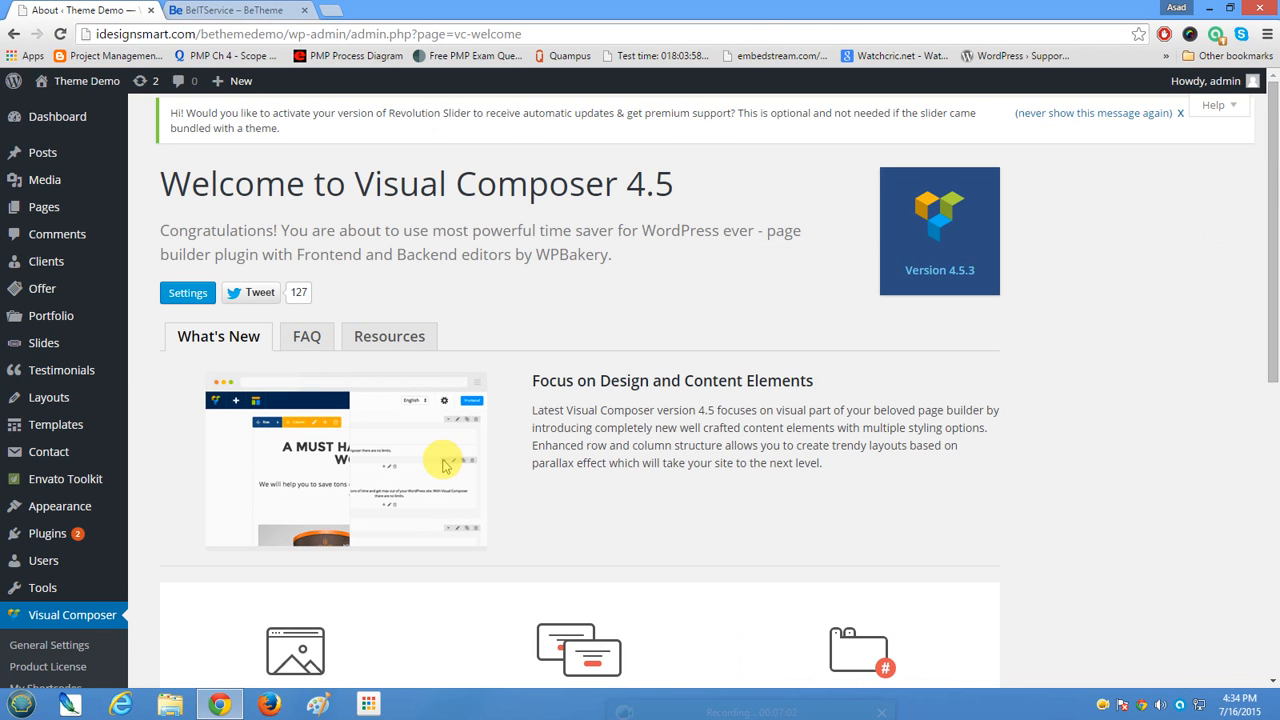
Examine the admin entries added by the new plugins, such as Visual Composer, Revolution Slider and Envato Toolkit.
{"action": "mouse_move", "coordinate": [126, 599]}
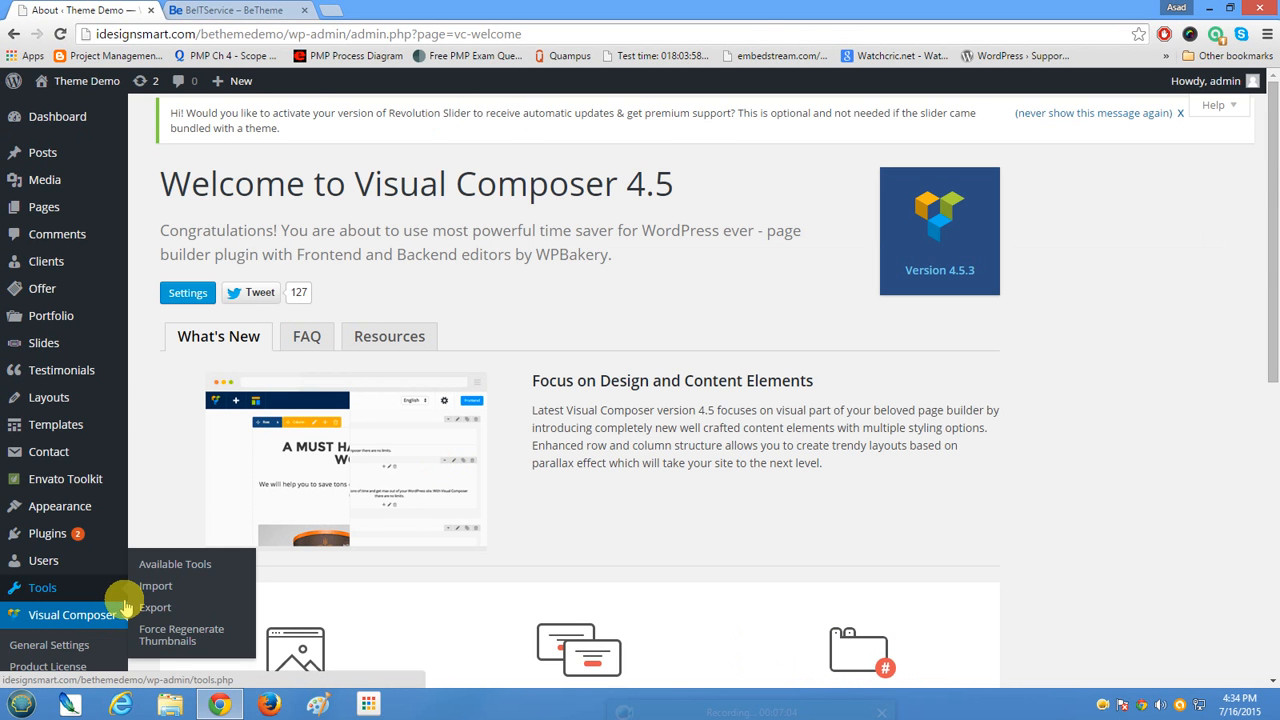
{"action": "scroll", "coordinate": [126, 607], "scroll_direction": "down", "scroll_amount": 4}
{"action": "scroll", "coordinate": [124, 605], "scroll_direction": "up", "scroll_amount": 4}
{"action": "scroll", "coordinate": [126, 600], "scroll_direction": "down", "scroll_amount": 5}
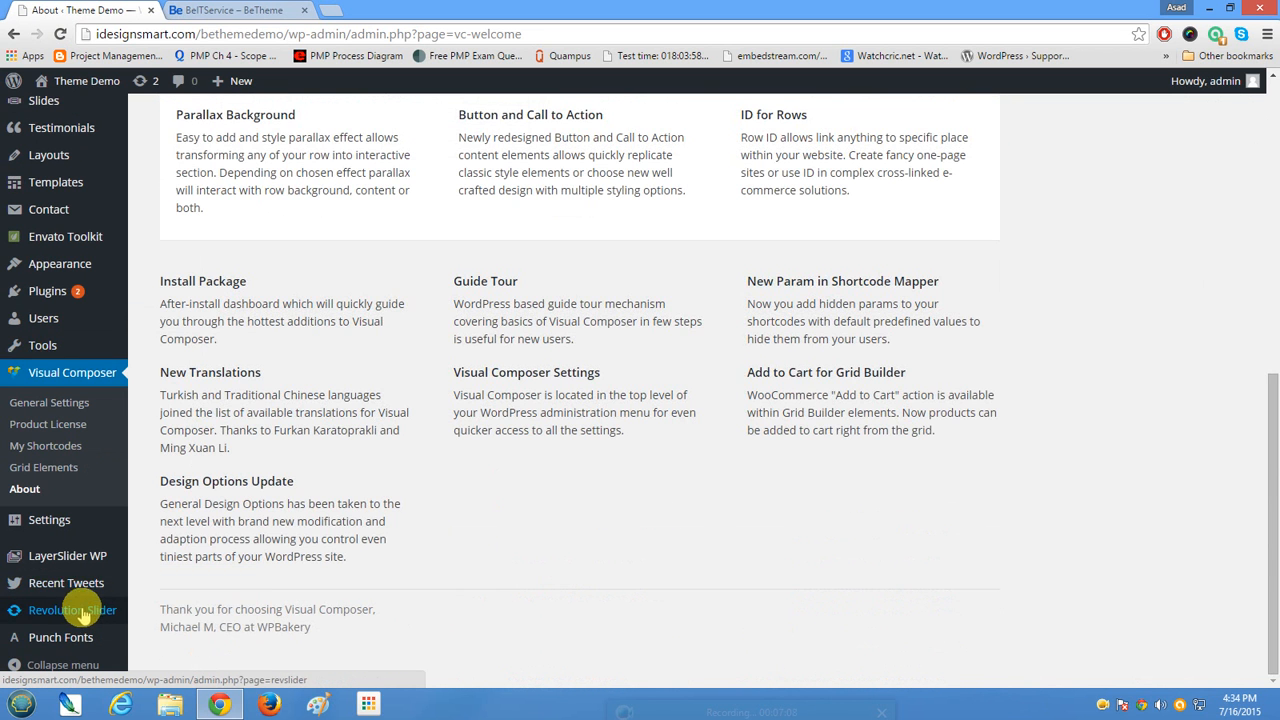
{"action": "mouse_move", "coordinate": [88, 588]}
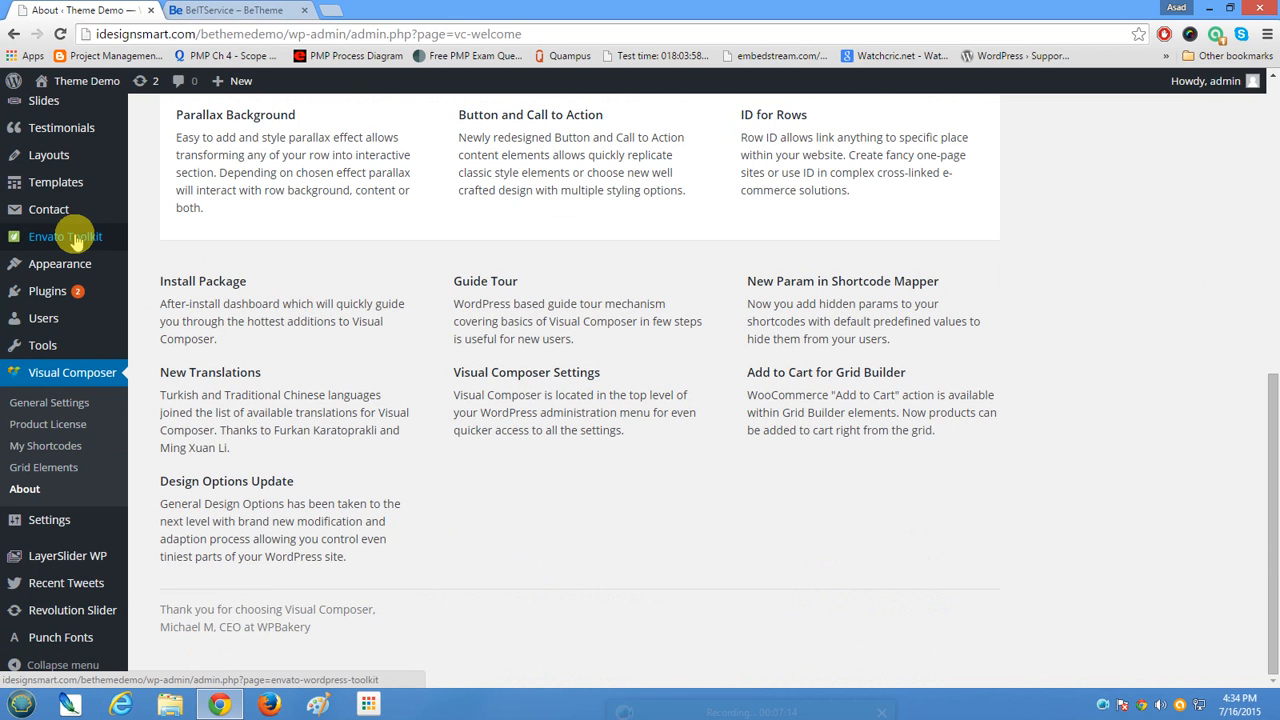
{"action": "scroll", "coordinate": [230, 380], "scroll_direction": "up", "scroll_amount": 4}
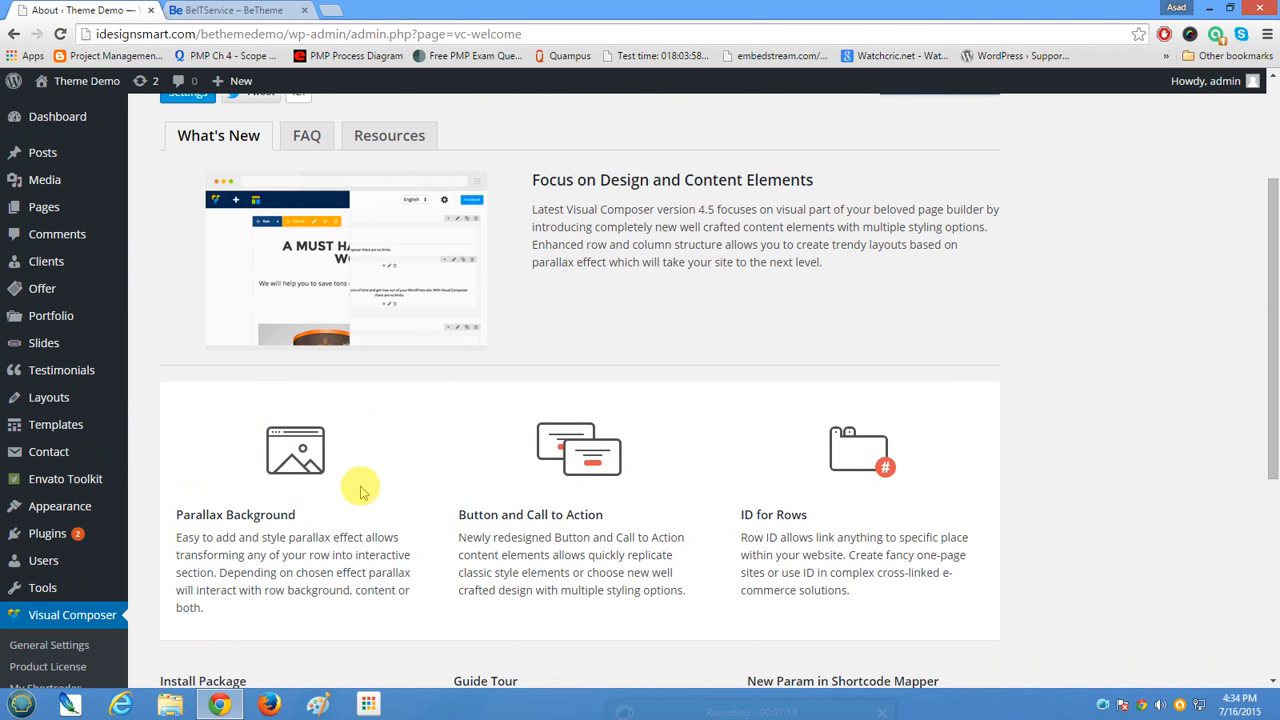
{"action": "scroll", "coordinate": [362, 492], "scroll_direction": "up", "scroll_amount": 2}
Visit the Theme Demo site's front page and compare it with the IT Service demo down to its Testimonials section.
{"action": "mouse_move", "coordinate": [105, 82]}
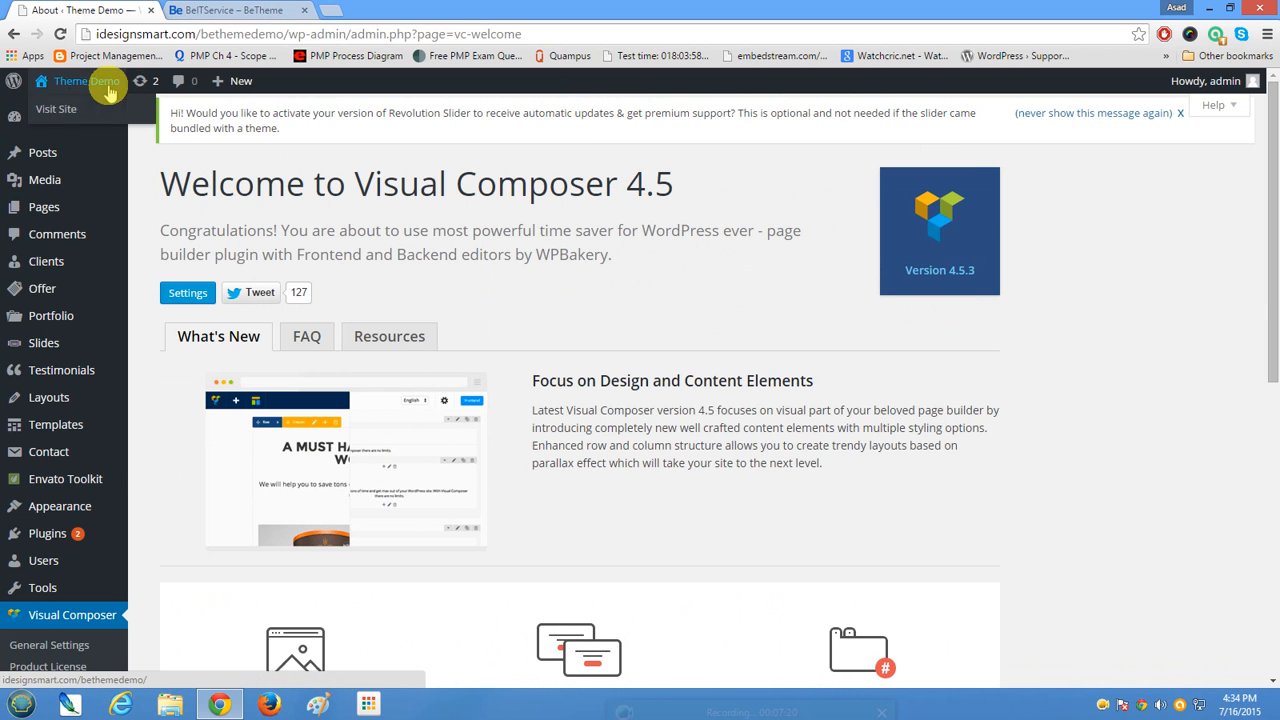
{"action": "left_click", "coordinate": [63, 112]}
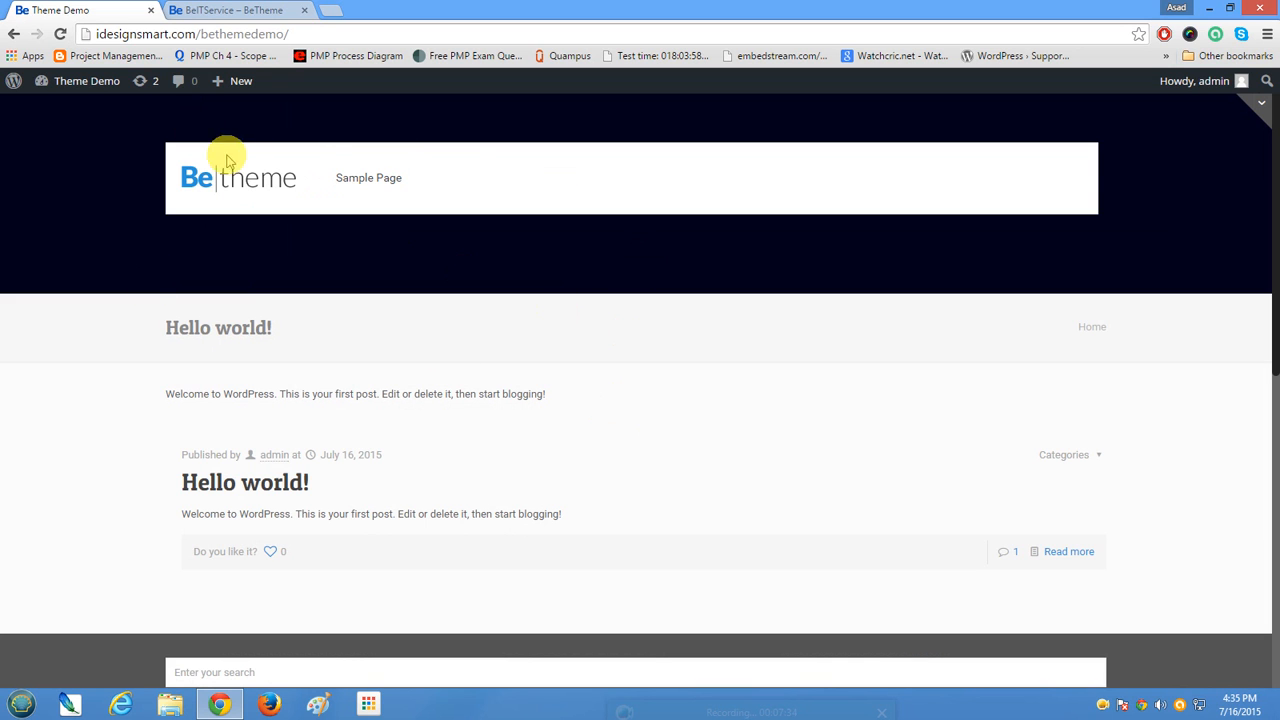
{"action": "left_click", "coordinate": [265, 10]}
{"action": "scroll", "coordinate": [786, 362], "scroll_direction": "down", "scroll_amount": 10}
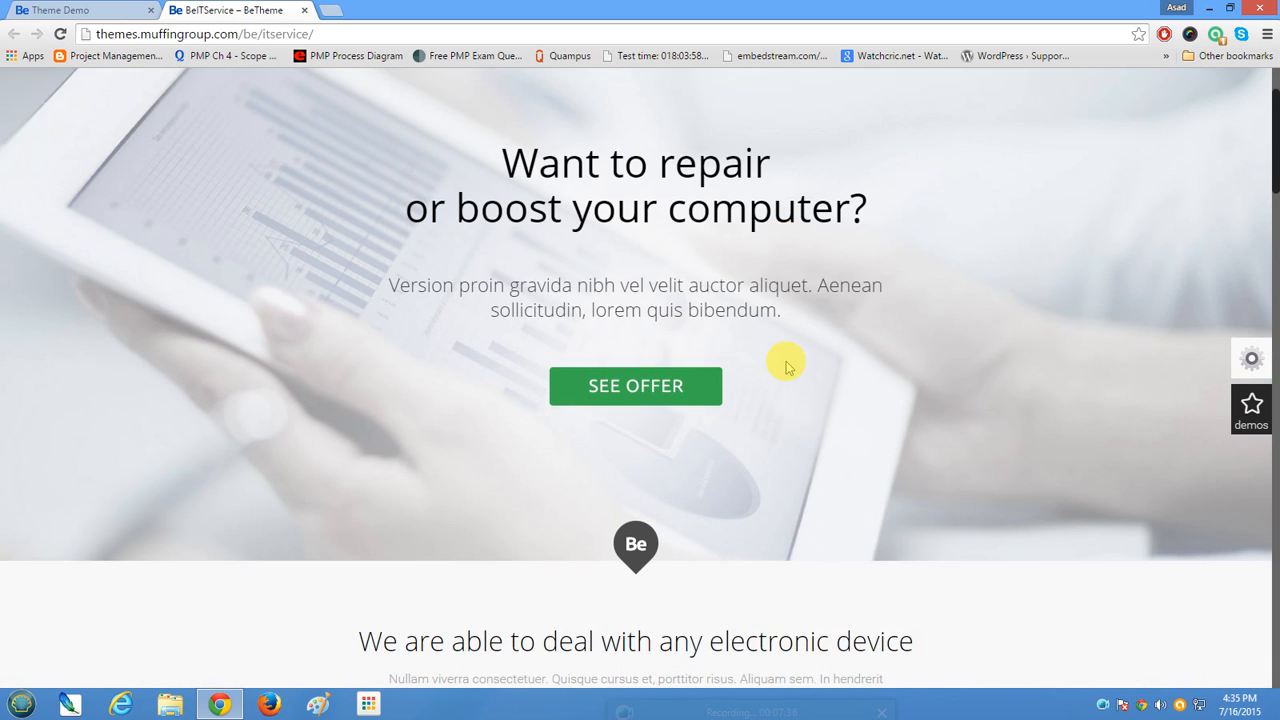
{"action": "scroll", "coordinate": [786, 362], "scroll_direction": "down", "scroll_amount": 6}
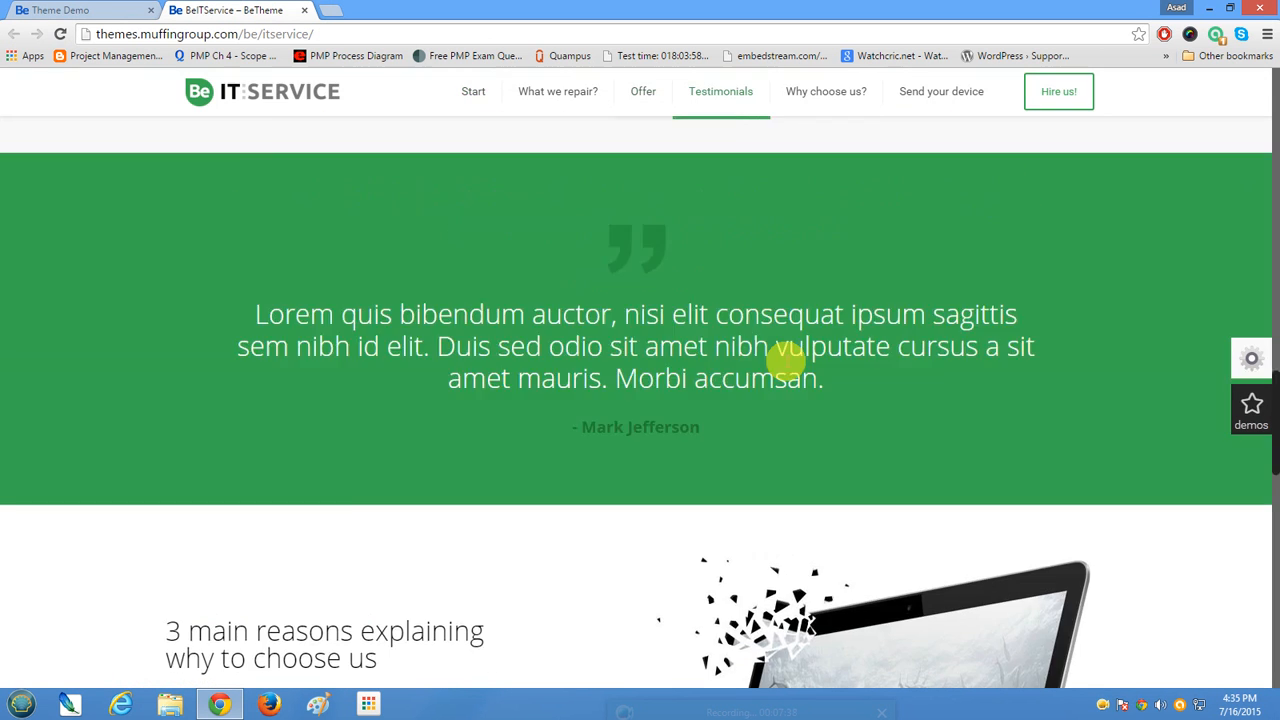
{"action": "scroll", "coordinate": [774, 374], "scroll_direction": "up", "scroll_amount": 9}
Return to the Theme Demo site's admin dashboard and open the BeTheme demo data import page.
{"action": "left_click", "coordinate": [85, 9]}
{"action": "mouse_move", "coordinate": [65, 80]}
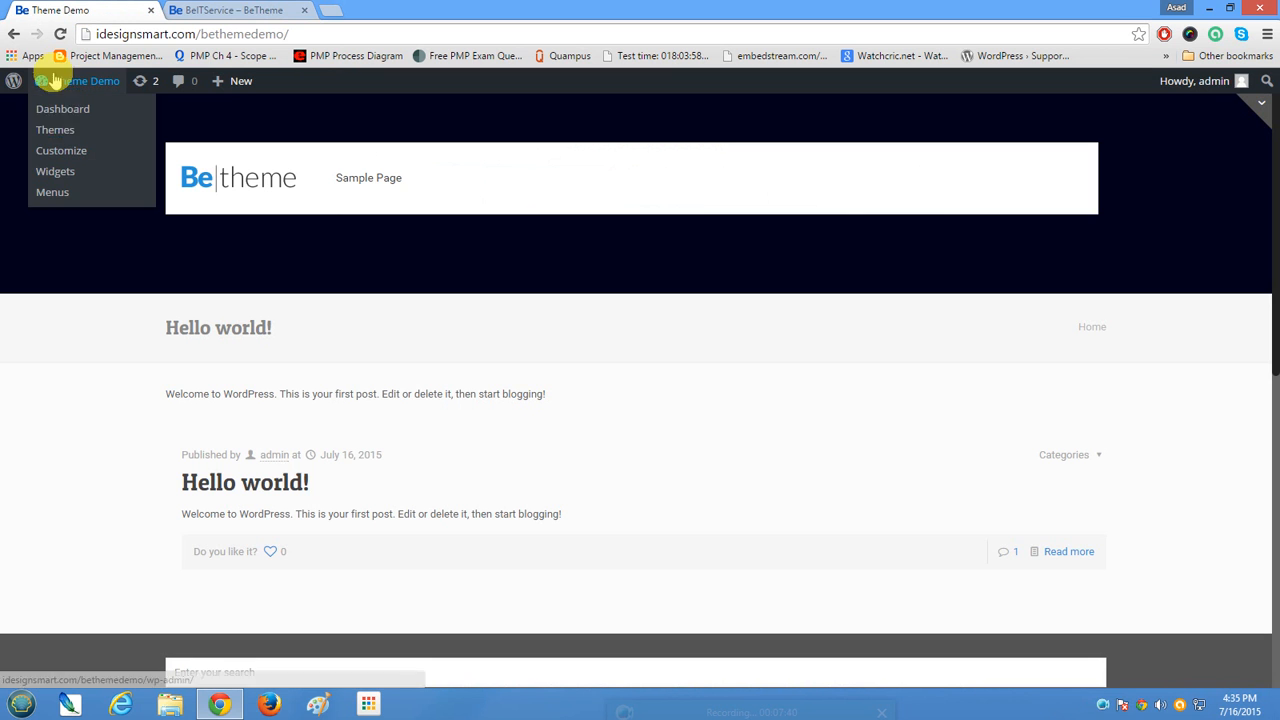
{"action": "left_click", "coordinate": [63, 110]}
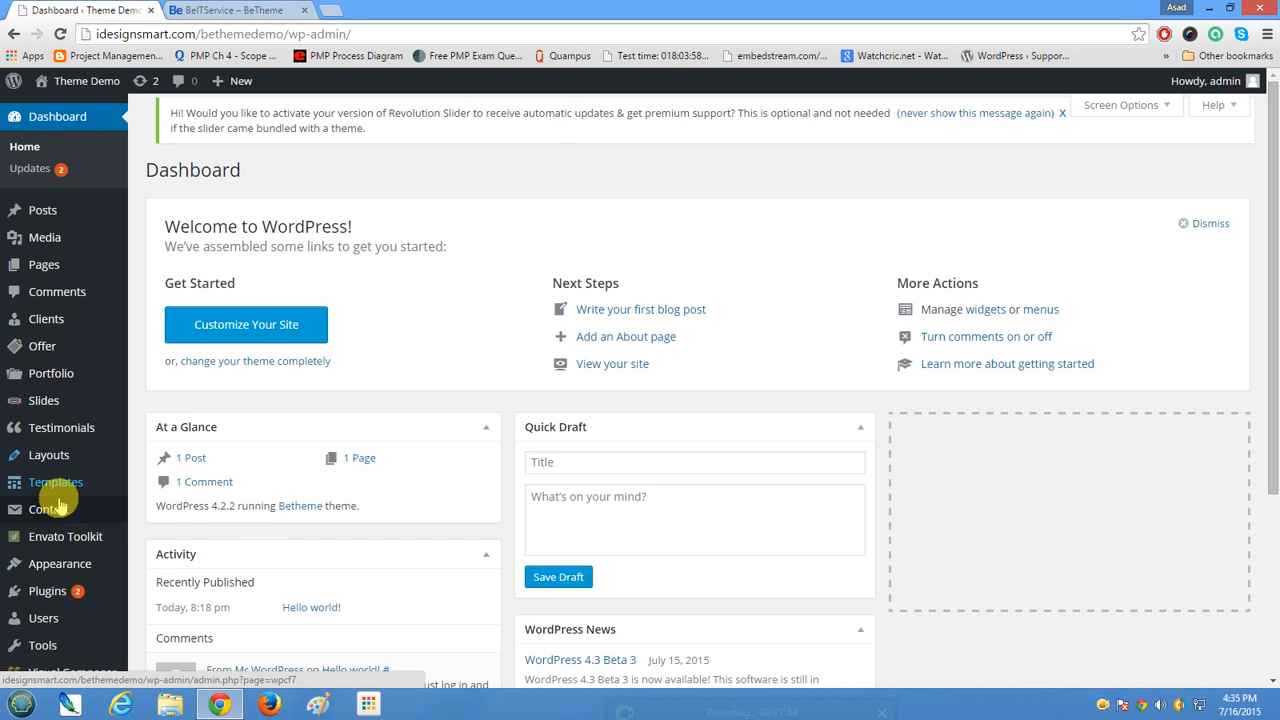
{"action": "scroll", "coordinate": [55, 495], "scroll_direction": "down", "scroll_amount": 1}
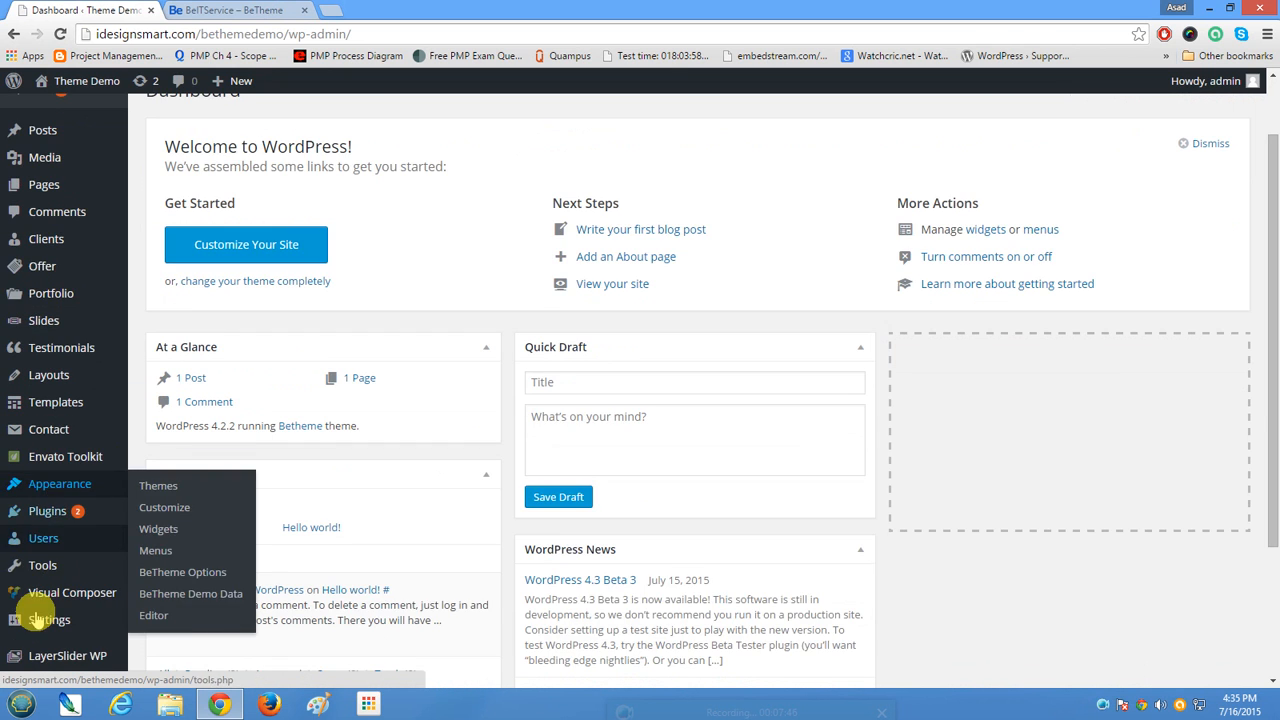
{"action": "scroll", "coordinate": [43, 614], "scroll_direction": "down", "scroll_amount": 2}
{"action": "mouse_move", "coordinate": [68, 386]}
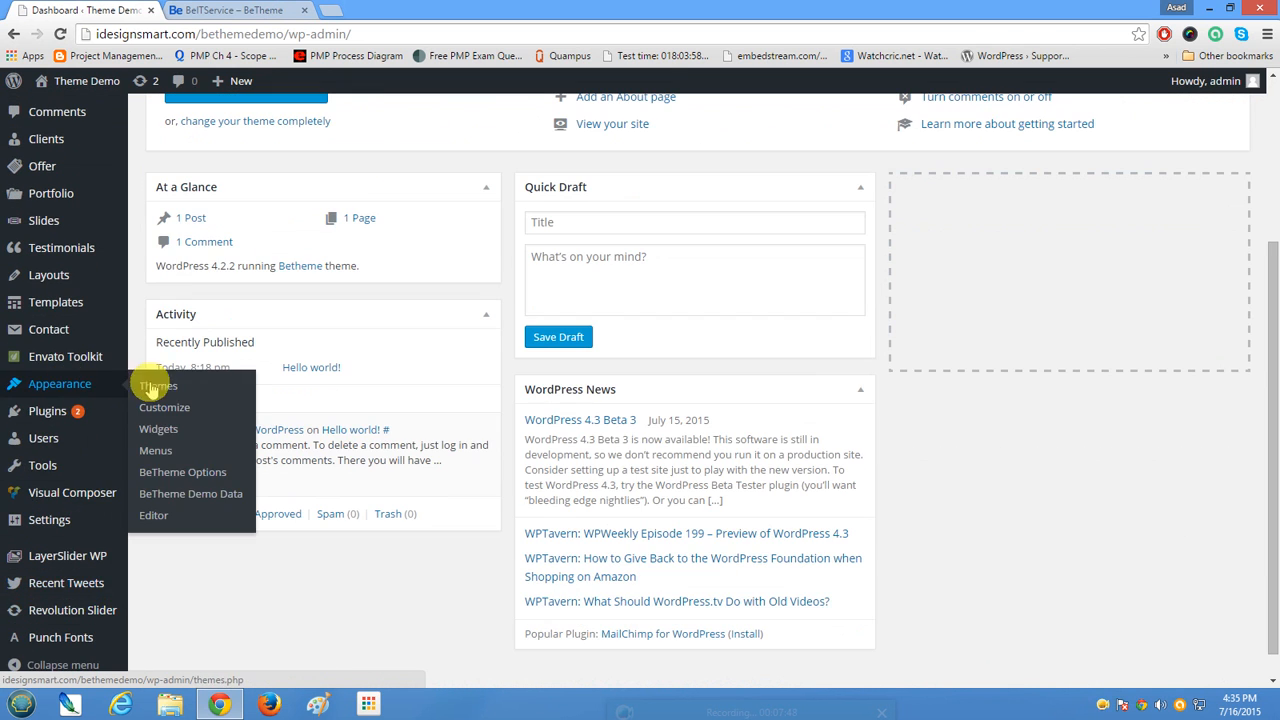
{"action": "left_click", "coordinate": [195, 495]}
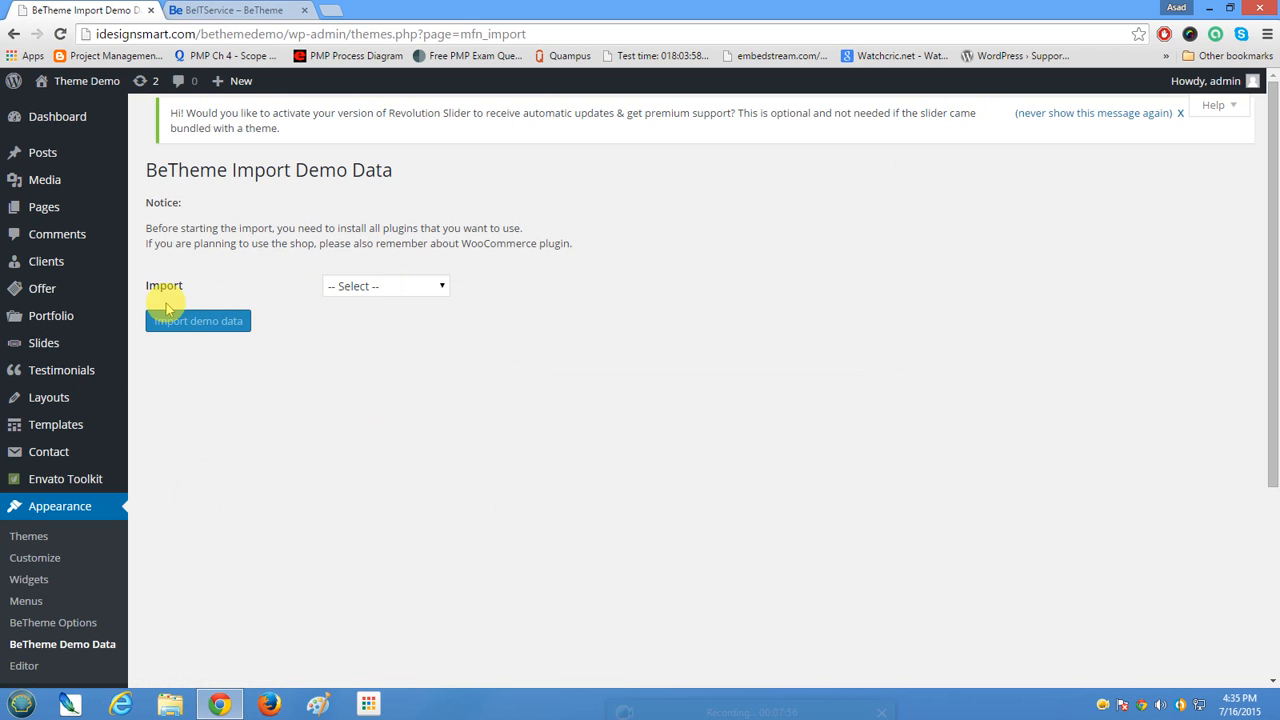
Import the Demo data for the IT Service pre-made layout, including its attachments.
{"action": "left_click", "coordinate": [378, 288]}
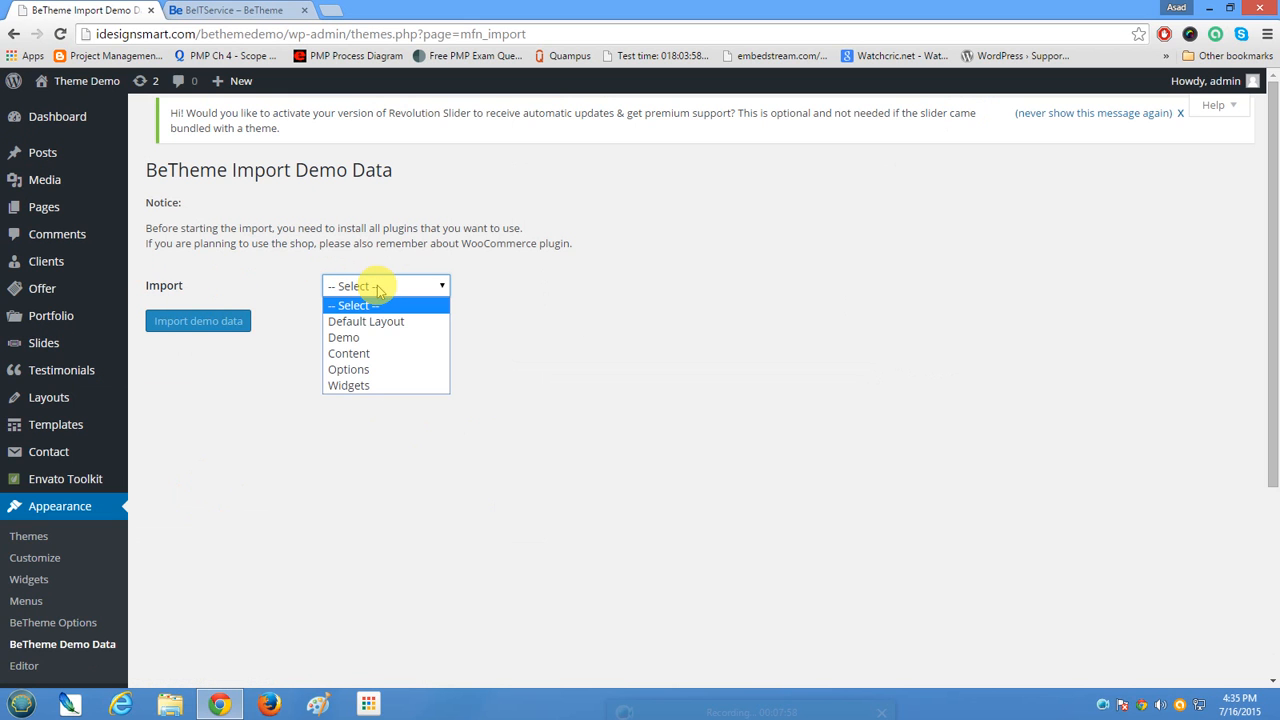
{"action": "left_click", "coordinate": [368, 339]}
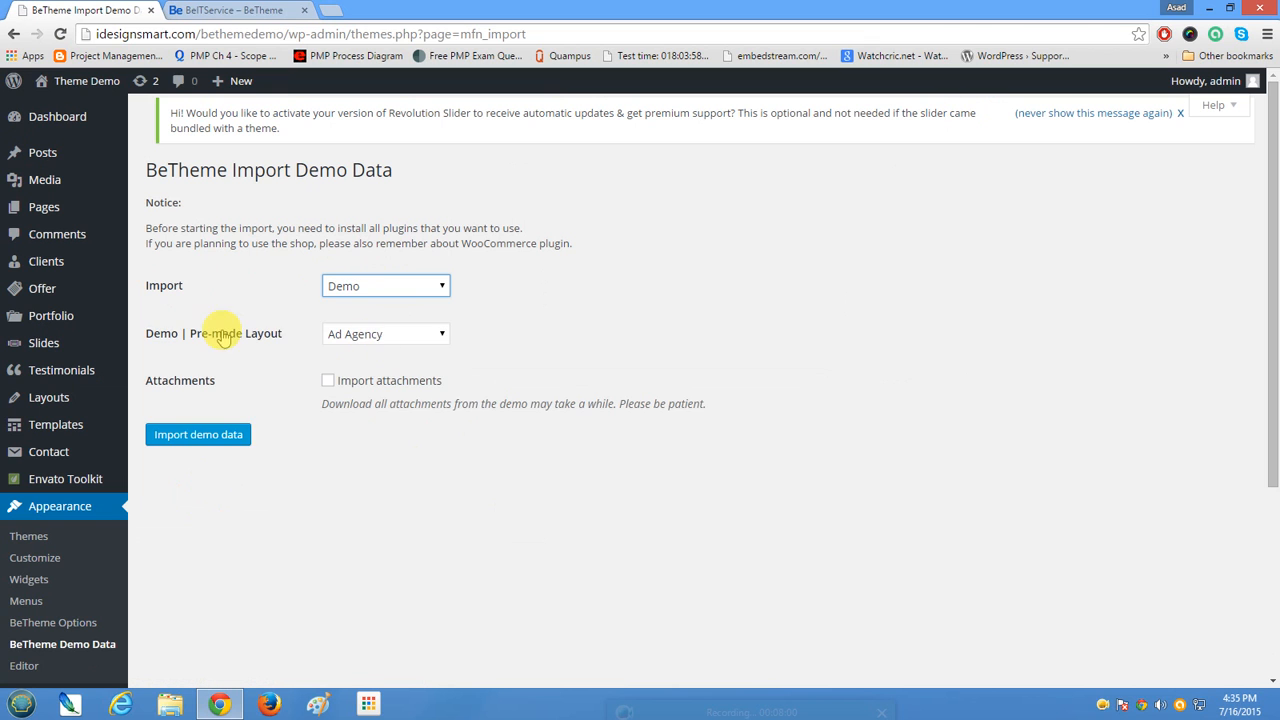
{"action": "left_click", "coordinate": [380, 334]}
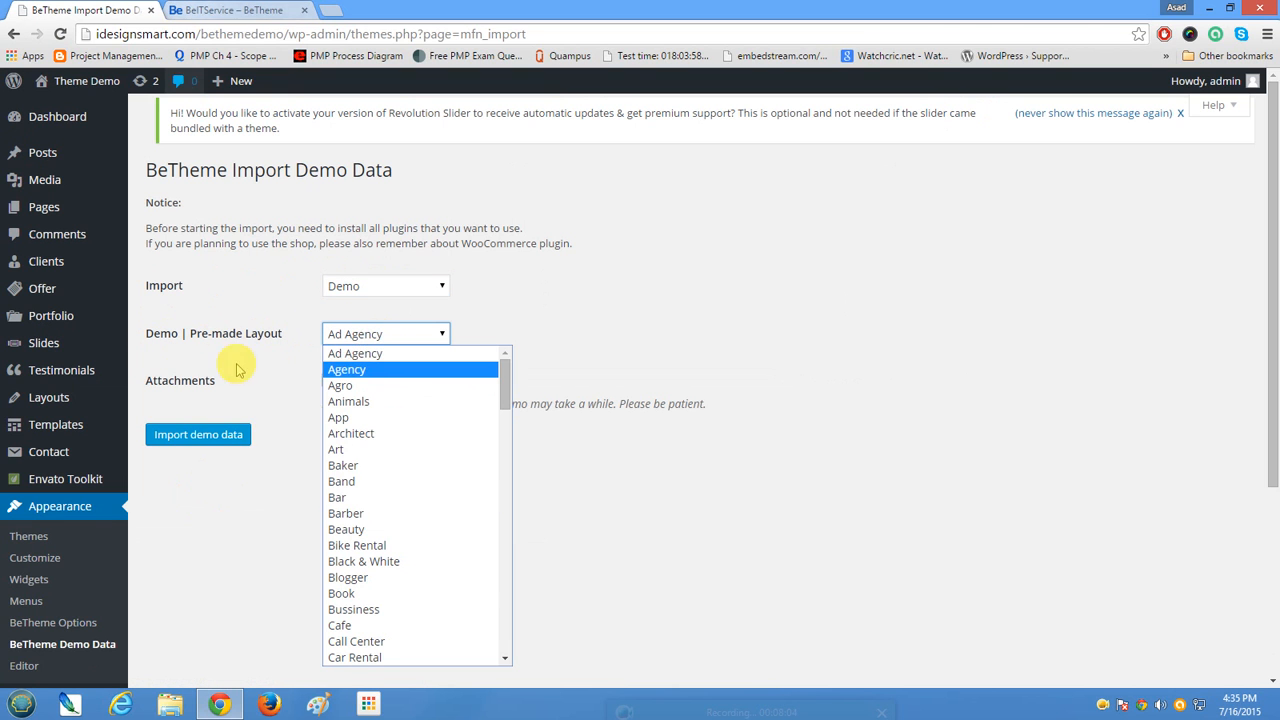
{"action": "left_click_drag", "start_coordinate": [505, 378], "coordinate": [508, 533]}
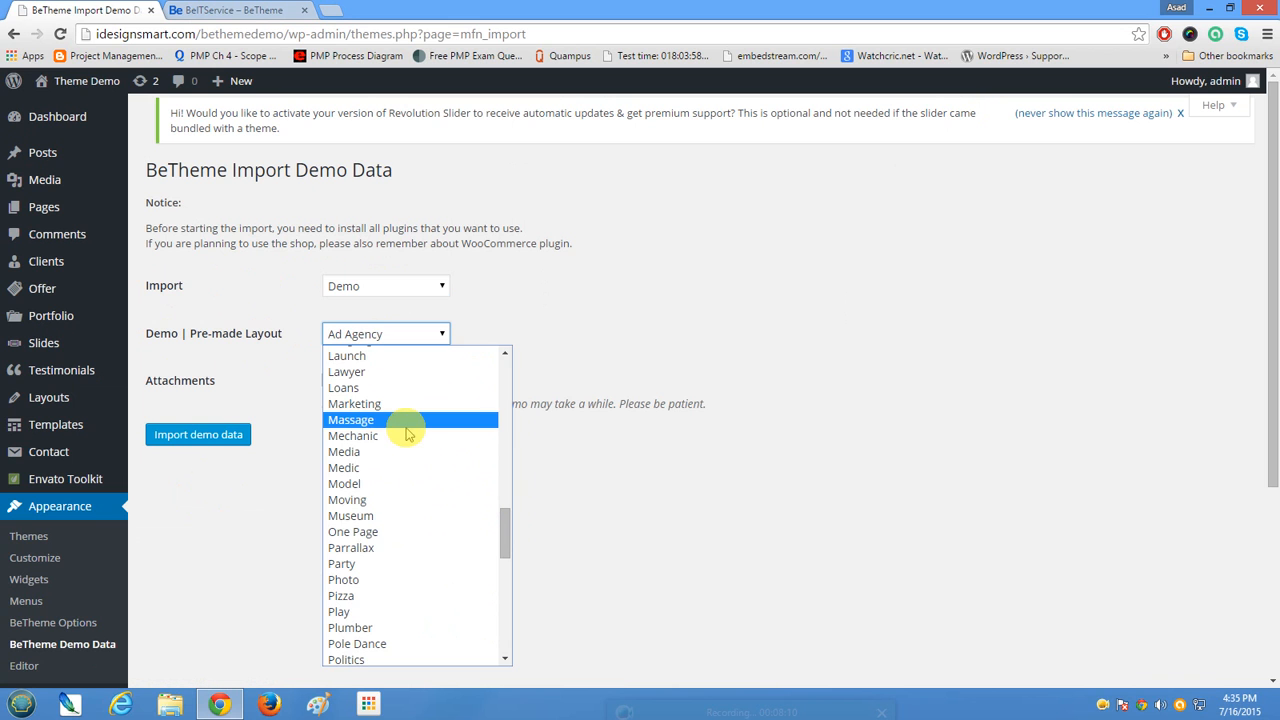
{"action": "key", "text": "i"}
{"action": "key", "text": "i"}
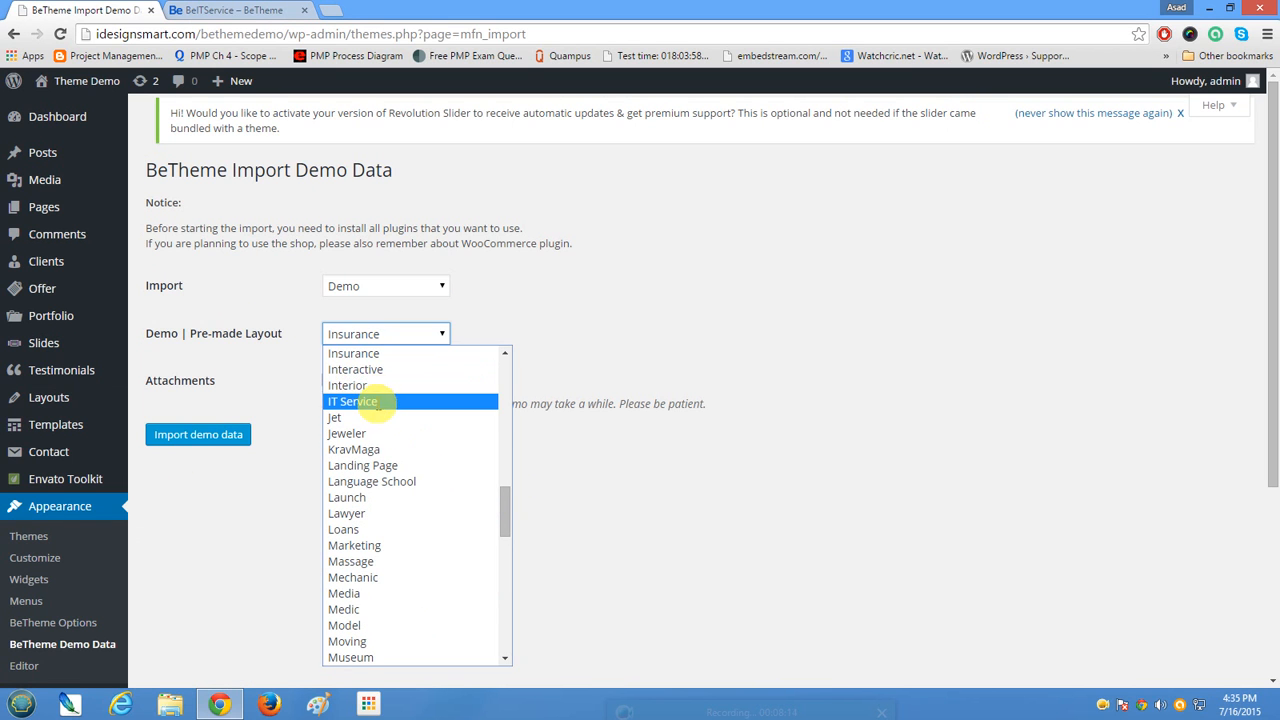
{"action": "left_click", "coordinate": [378, 401]}
{"action": "left_click", "coordinate": [329, 381]}
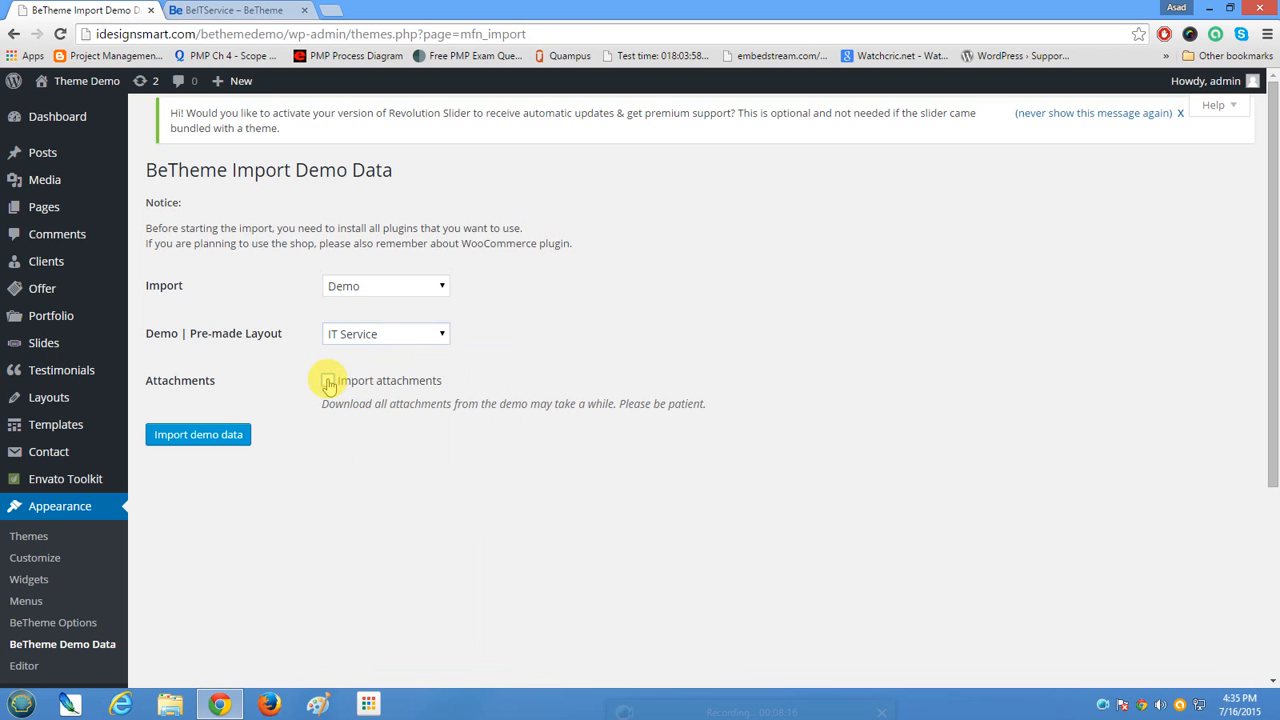
{"action": "left_click", "coordinate": [227, 437]}
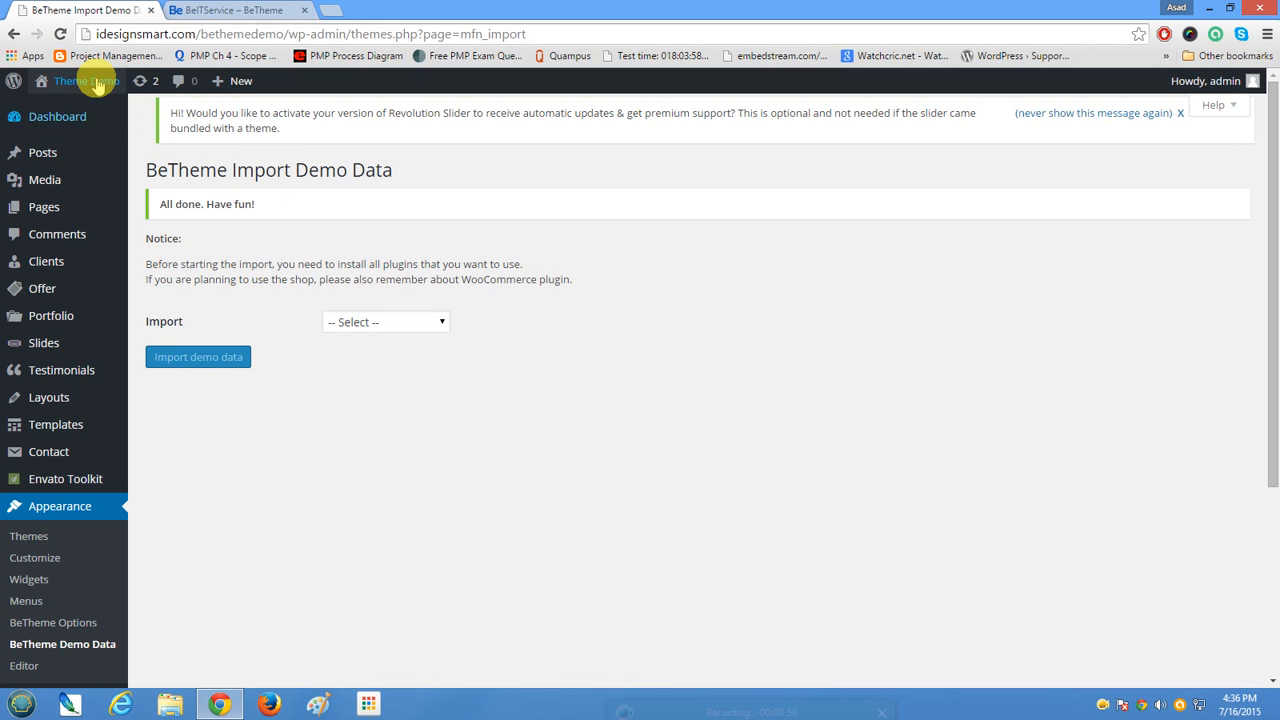
Visit the site's front page to examine the imported layout and the slider alias named in the header error.
{"action": "left_click", "coordinate": [60, 80]}
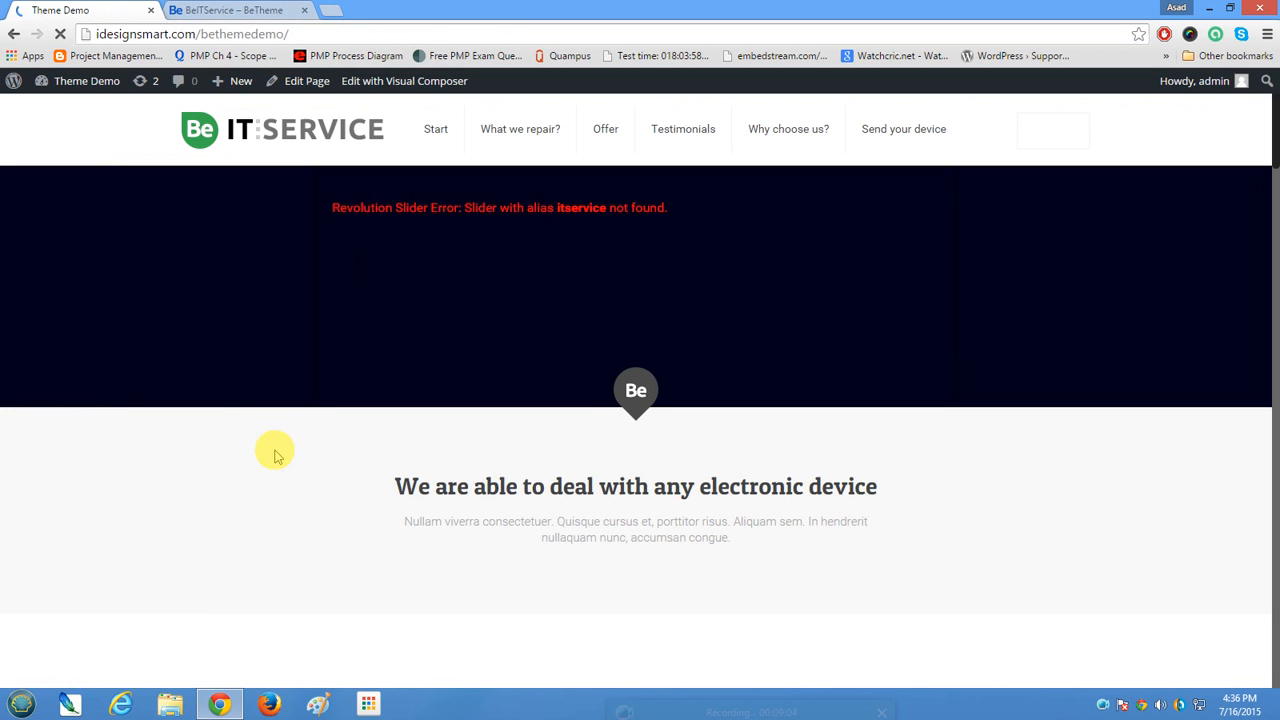
{"action": "scroll", "coordinate": [263, 500], "scroll_direction": "down", "scroll_amount": 5}
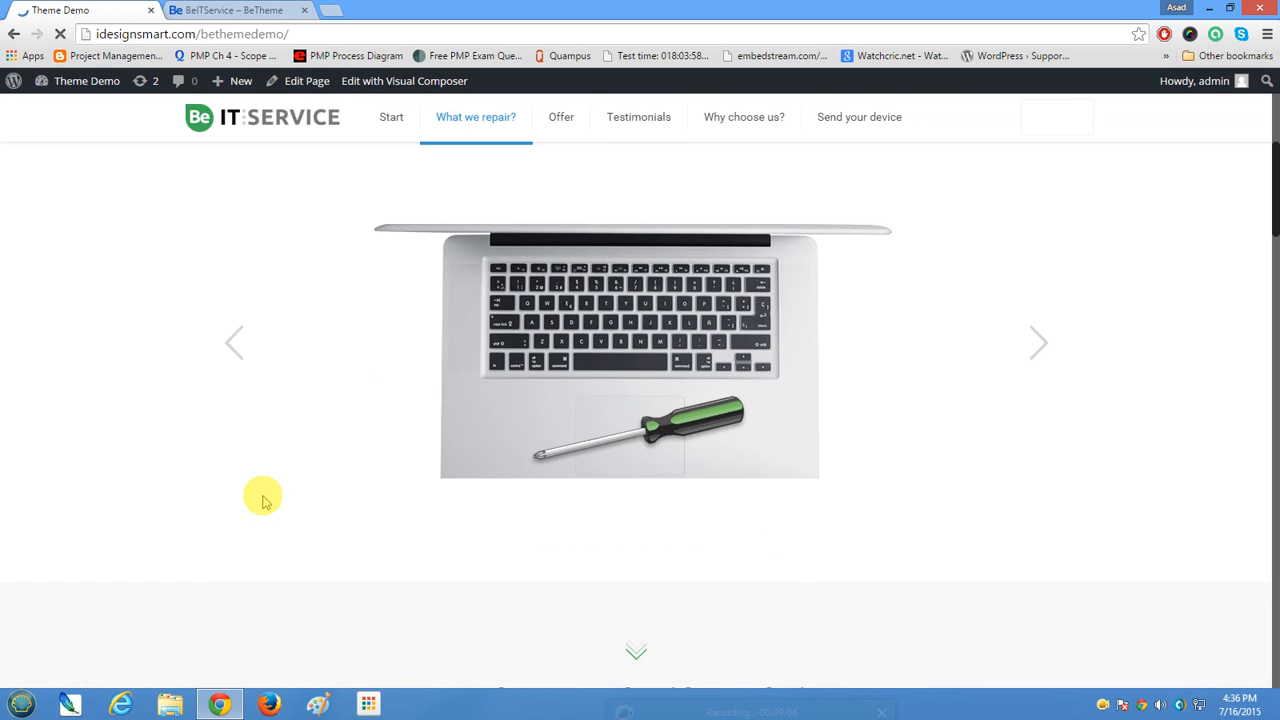
{"action": "scroll", "coordinate": [263, 500], "scroll_direction": "up", "scroll_amount": 5}
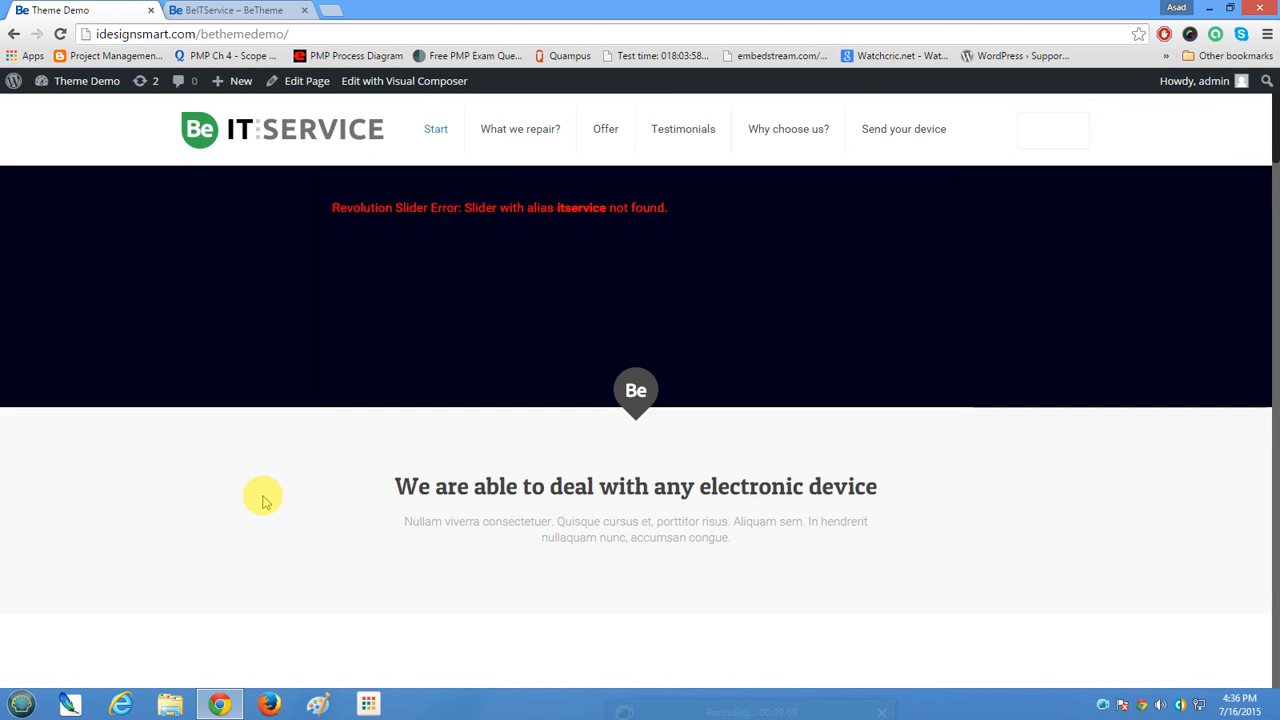
{"action": "scroll", "coordinate": [263, 500], "scroll_direction": "down", "scroll_amount": 2}
{"action": "scroll", "coordinate": [263, 500], "scroll_direction": "down", "scroll_amount": 1}
{"action": "scroll", "coordinate": [263, 497], "scroll_direction": "up", "scroll_amount": 3}
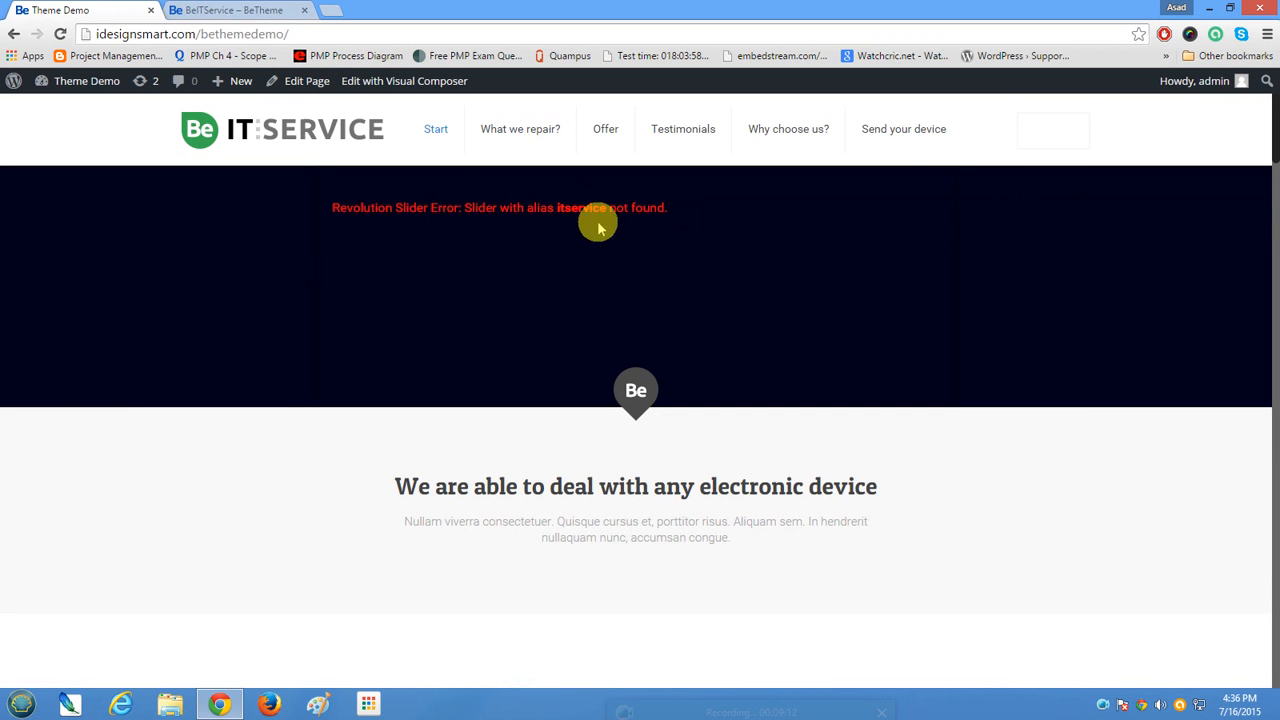
{"action": "left_click_drag", "start_coordinate": [1272, 145], "coordinate": [1243, 88]}
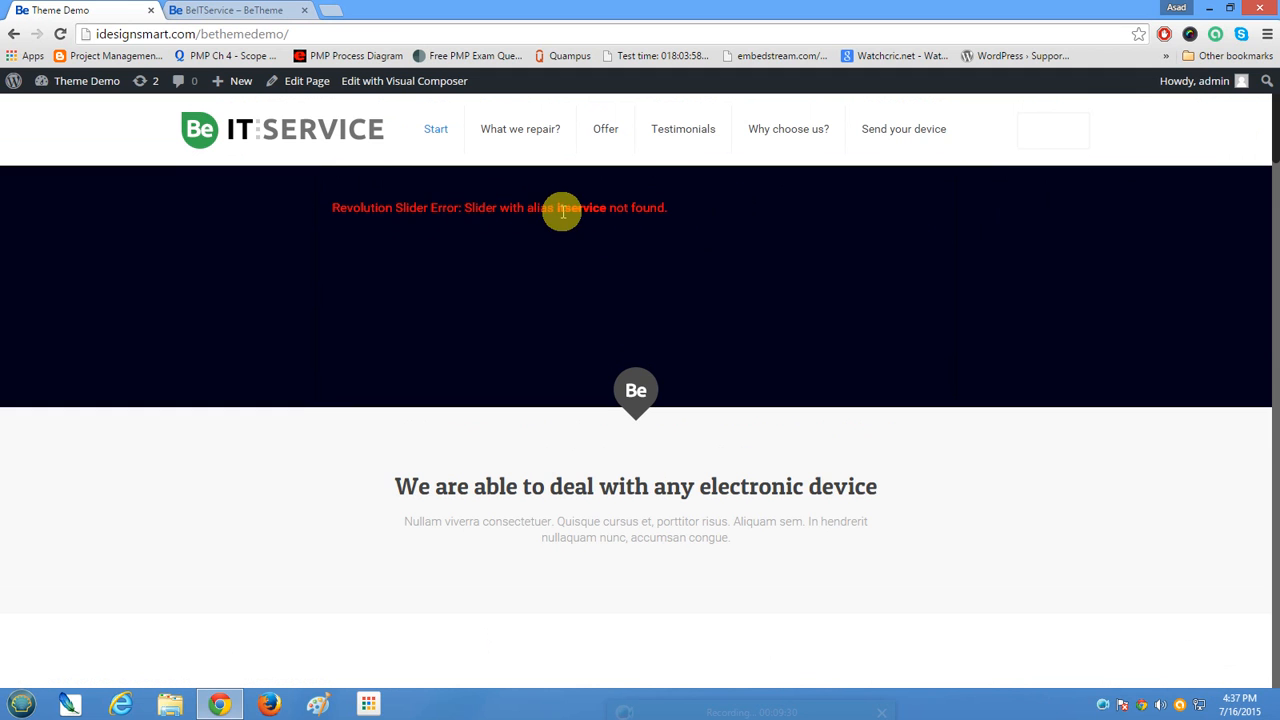
{"action": "left_click_drag", "start_coordinate": [557, 208], "coordinate": [603, 208]}
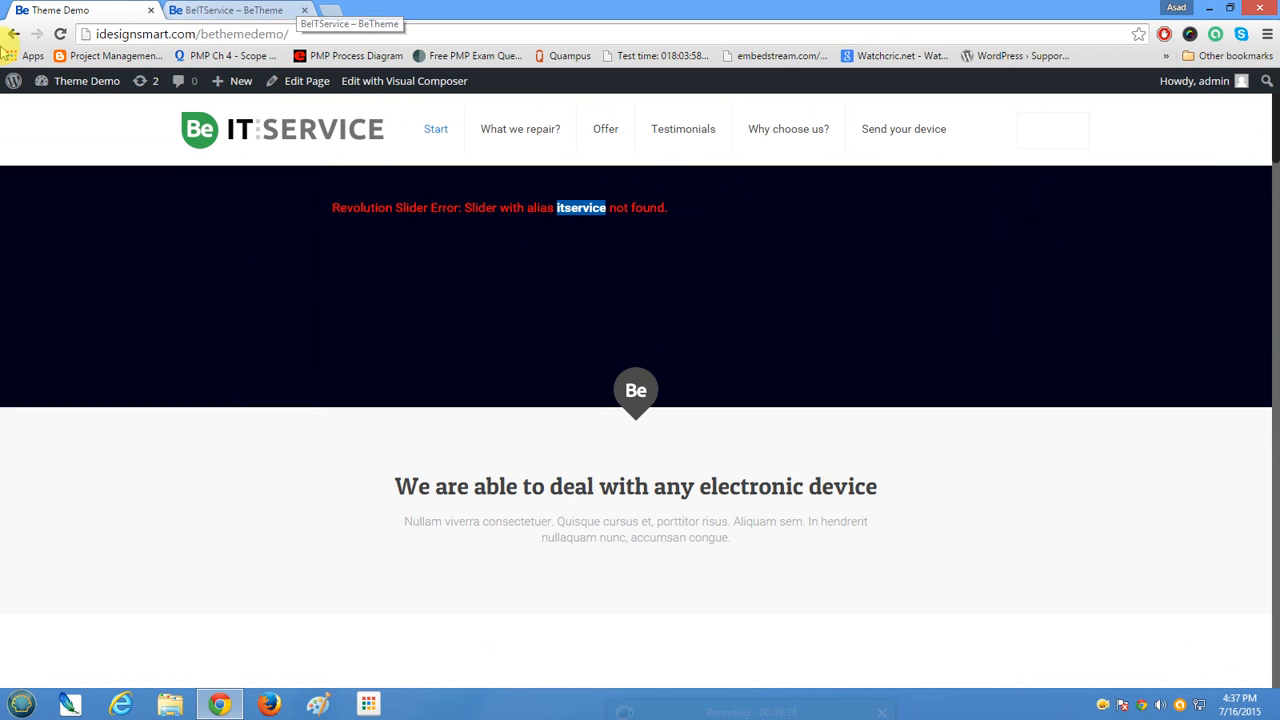
Open the Revolution Slider admin page from the dashboard and glance at the IT Service demo for reference.
{"action": "mouse_move", "coordinate": [80, 80]}
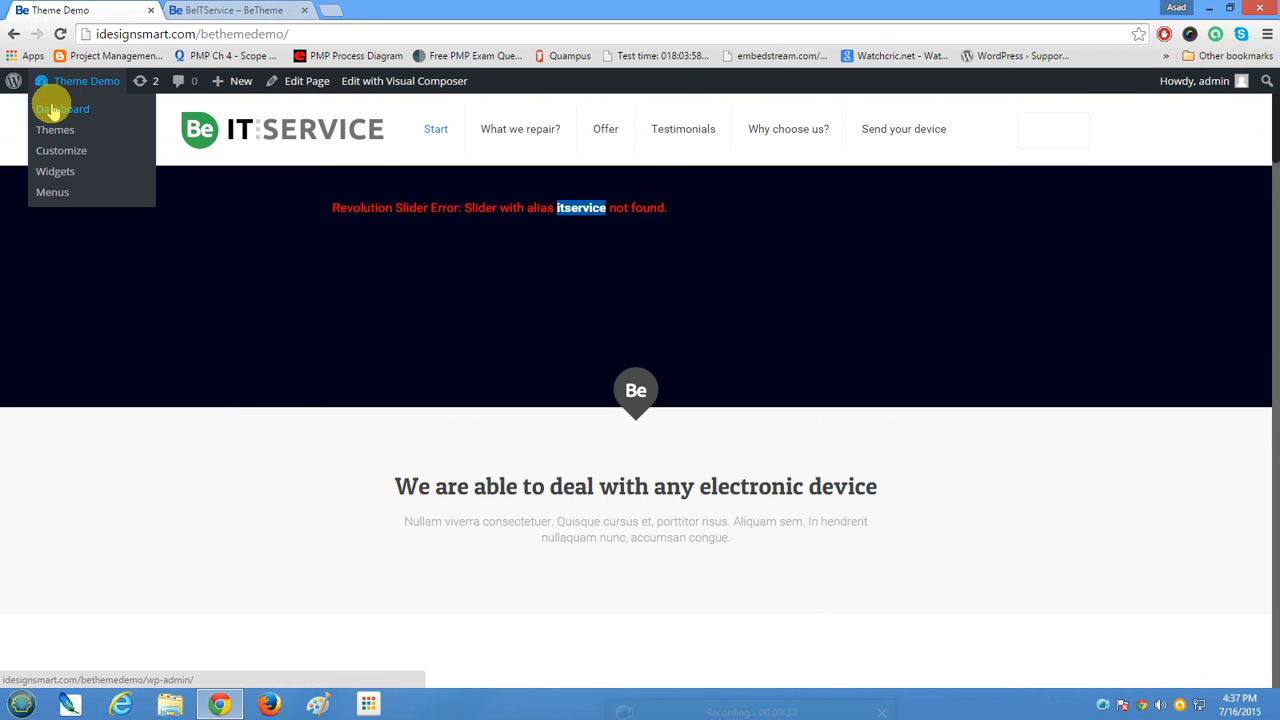
{"action": "left_click", "coordinate": [54, 110]}
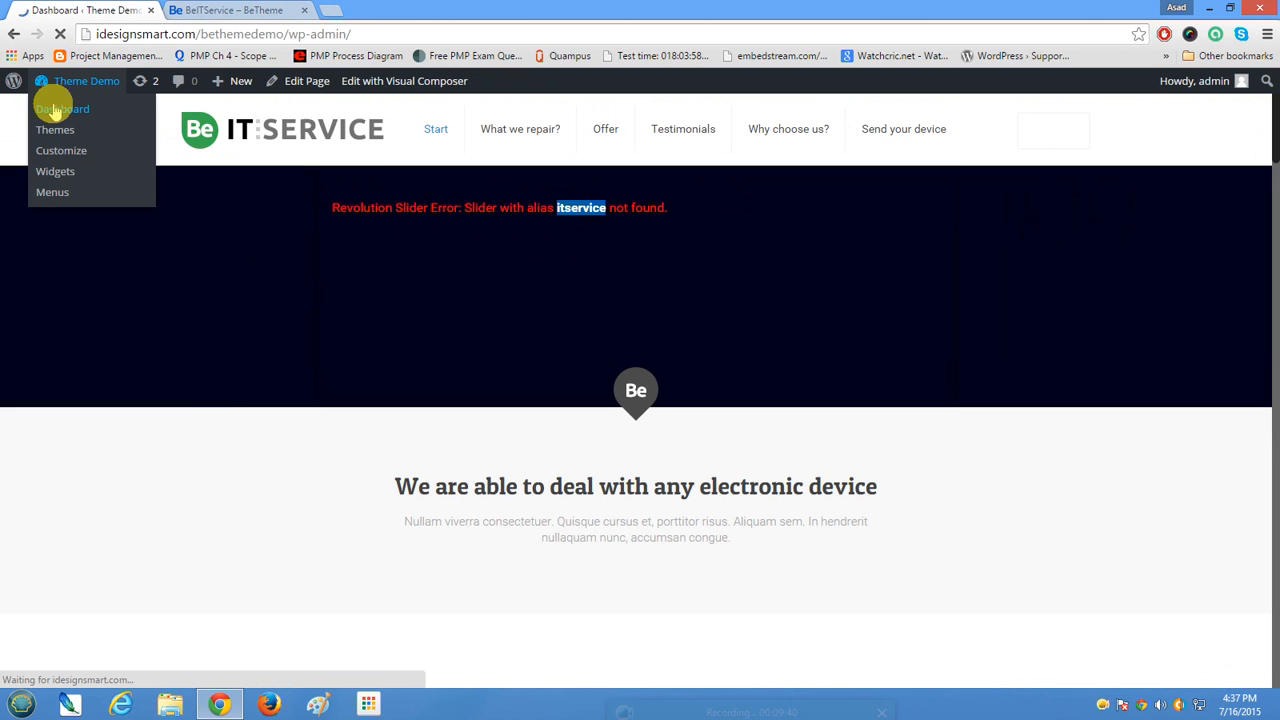
{"action": "scroll", "coordinate": [22, 590], "scroll_direction": "down", "scroll_amount": 3}
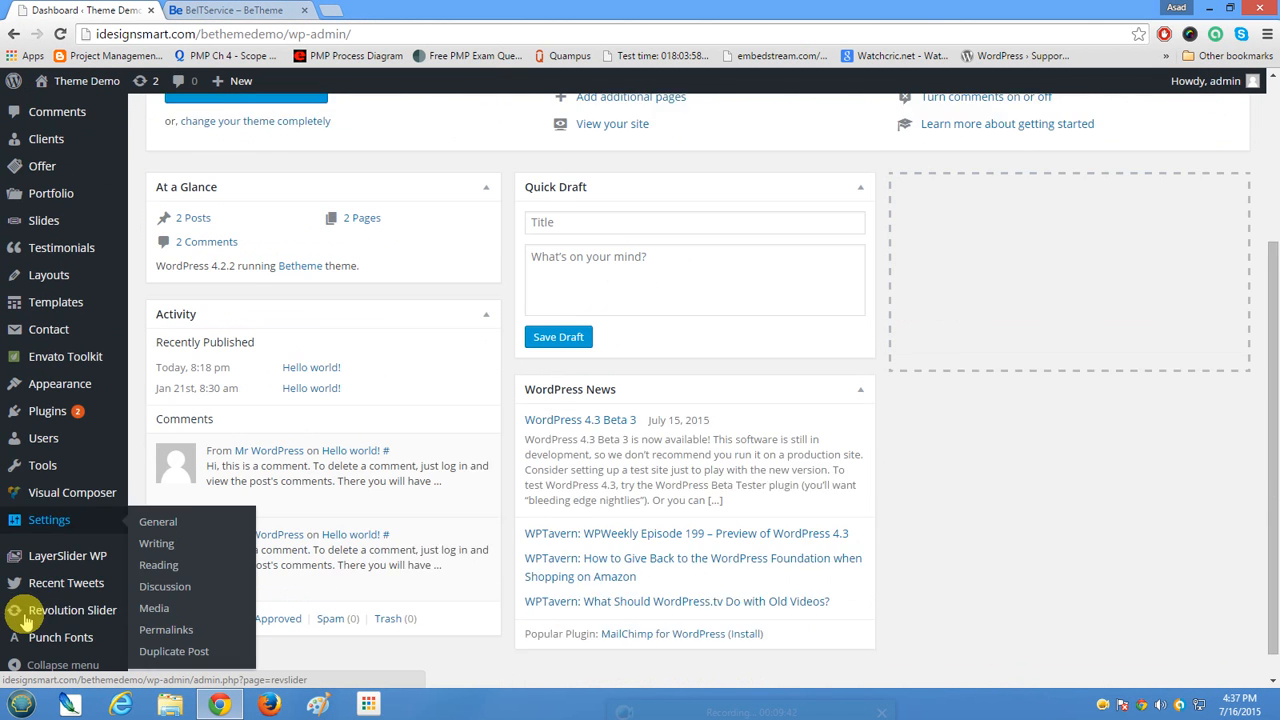
{"action": "mouse_move", "coordinate": [65, 582]}
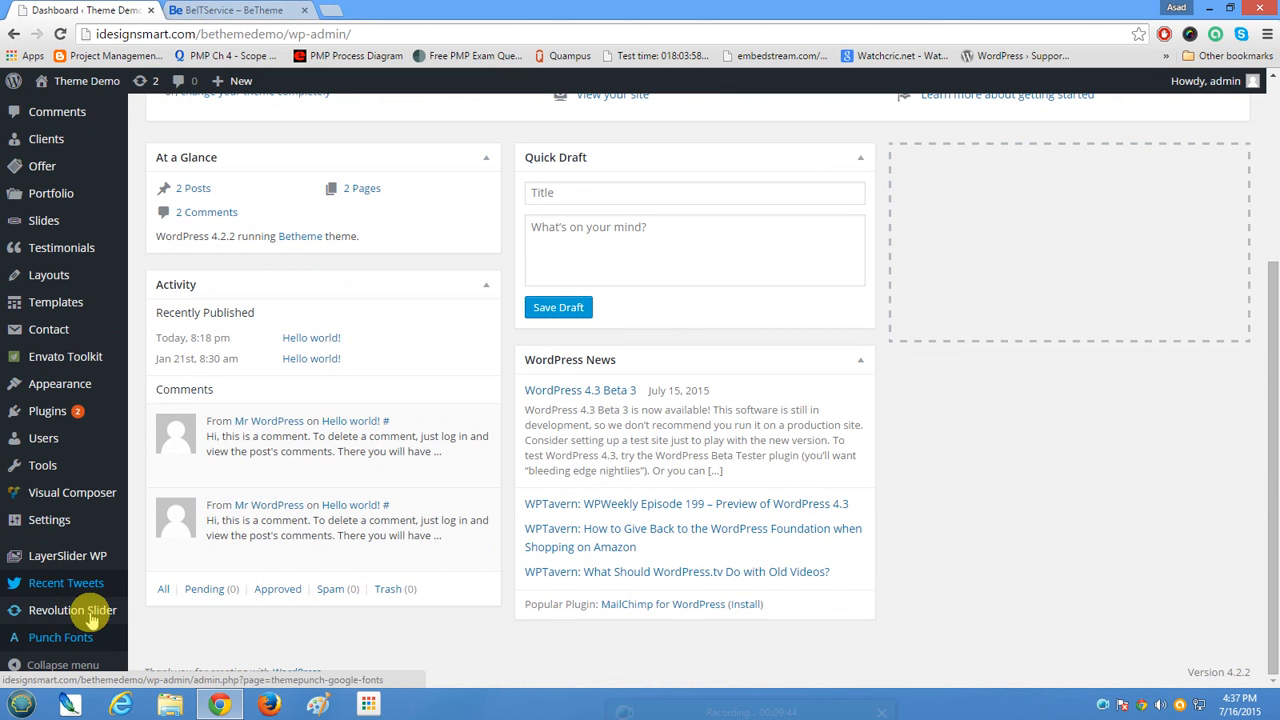
{"action": "left_click", "coordinate": [90, 616]}
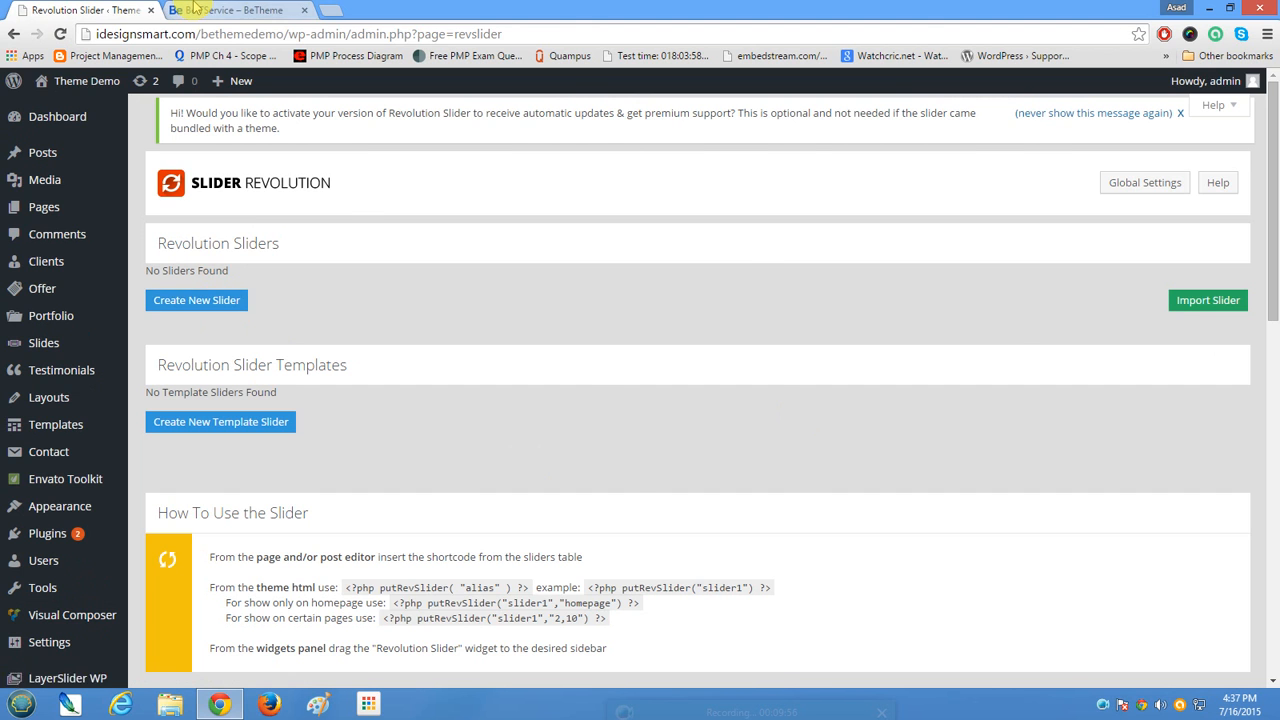
{"action": "left_click", "coordinate": [200, 10]}
{"action": "left_click", "coordinate": [104, 10]}
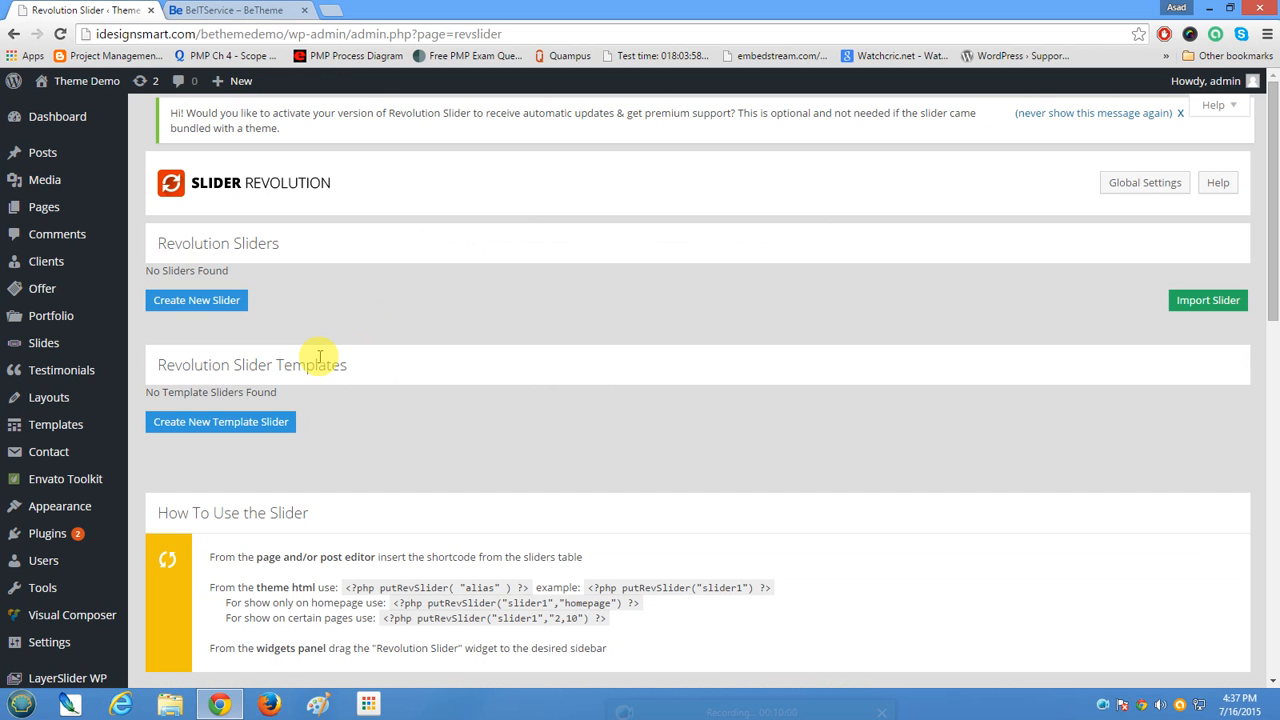
Start a slider import and browse for its file to the demos folder in betheme's revolution-slider-demo folder.
{"action": "left_click", "coordinate": [1206, 303]}
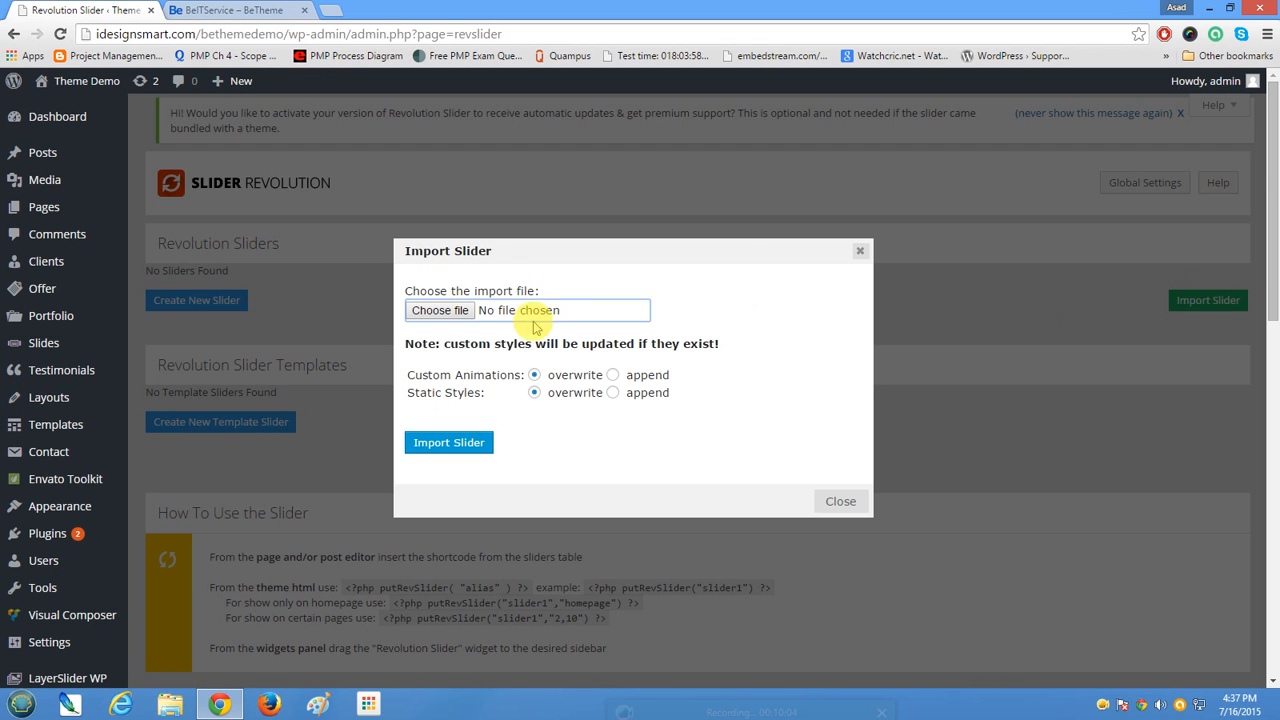
{"action": "left_click", "coordinate": [440, 311]}
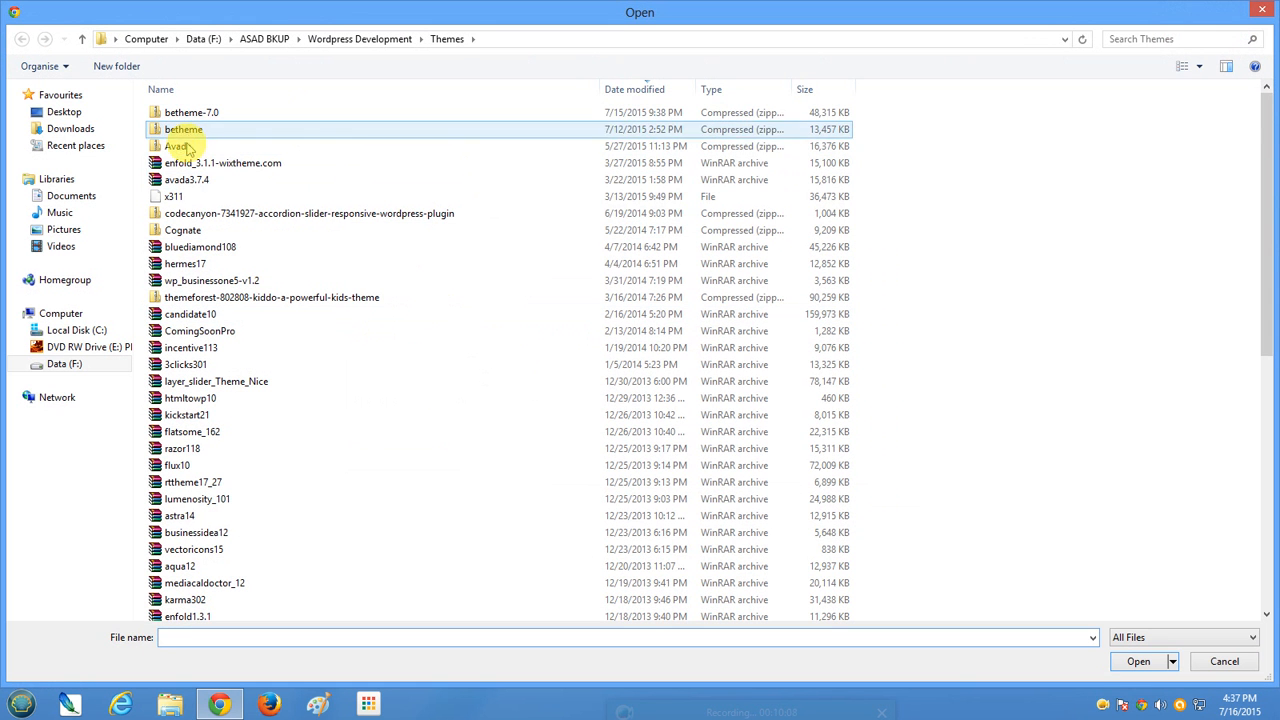
{"action": "left_click", "coordinate": [195, 198]}
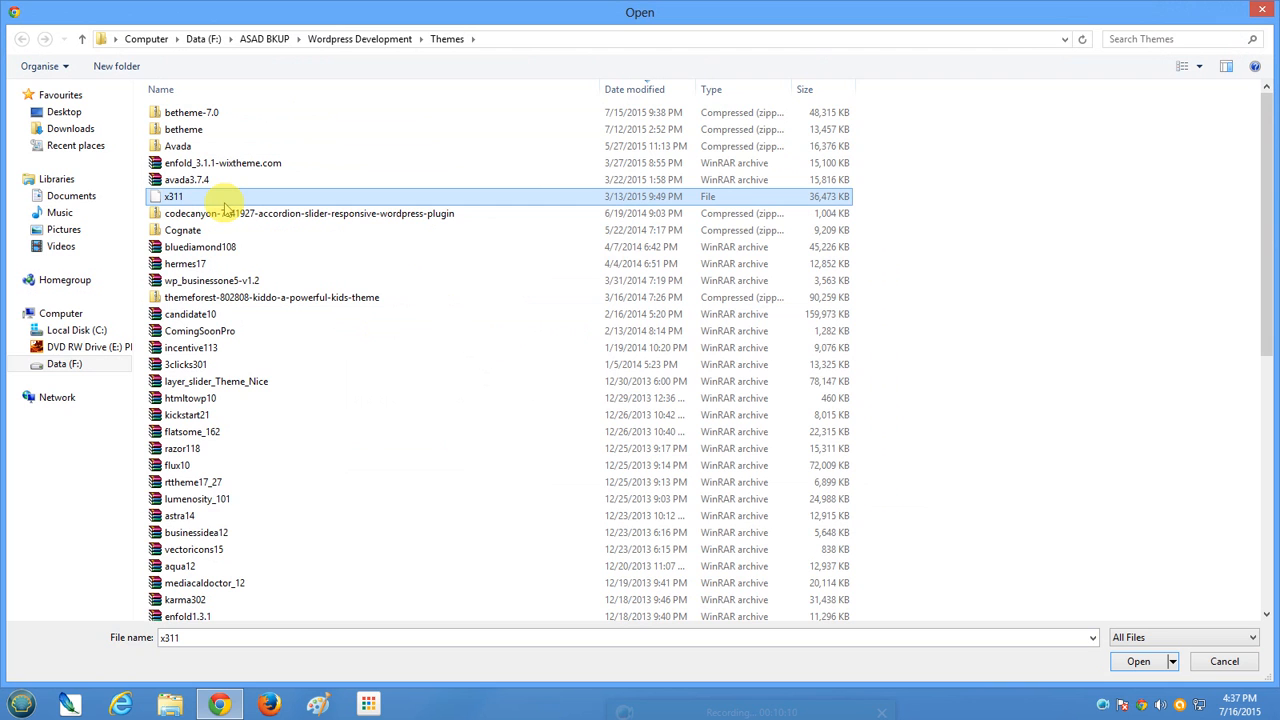
{"action": "type", "text": "be"}
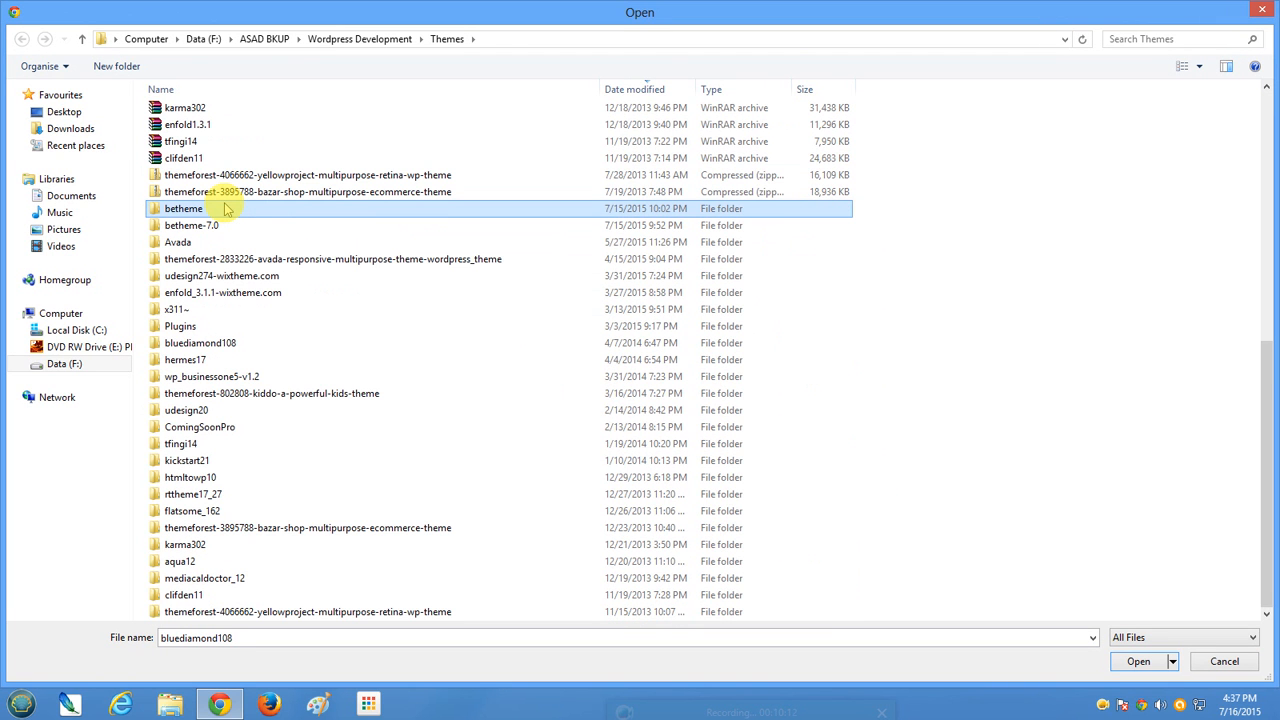
{"action": "double_click", "coordinate": [215, 215]}
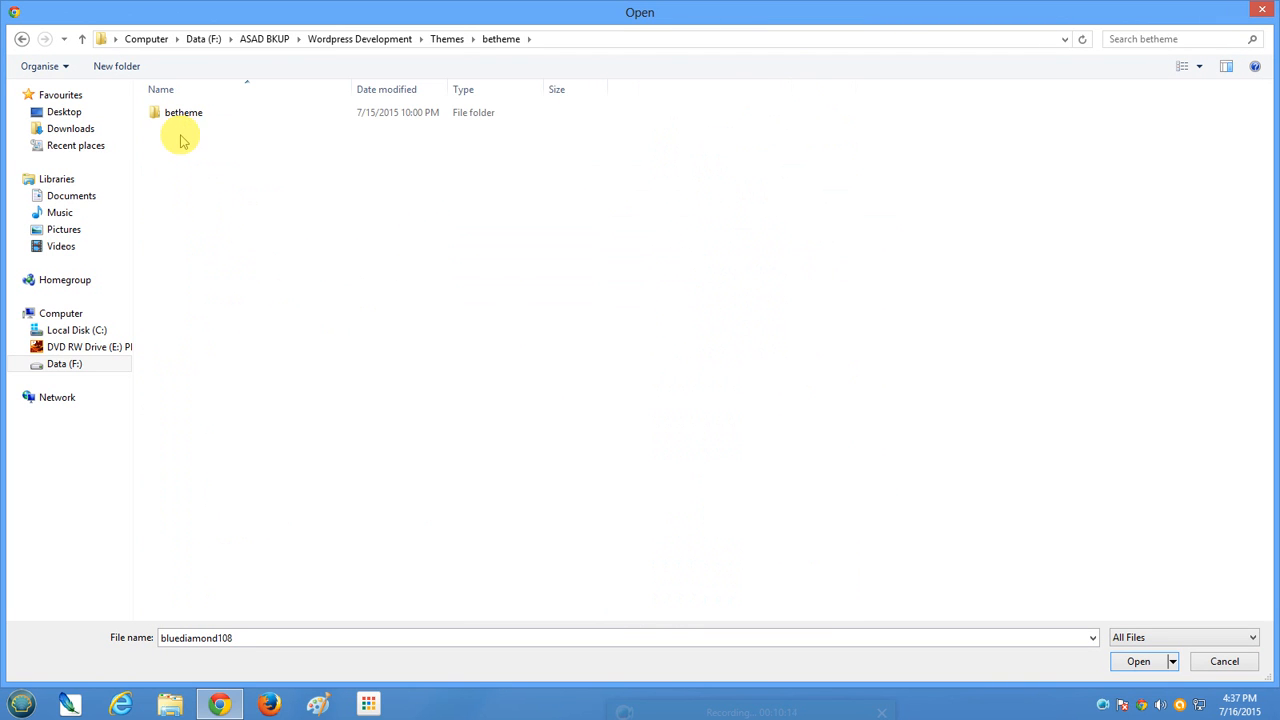
{"action": "double_click", "coordinate": [181, 121]}
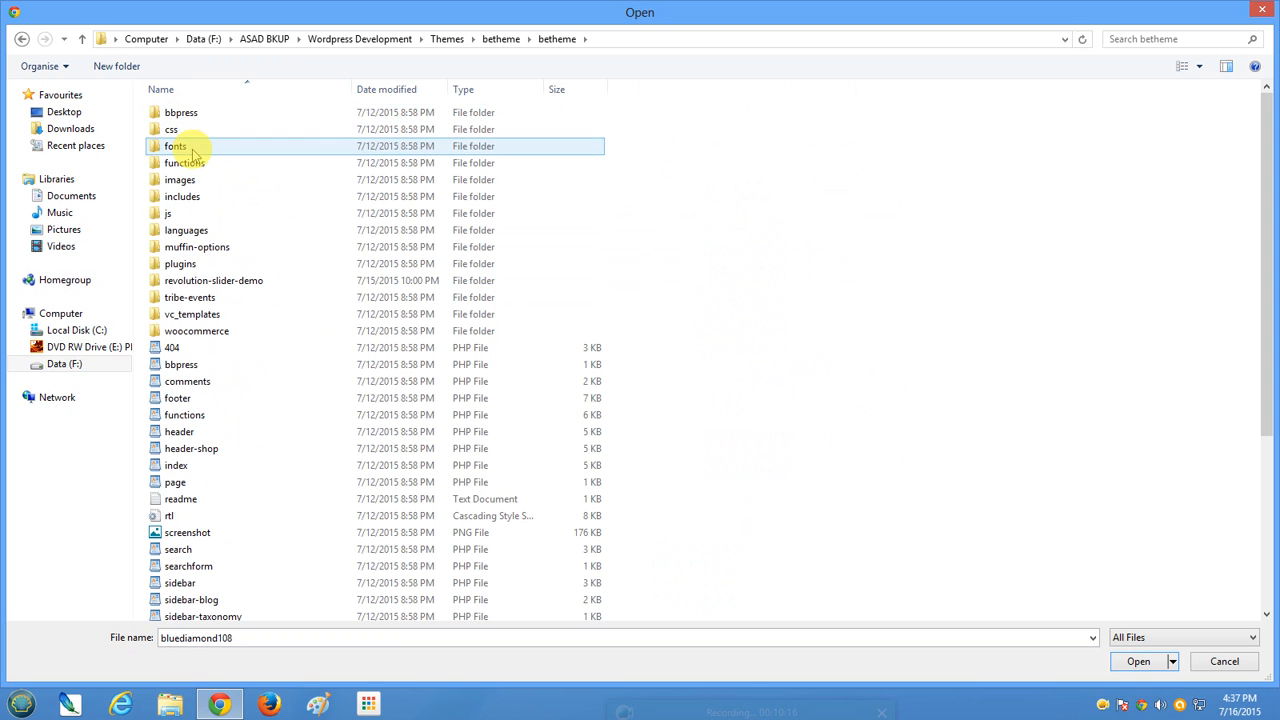
{"action": "double_click", "coordinate": [213, 288]}
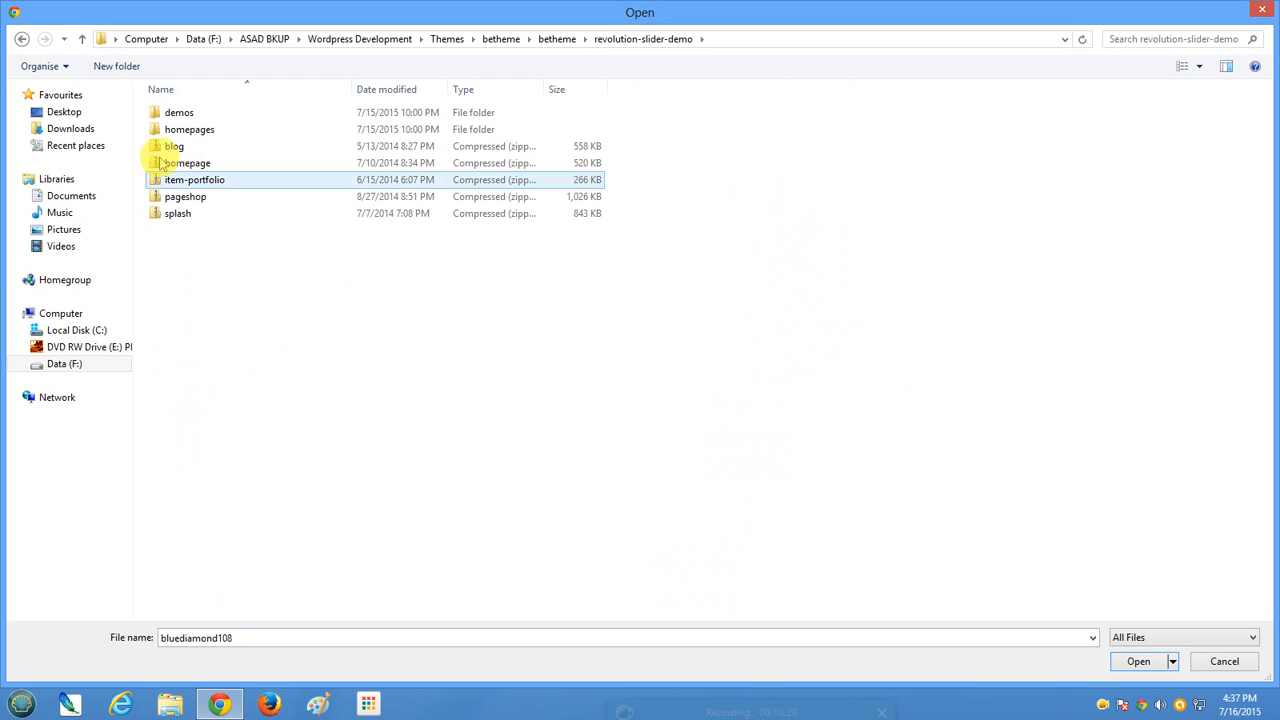
{"action": "double_click", "coordinate": [178, 113]}
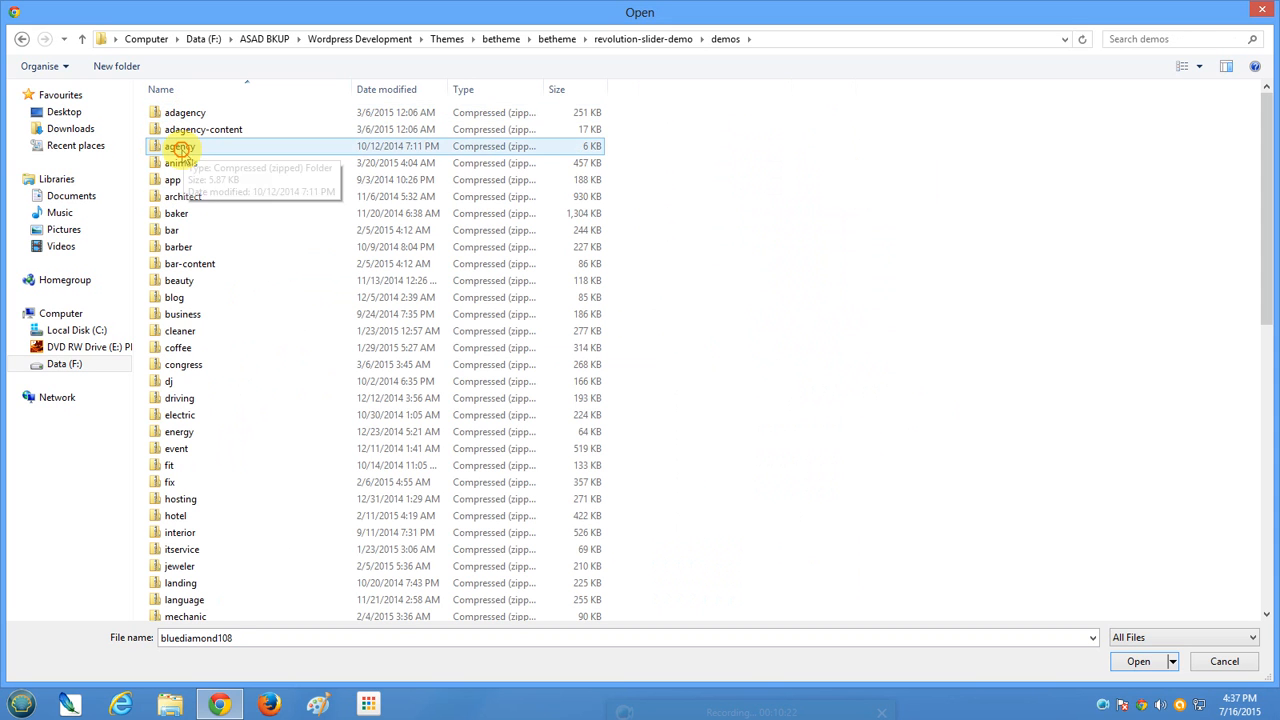
Choose itservice.zip as the import file and import the slider.
{"action": "left_click", "coordinate": [180, 147]}
{"action": "type", "text": "itservice"}
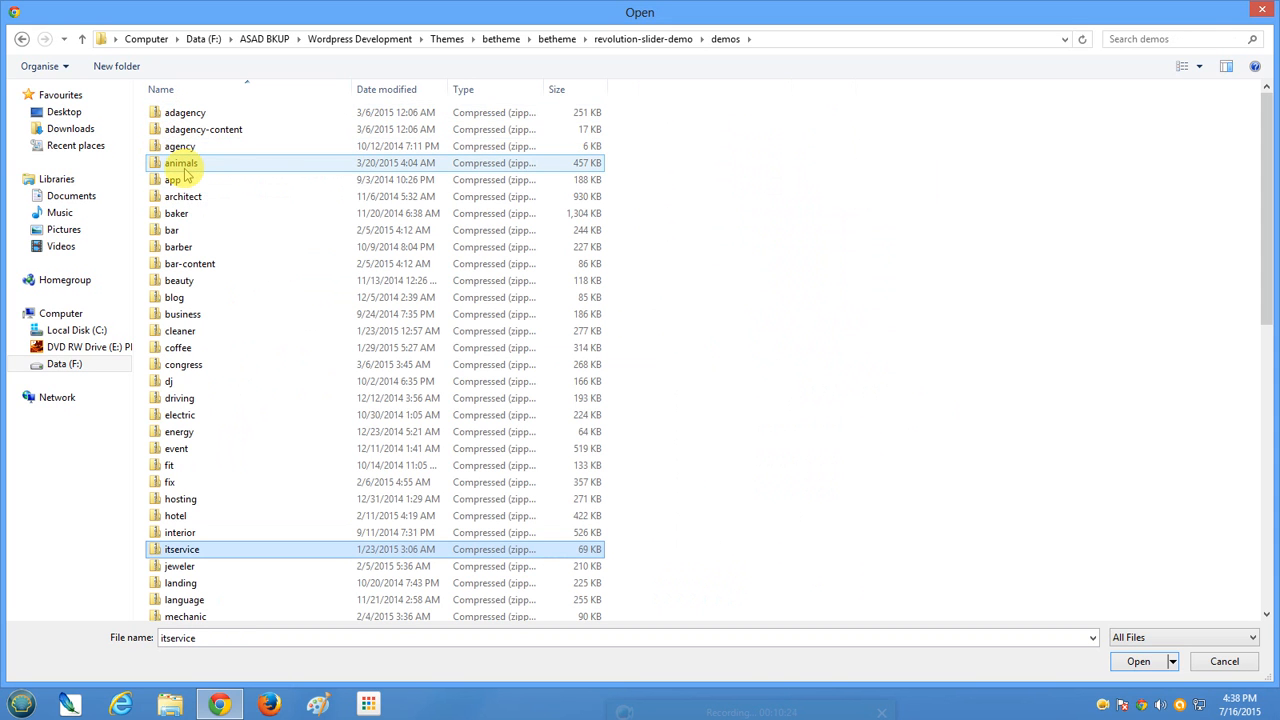
{"action": "double_click", "coordinate": [182, 551]}
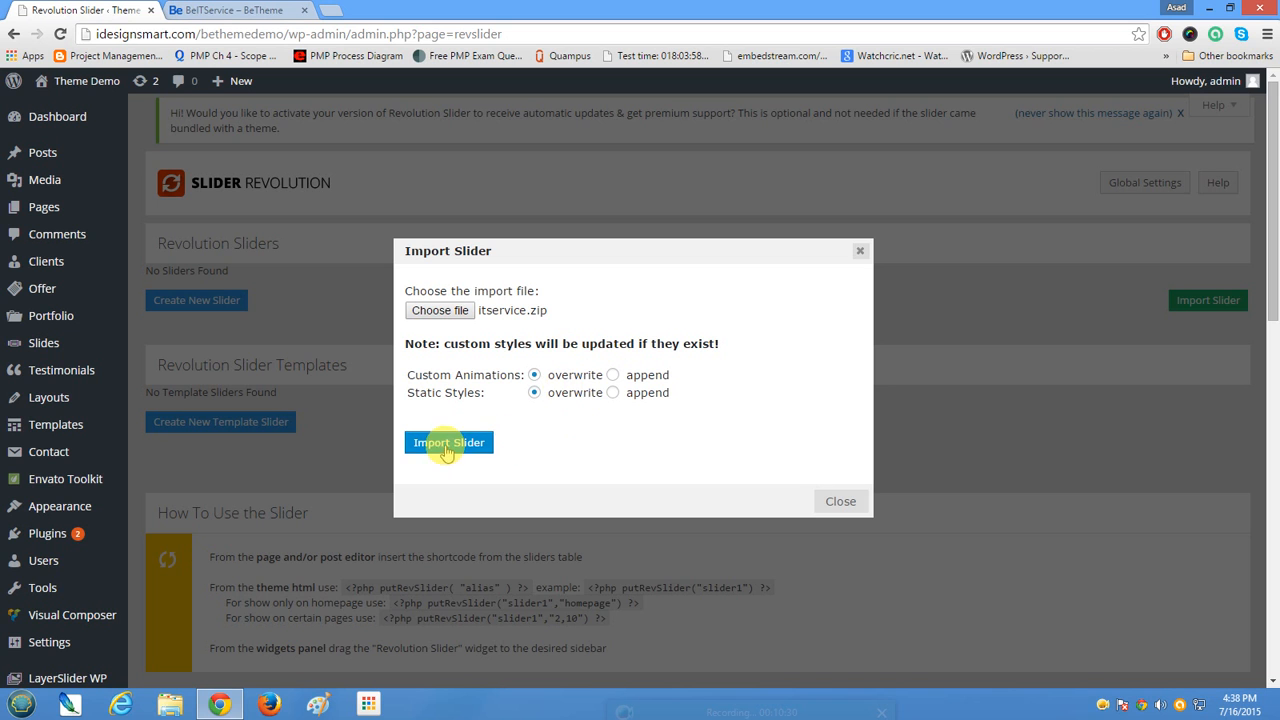
{"action": "left_click", "coordinate": [447, 450]}
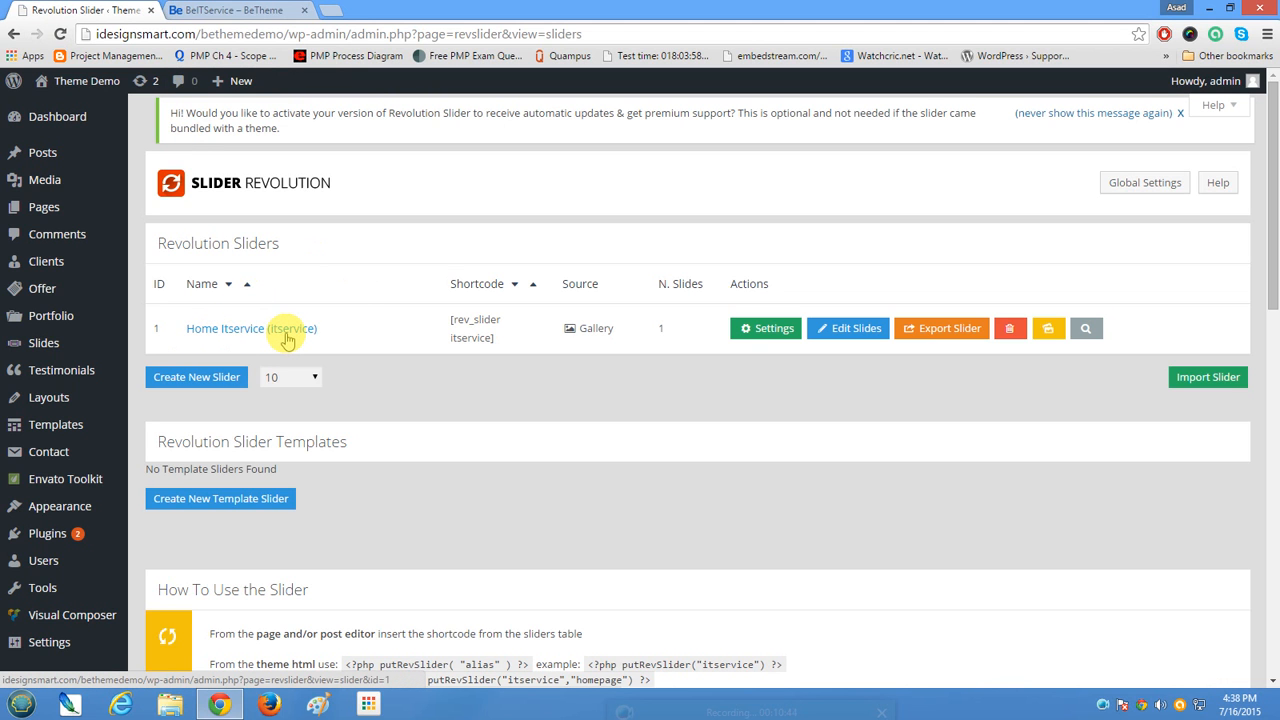
Highlight the imported slider's shortcode and visit the site's front page to examine the slider and the sections below it.
{"action": "left_click_drag", "start_coordinate": [451, 320], "coordinate": [487, 331]}
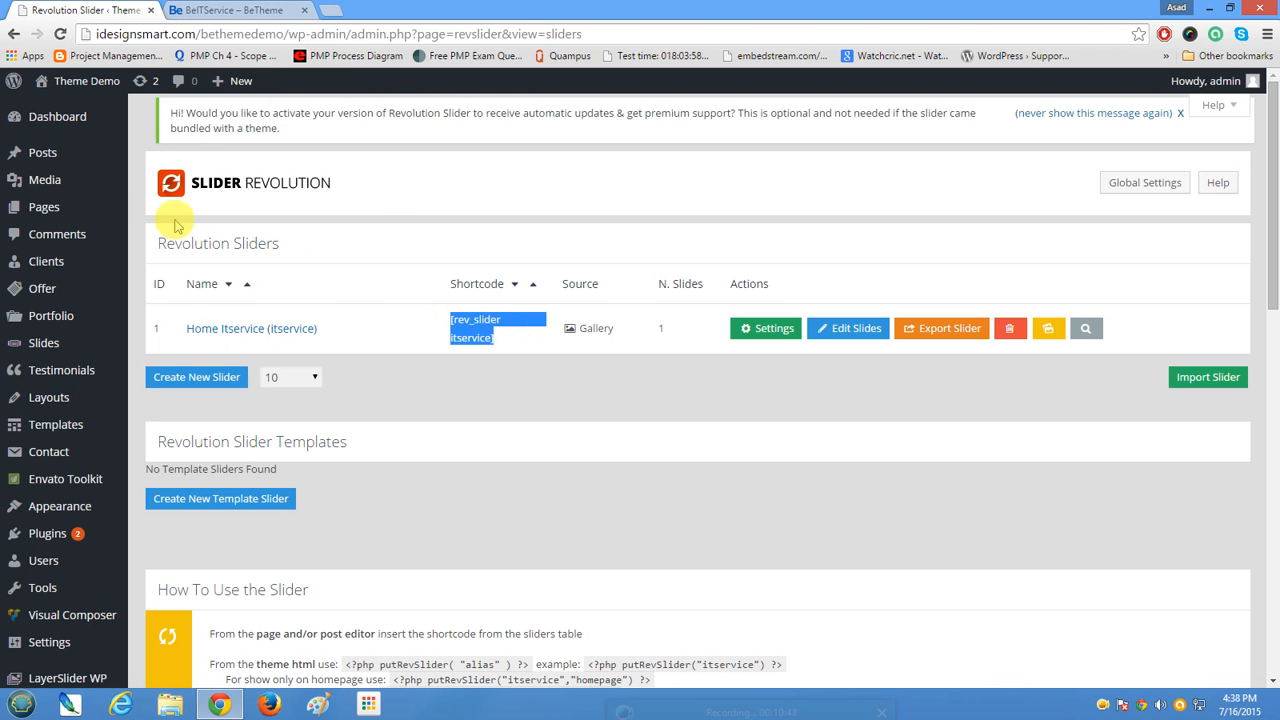
{"action": "mouse_move", "coordinate": [86, 81]}
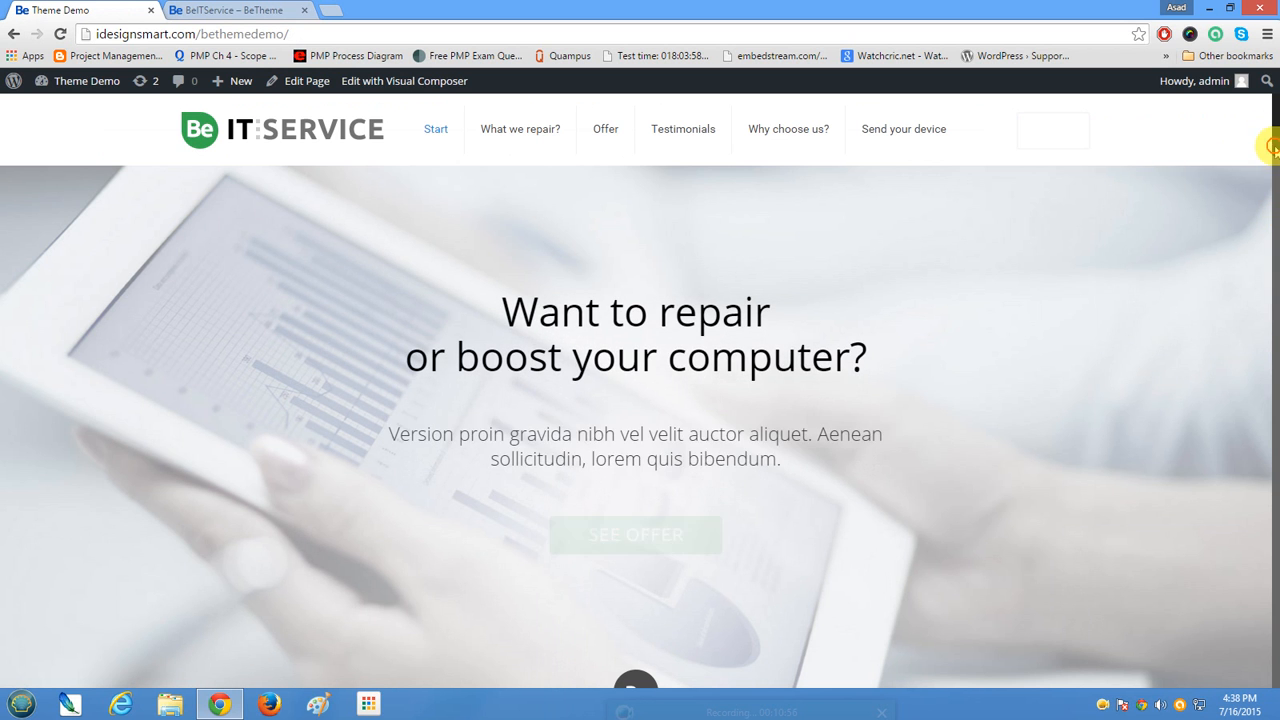
{"action": "scroll", "coordinate": [1260, 212], "scroll_direction": "down", "scroll_amount": 2}
{"action": "scroll", "coordinate": [1260, 212], "scroll_direction": "down", "scroll_amount": 15}
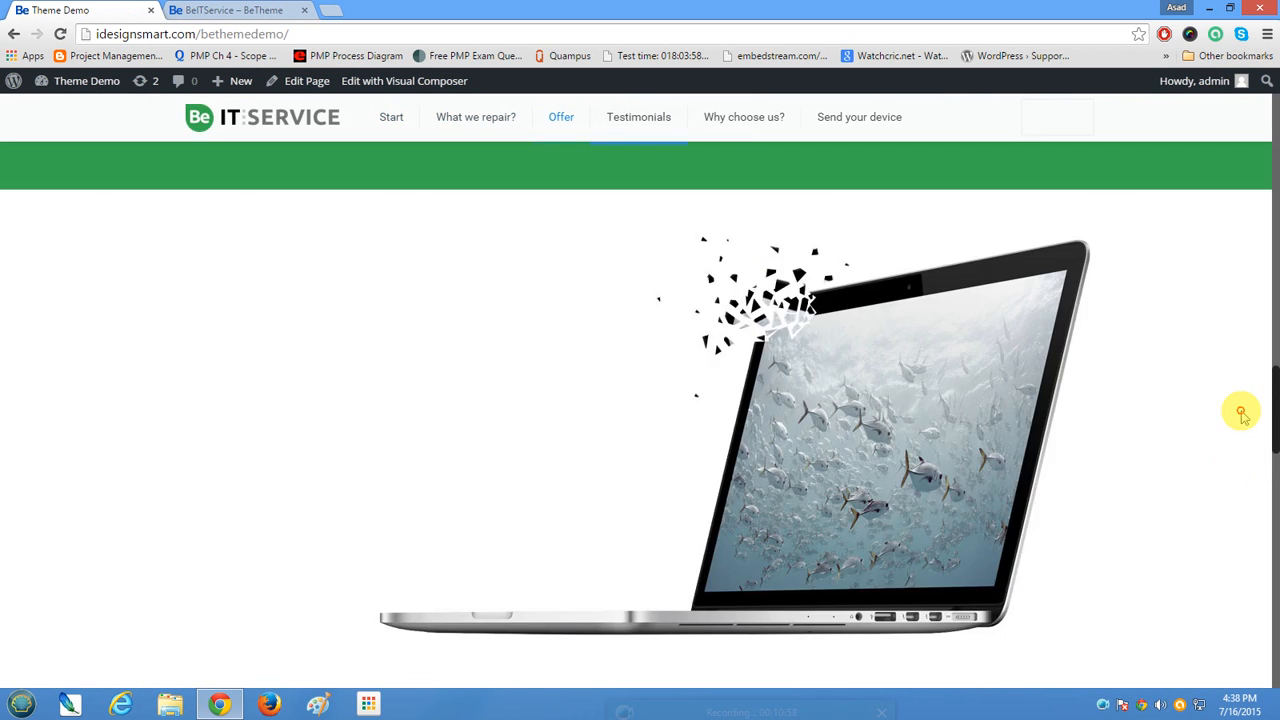
{"action": "scroll", "coordinate": [1250, 390], "scroll_direction": "up", "scroll_amount": 2}
{"action": "scroll", "coordinate": [1240, 500], "scroll_direction": "down", "scroll_amount": 10}
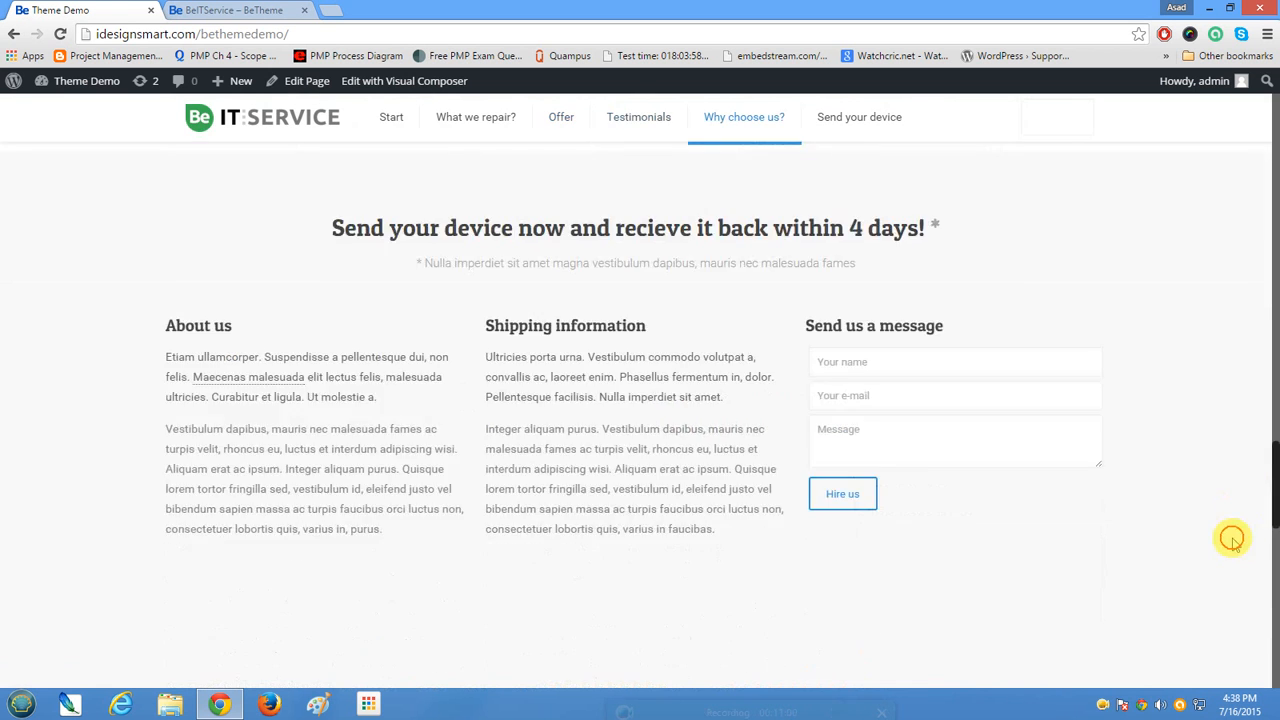
{"action": "left_click_drag", "start_coordinate": [1224, 598], "coordinate": [1268, 38]}
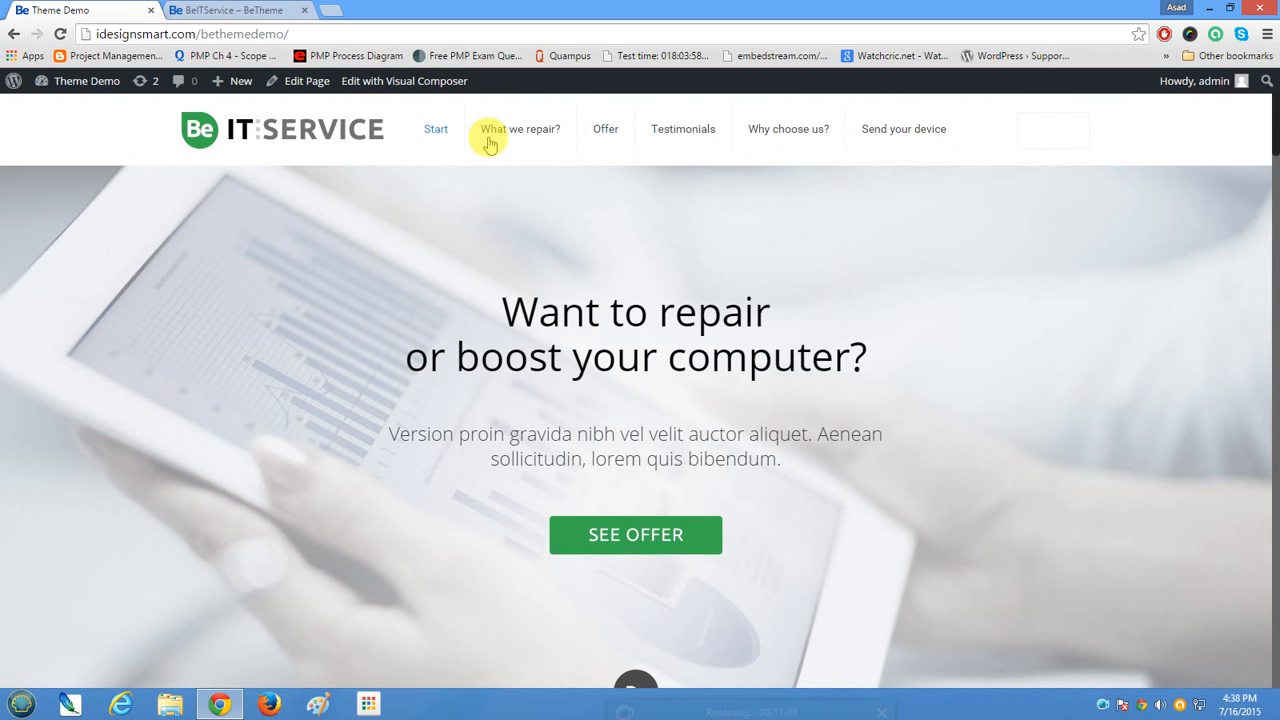
Compare the front page's header, slider and sections with the original IT Service demo.
{"action": "left_click", "coordinate": [193, 9]}
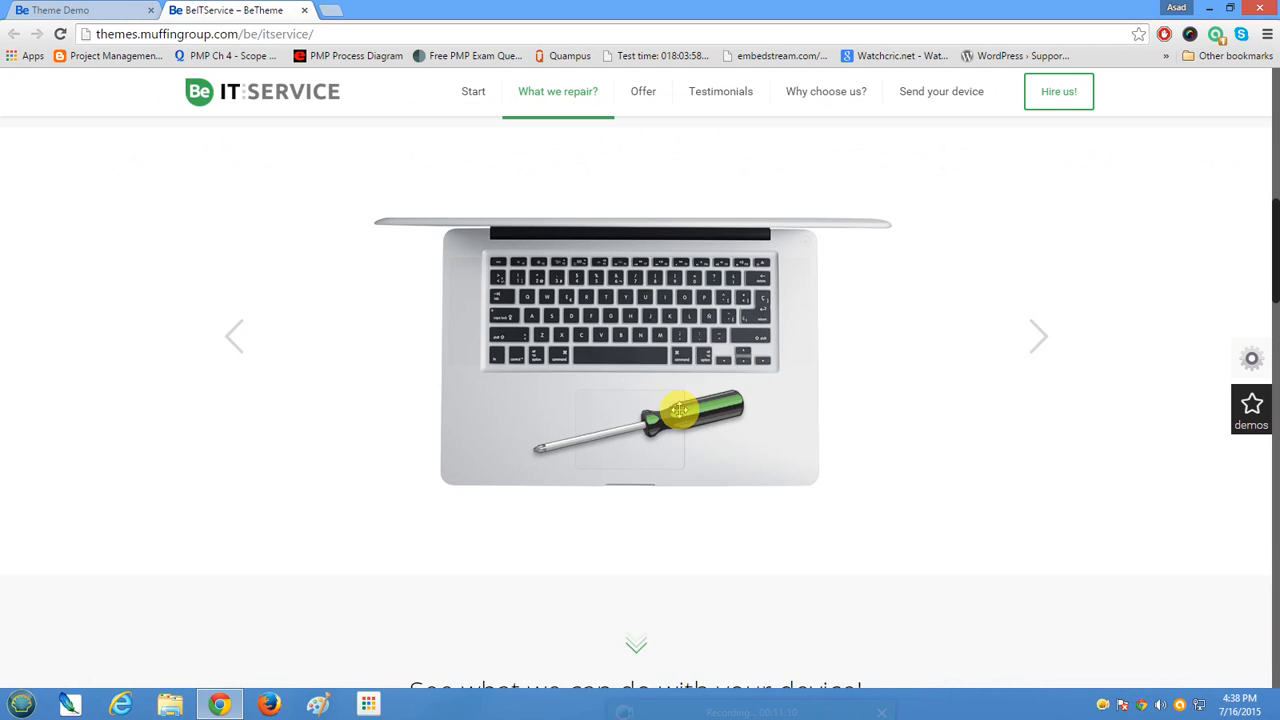
{"action": "scroll", "coordinate": [680, 420], "scroll_direction": "up", "scroll_amount": 10}
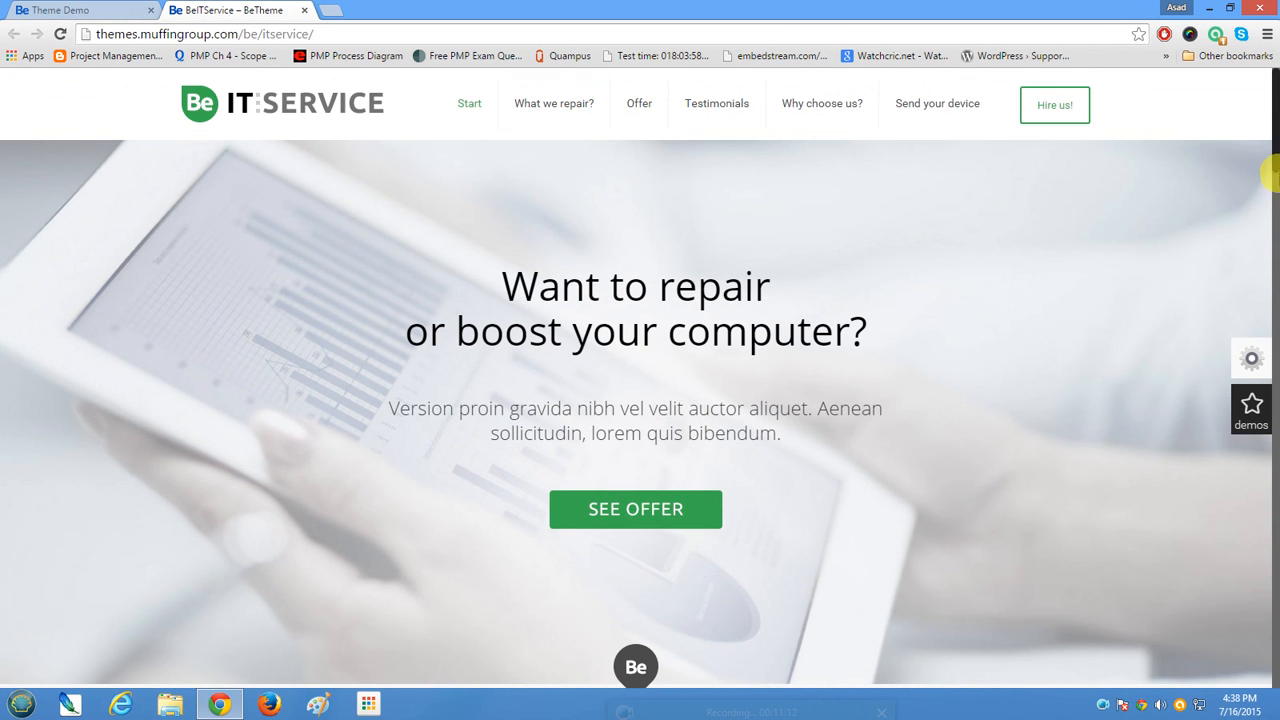
{"action": "left_click_drag", "start_coordinate": [1276, 160], "coordinate": [1268, 110]}
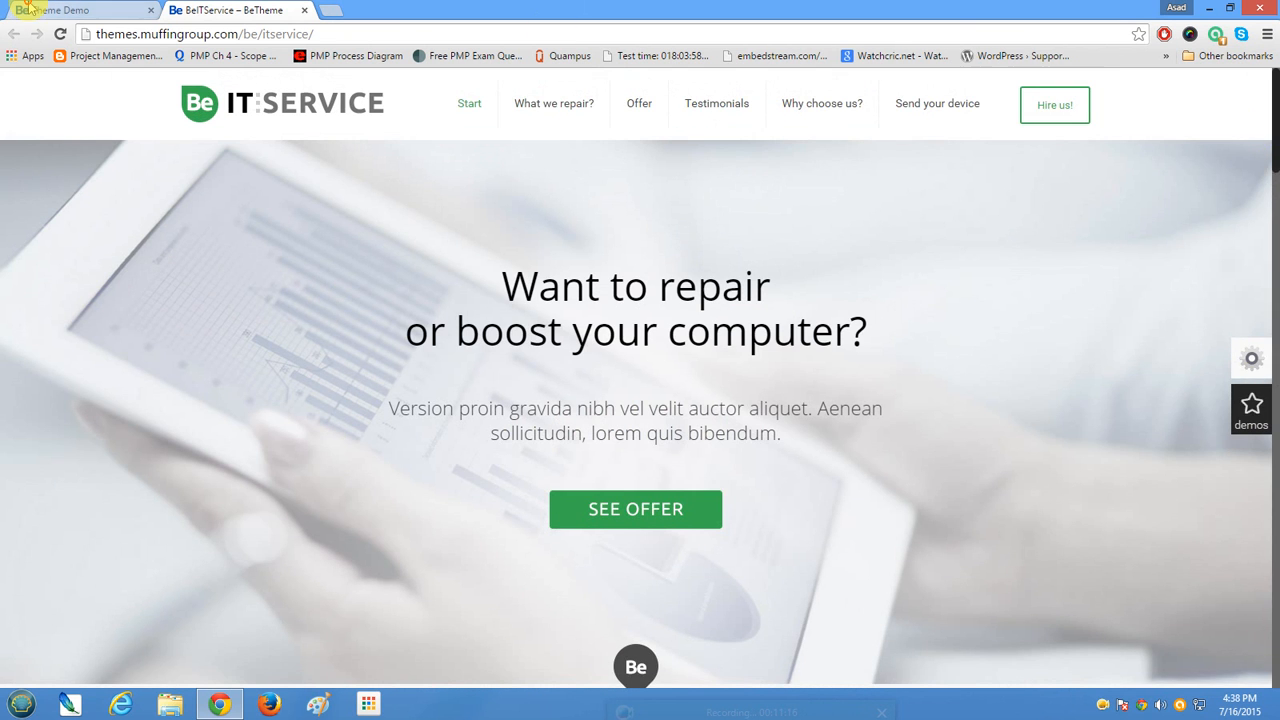
{"action": "left_click", "coordinate": [40, 10]}
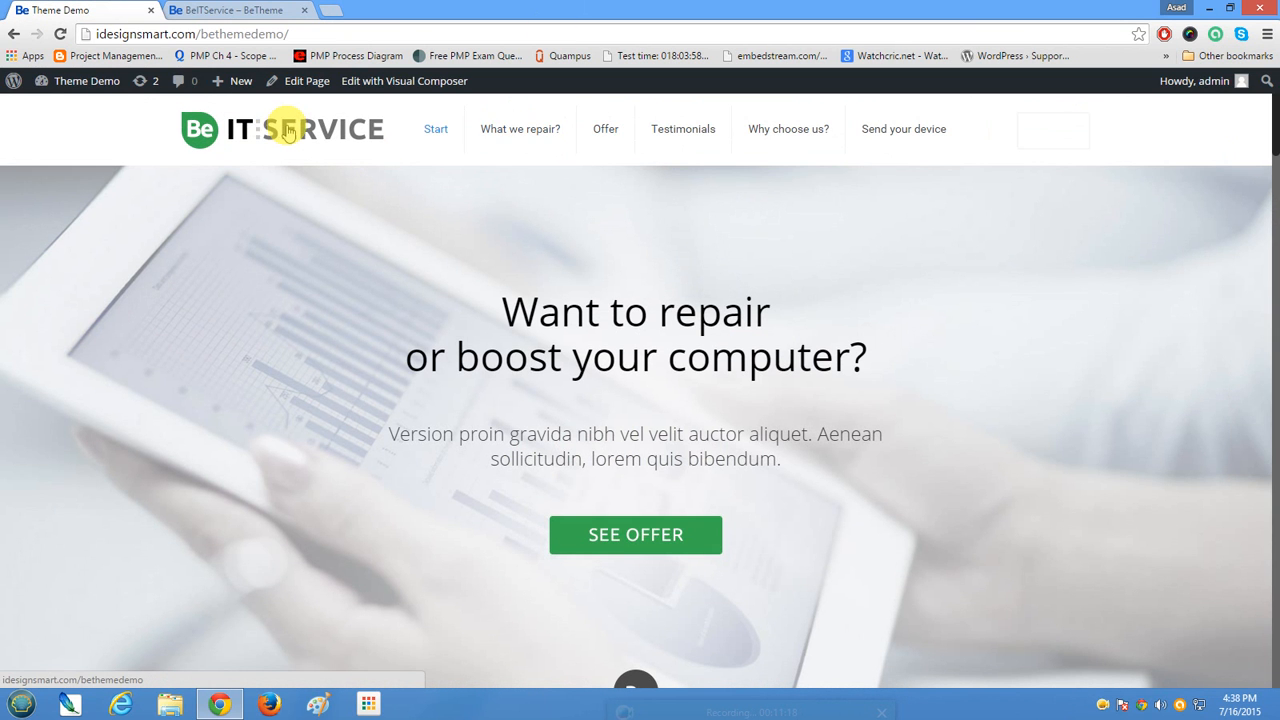
{"action": "mouse_move", "coordinate": [335, 95]}
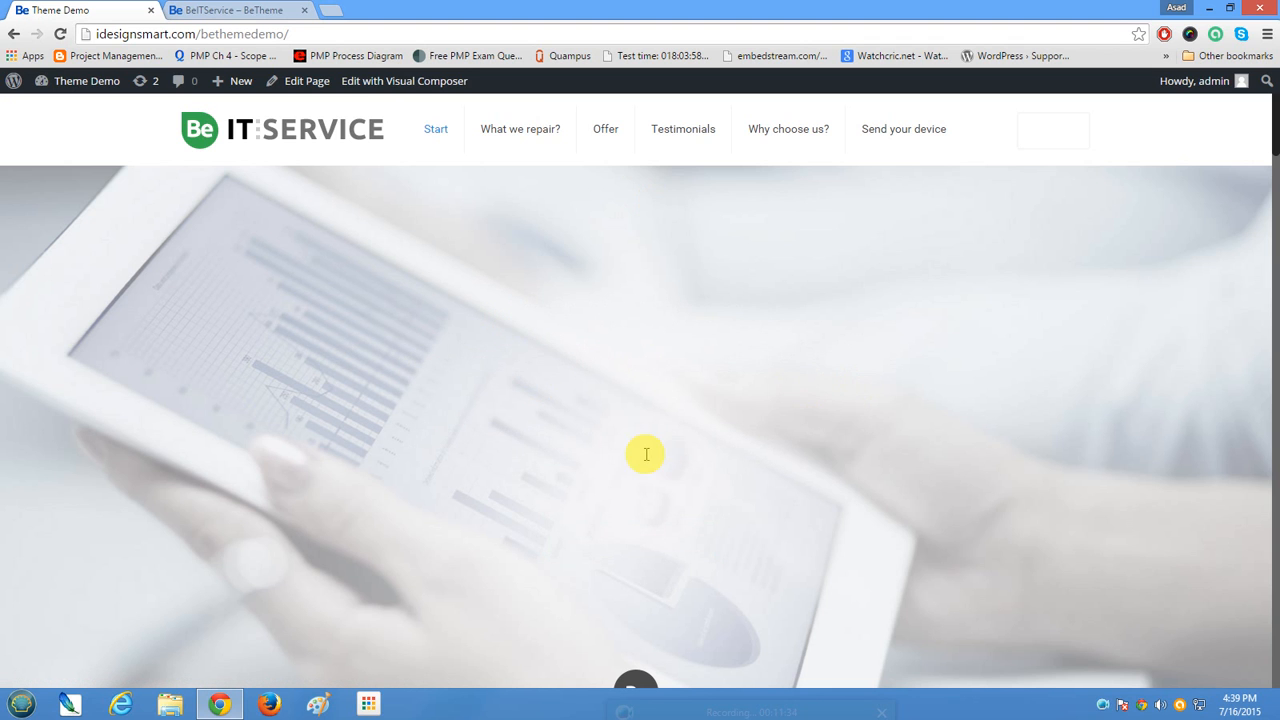
{"action": "scroll", "coordinate": [646, 455], "scroll_direction": "down", "scroll_amount": 8}
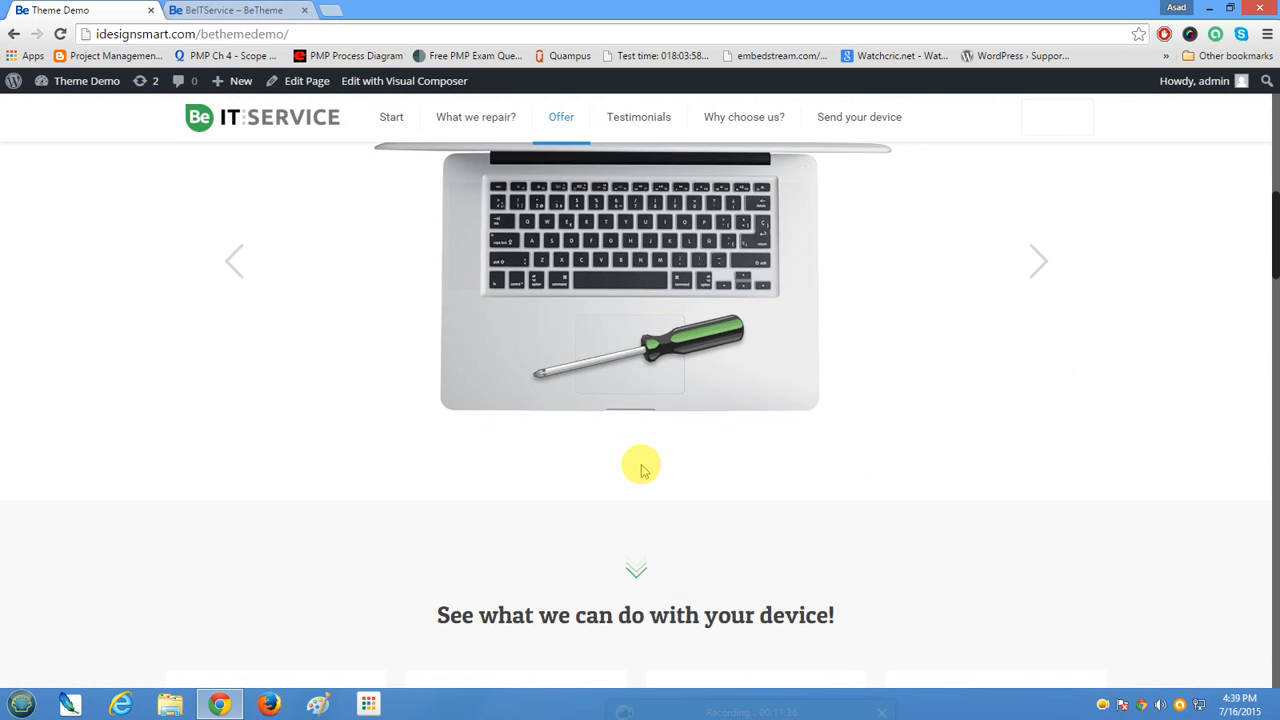
{"action": "scroll", "coordinate": [642, 468], "scroll_direction": "down", "scroll_amount": 10}
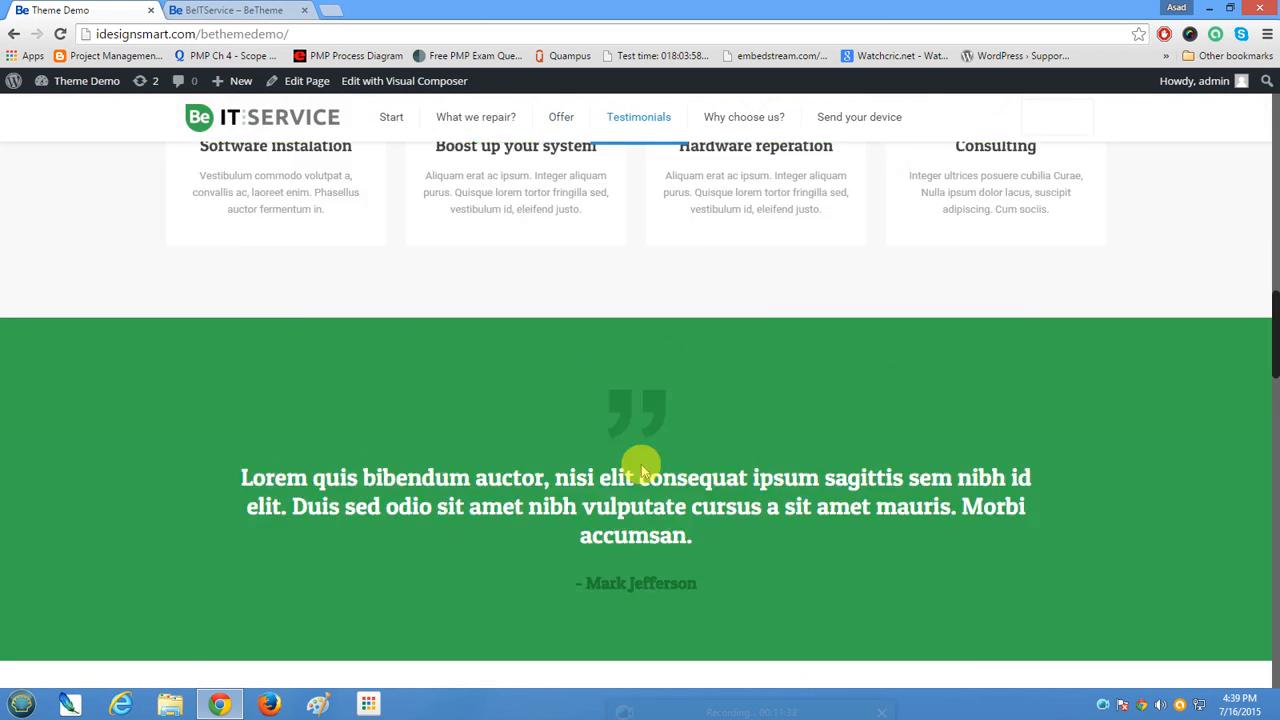
{"action": "scroll", "coordinate": [641, 464], "scroll_direction": "up", "scroll_amount": 18}
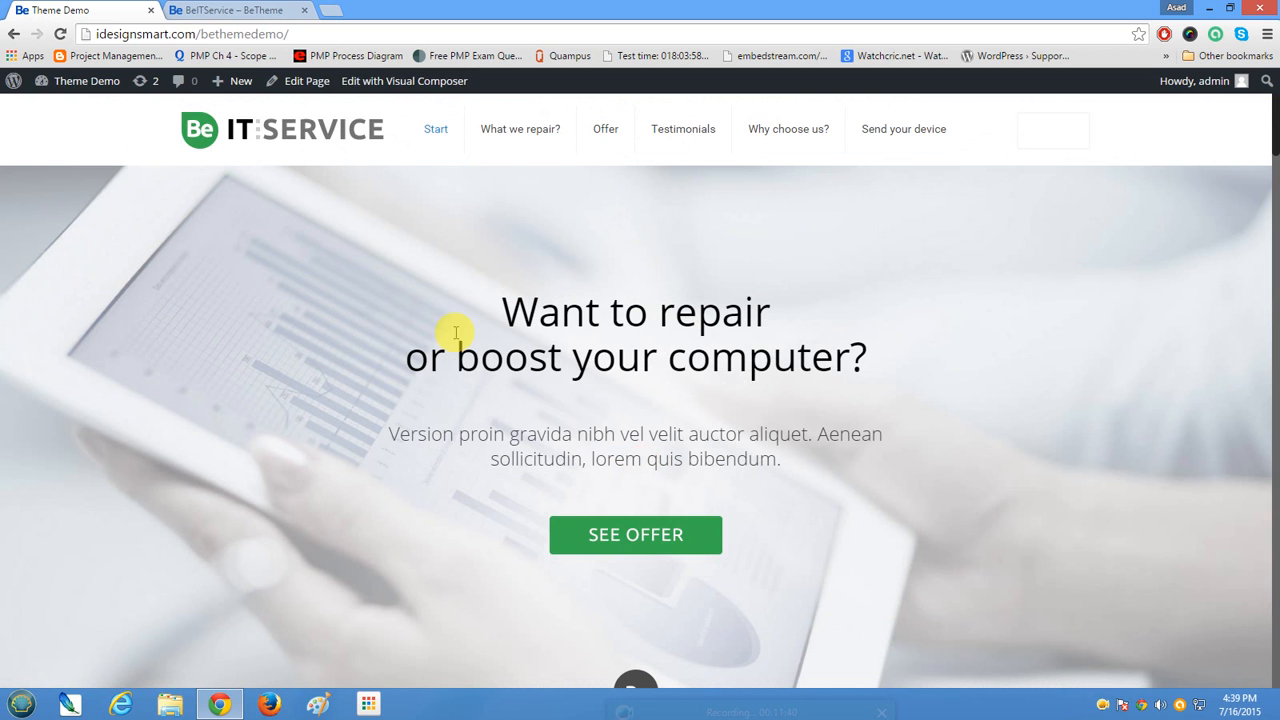
{"action": "mouse_move", "coordinate": [282, 82]}
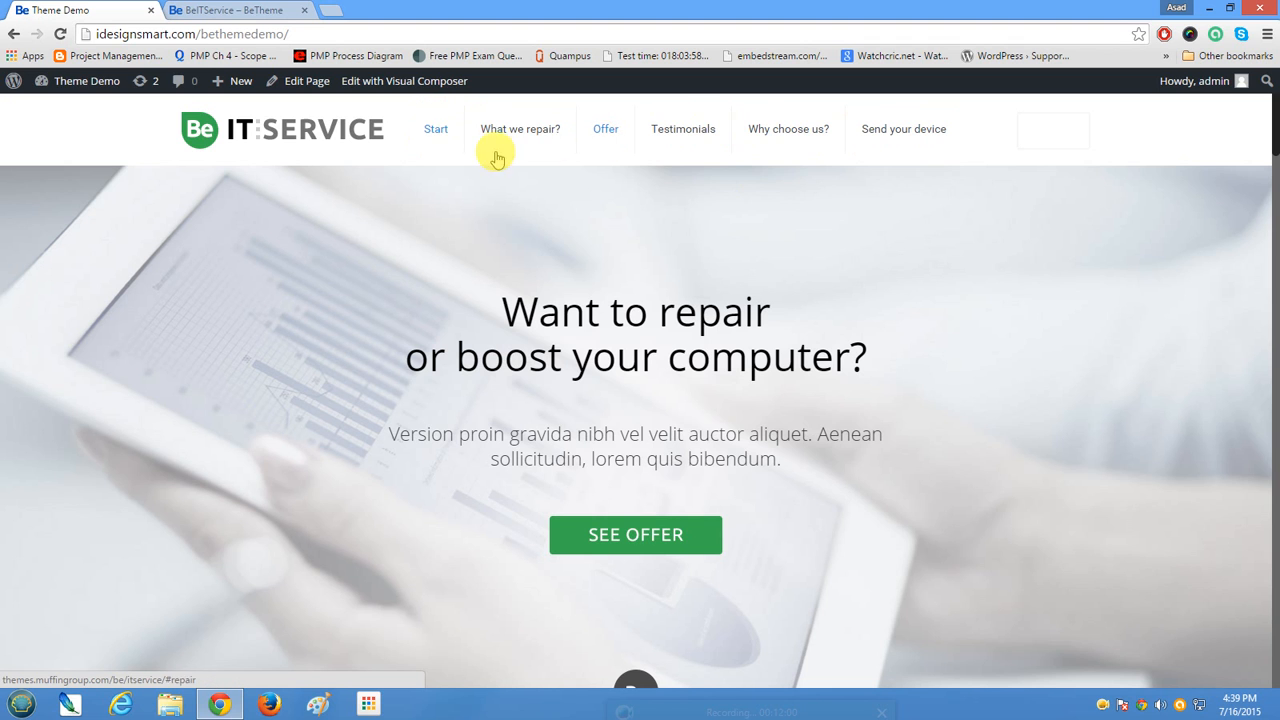
Open the menu editor from the dashboard and examine the Main Menu's name, structure and theme locations.
{"action": "mouse_move", "coordinate": [61, 91]}
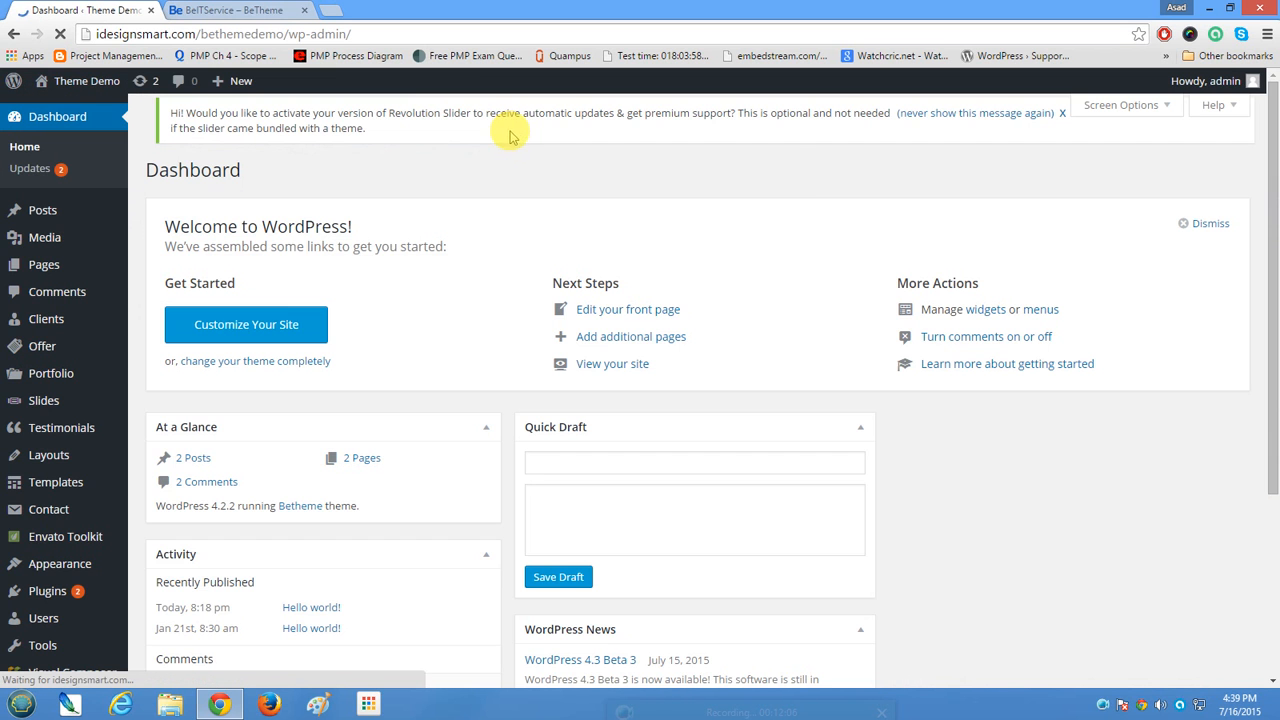
{"action": "scroll", "coordinate": [150, 460], "scroll_direction": "down", "scroll_amount": 3}
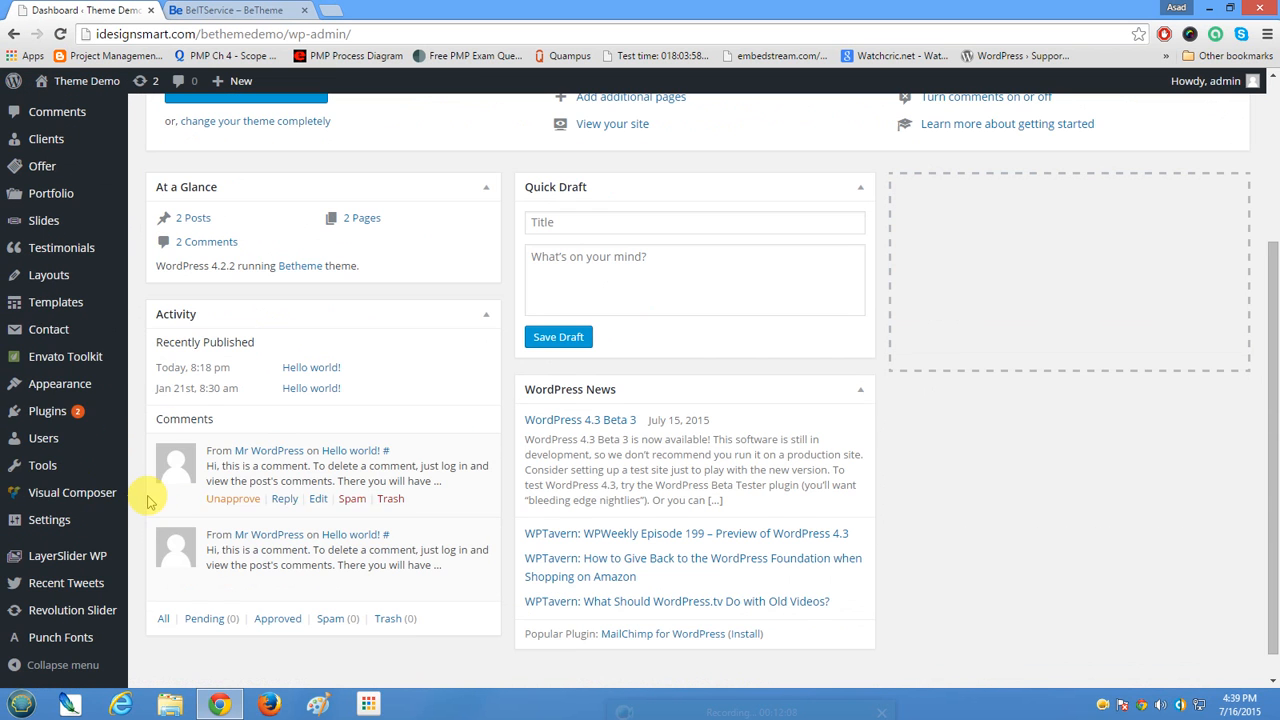
{"action": "mouse_move", "coordinate": [53, 396]}
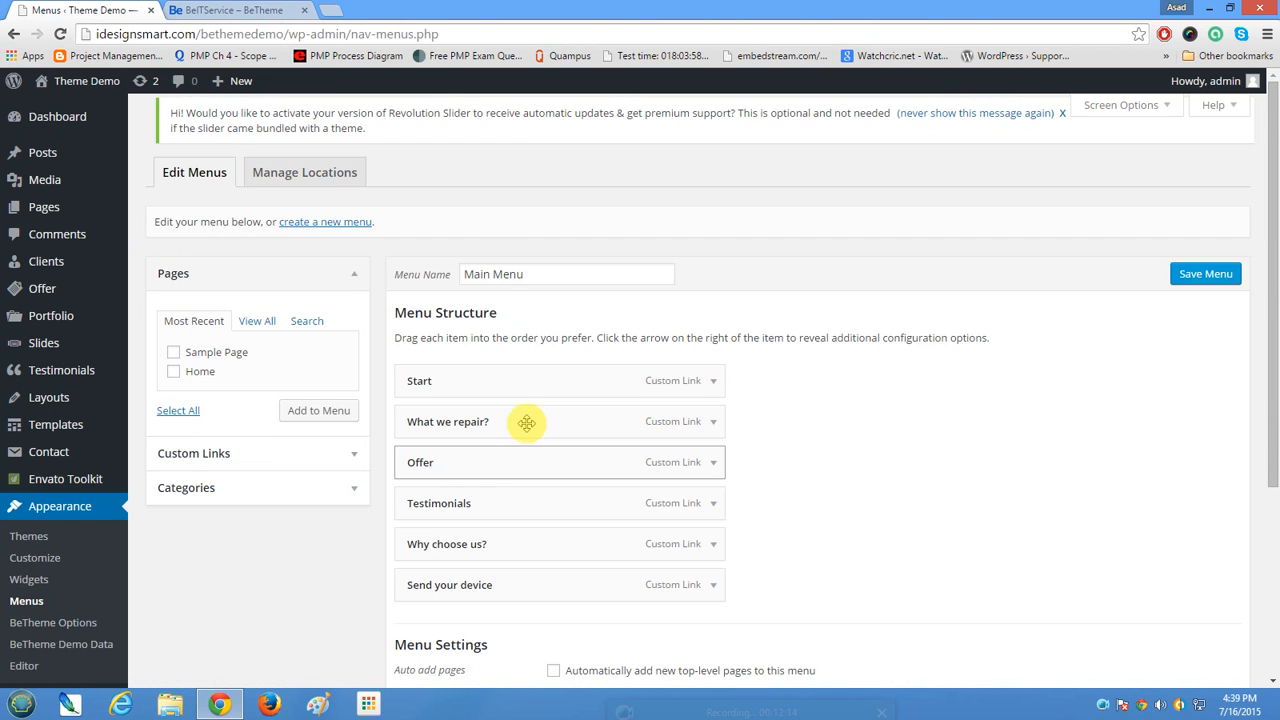
{"action": "scroll", "coordinate": [526, 422], "scroll_direction": "down", "scroll_amount": 2}
{"action": "scroll", "coordinate": [528, 400], "scroll_direction": "up", "scroll_amount": 2}
{"action": "left_click_drag", "start_coordinate": [543, 277], "coordinate": [378, 276]}
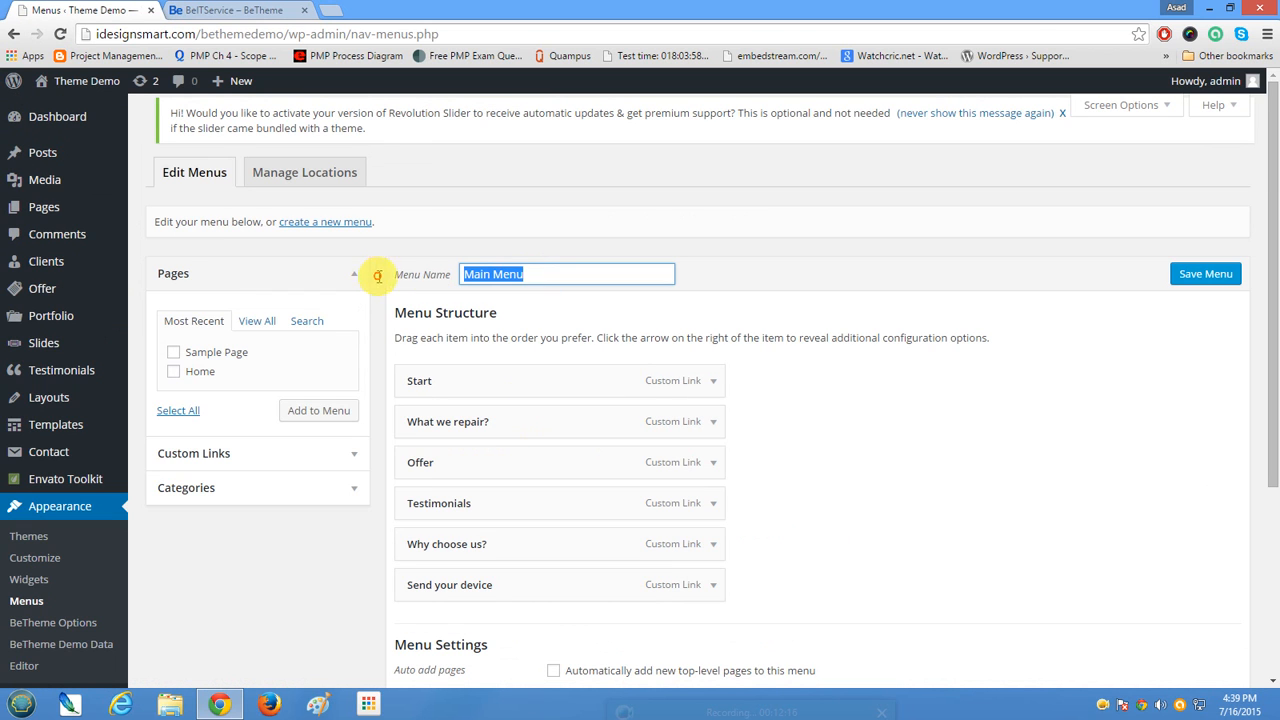
{"action": "scroll", "coordinate": [416, 510], "scroll_direction": "down", "scroll_amount": 3}
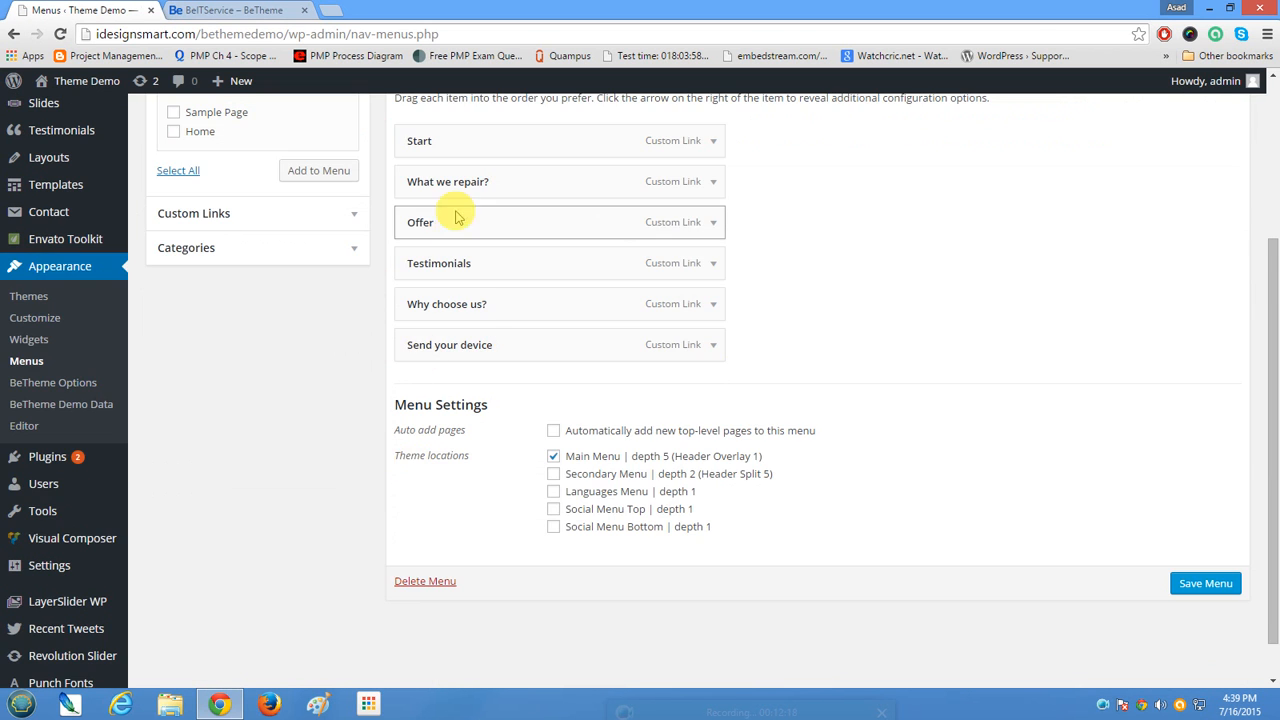
{"action": "scroll", "coordinate": [460, 260], "scroll_direction": "up", "scroll_amount": 2}
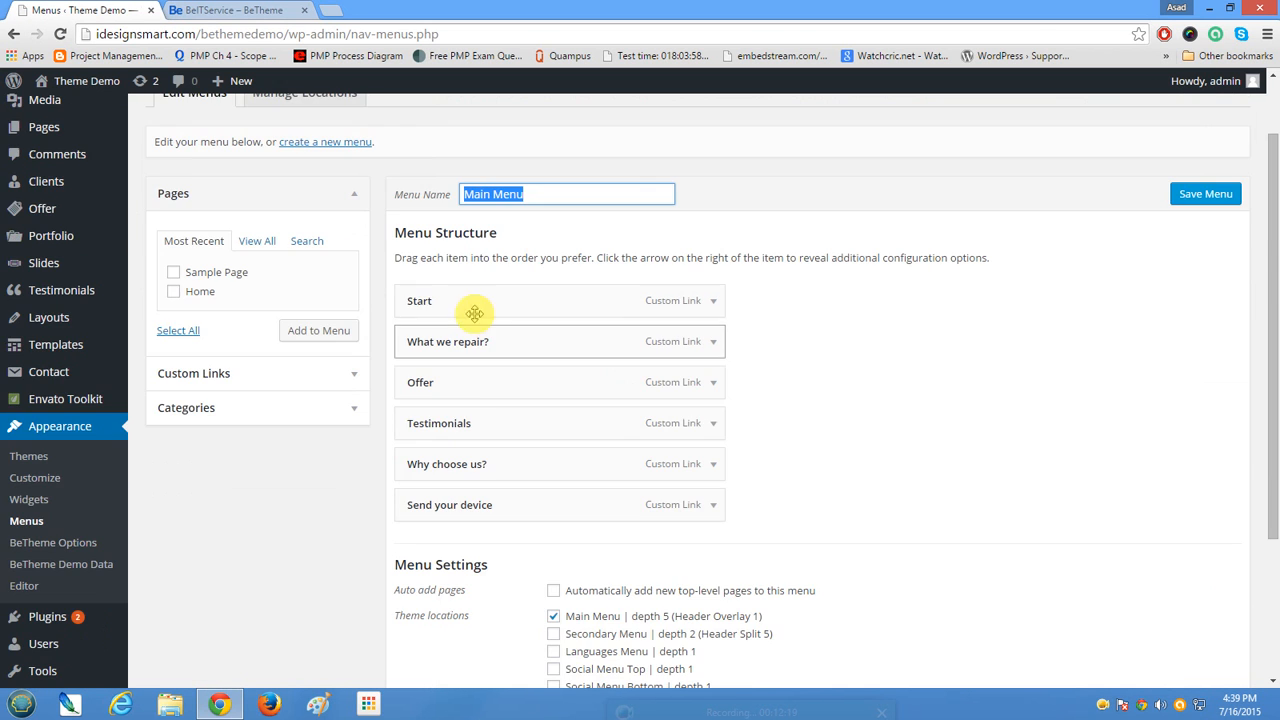
Inspect the link URLs of the Why choose us? and Testimonials menu items, and collapse both items.
{"action": "left_click", "coordinate": [716, 465]}
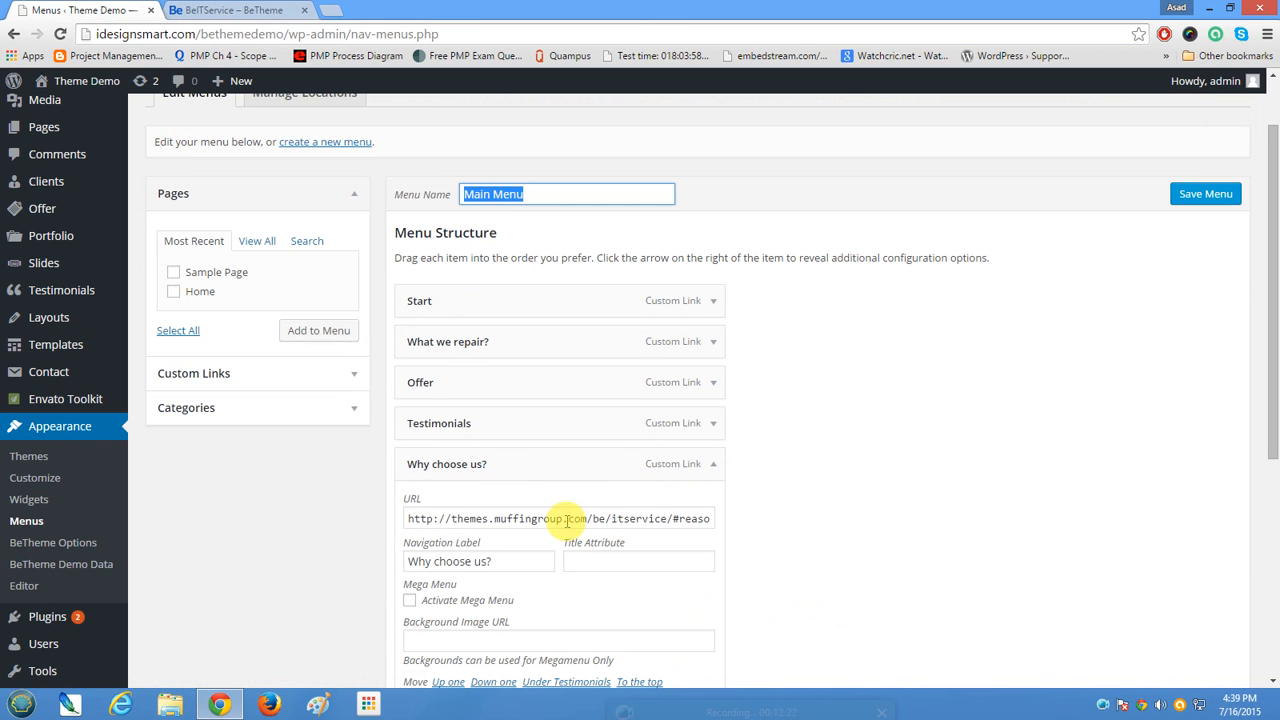
{"action": "left_click_drag", "start_coordinate": [549, 518], "coordinate": [790, 525]}
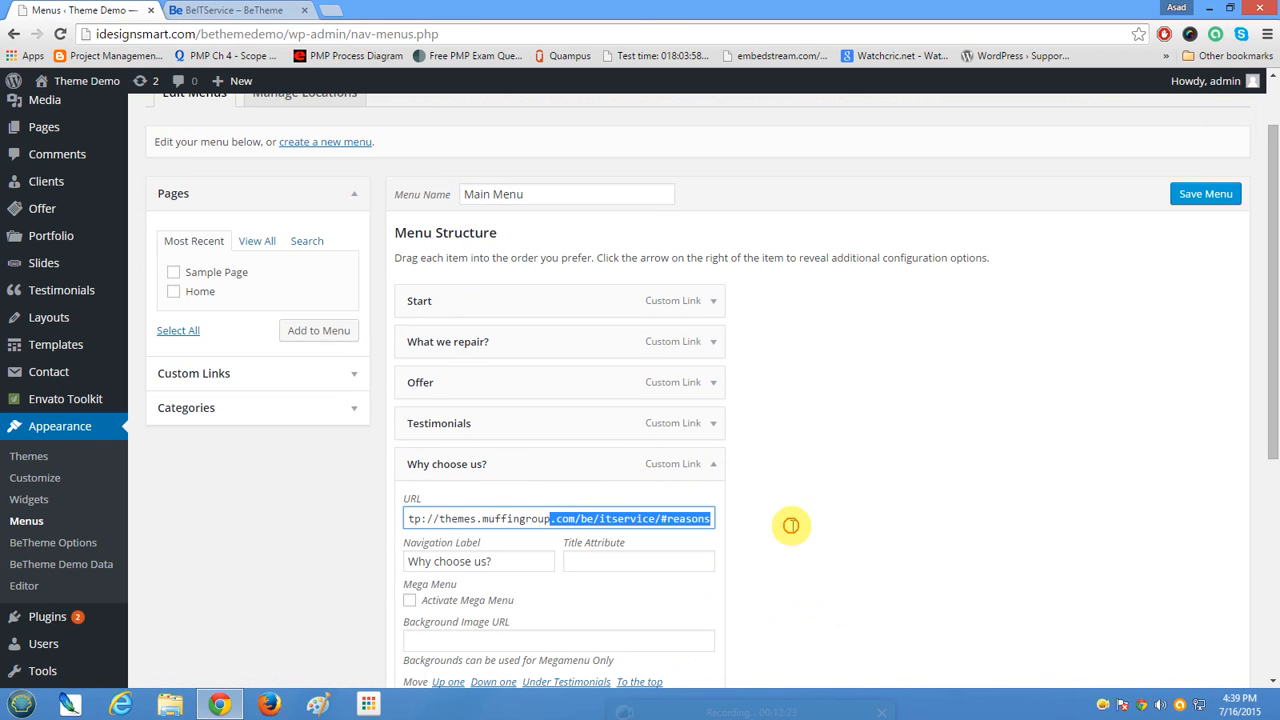
{"action": "left_click", "coordinate": [711, 424]}
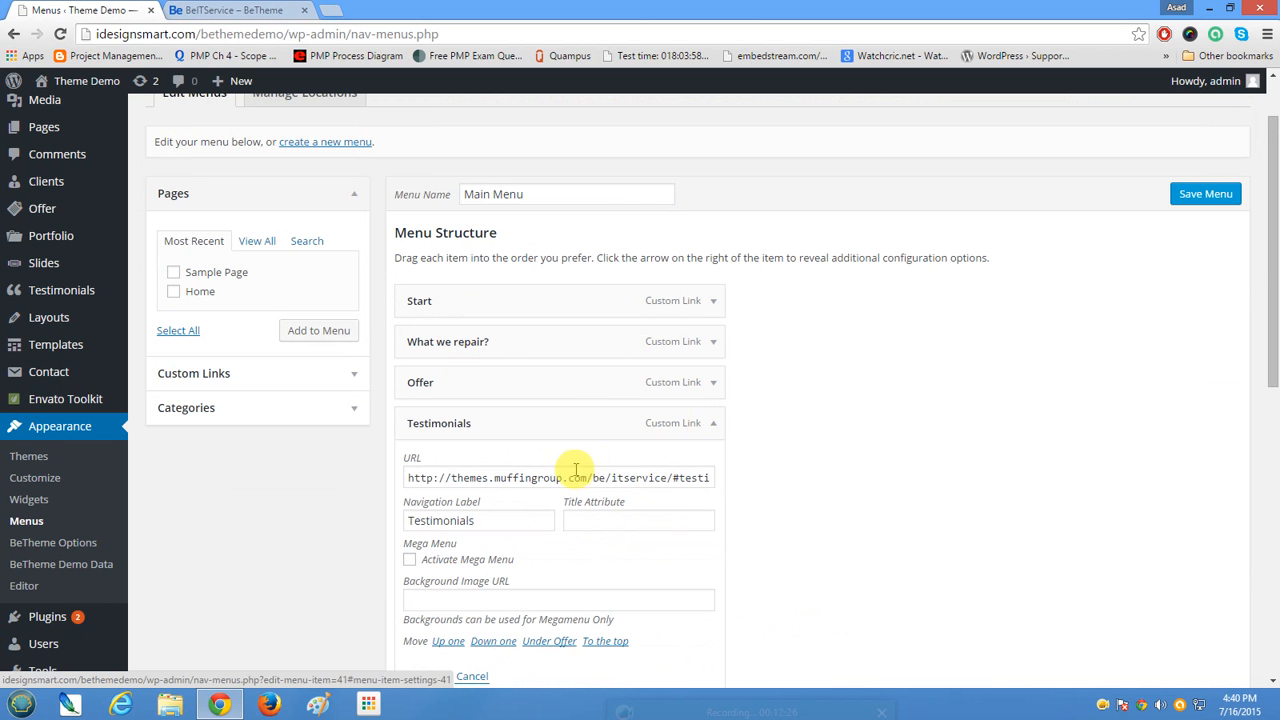
{"action": "left_click", "coordinate": [714, 425]}
{"action": "left_click", "coordinate": [714, 464]}
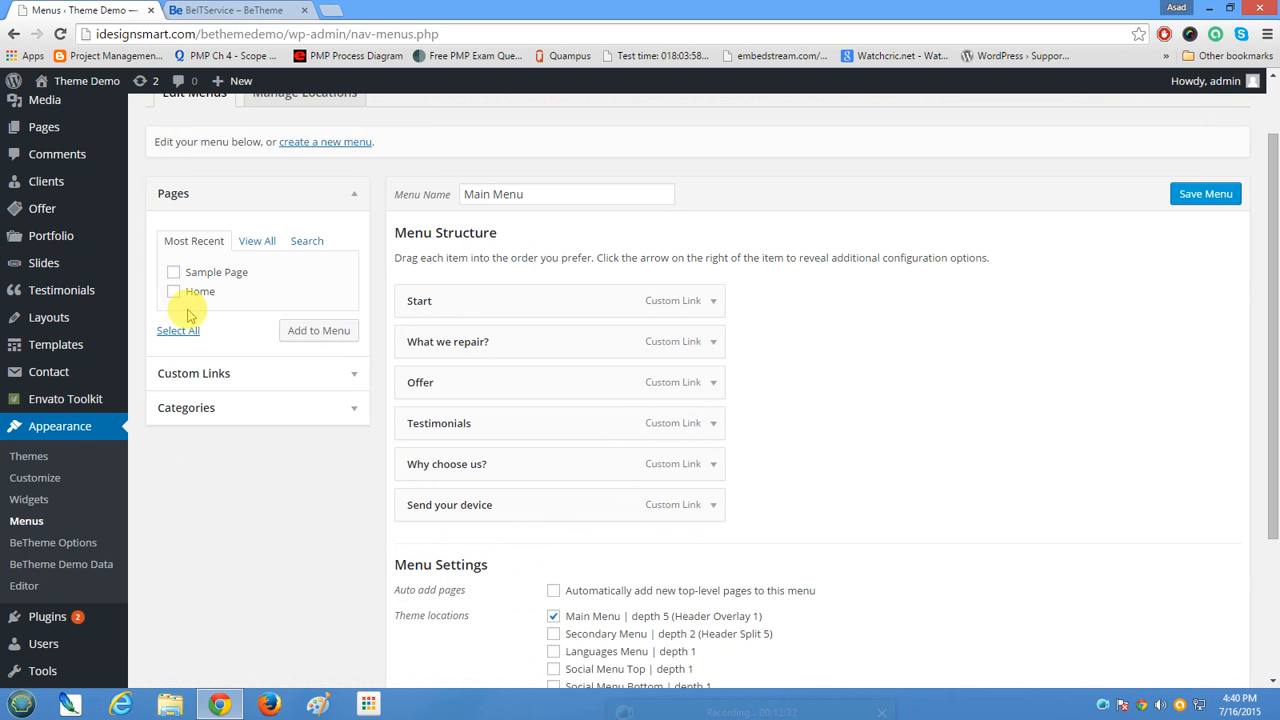
Open the custom link form for the menu and look at its URL and Link Text fields.
{"action": "left_click", "coordinate": [321, 376]}
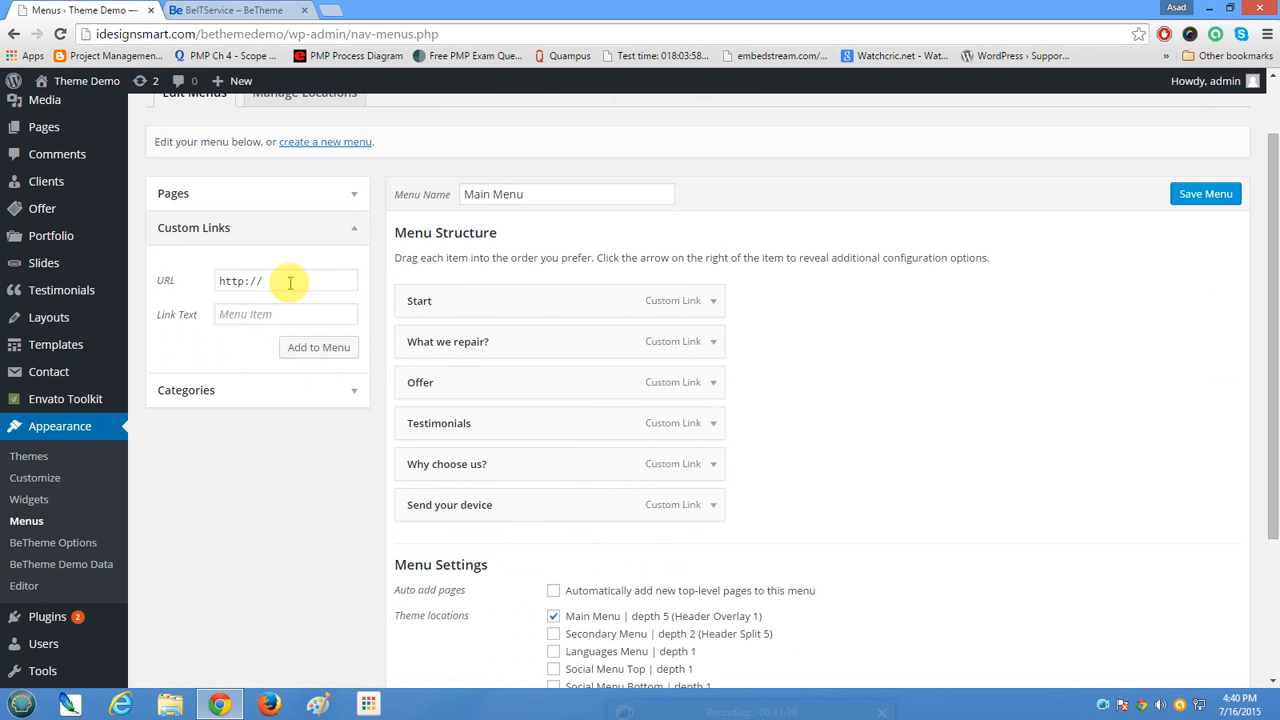
{"action": "left_click_drag", "start_coordinate": [290, 282], "coordinate": [201, 283]}
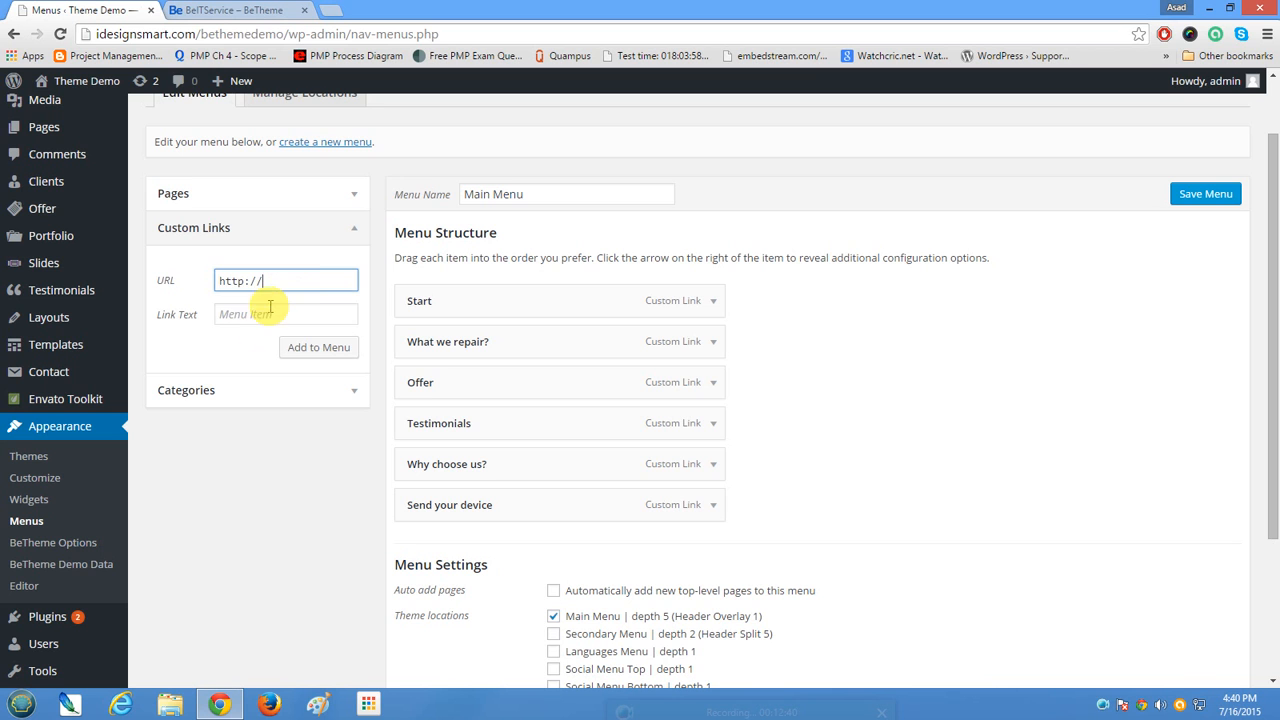
{"action": "left_click", "coordinate": [260, 310]}
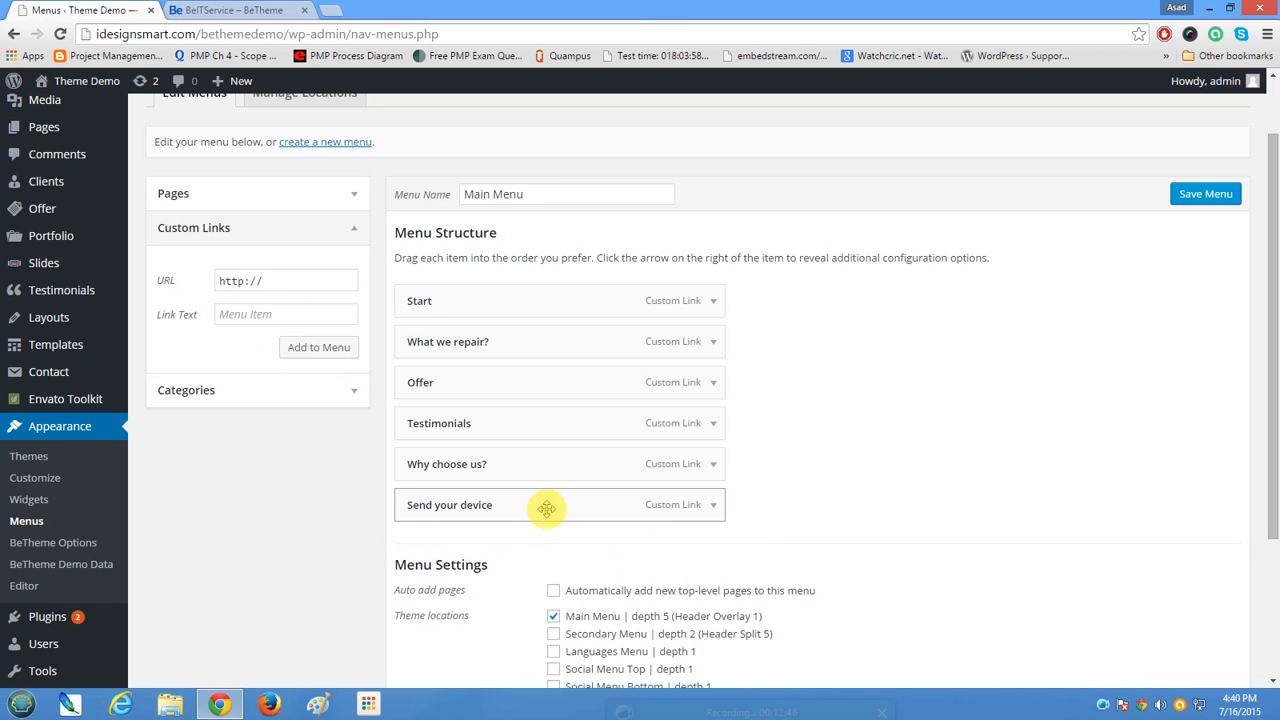
Try nesting the Send your device menu item under Why choose us?, and return it to the top level.
{"action": "mouse_move", "coordinate": [509, 503]}
{"action": "left_mouse_down"}
{"action": "mouse_move", "coordinate": [516, 295]}
{"action": "mouse_move", "coordinate": [491, 363]}
{"action": "mouse_move", "coordinate": [489, 514]}
{"action": "mouse_move", "coordinate": [525, 369]}
{"action": "mouse_move", "coordinate": [480, 514]}
{"action": "mouse_move", "coordinate": [514, 526]}
{"action": "mouse_move", "coordinate": [514, 500]}
{"action": "mouse_move", "coordinate": [503, 515]}
{"action": "left_mouse_up"}
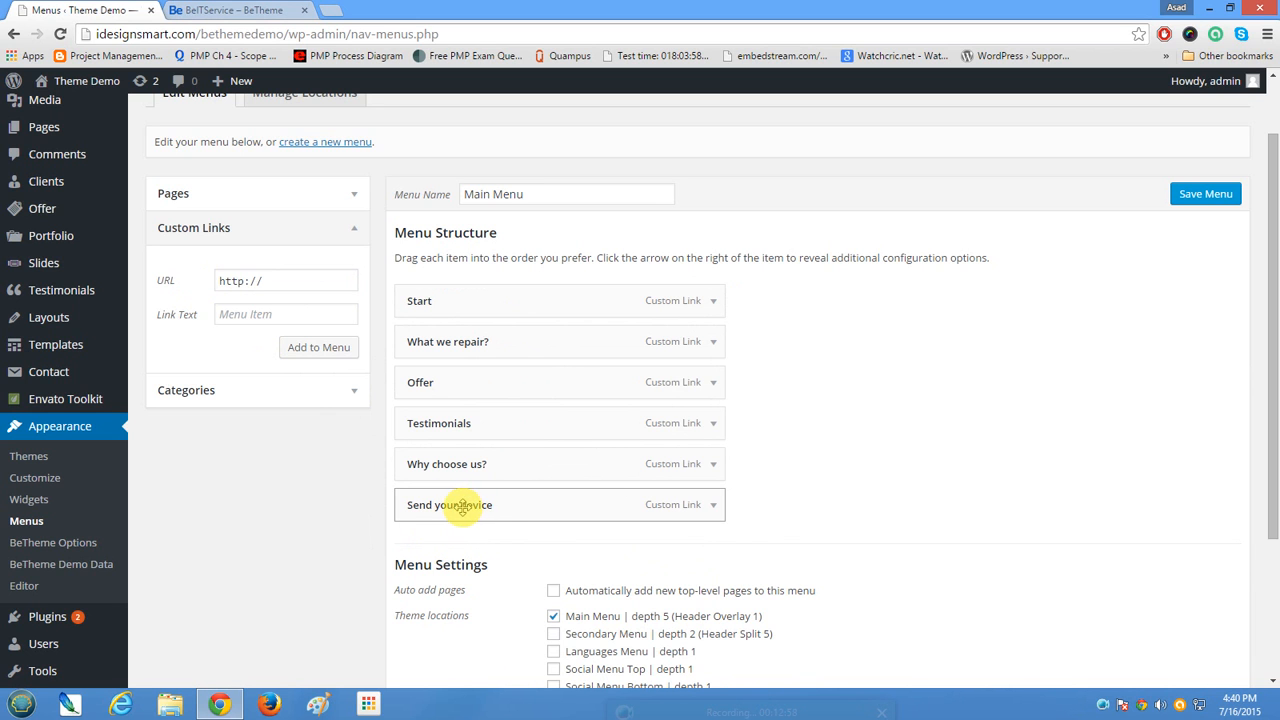
{"action": "left_click_drag", "start_coordinate": [462, 506], "coordinate": [507, 509]}
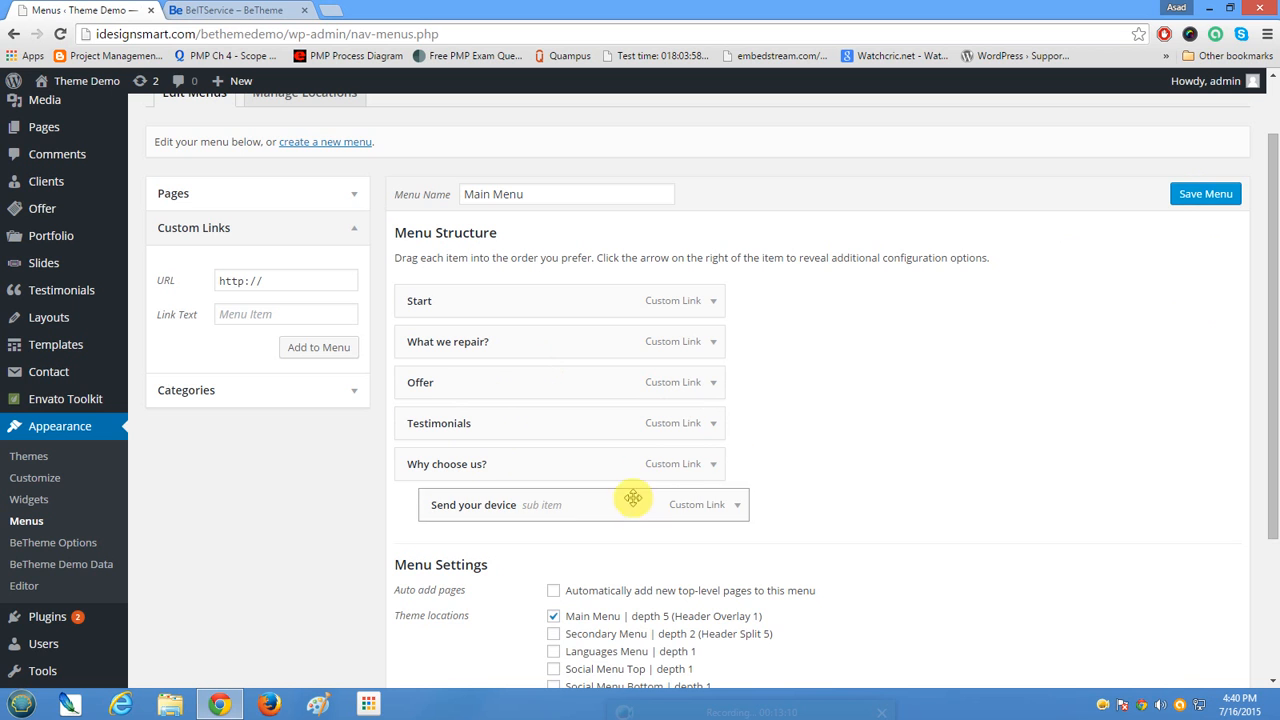
{"action": "left_click_drag", "start_coordinate": [634, 504], "coordinate": [586, 523]}
Leave the menu editor without saving and visit the site's front page.
{"action": "mouse_move", "coordinate": [75, 88]}
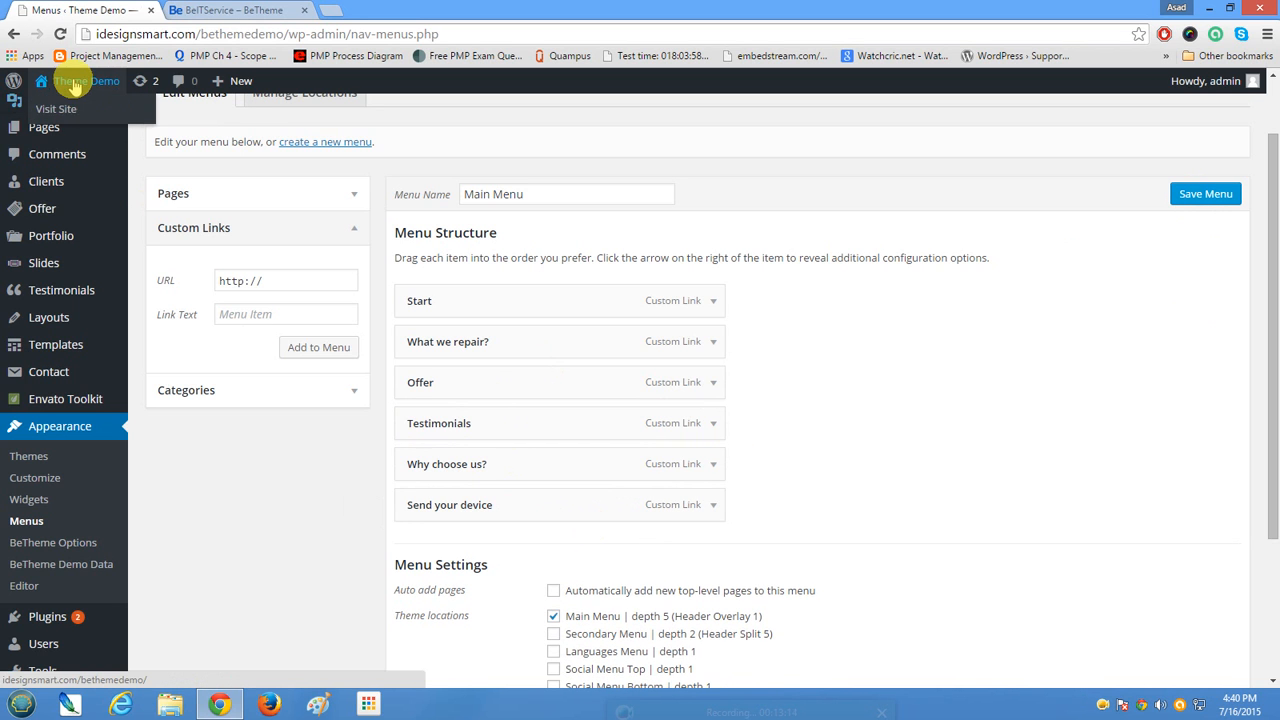
{"action": "left_click", "coordinate": [60, 110]}
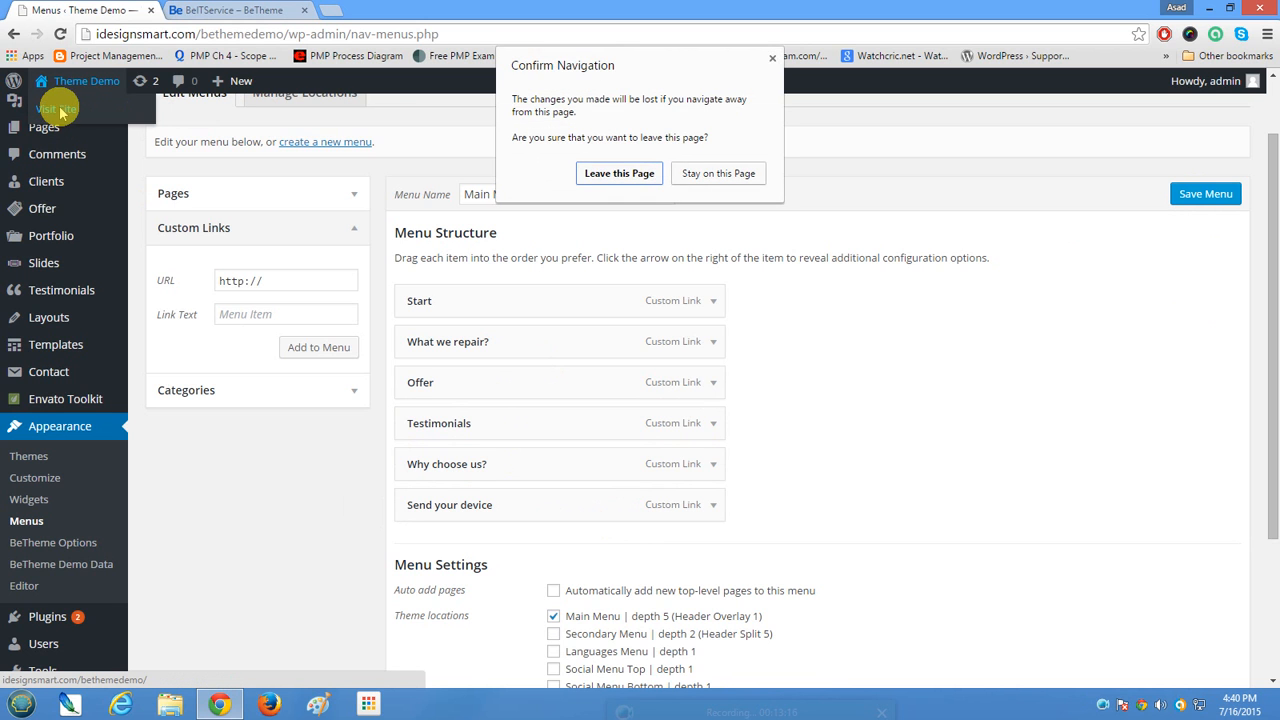
{"action": "left_click", "coordinate": [600, 173]}
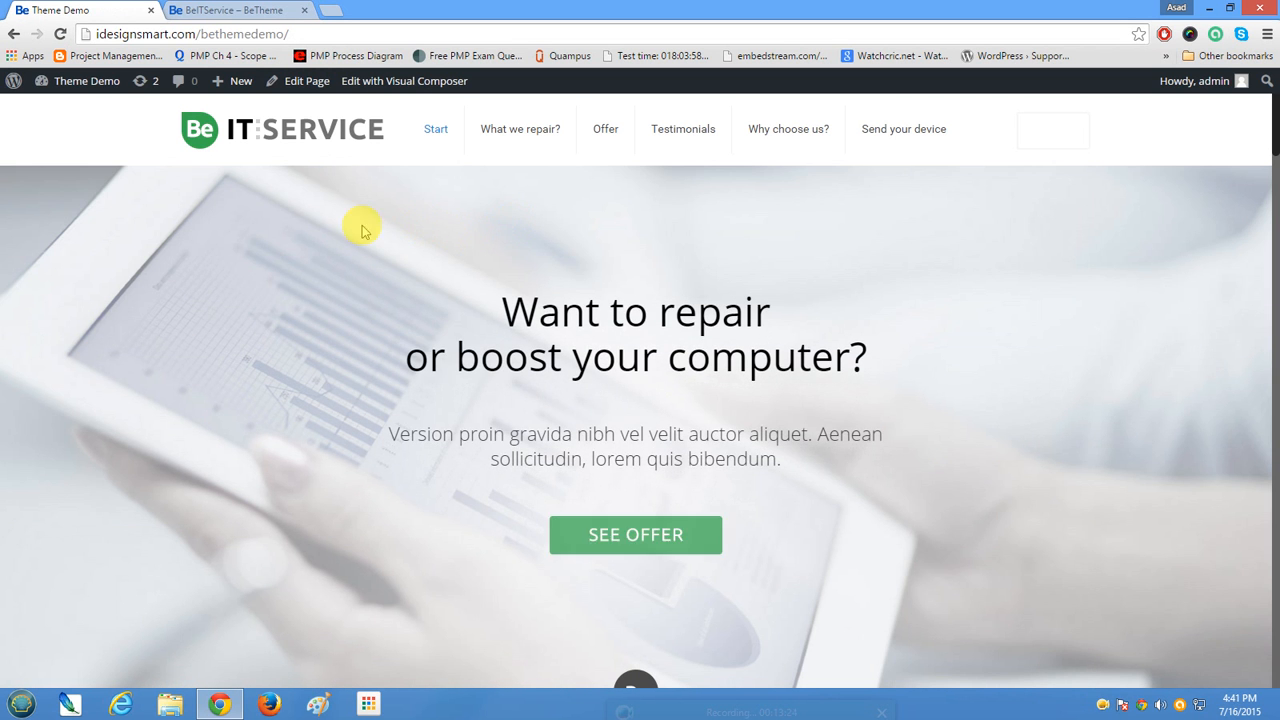
Open the Home page for editing and dismiss the Revolution Slider activation and Distraction-Free Writing notices.
{"action": "left_click", "coordinate": [304, 84]}
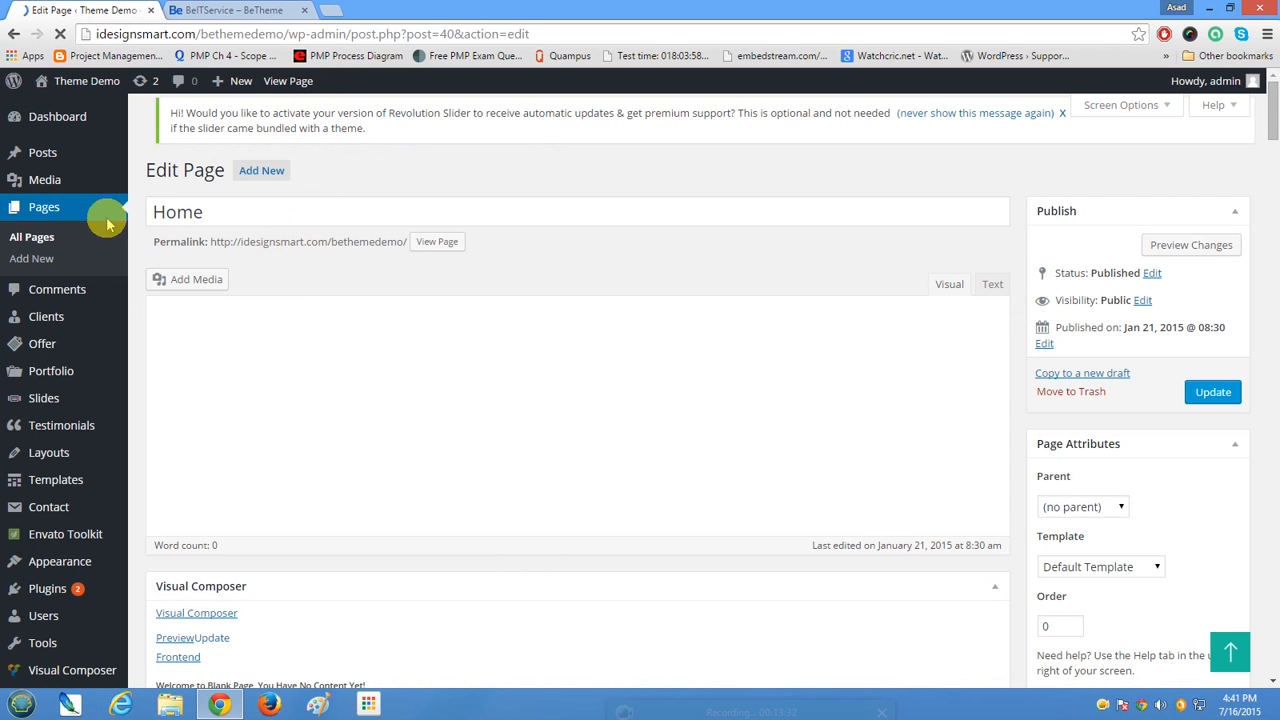
{"action": "left_click", "coordinate": [1063, 116]}
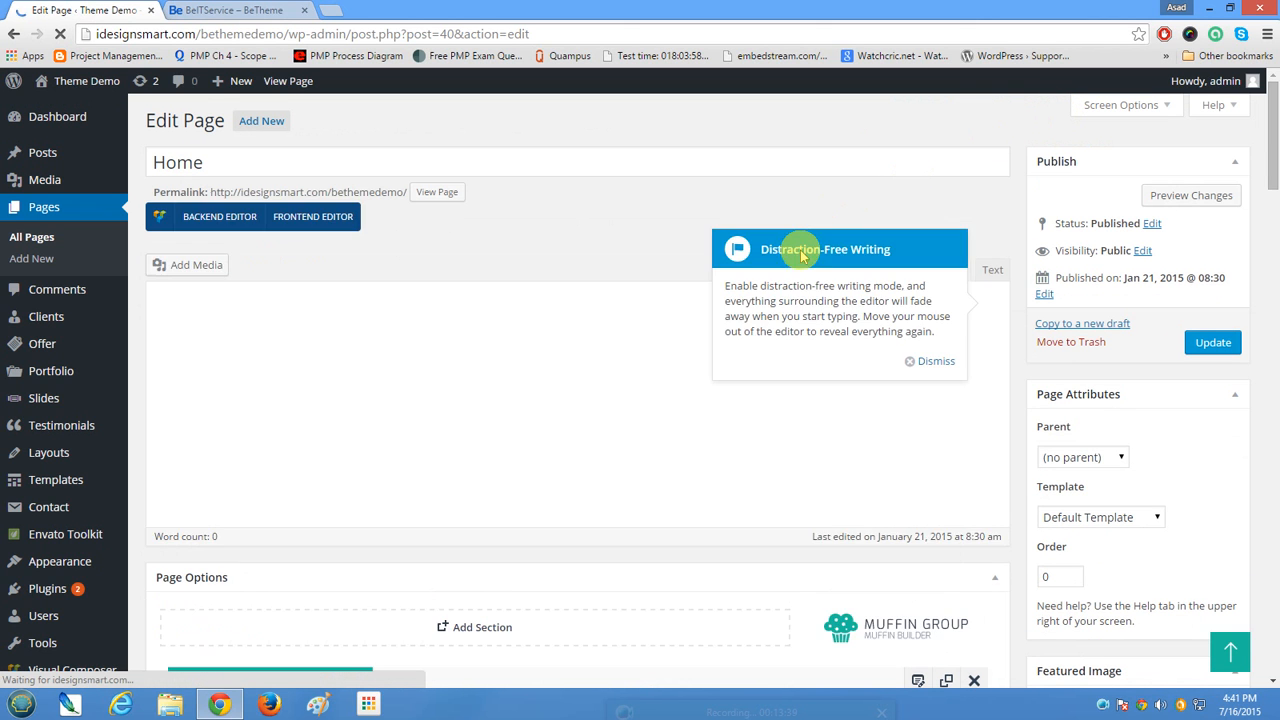
{"action": "left_click", "coordinate": [929, 362]}
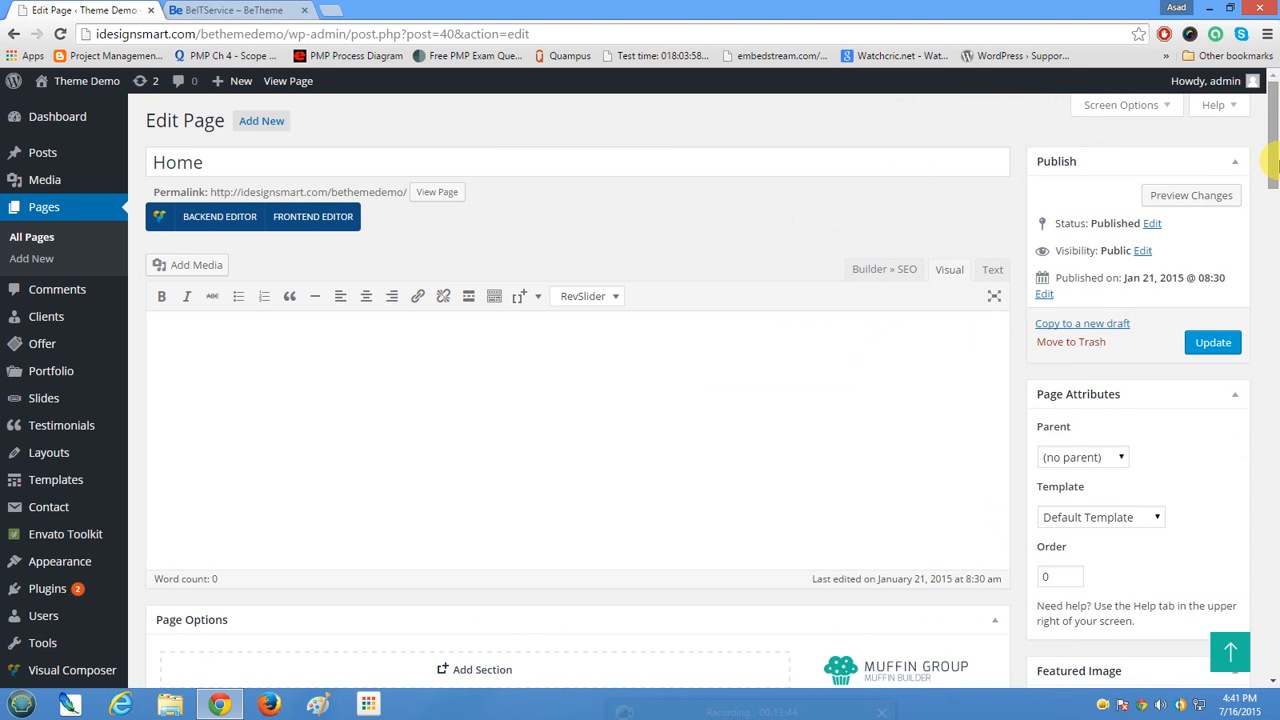
Look through the Home page's Muffin Builder layout, from the first section down to the page options beneath it.
{"action": "left_click_drag", "start_coordinate": [1272, 165], "coordinate": [1276, 120]}
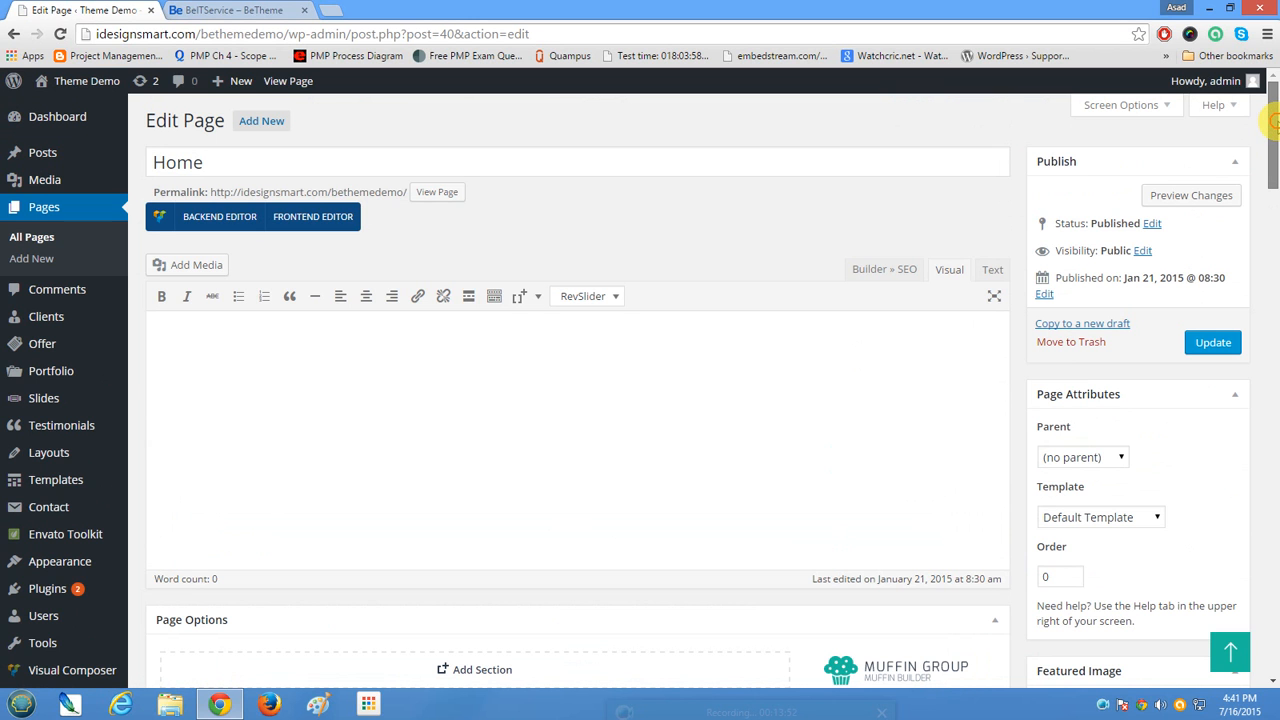
{"action": "mouse_move", "coordinate": [1262, 158]}
{"action": "left_mouse_down"}
{"action": "mouse_move", "coordinate": [1237, 211]}
{"action": "mouse_move", "coordinate": [1269, 69]}
{"action": "mouse_move", "coordinate": [1268, 140]}
{"action": "left_mouse_up"}
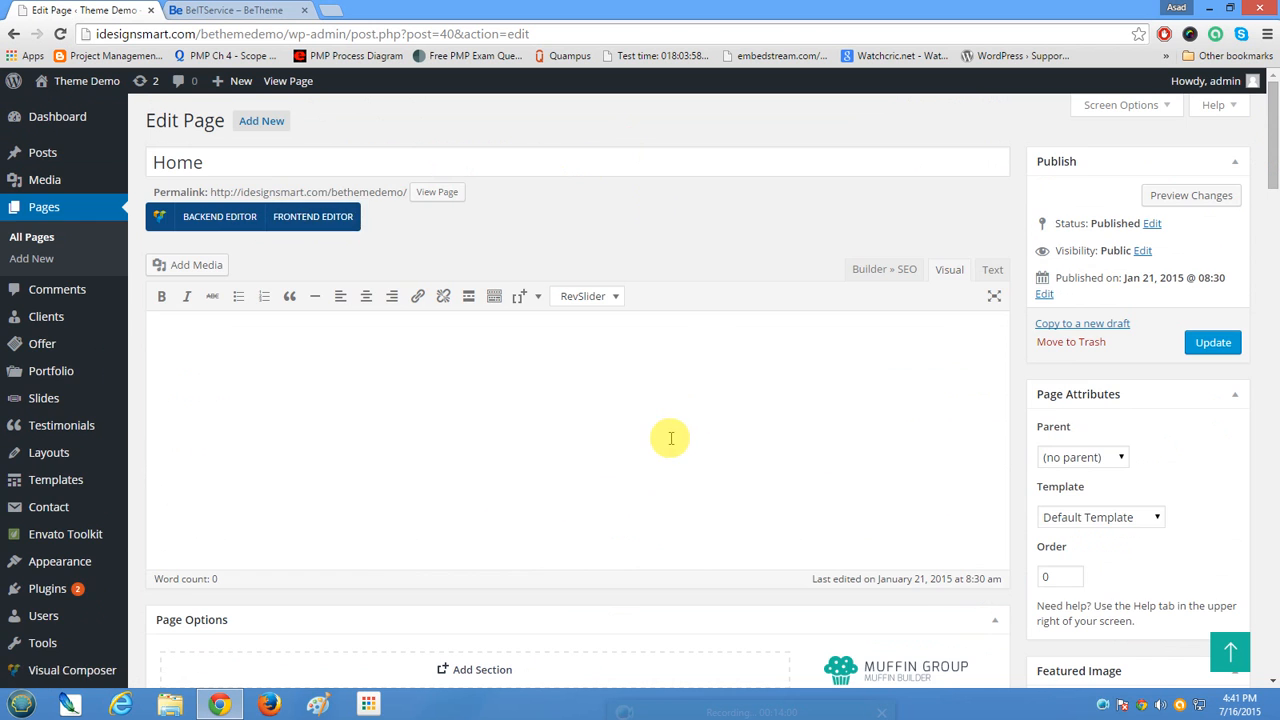
{"action": "scroll", "coordinate": [671, 438], "scroll_direction": "down", "scroll_amount": 5}
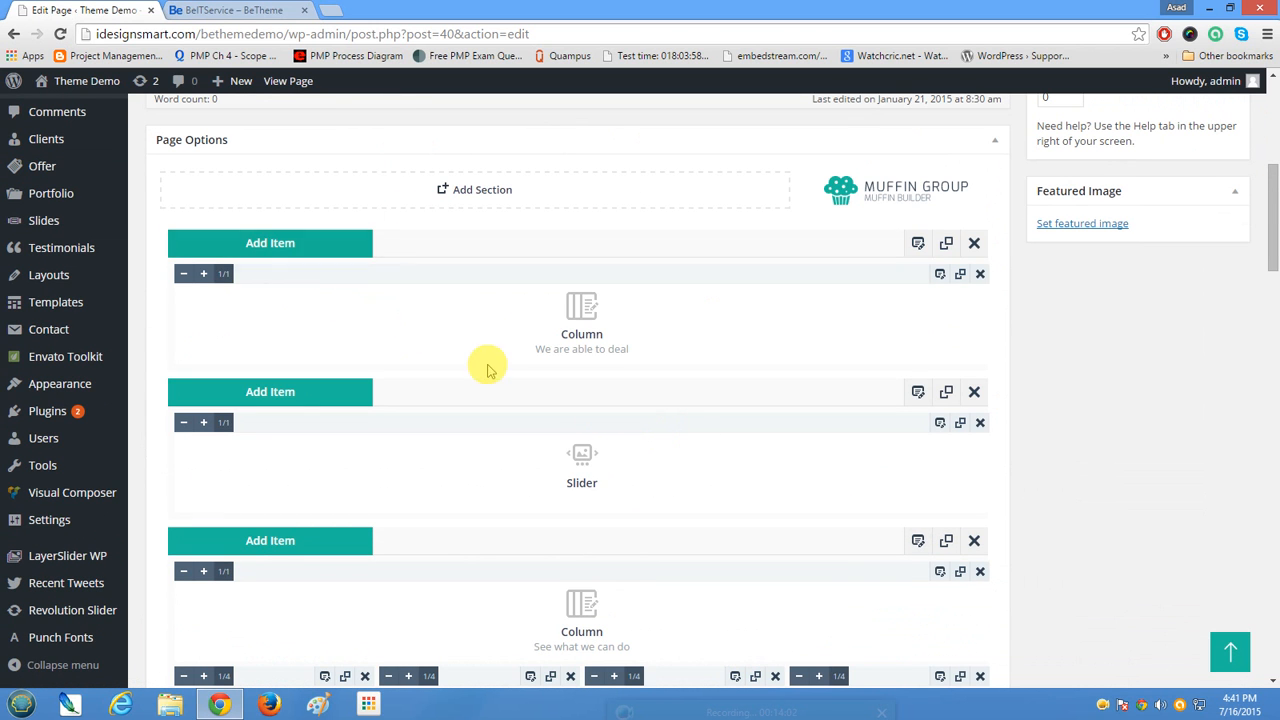
{"action": "scroll", "coordinate": [586, 351], "scroll_direction": "down", "scroll_amount": 4}
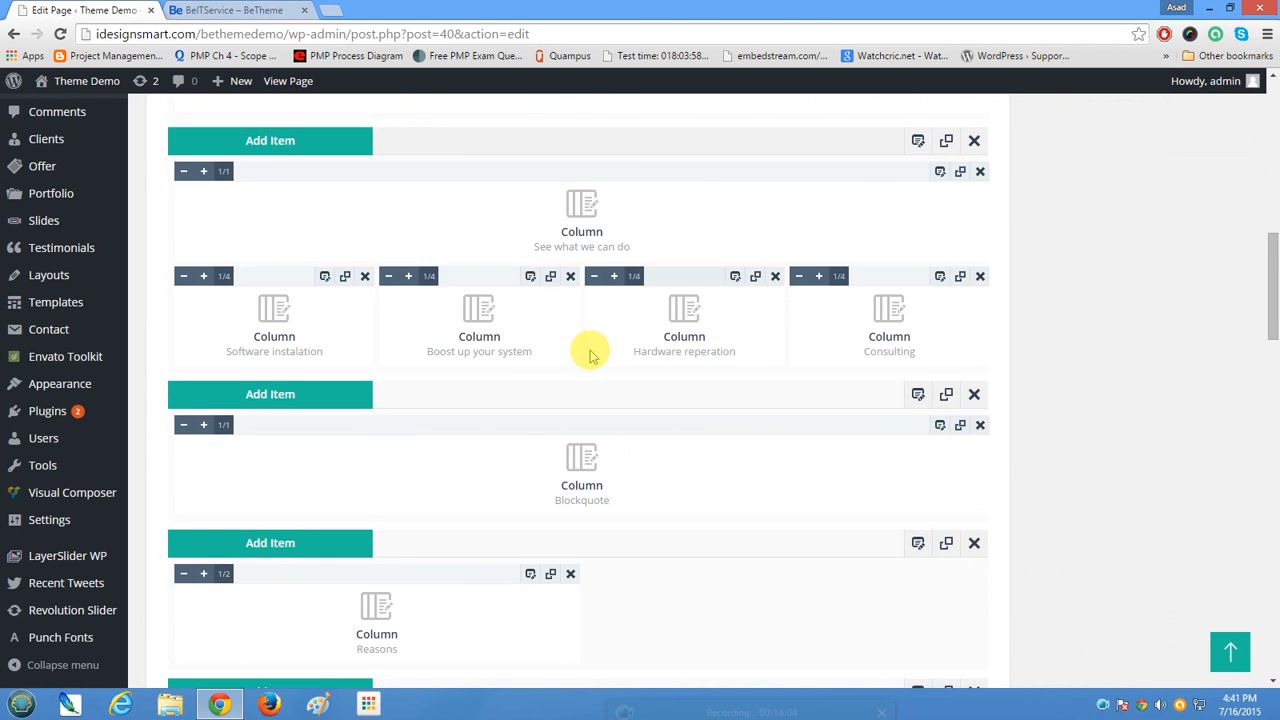
{"action": "scroll", "coordinate": [590, 355], "scroll_direction": "down", "scroll_amount": 15}
{"action": "scroll", "coordinate": [590, 355], "scroll_direction": "up", "scroll_amount": 6}
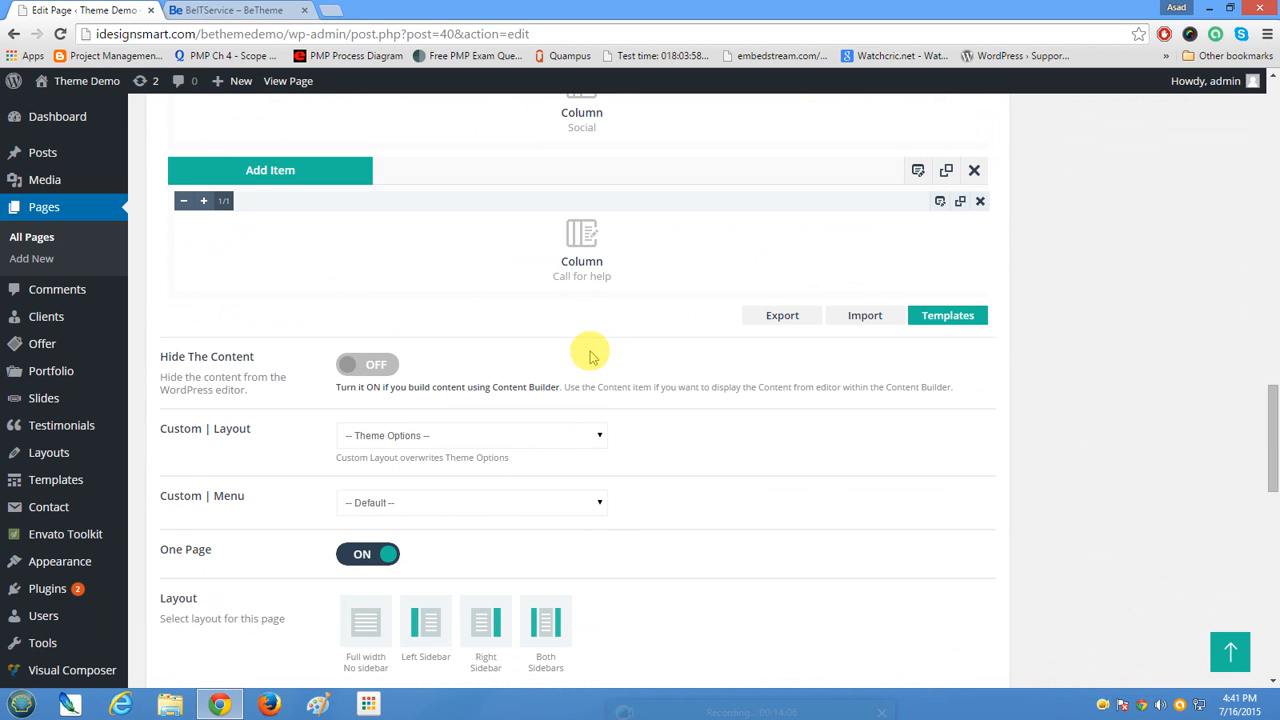
{"action": "scroll", "coordinate": [531, 447], "scroll_direction": "up", "scroll_amount": 8}
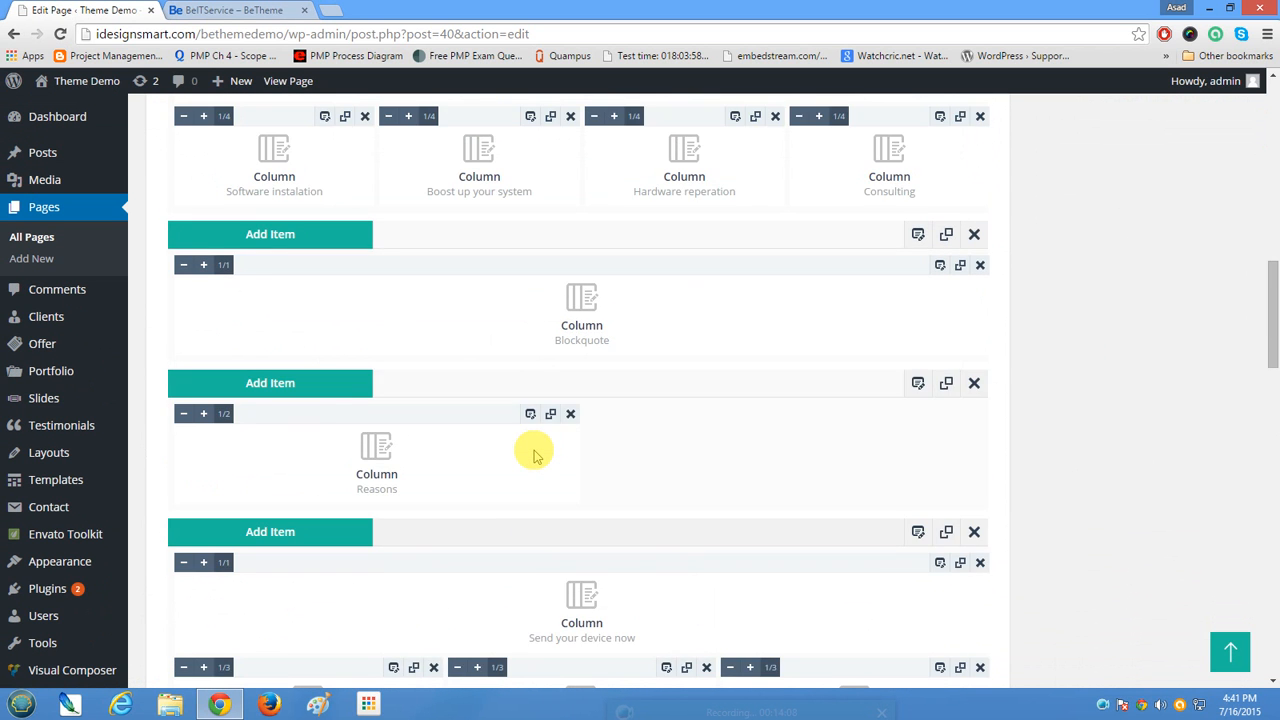
{"action": "scroll", "coordinate": [533, 455], "scroll_direction": "up", "scroll_amount": 5}
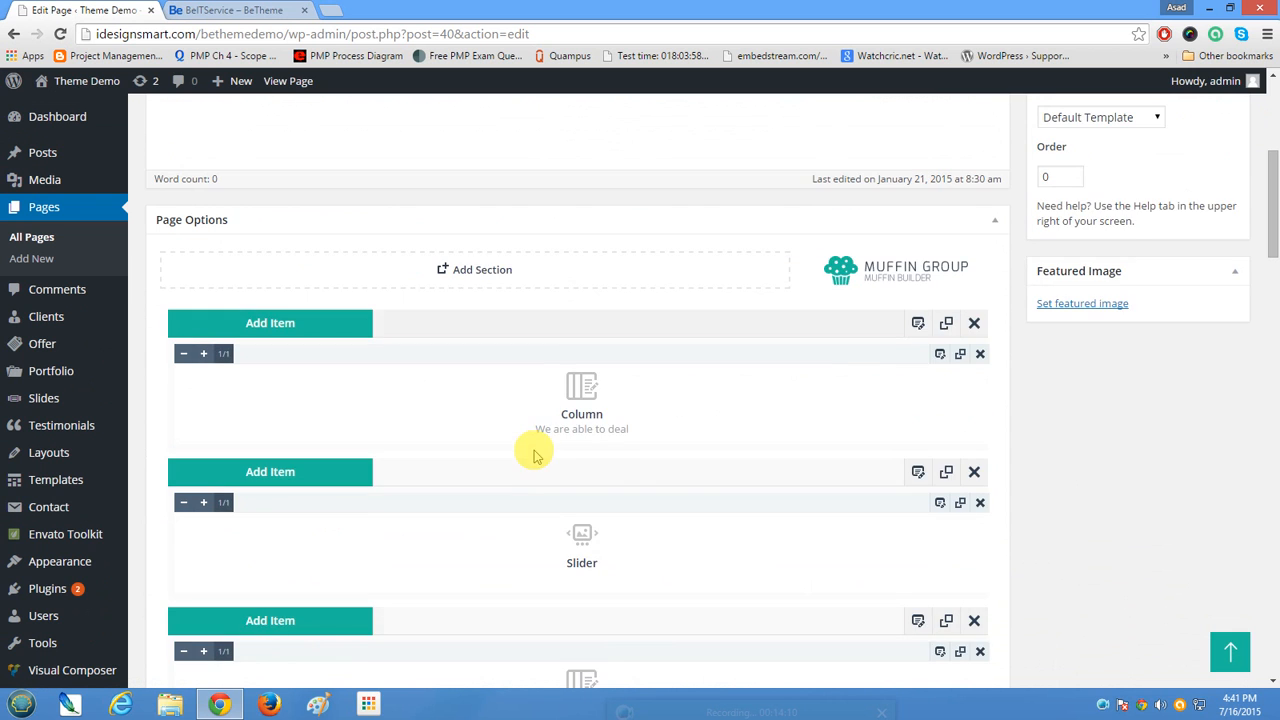
{"action": "scroll", "coordinate": [533, 408], "scroll_direction": "down", "scroll_amount": 2}
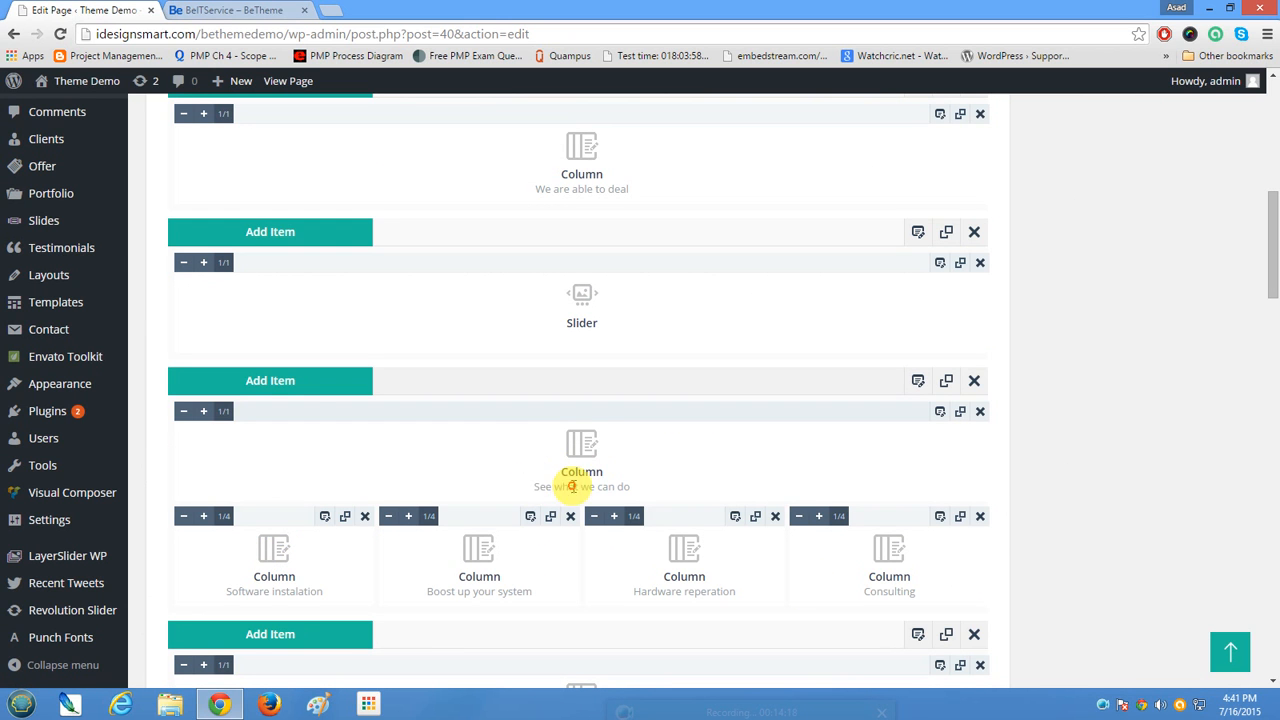
Examine the See what we can do, Blockquote, Reasons and Send your device now sections in the builder.
{"action": "left_click_drag", "start_coordinate": [571, 486], "coordinate": [531, 477]}
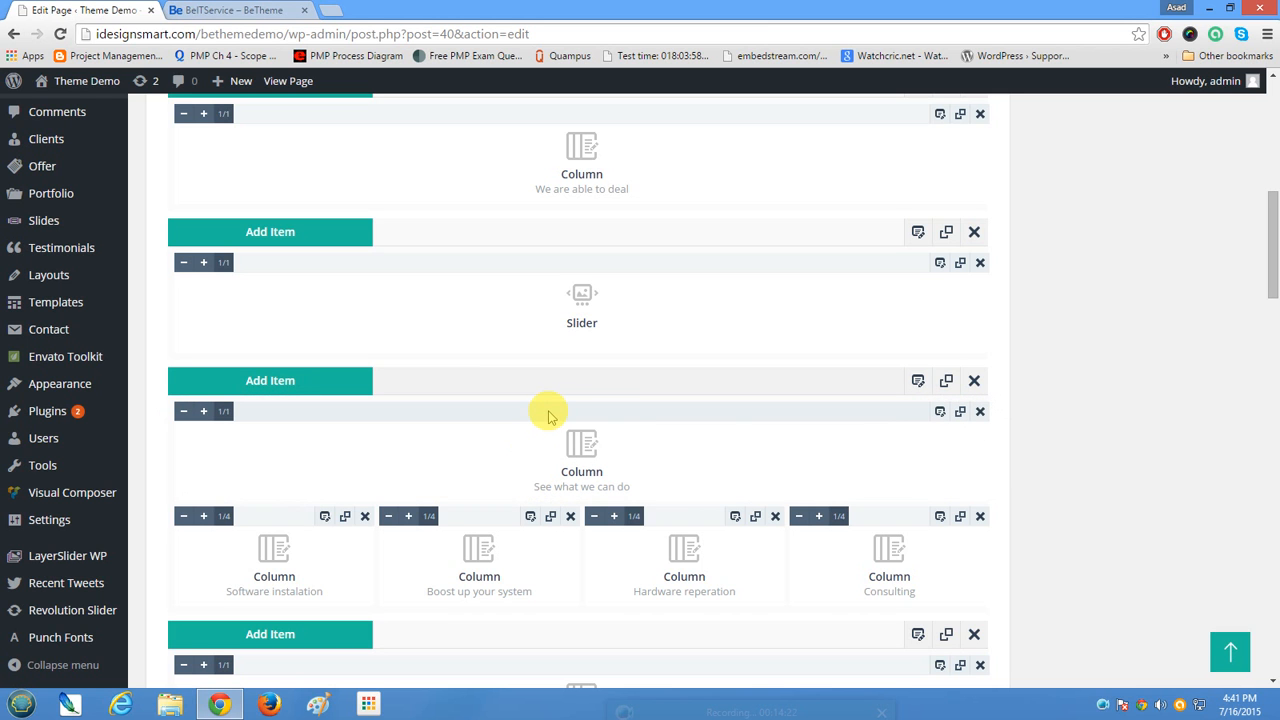
{"action": "scroll", "coordinate": [765, 455], "scroll_direction": "down", "scroll_amount": 2}
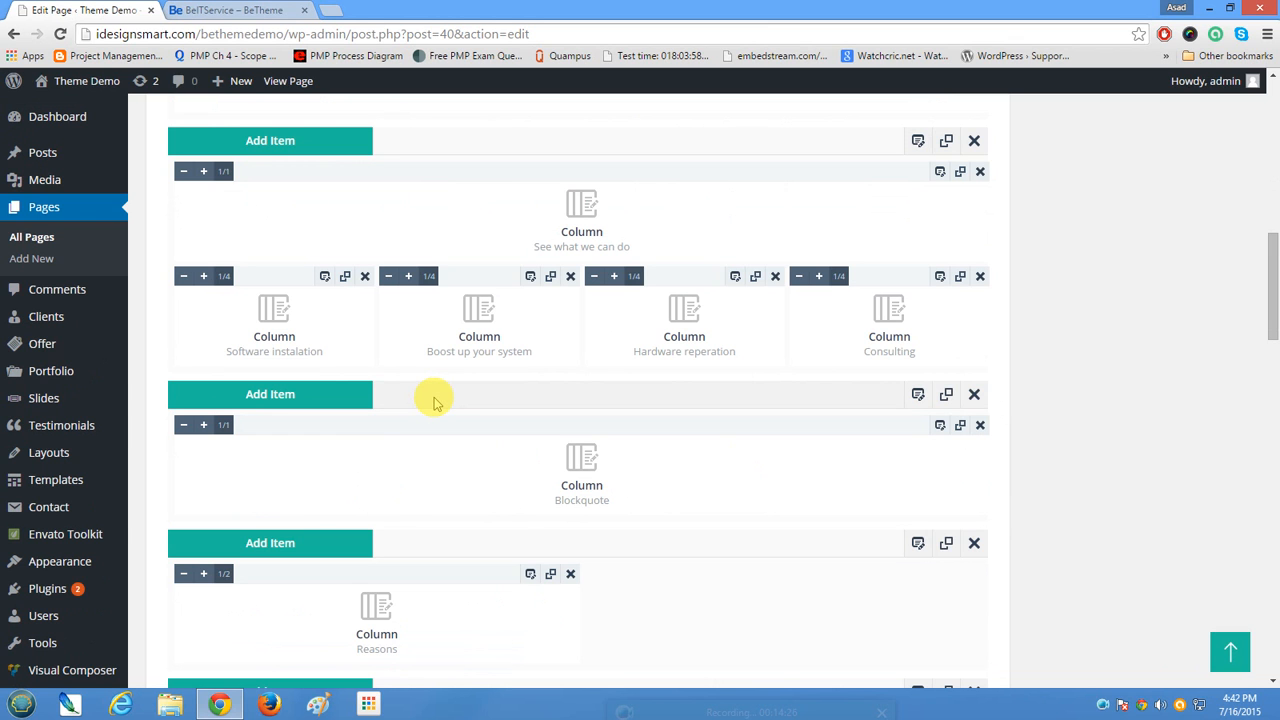
{"action": "mouse_move", "coordinate": [441, 387]}
{"action": "left_mouse_down"}
{"action": "mouse_move", "coordinate": [451, 134]}
{"action": "mouse_move", "coordinate": [416, 384]}
{"action": "left_mouse_up"}
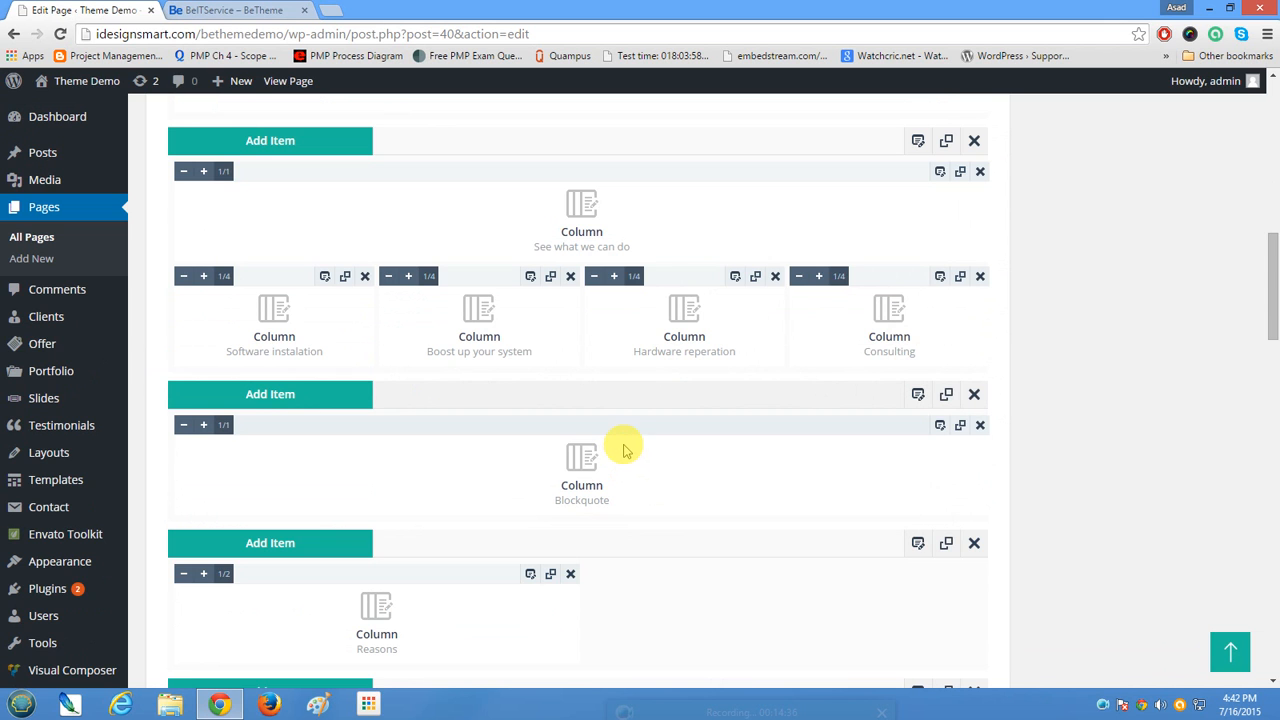
{"action": "scroll", "coordinate": [623, 450], "scroll_direction": "down", "scroll_amount": 4}
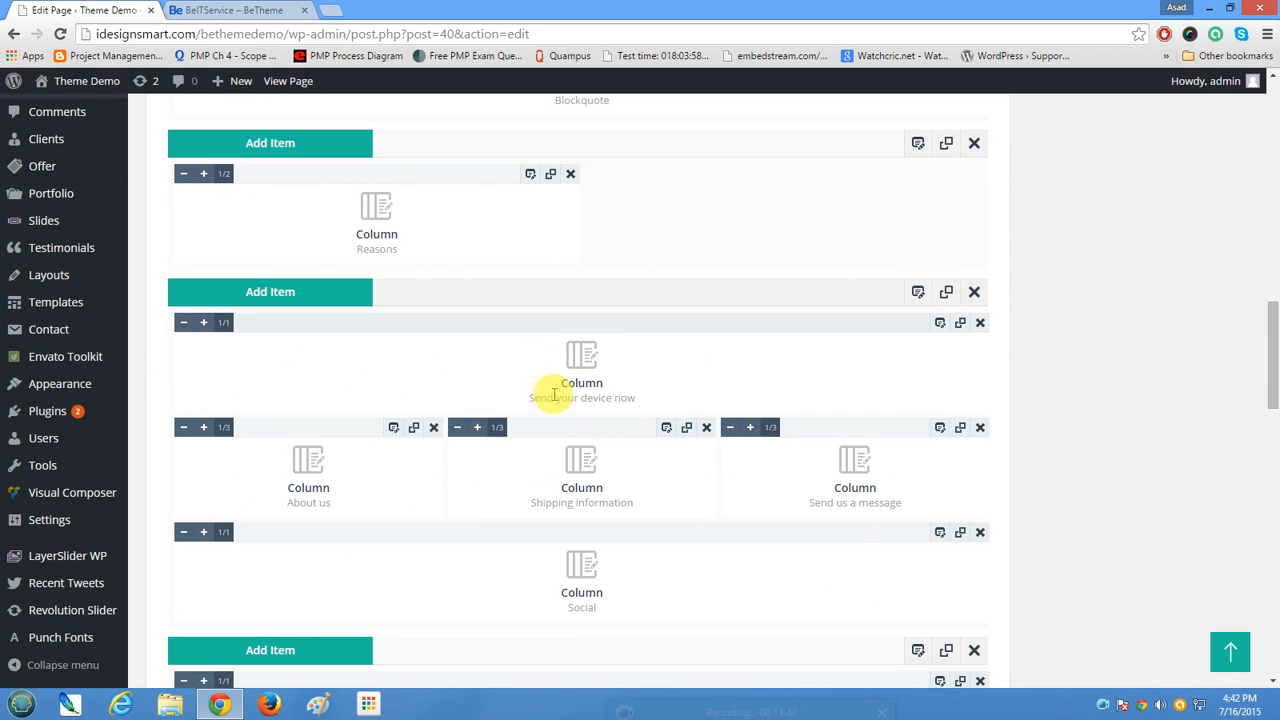
{"action": "left_click_drag", "start_coordinate": [556, 393], "coordinate": [636, 394]}
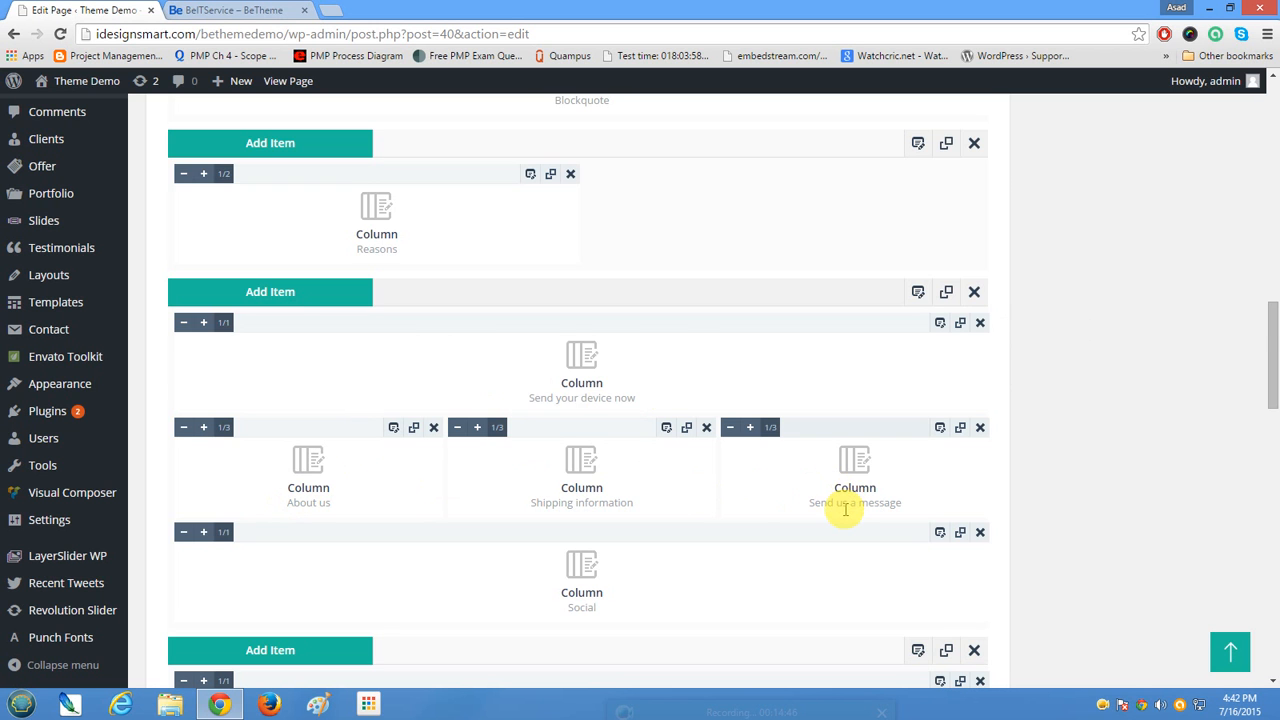
{"action": "scroll", "coordinate": [845, 510], "scroll_direction": "down", "scroll_amount": 2}
{"action": "scroll", "coordinate": [845, 512], "scroll_direction": "up", "scroll_amount": 6}
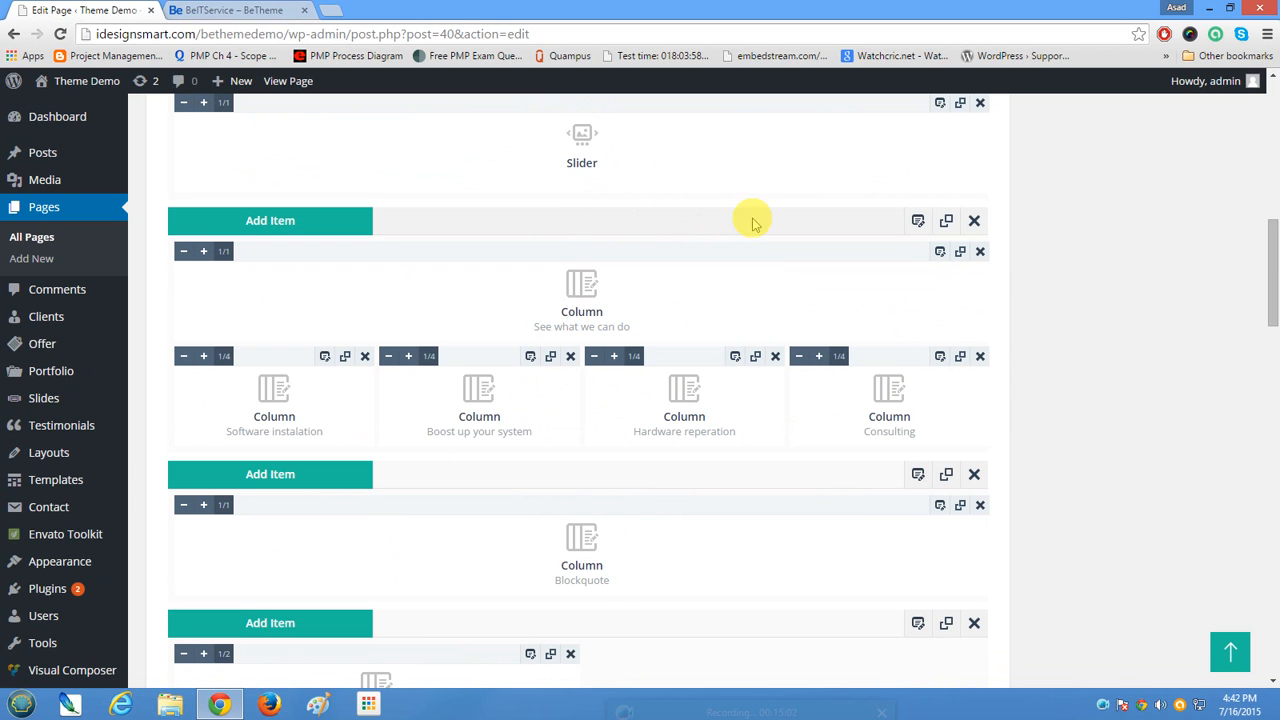
Open the settings of the See what we can do section and check its background color and image position options.
{"action": "left_click", "coordinate": [918, 224]}
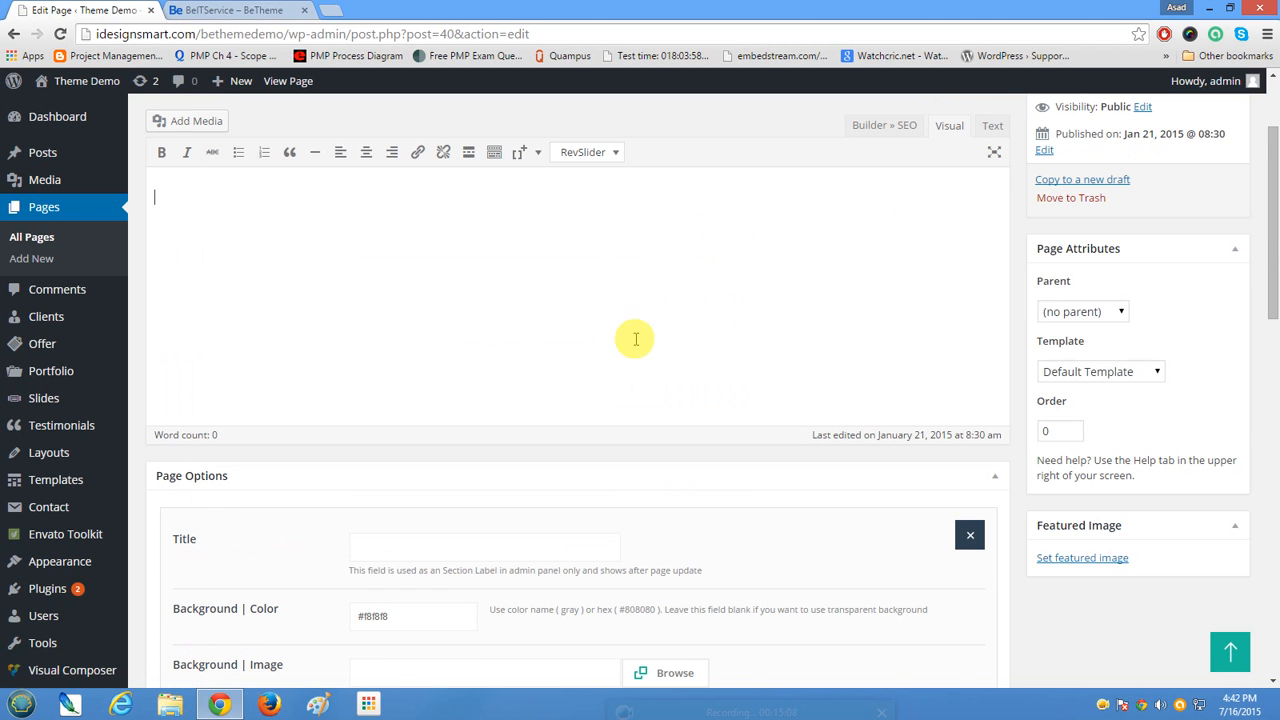
{"action": "scroll", "coordinate": [618, 340], "scroll_direction": "down", "scroll_amount": 1}
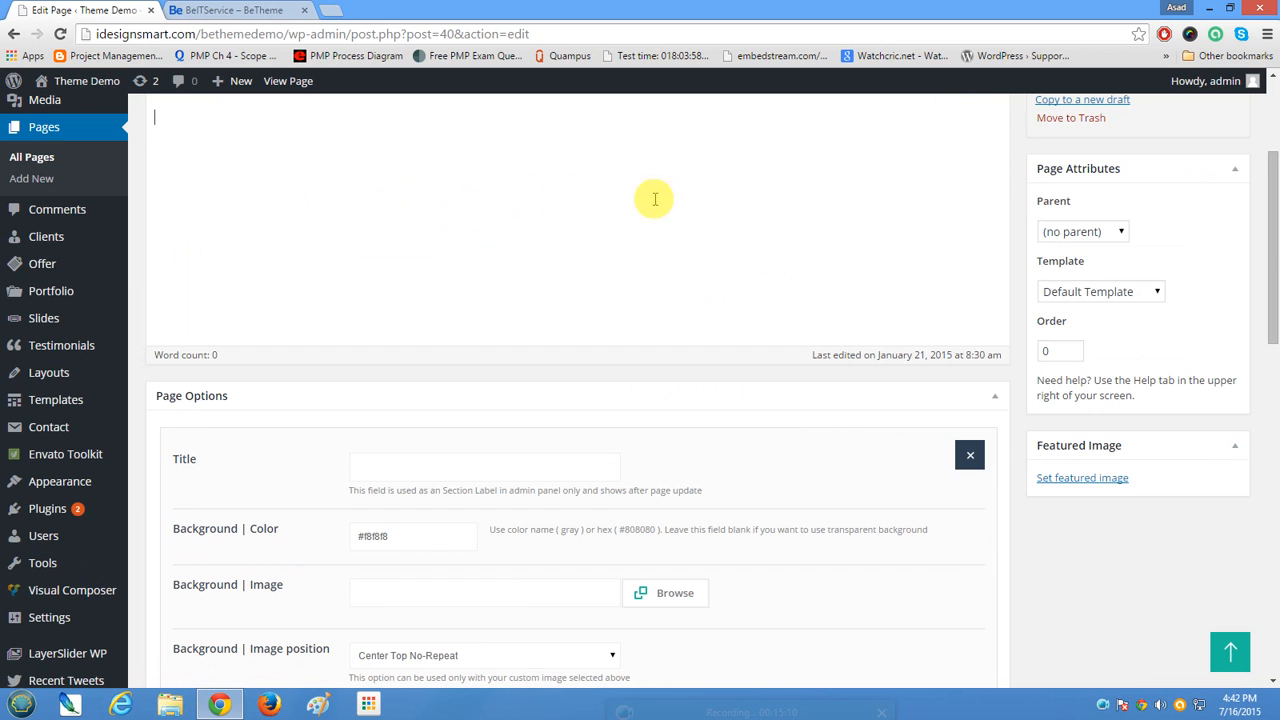
{"action": "scroll", "coordinate": [565, 220], "scroll_direction": "down", "scroll_amount": 3}
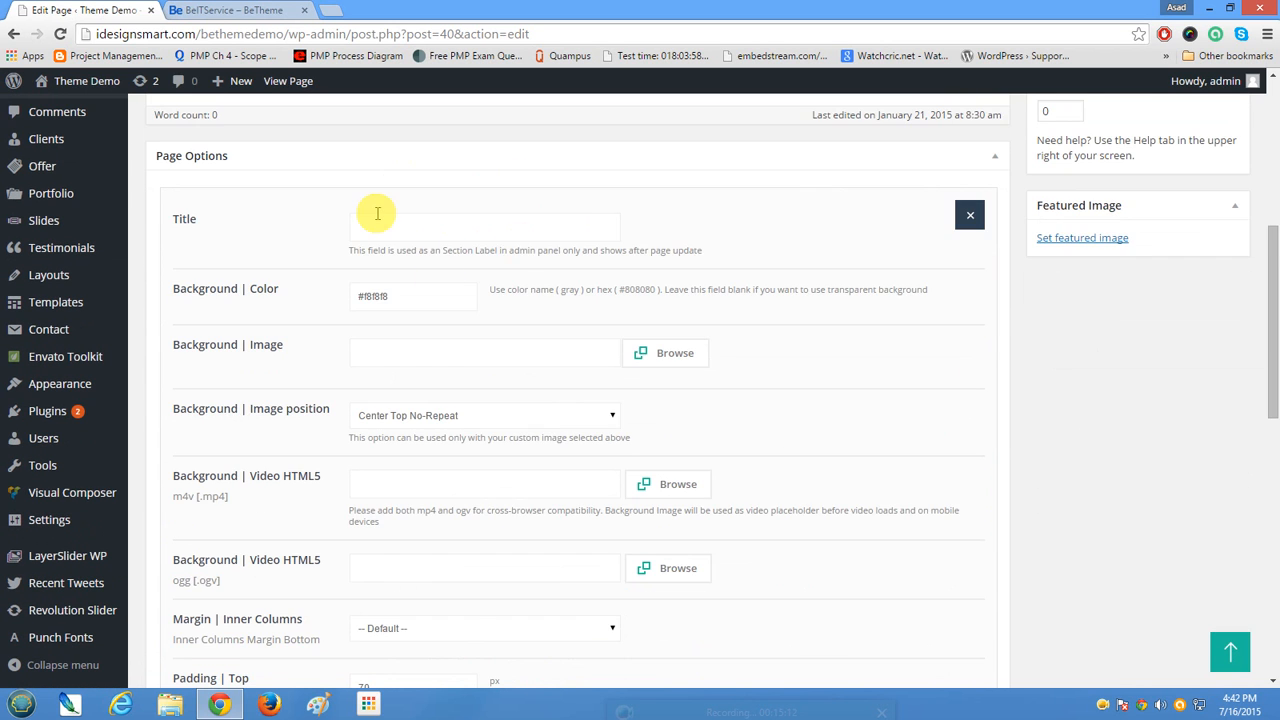
{"action": "scroll", "coordinate": [371, 209], "scroll_direction": "down", "scroll_amount": 1}
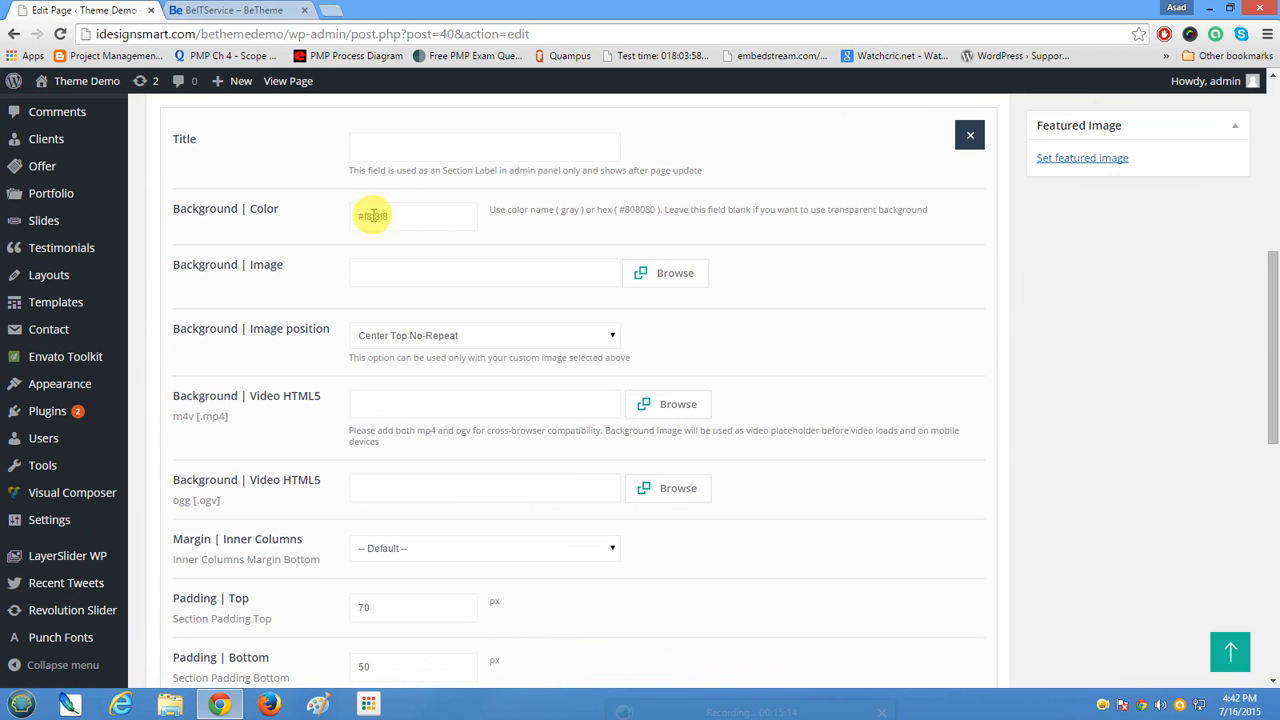
{"action": "left_click_drag", "start_coordinate": [411, 214], "coordinate": [303, 216]}
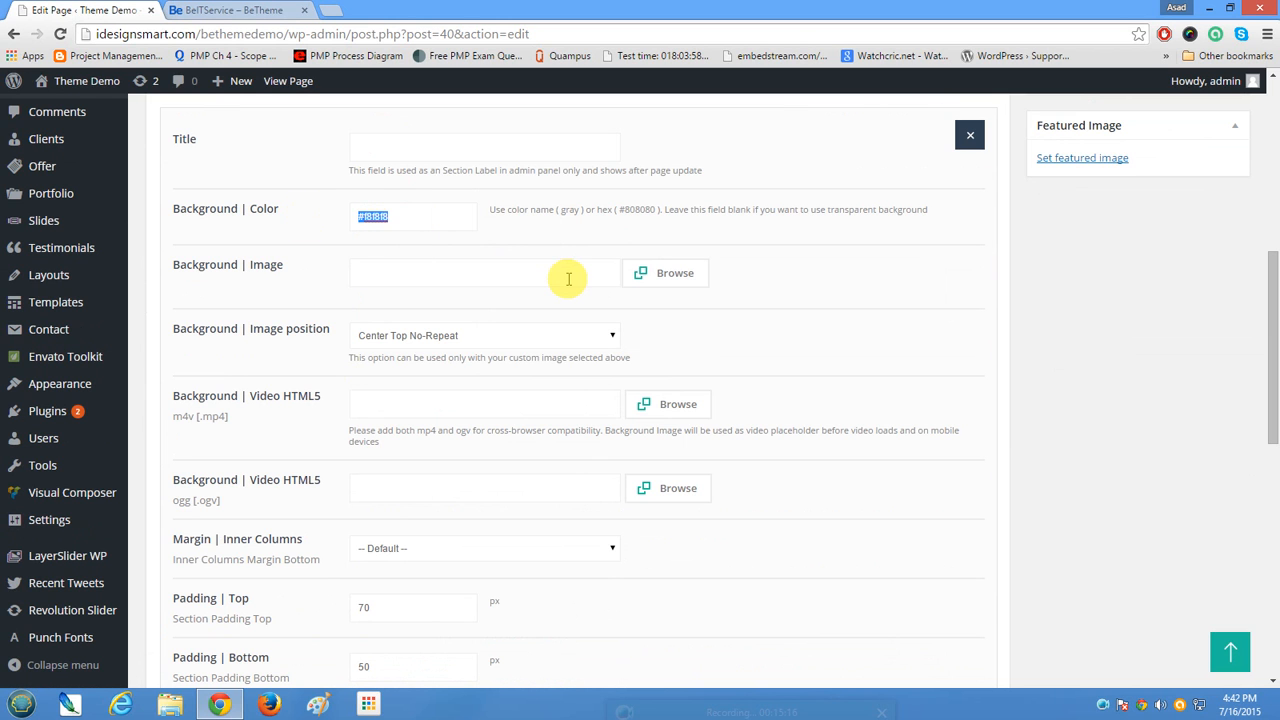
{"action": "left_click", "coordinate": [605, 335]}
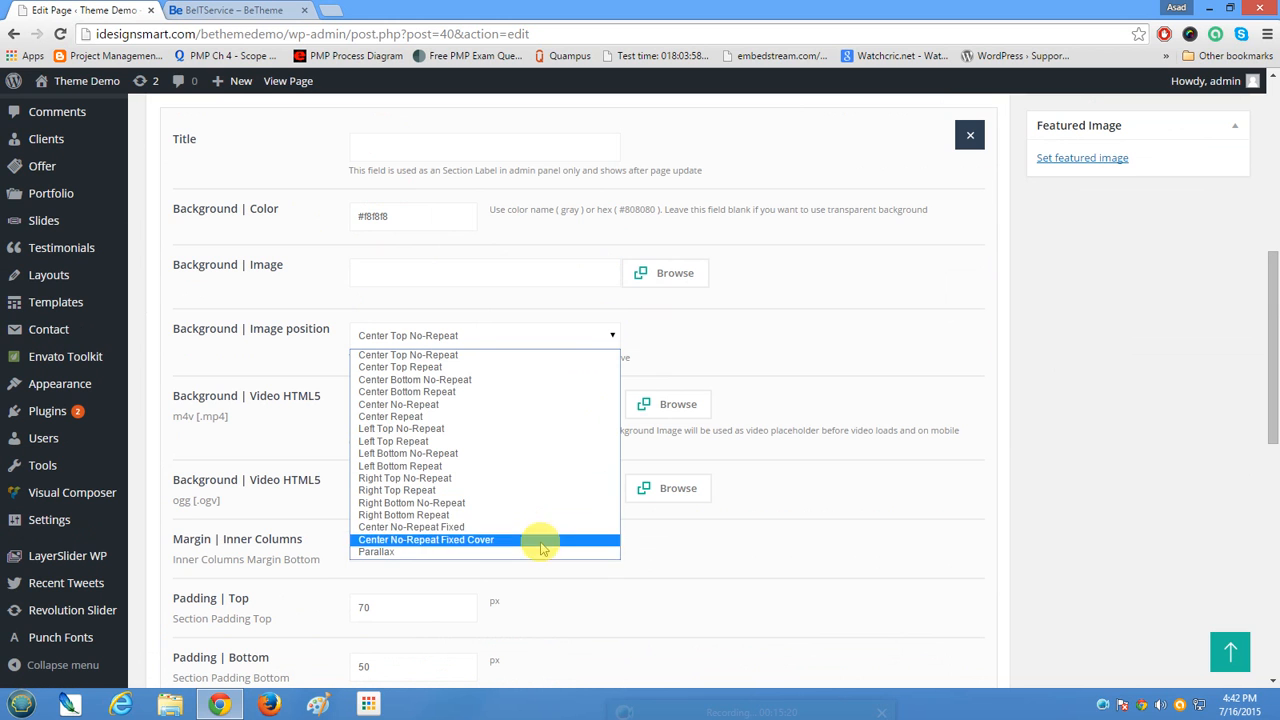
{"action": "left_click", "coordinate": [569, 274]}
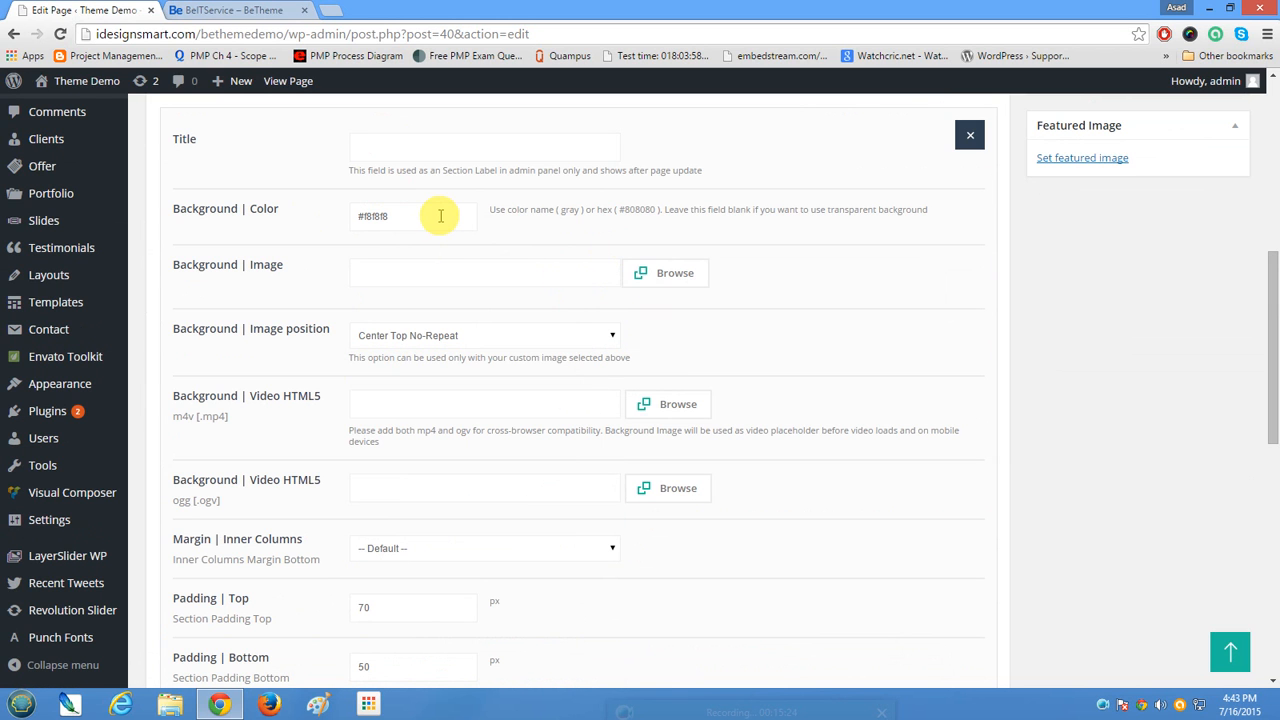
Review the section's remaining settings, including the background videos, padding, separator, sidebar, style and Custom ID.
{"action": "scroll", "coordinate": [450, 285], "scroll_direction": "down", "scroll_amount": 6}
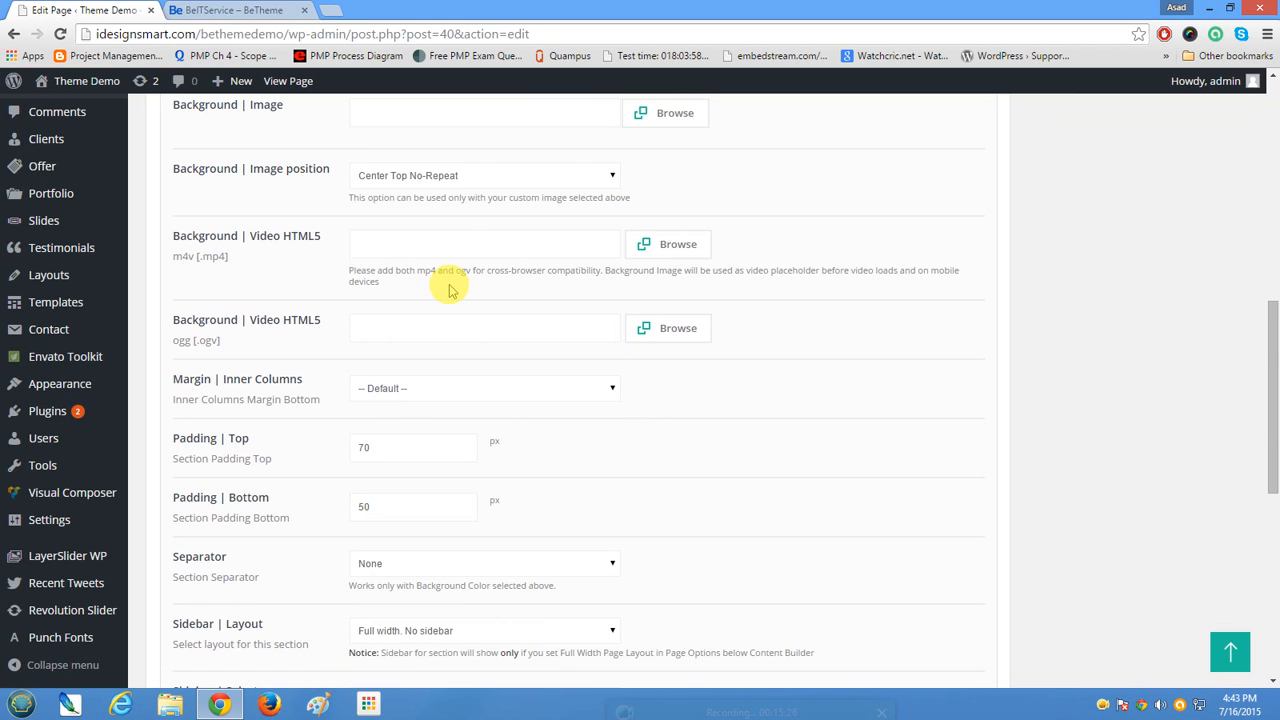
{"action": "scroll", "coordinate": [450, 285], "scroll_direction": "up", "scroll_amount": 10}
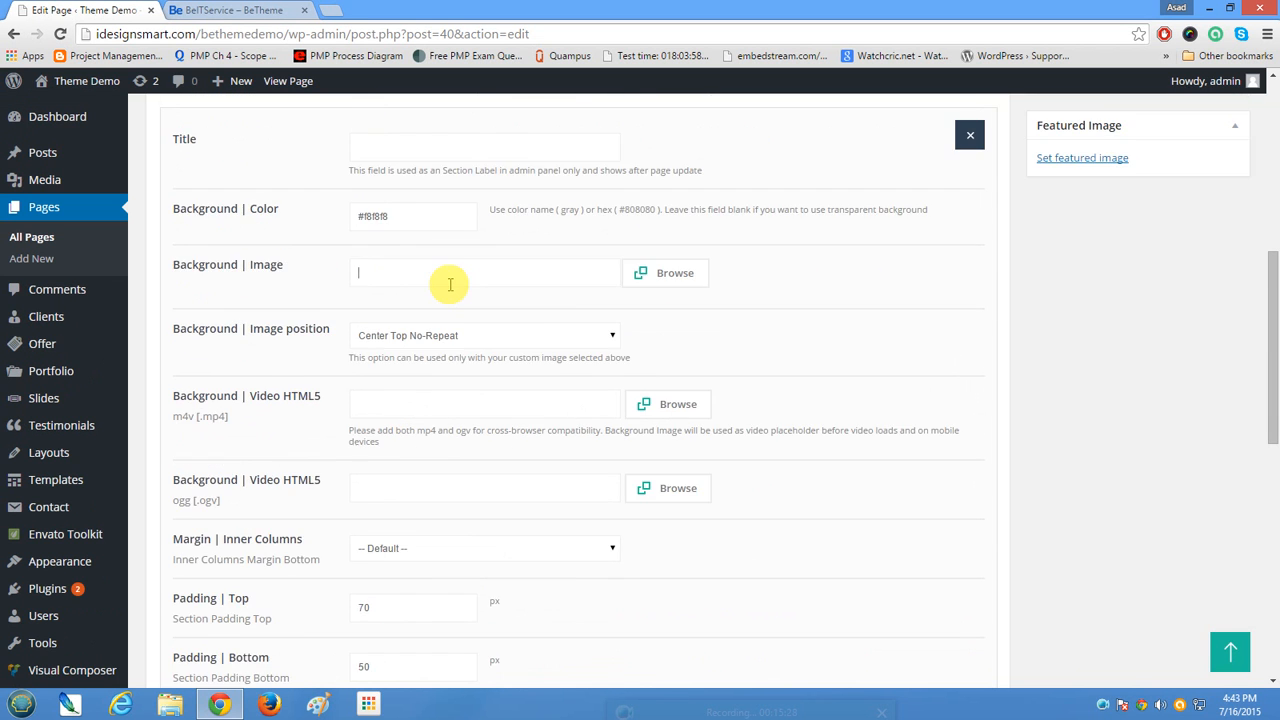
{"action": "scroll", "coordinate": [450, 285], "scroll_direction": "down", "scroll_amount": 5}
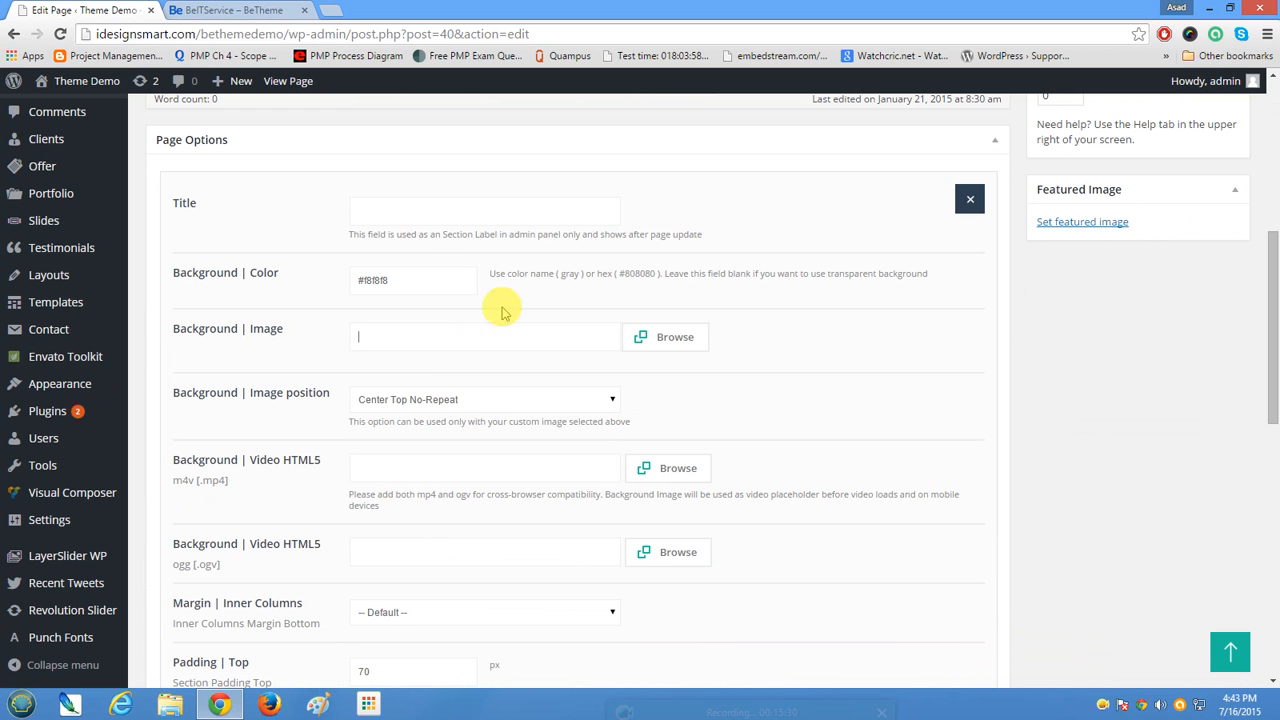
{"action": "scroll", "coordinate": [714, 331], "scroll_direction": "up", "scroll_amount": 4}
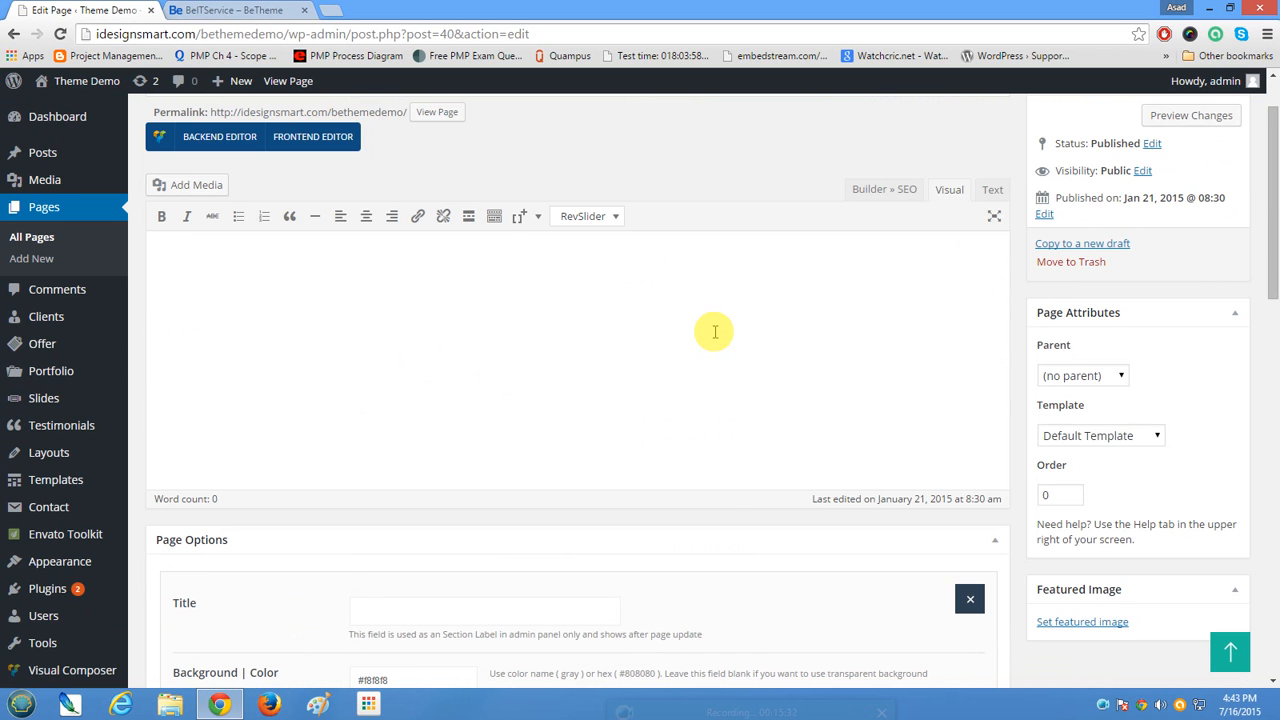
{"action": "scroll", "coordinate": [714, 331], "scroll_direction": "down", "scroll_amount": 4}
{"action": "scroll", "coordinate": [714, 338], "scroll_direction": "down", "scroll_amount": 4}
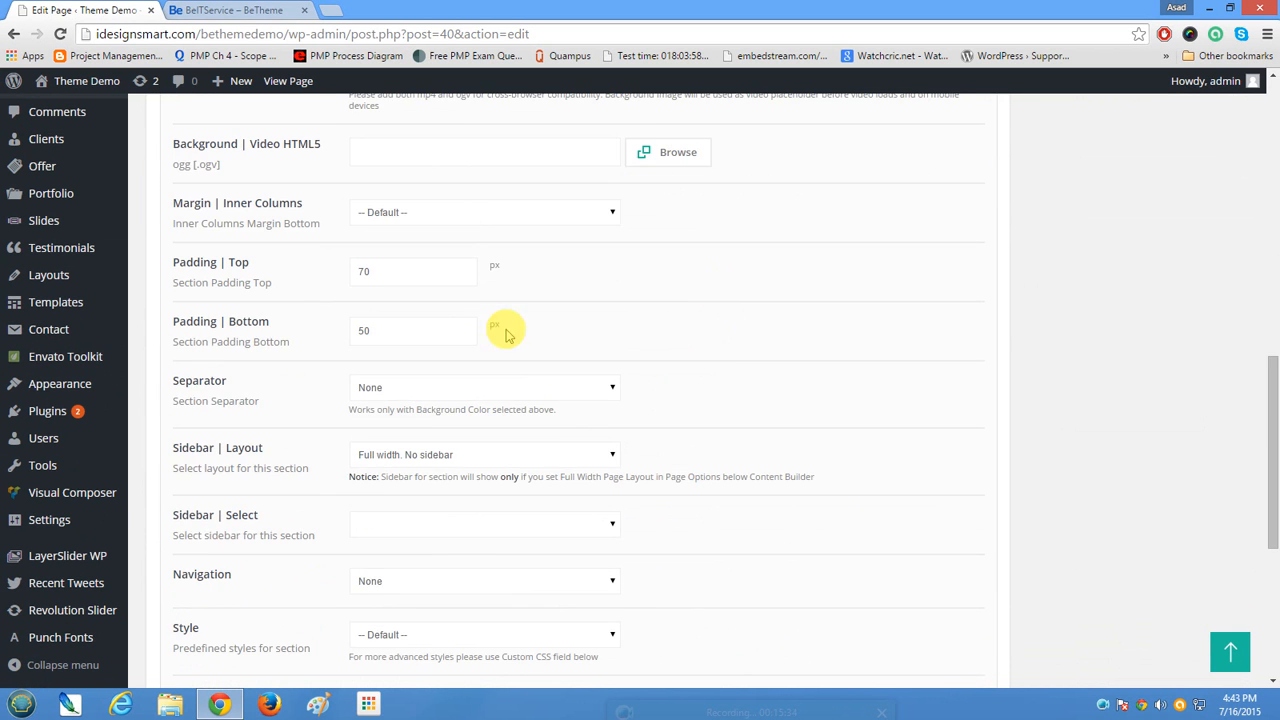
{"action": "scroll", "coordinate": [206, 594], "scroll_direction": "down", "scroll_amount": 3}
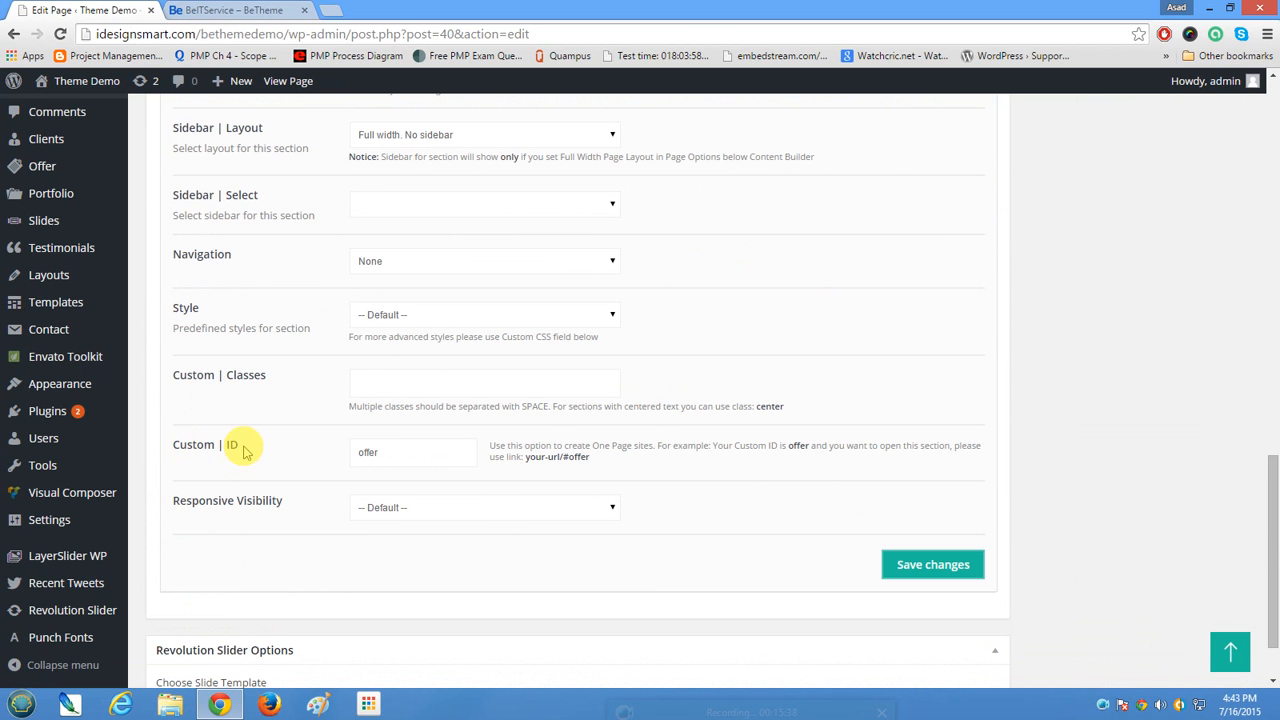
{"action": "left_click_drag", "start_coordinate": [240, 445], "coordinate": [183, 433]}
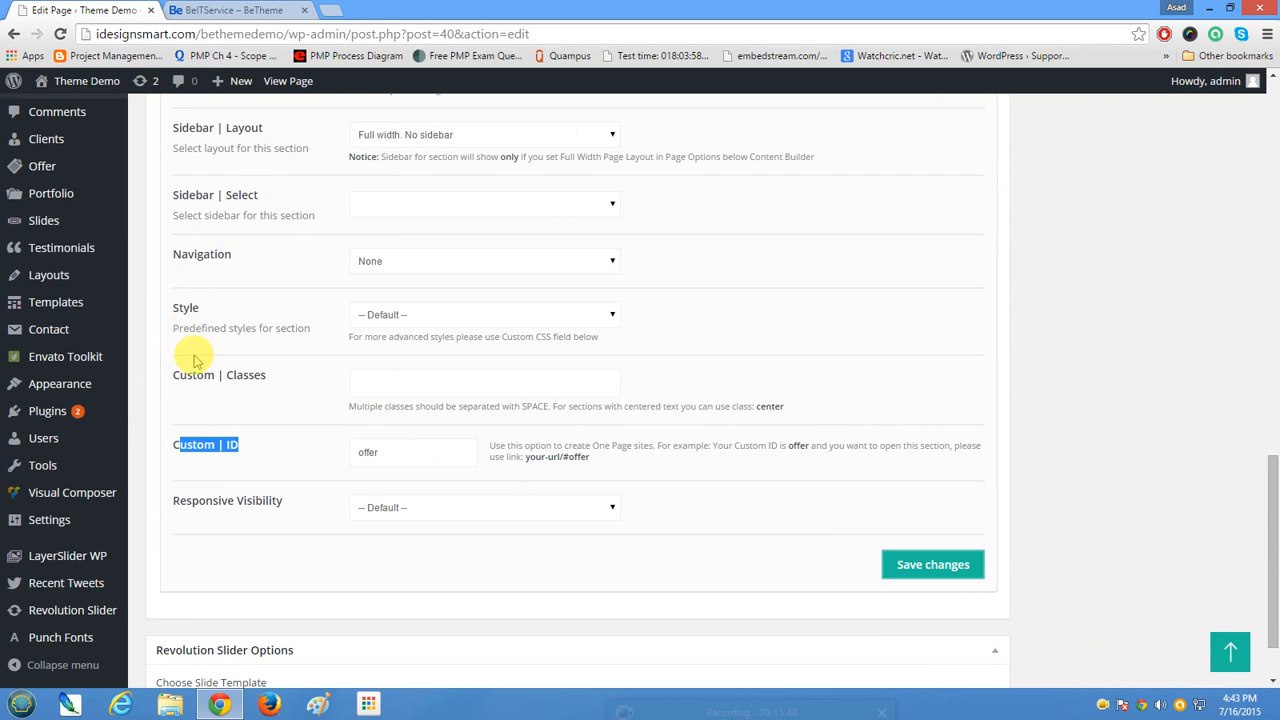
{"action": "scroll", "coordinate": [198, 345], "scroll_direction": "up", "scroll_amount": 2}
{"action": "scroll", "coordinate": [193, 361], "scroll_direction": "up", "scroll_amount": 3}
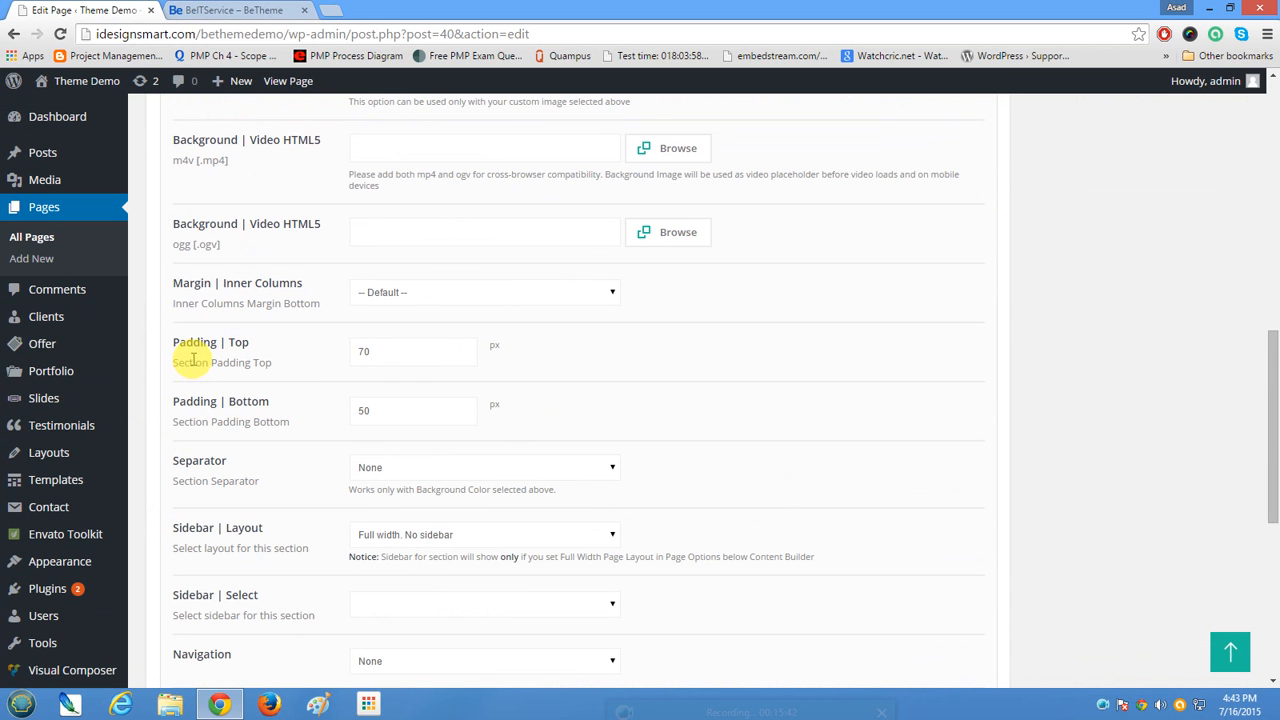
{"action": "left_click_drag", "start_coordinate": [172, 347], "coordinate": [280, 343]}
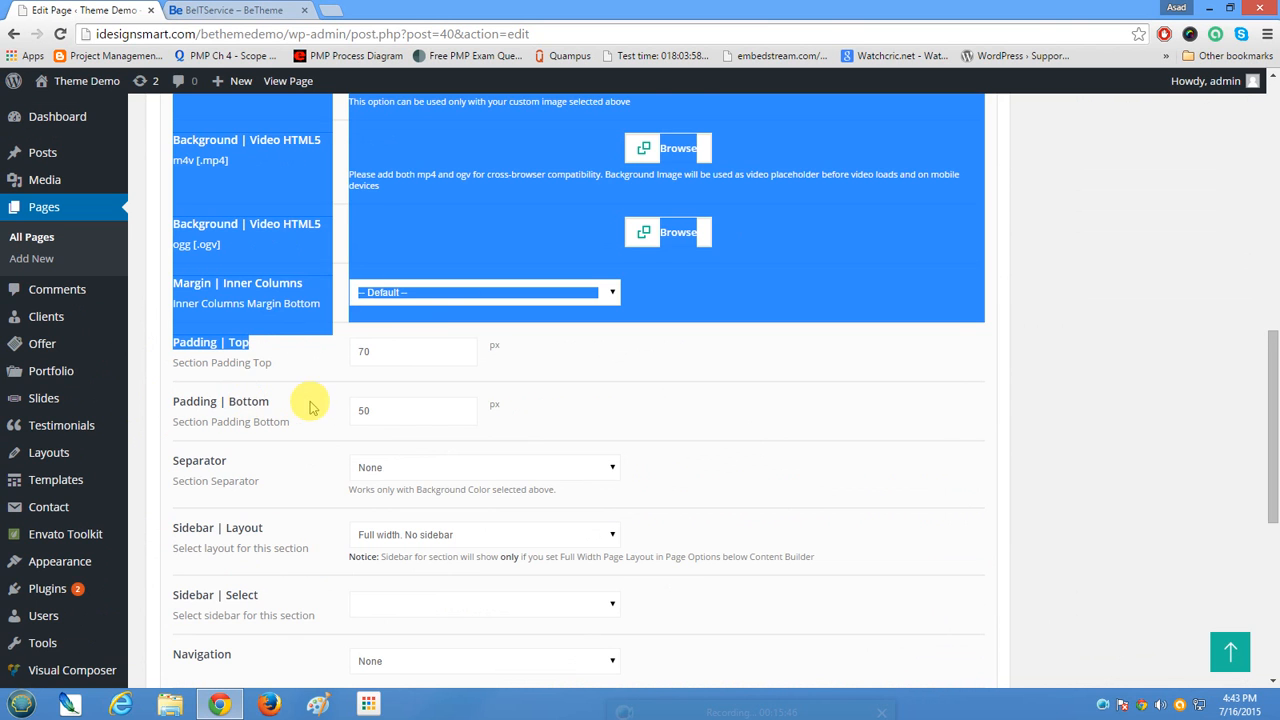
{"action": "scroll", "coordinate": [305, 400], "scroll_direction": "up", "scroll_amount": 3}
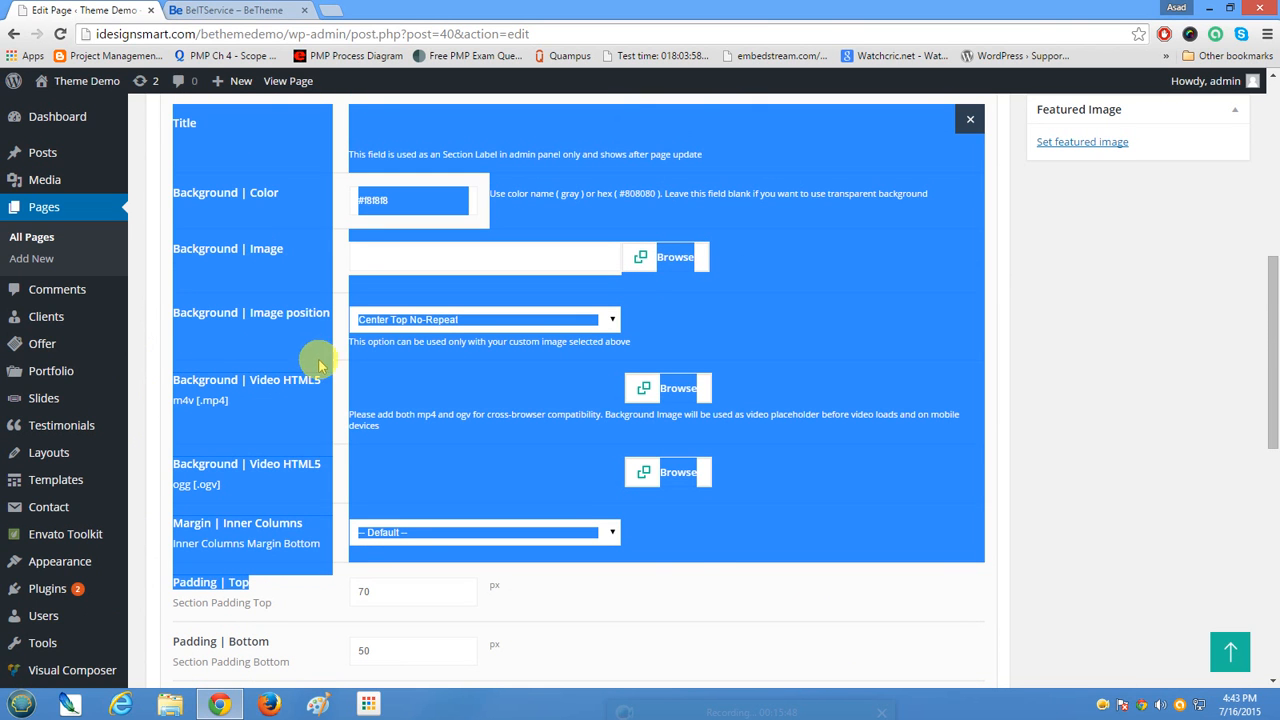
{"action": "left_click", "coordinate": [1119, 291]}
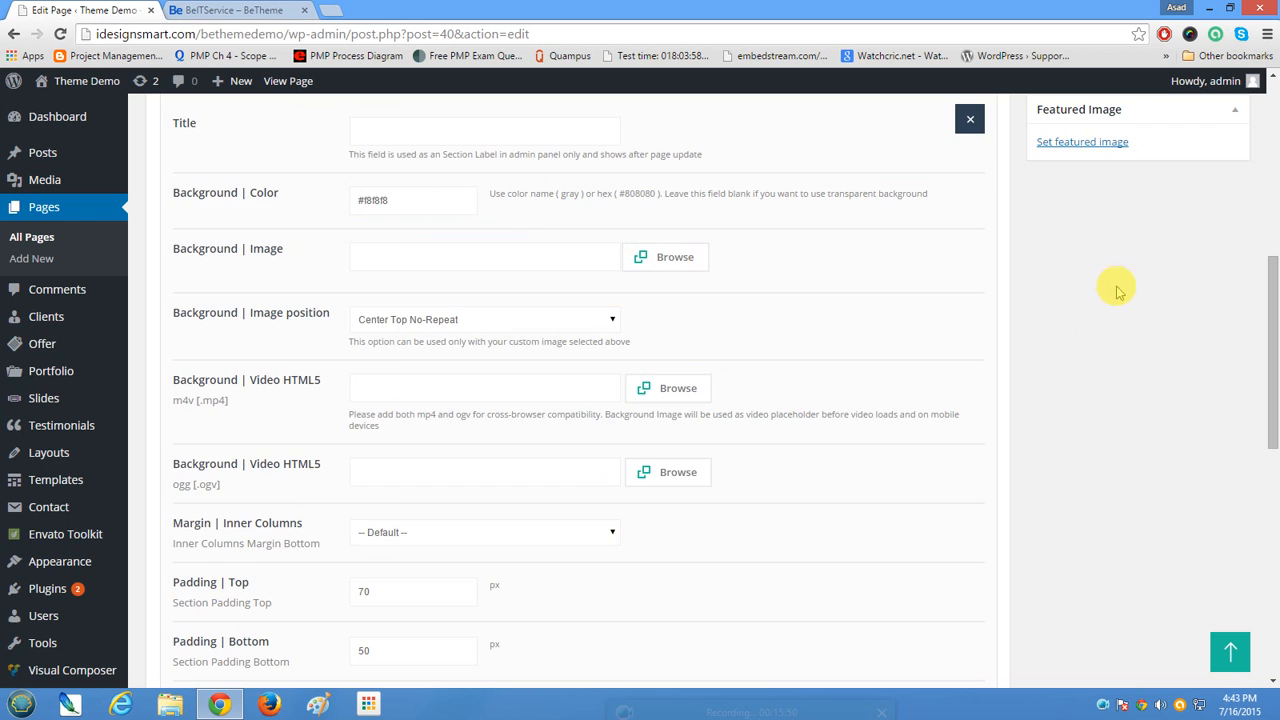
Save the section's settings and return to the builder's section layout.
{"action": "scroll", "coordinate": [951, 457], "scroll_direction": "up", "scroll_amount": 3}
{"action": "scroll", "coordinate": [958, 460], "scroll_direction": "down", "scroll_amount": 7}
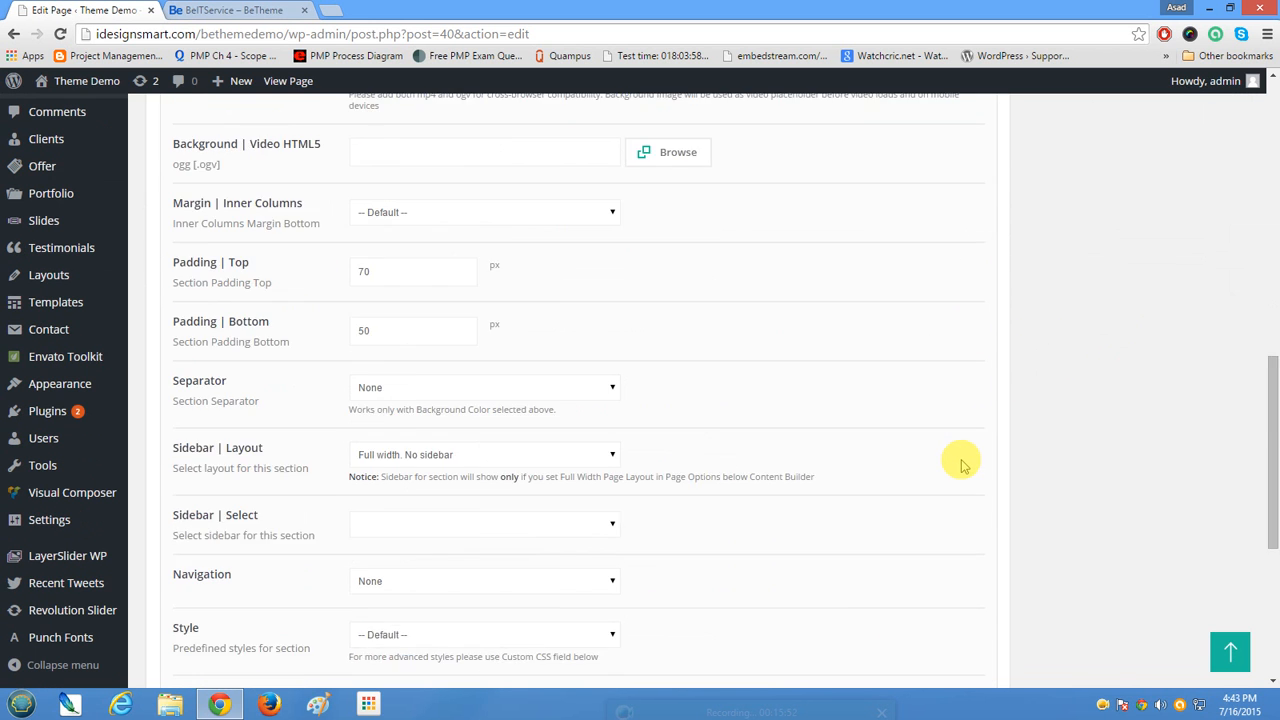
{"action": "scroll", "coordinate": [962, 463], "scroll_direction": "down", "scroll_amount": 3}
{"action": "left_click", "coordinate": [912, 637]}
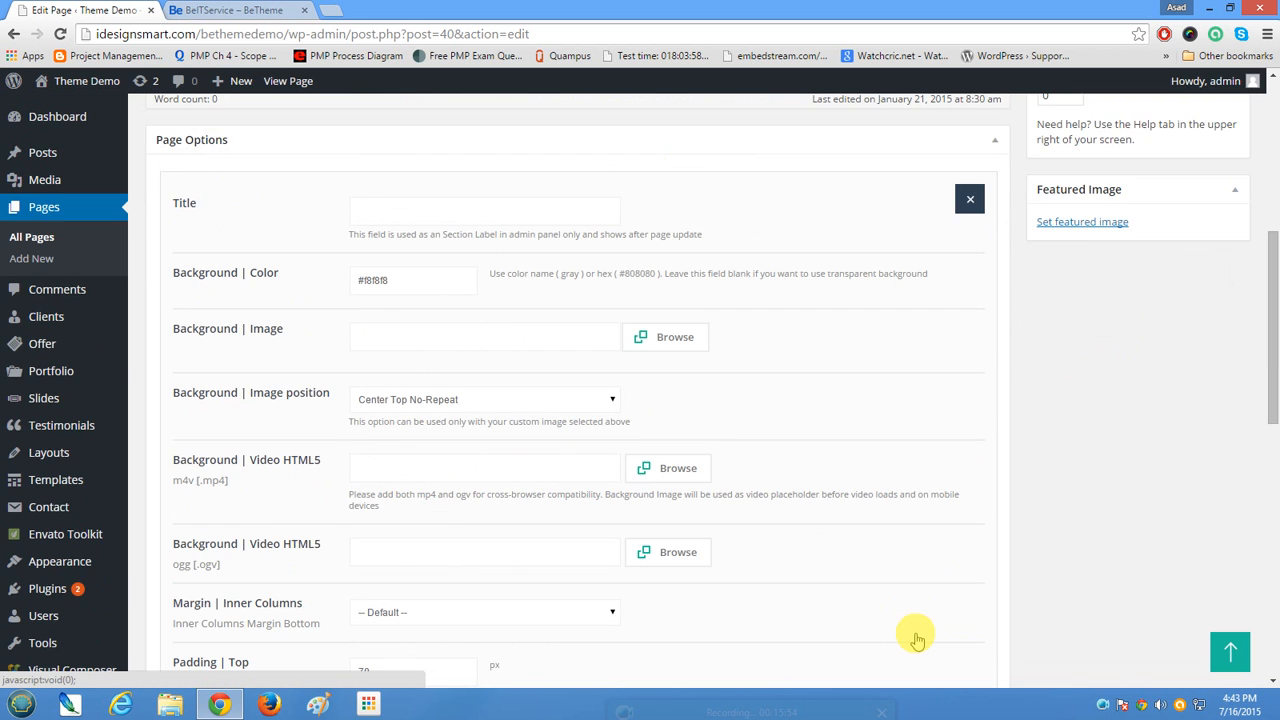
{"action": "left_click", "coordinate": [968, 199]}
{"action": "scroll", "coordinate": [760, 478], "scroll_direction": "down", "scroll_amount": 2}
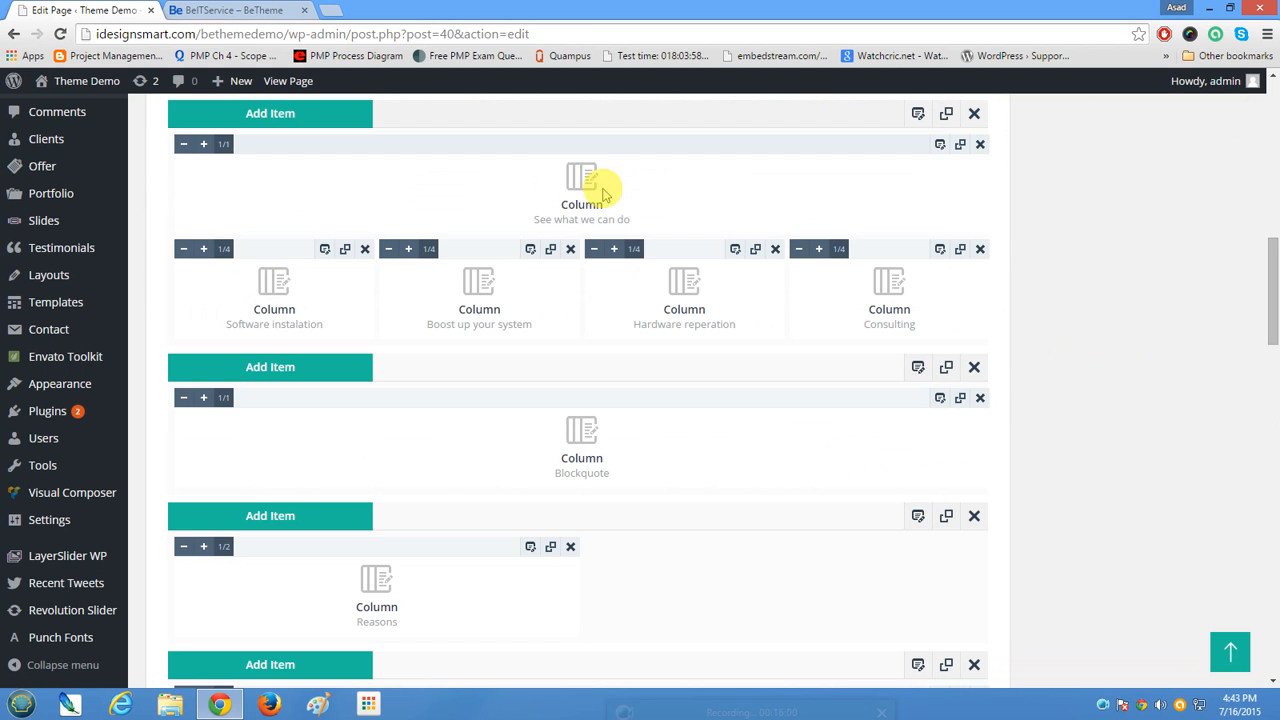
Close the BeITService demo site and return to the Home page's builder layout.
{"action": "left_click", "coordinate": [255, 9]}
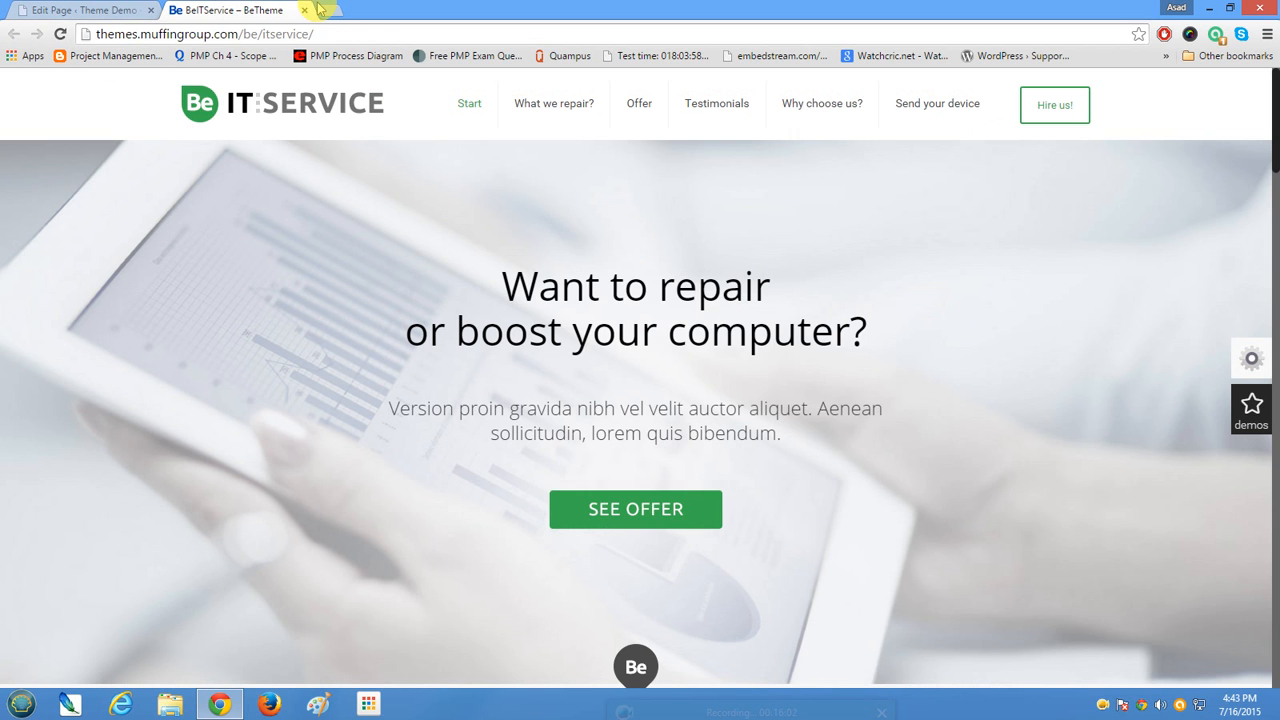
{"action": "left_click", "coordinate": [305, 11]}
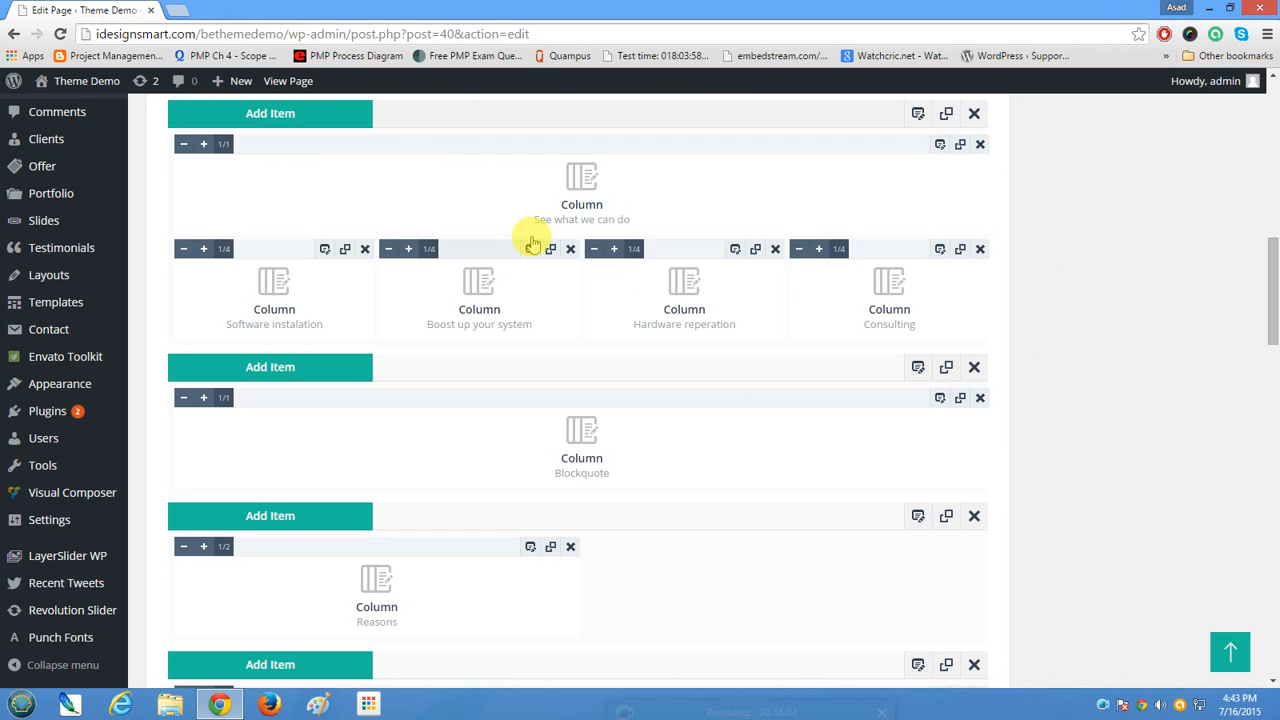
{"action": "left_click_drag", "start_coordinate": [533, 218], "coordinate": [560, 222]}
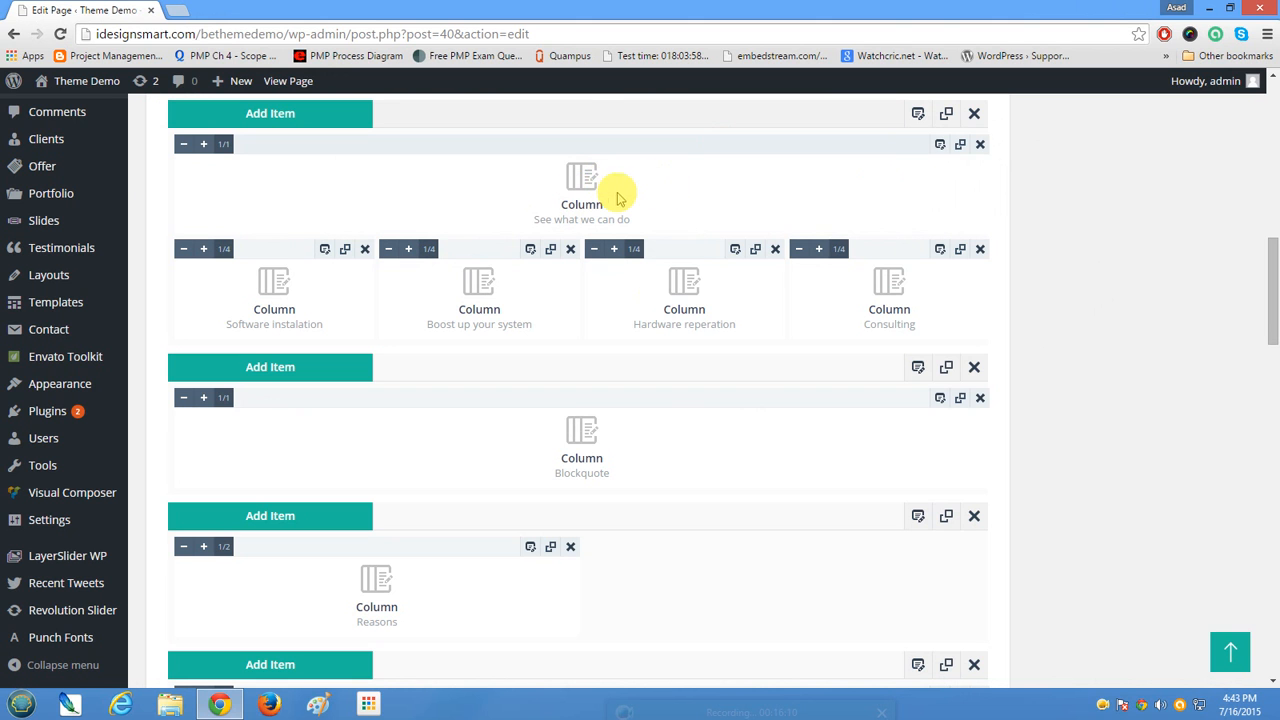
Open the See what we can do column for editing and examine its title, image shortcode and heading markup.
{"action": "left_click", "coordinate": [940, 146]}
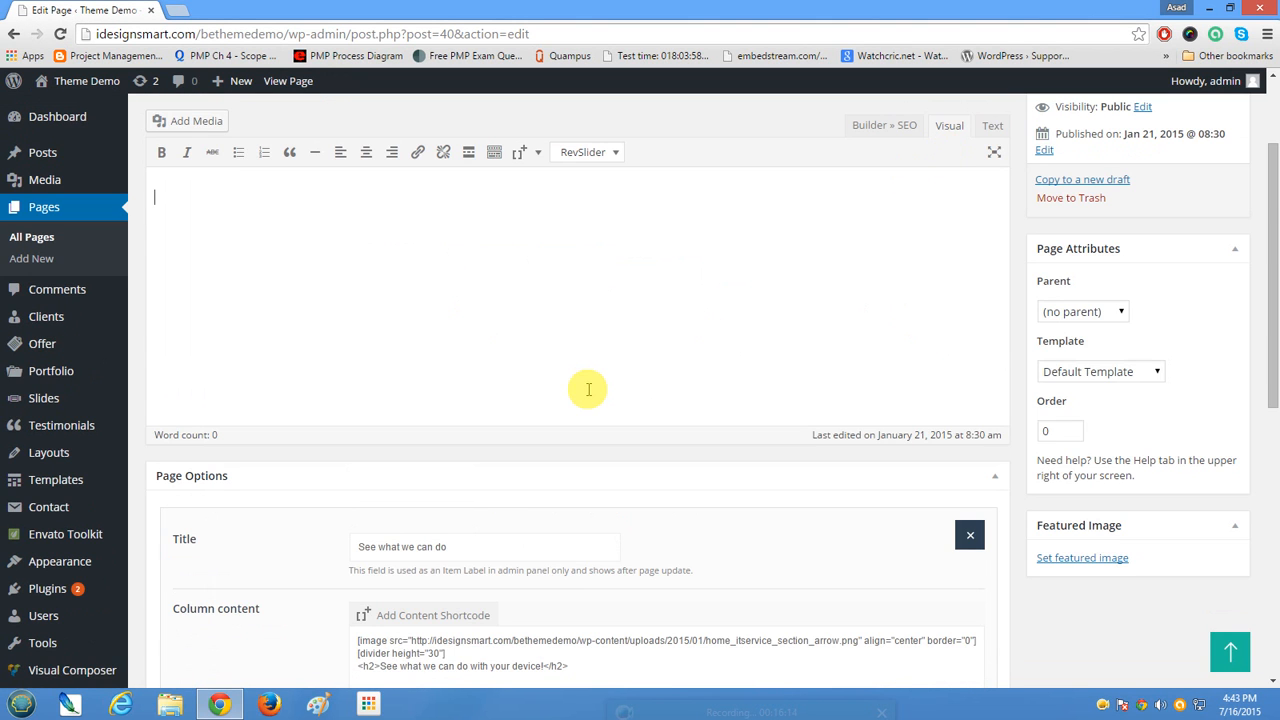
{"action": "scroll", "coordinate": [586, 386], "scroll_direction": "down", "scroll_amount": 2}
{"action": "left_click_drag", "start_coordinate": [418, 310], "coordinate": [291, 299]}
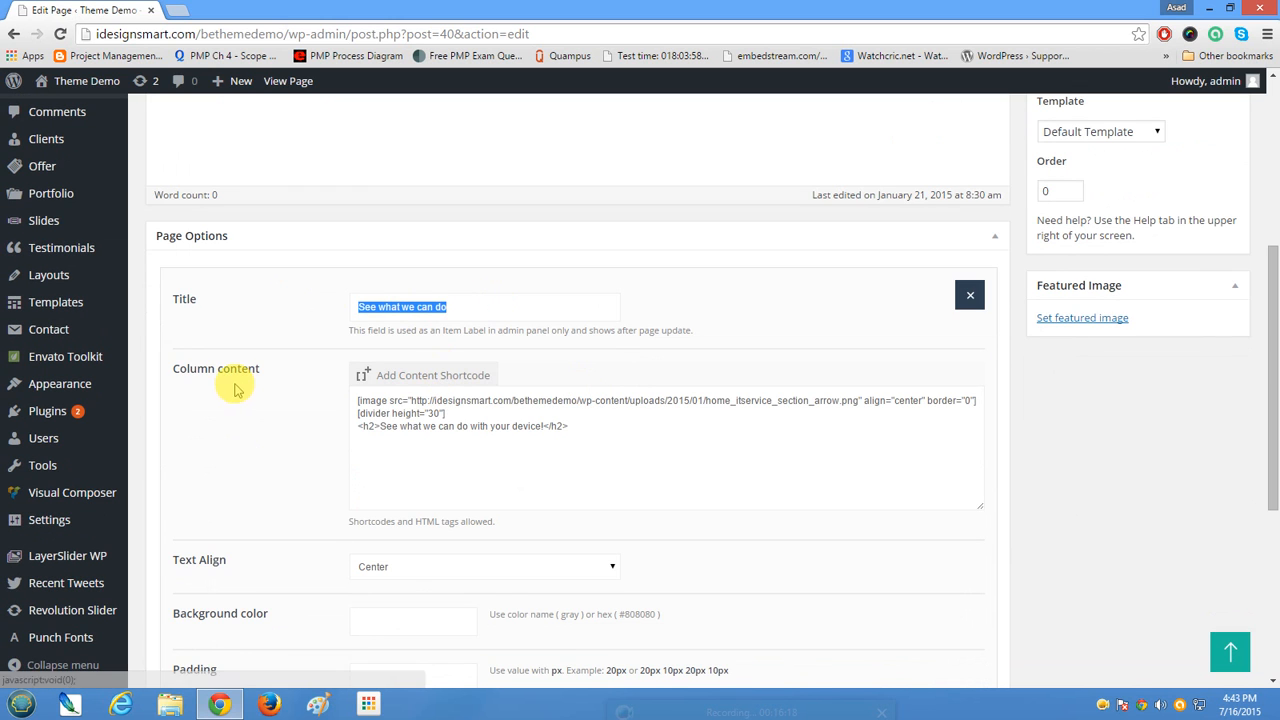
{"action": "left_click_drag", "start_coordinate": [600, 430], "coordinate": [311, 376]}
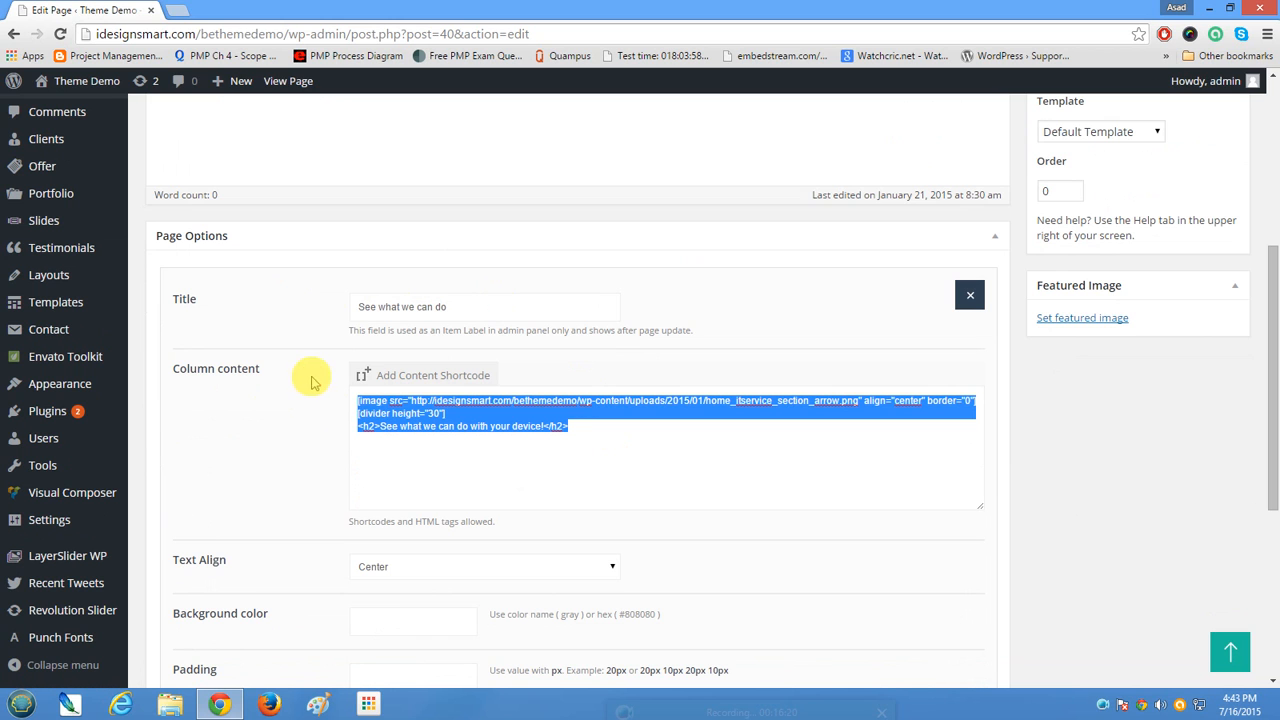
{"action": "left_click", "coordinate": [584, 470]}
{"action": "left_click_drag", "start_coordinate": [541, 426], "coordinate": [372, 429]}
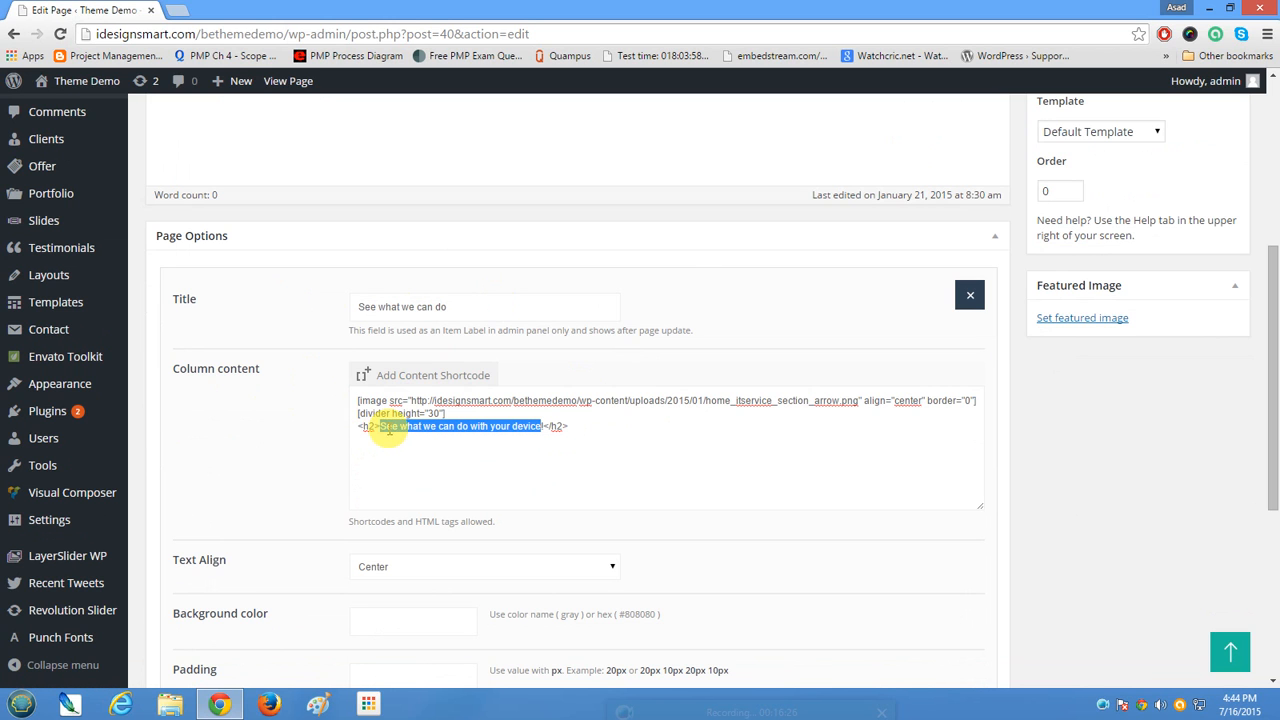
{"action": "left_click_drag", "start_coordinate": [358, 400], "coordinate": [737, 417]}
{"action": "left_click", "coordinate": [704, 470]}
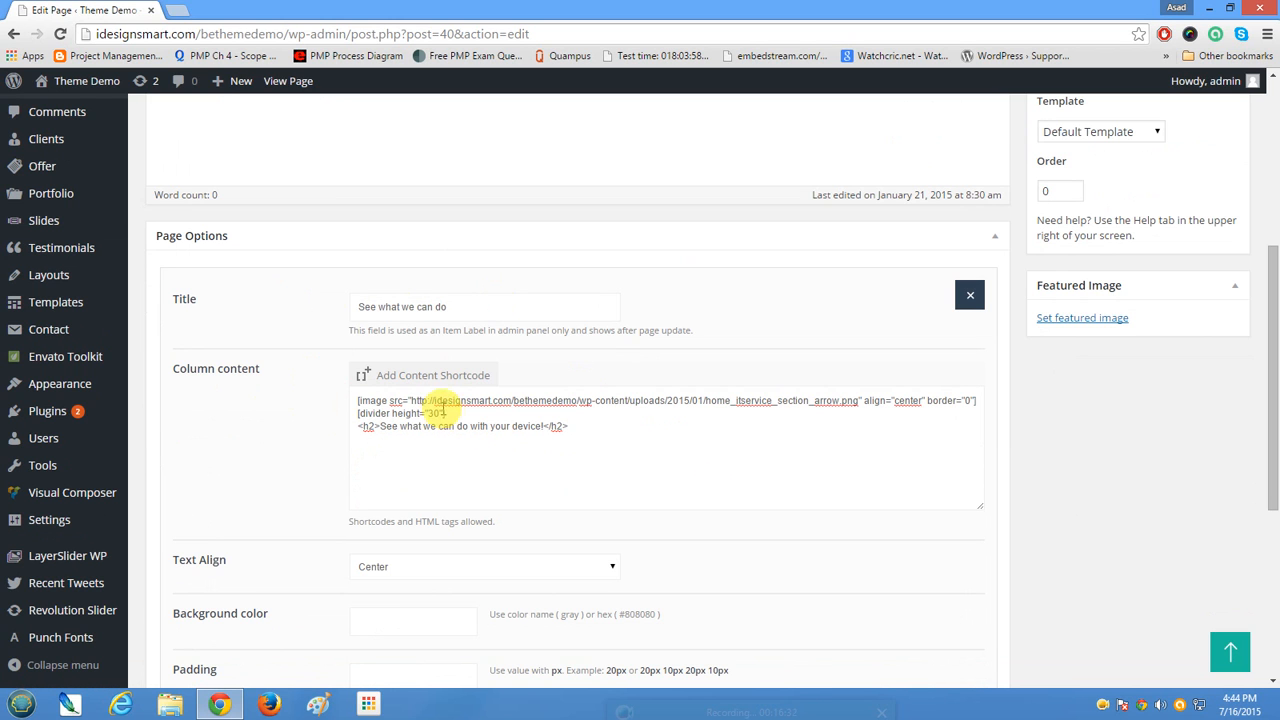
{"action": "left_click_drag", "start_coordinate": [355, 400], "coordinate": [911, 442]}
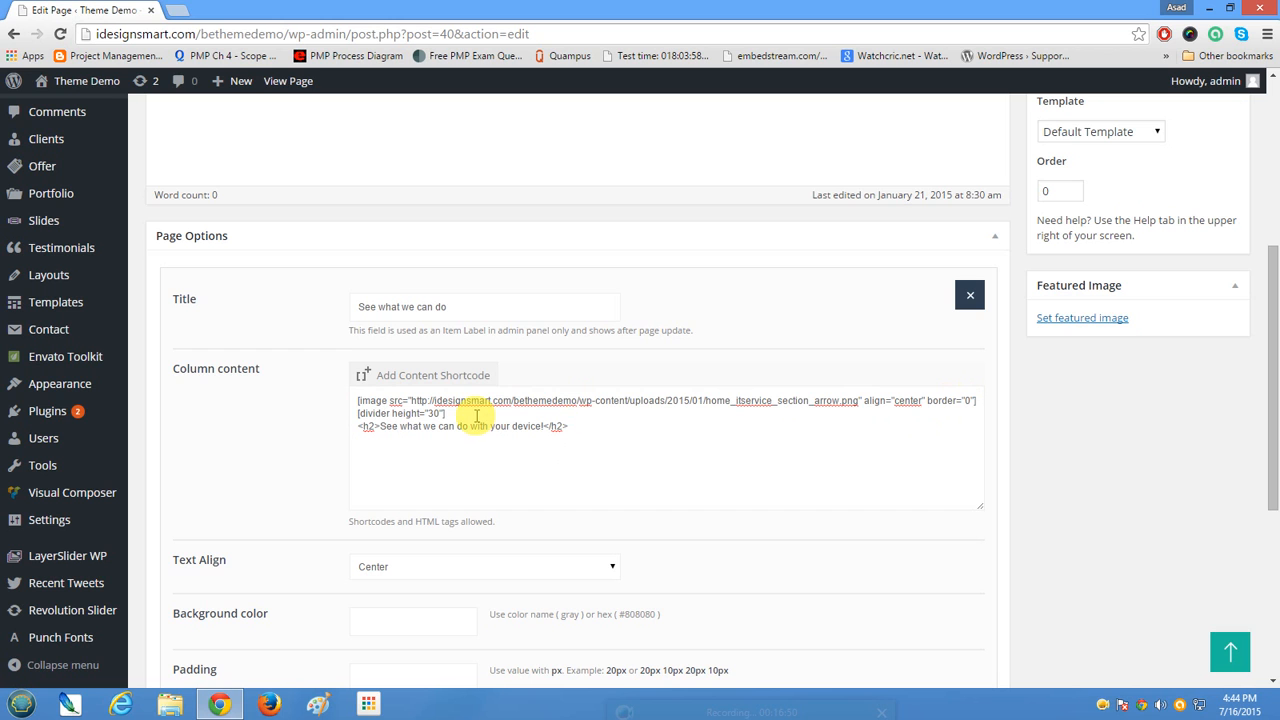
Below the column's h2 heading, add [divider height="30"] and an h3 heading with the author's first name followed by "ADDED THIS".
{"action": "left_click_drag", "start_coordinate": [446, 413], "coordinate": [321, 411]}
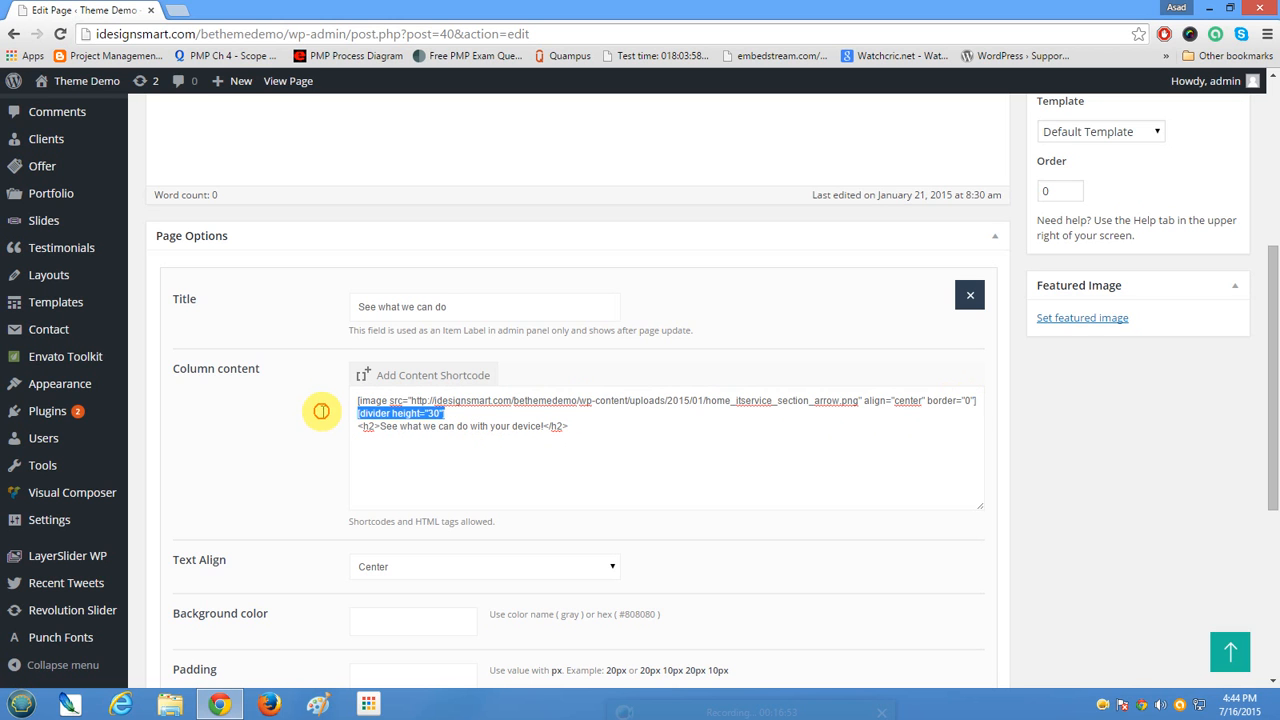
{"action": "left_click", "coordinate": [587, 429]}
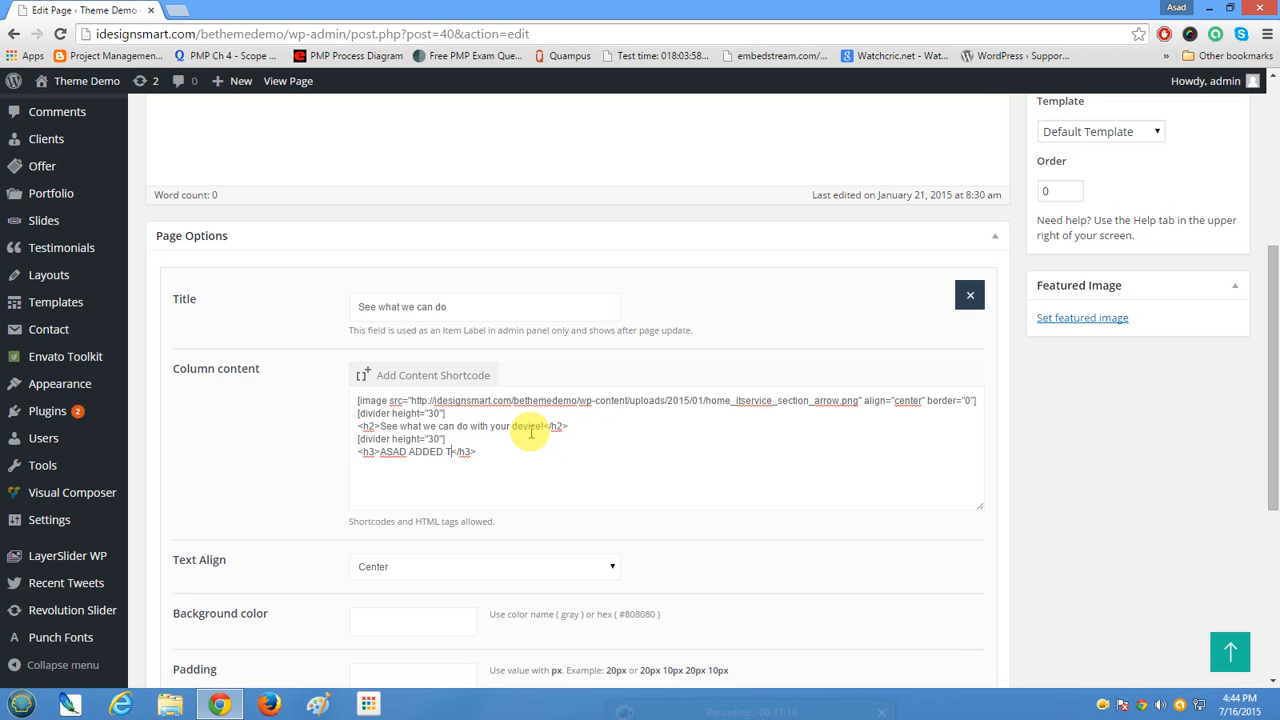
{"action": "scroll", "coordinate": [674, 394], "scroll_direction": "down", "scroll_amount": 2}
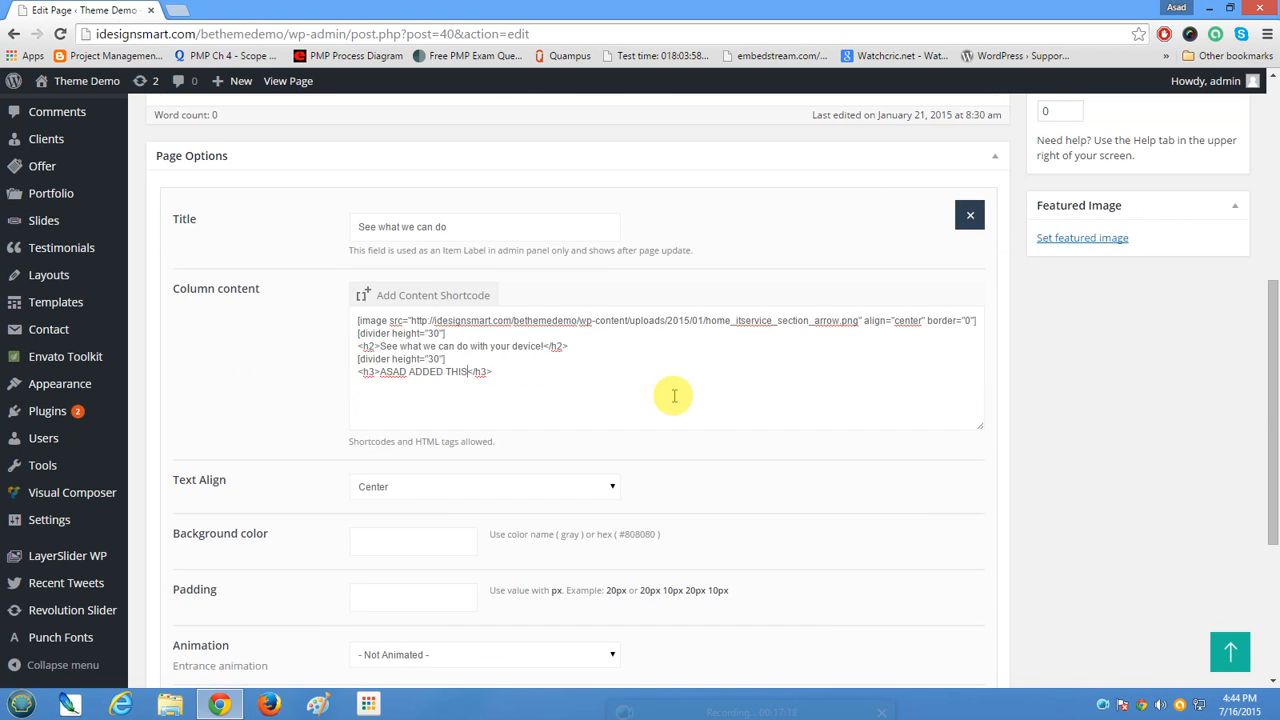
{"action": "scroll", "coordinate": [670, 392], "scroll_direction": "up", "scroll_amount": 2}
Review the column's Text Align and entrance Animation options without changing them.
{"action": "scroll", "coordinate": [674, 394], "scroll_direction": "down", "scroll_amount": 3}
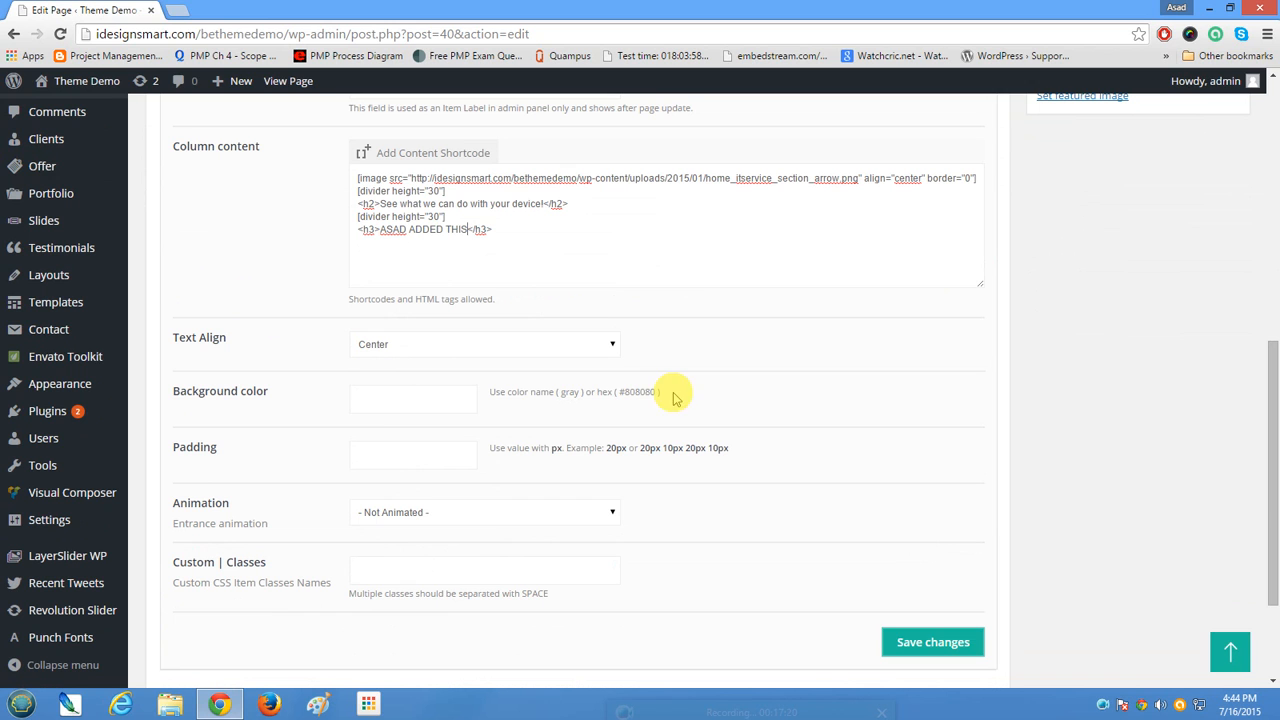
{"action": "left_click", "coordinate": [474, 350]}
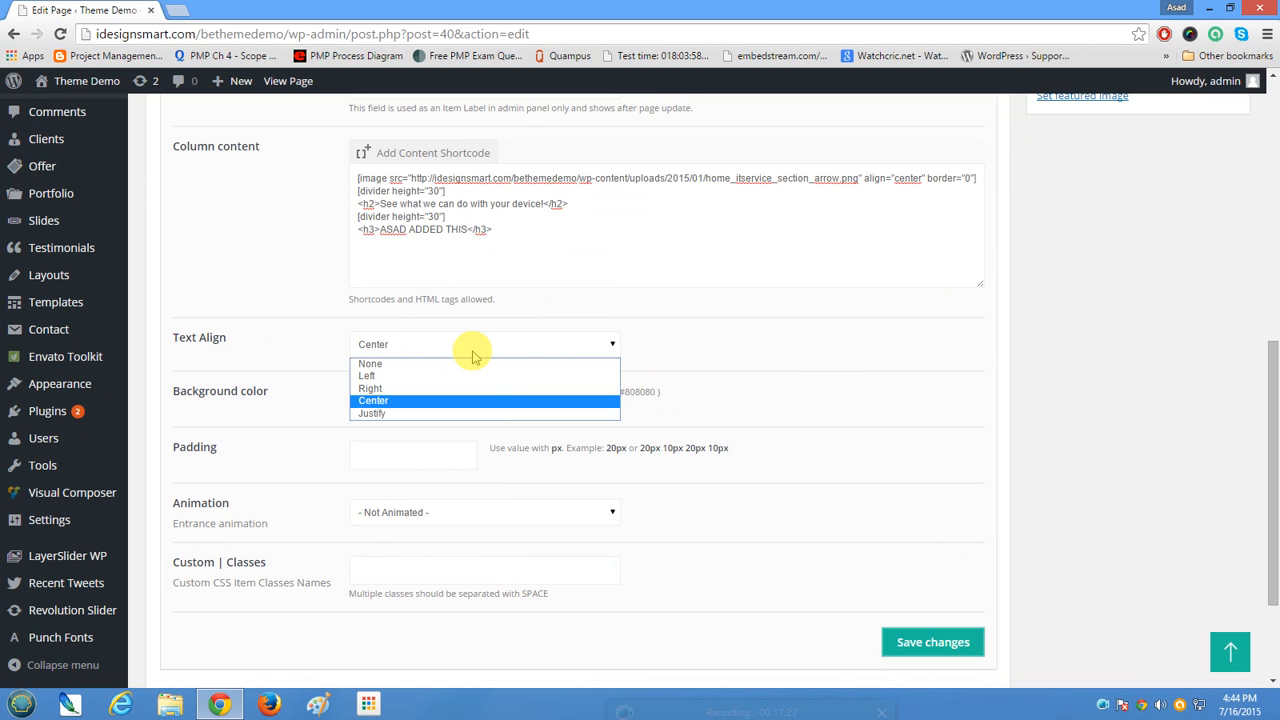
{"action": "left_click", "coordinate": [474, 350]}
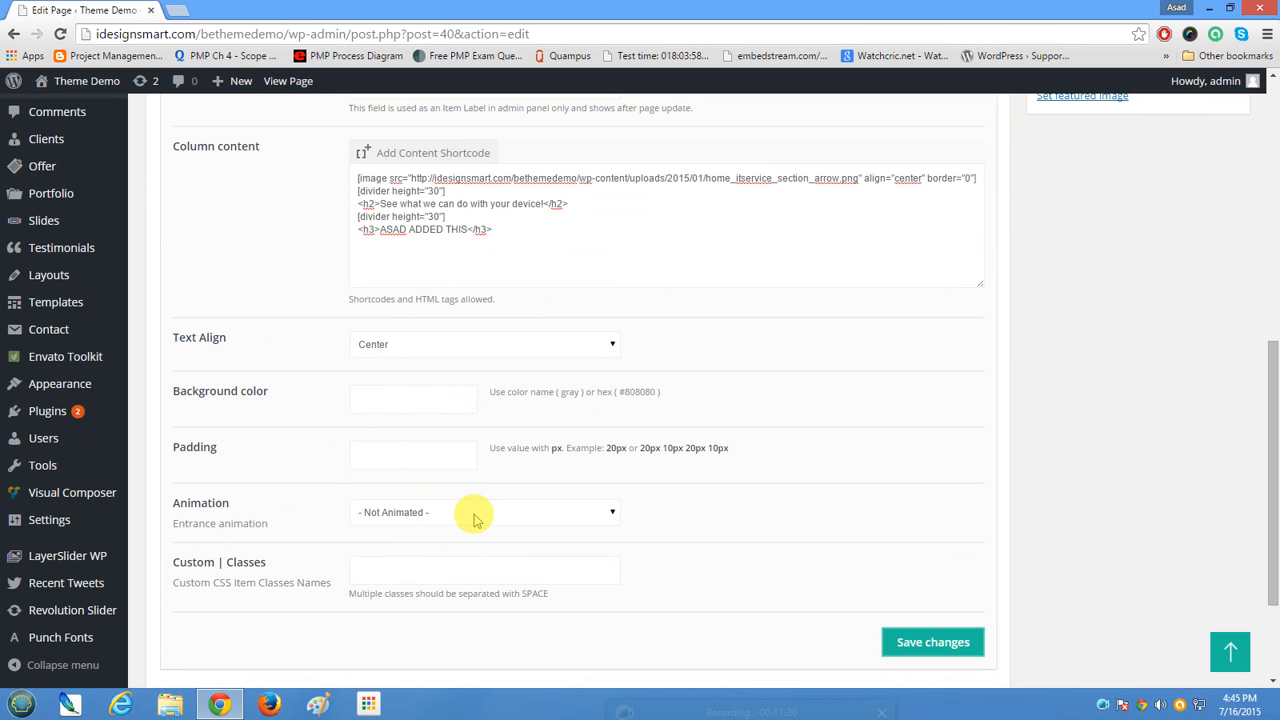
{"action": "left_click", "coordinate": [388, 515]}
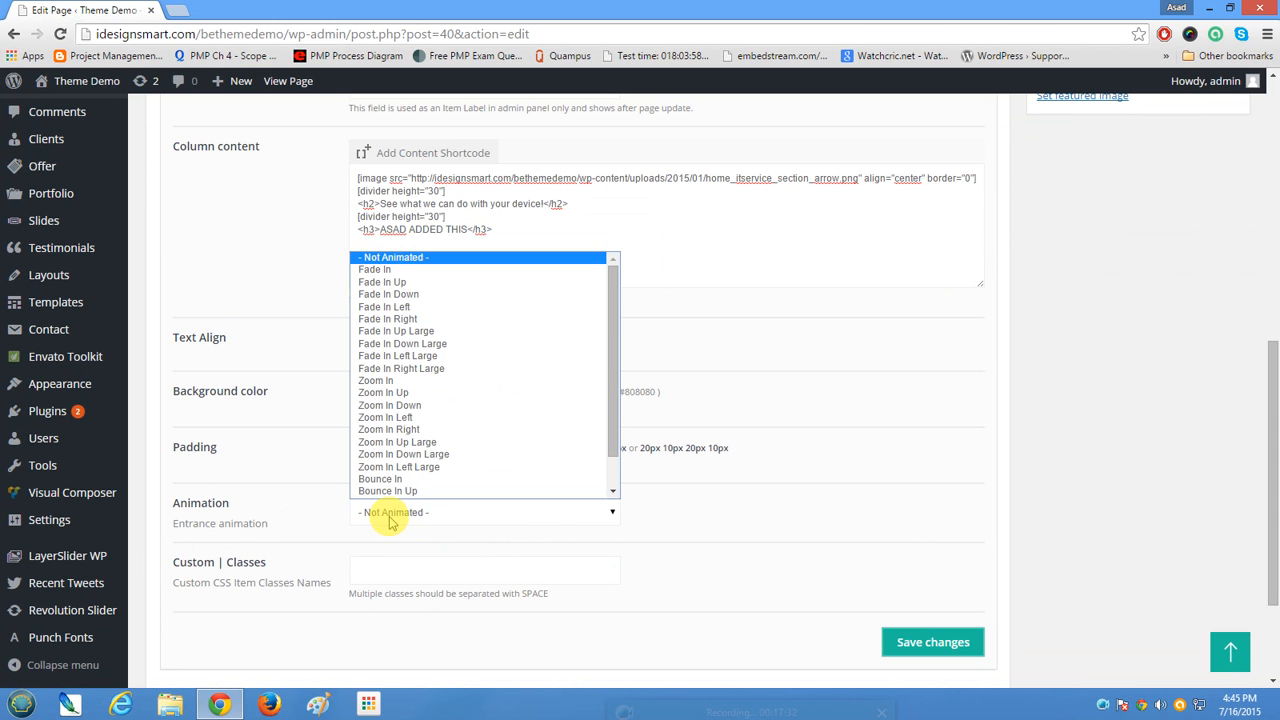
{"action": "left_click", "coordinate": [806, 450]}
{"action": "scroll", "coordinate": [806, 450], "scroll_direction": "down", "scroll_amount": 2}
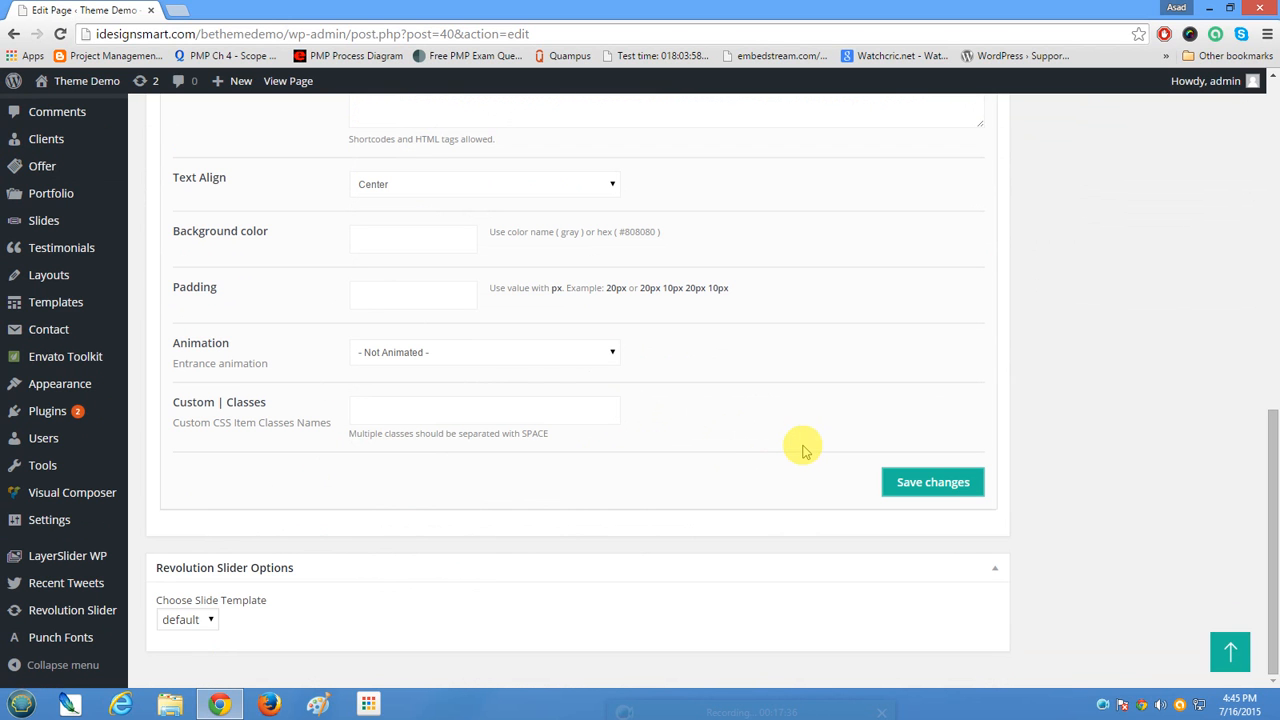
Save the column's changes and update the Home page.
{"action": "left_click", "coordinate": [933, 484]}
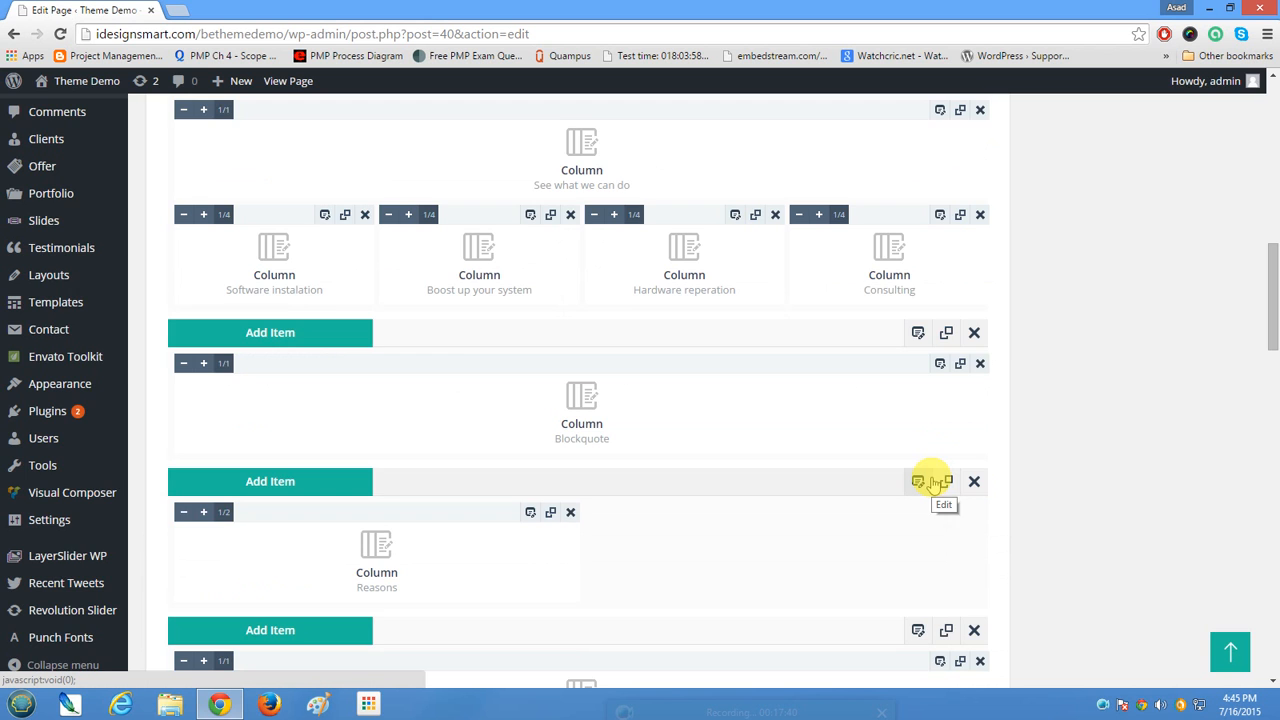
{"action": "scroll", "coordinate": [930, 484], "scroll_direction": "up", "scroll_amount": 6}
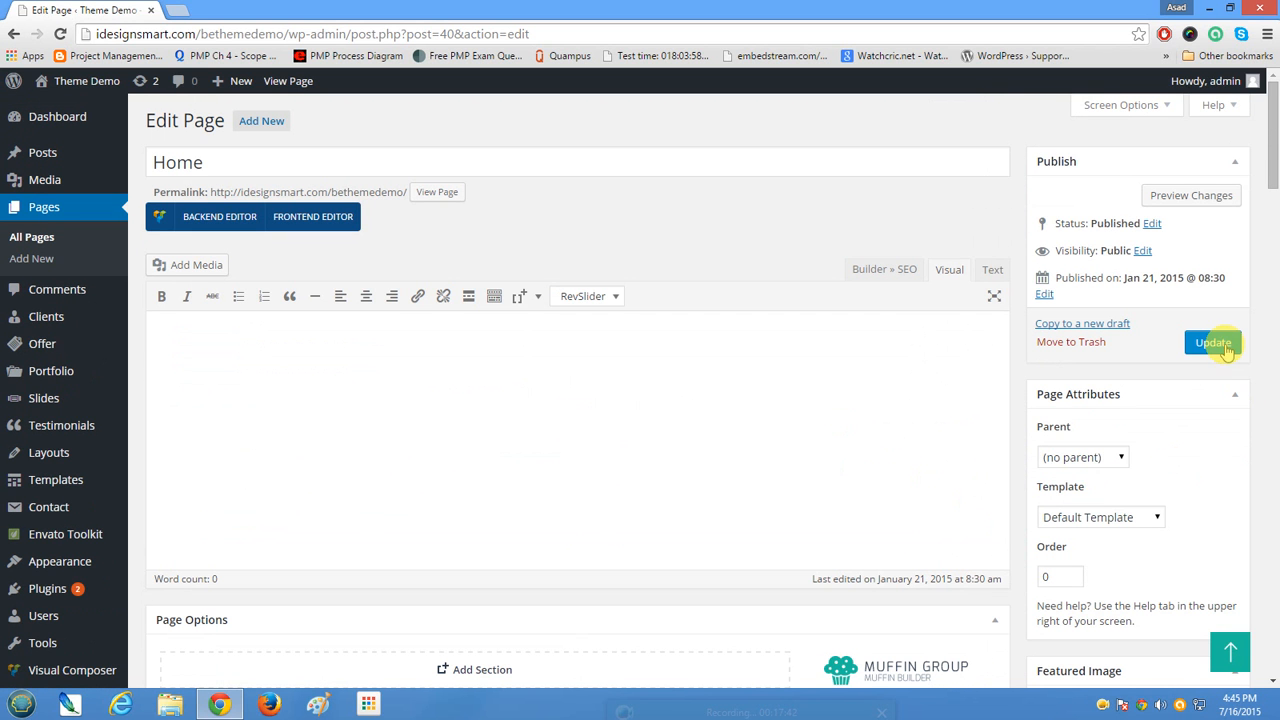
{"action": "left_click", "coordinate": [1225, 348]}
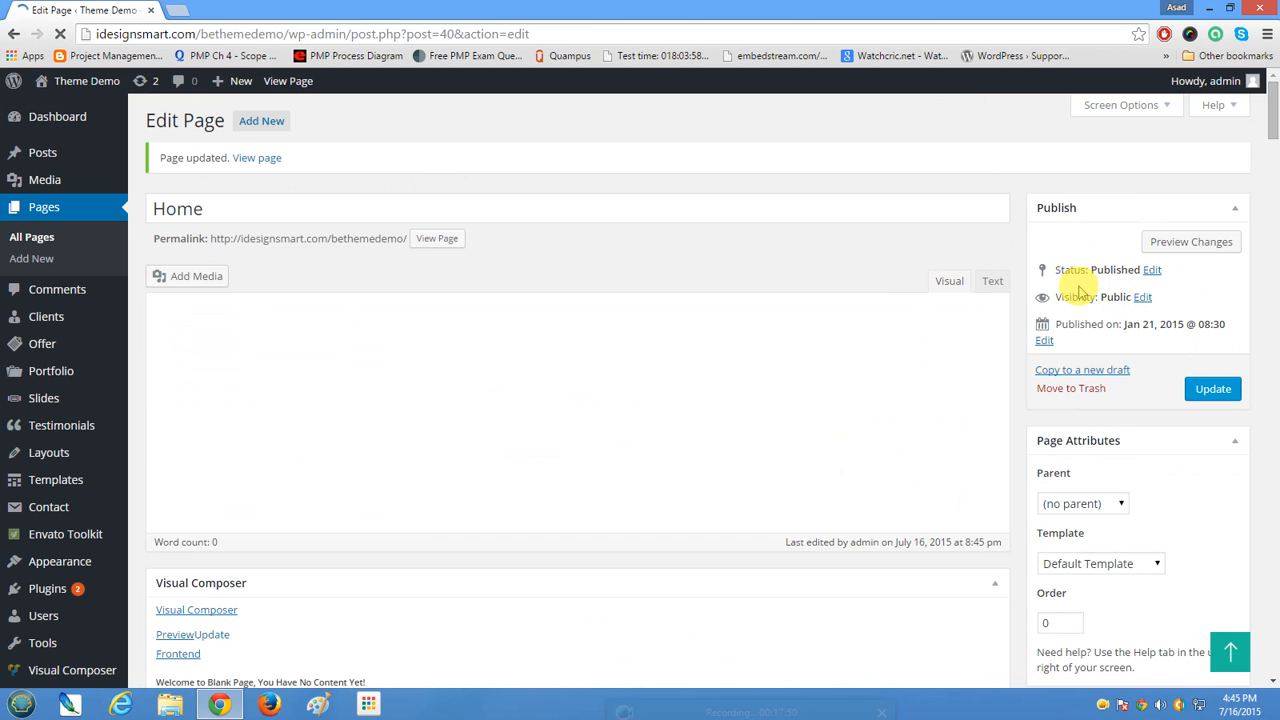
View the Home page in a new tab and check the added heading and the service boxes below it.
{"action": "right_click", "coordinate": [285, 88]}
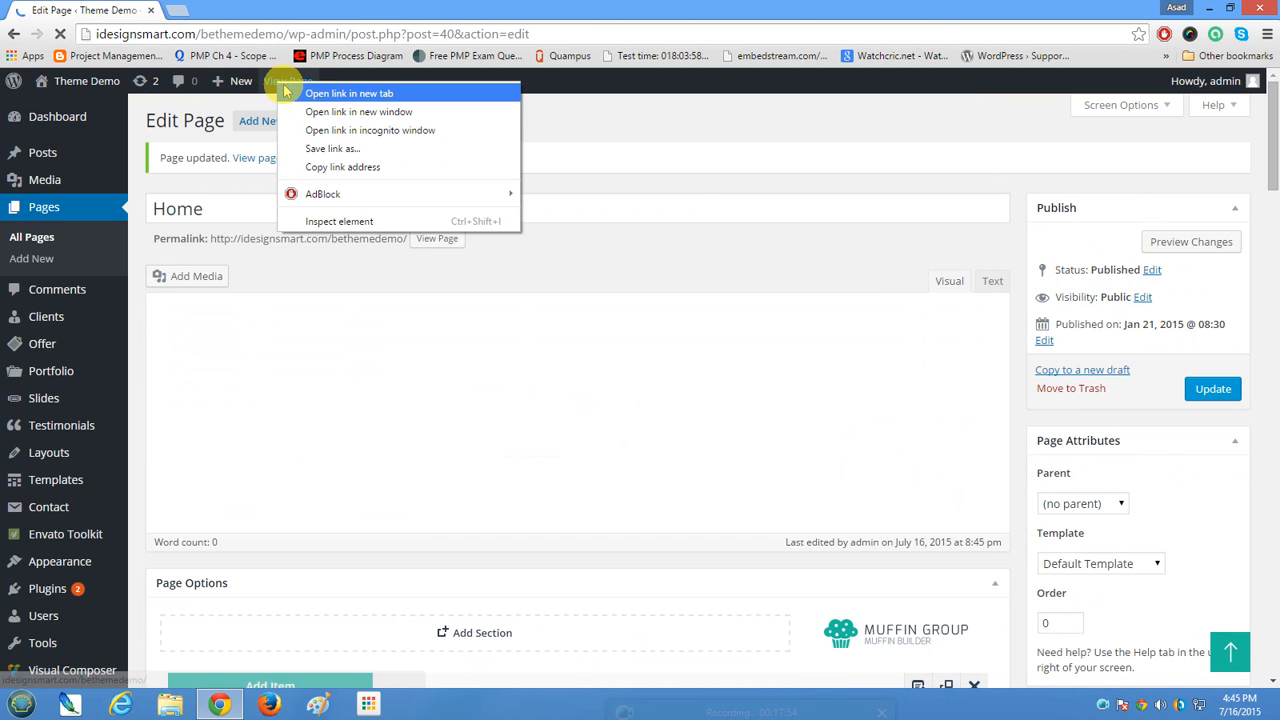
{"action": "left_click", "coordinate": [350, 93]}
{"action": "left_click", "coordinate": [258, 8]}
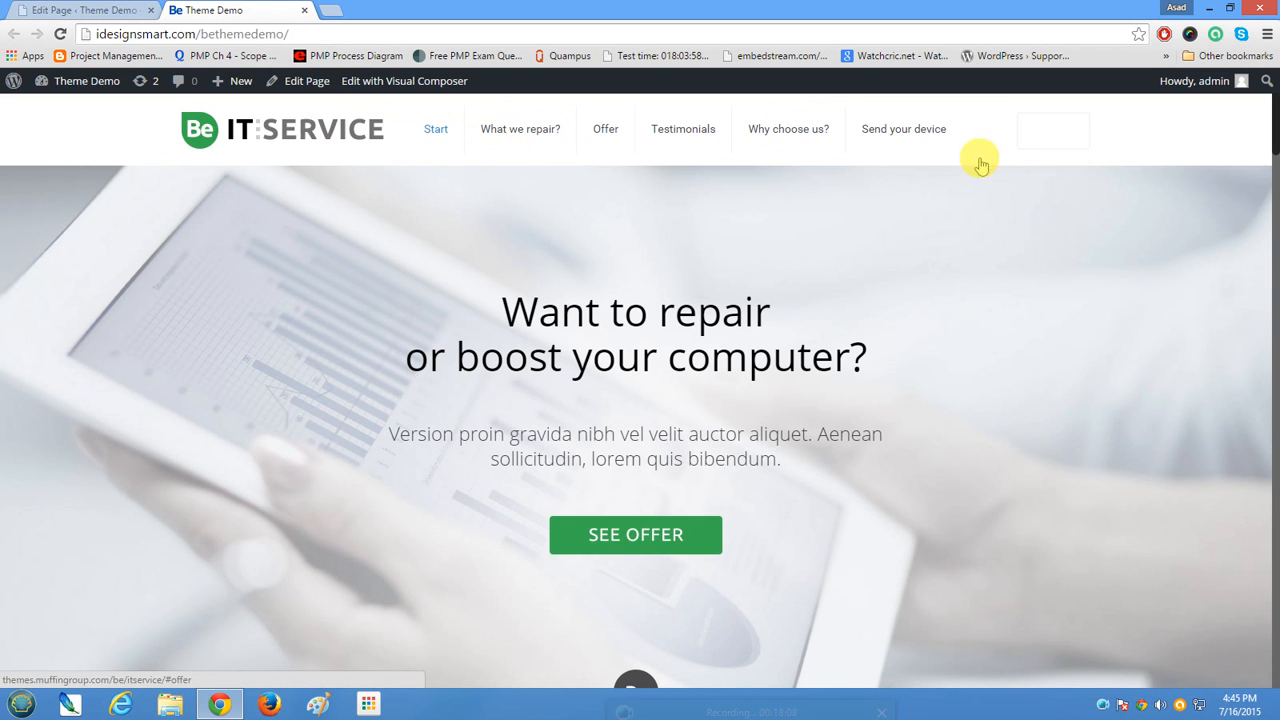
{"action": "left_click_drag", "start_coordinate": [1275, 152], "coordinate": [1249, 314]}
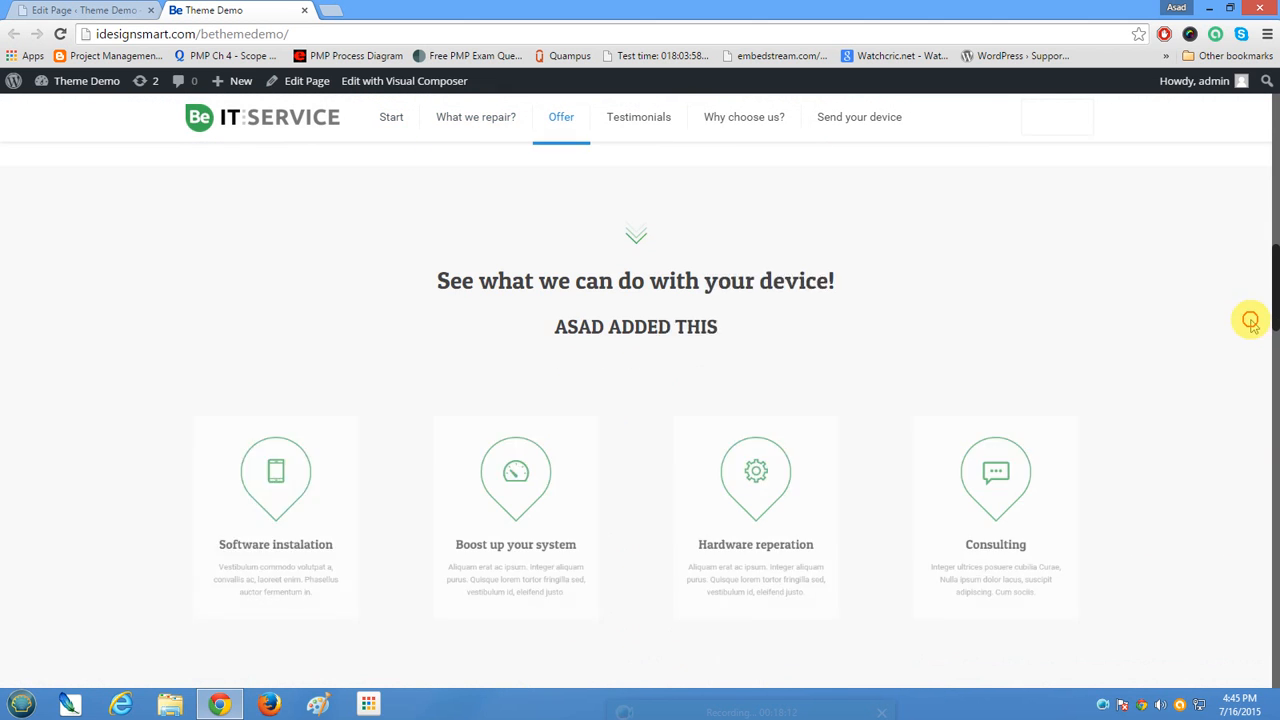
{"action": "left_click_drag", "start_coordinate": [437, 232], "coordinate": [885, 228]}
{"action": "left_click_drag", "start_coordinate": [555, 278], "coordinate": [729, 280]}
{"action": "scroll", "coordinate": [729, 294], "scroll_direction": "down", "scroll_amount": 1}
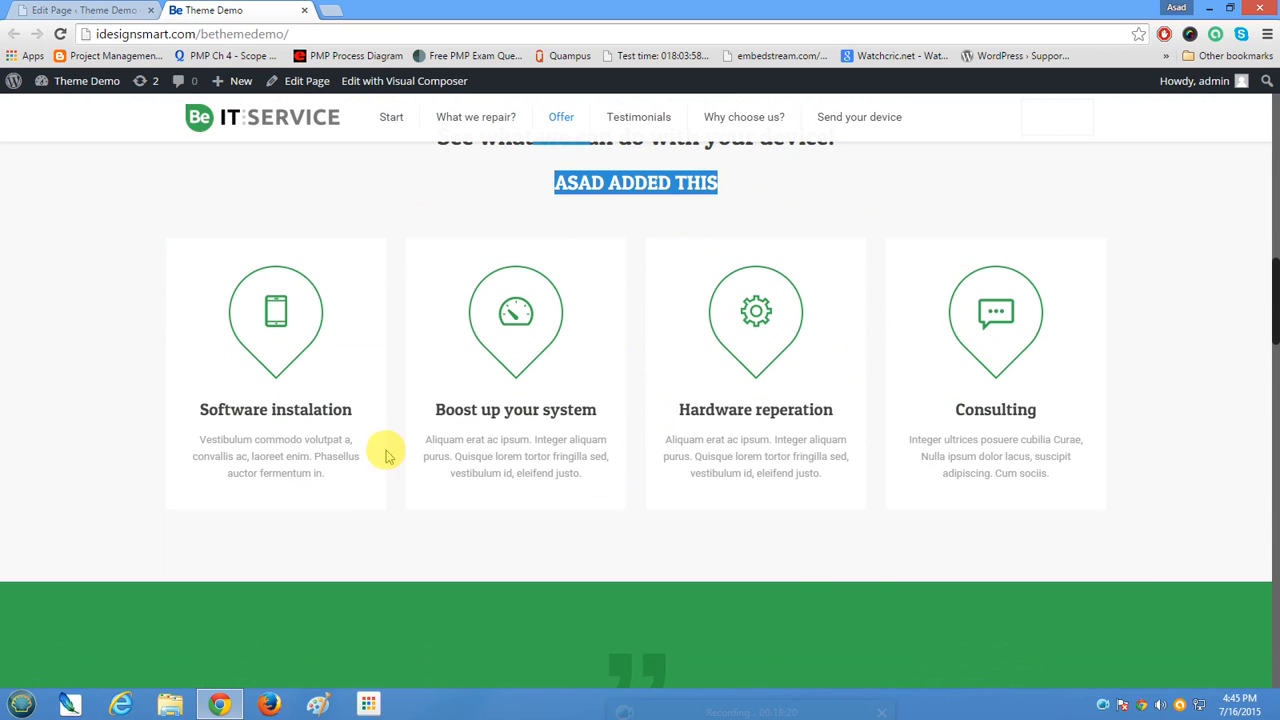
{"action": "left_click_drag", "start_coordinate": [199, 410], "coordinate": [380, 392]}
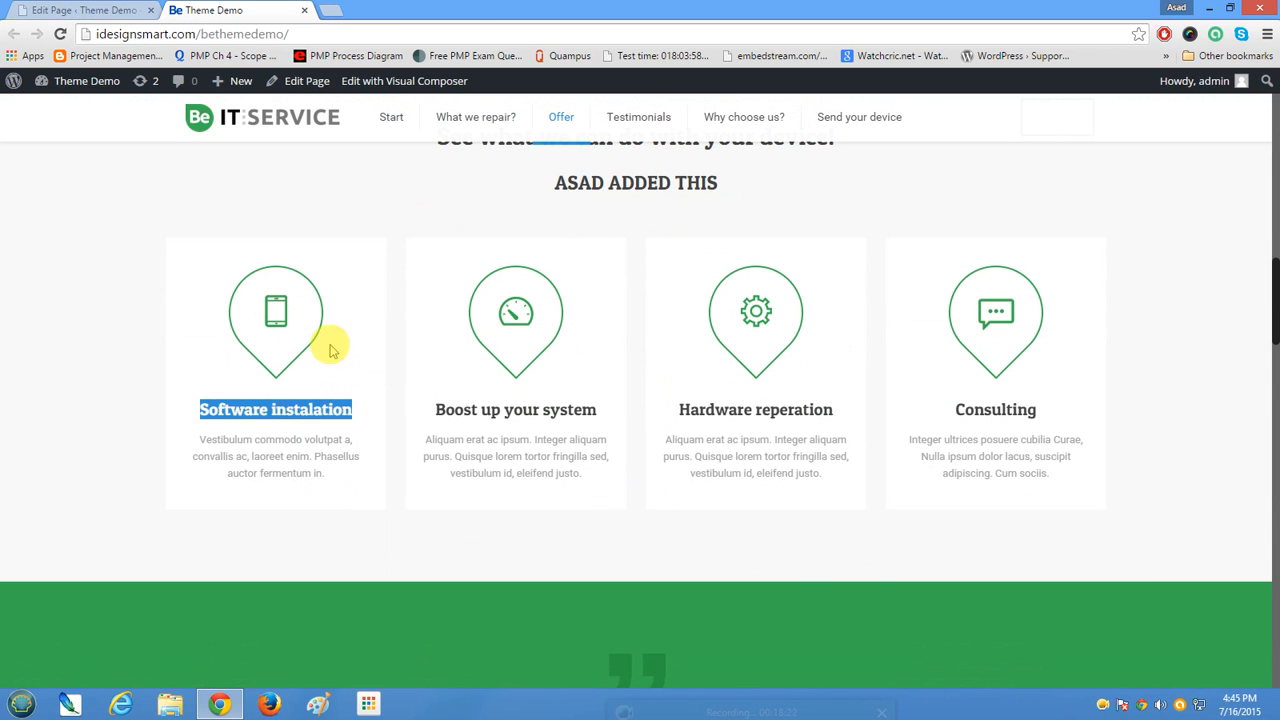
Return to the Home page editor and open the Software instalation column for editing.
{"action": "left_click", "coordinate": [90, 8]}
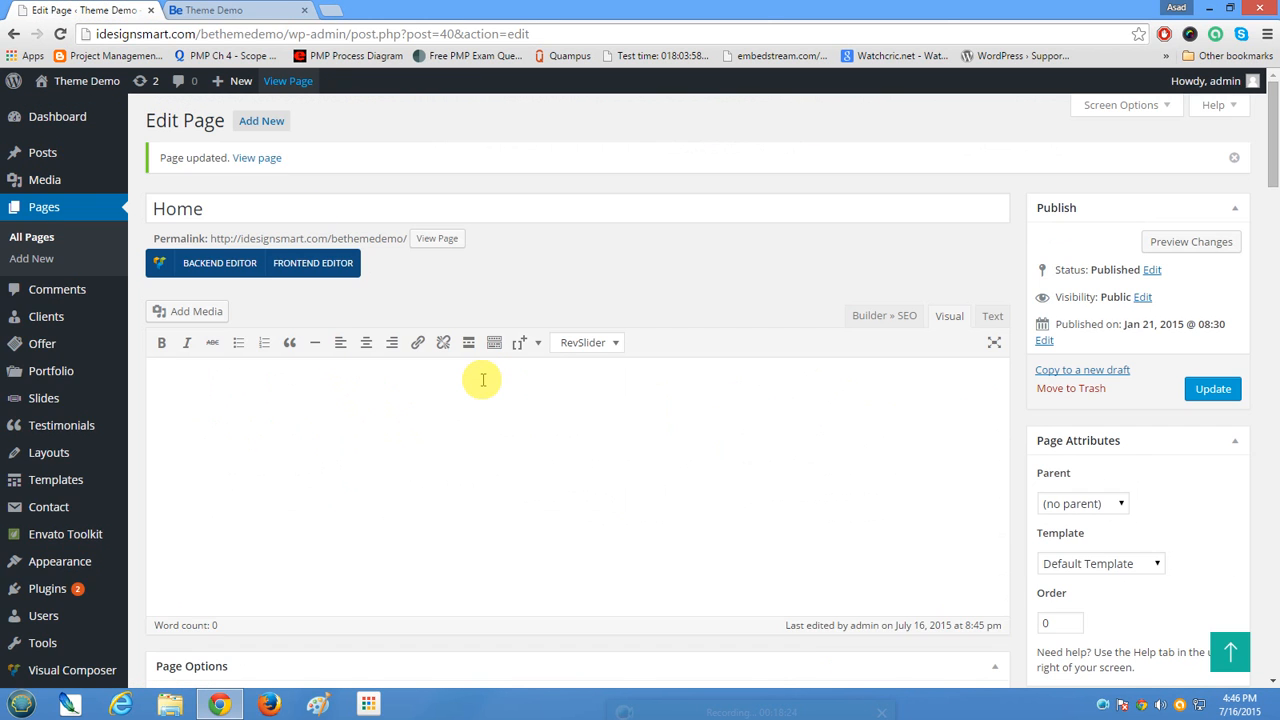
{"action": "scroll", "coordinate": [480, 377], "scroll_direction": "down", "scroll_amount": 7}
{"action": "scroll", "coordinate": [480, 385], "scroll_direction": "down", "scroll_amount": 3}
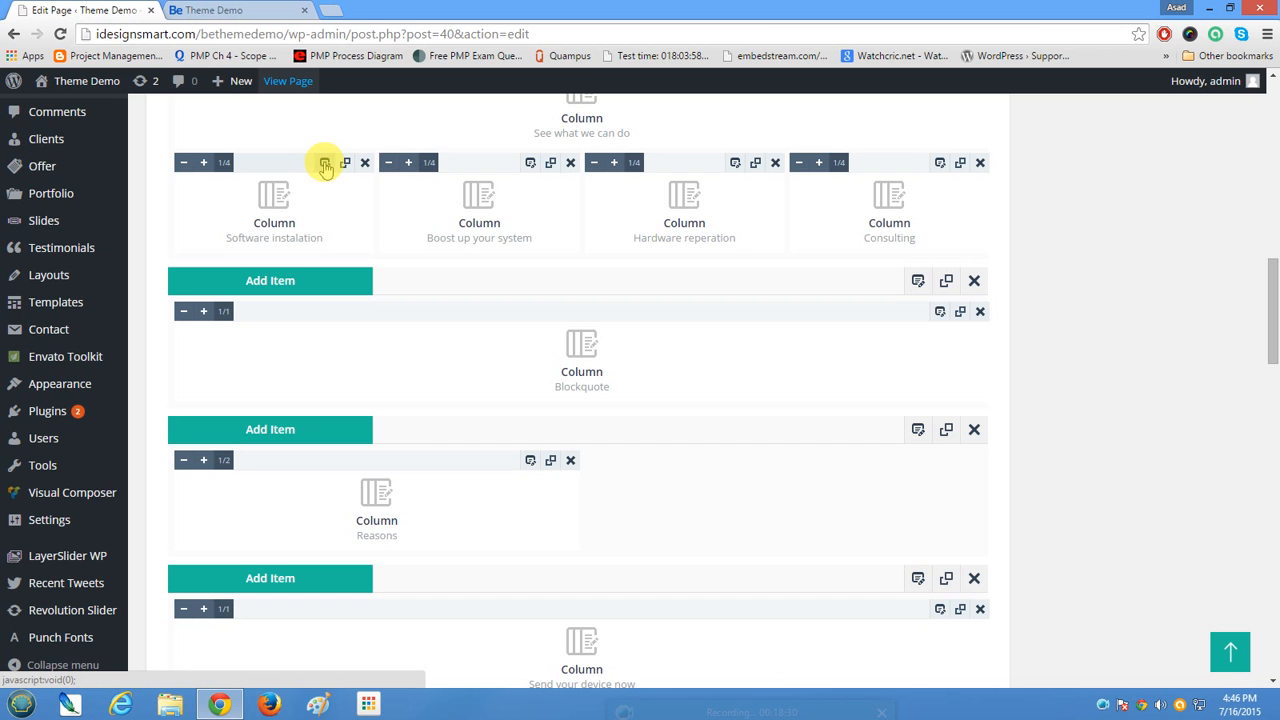
{"action": "left_click", "coordinate": [334, 214]}
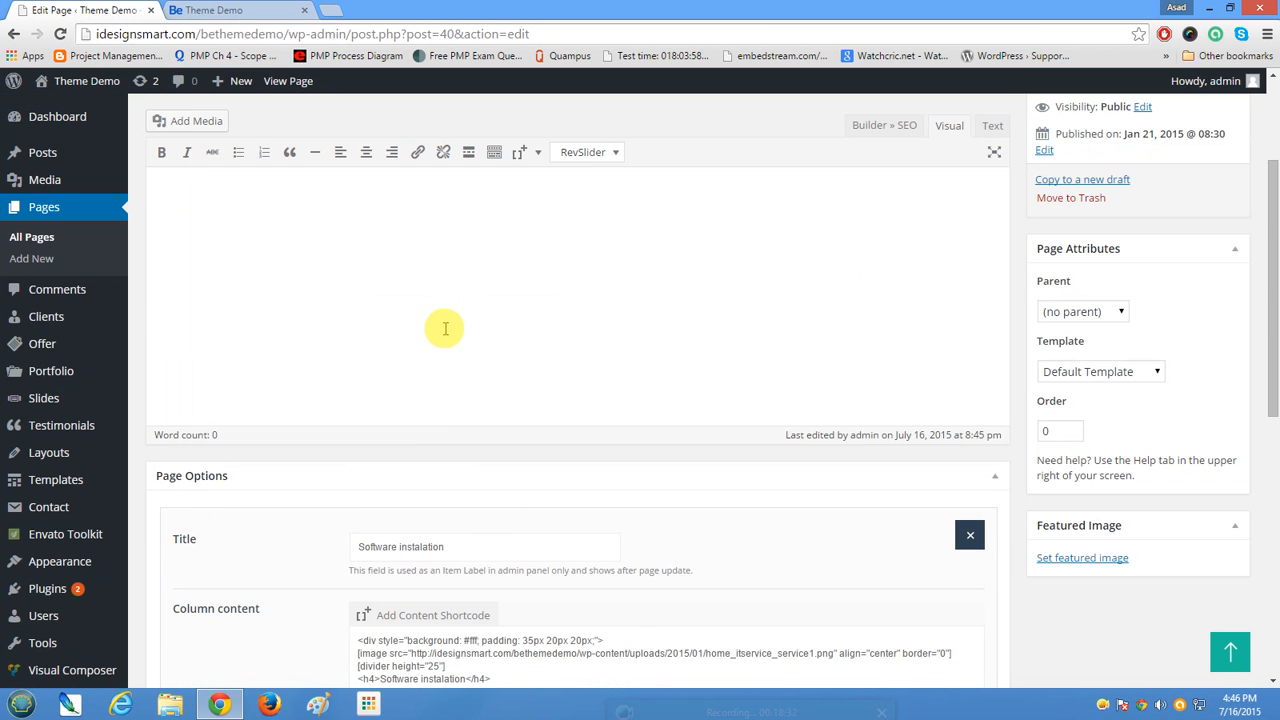
{"action": "scroll", "coordinate": [444, 328], "scroll_direction": "down", "scroll_amount": 3}
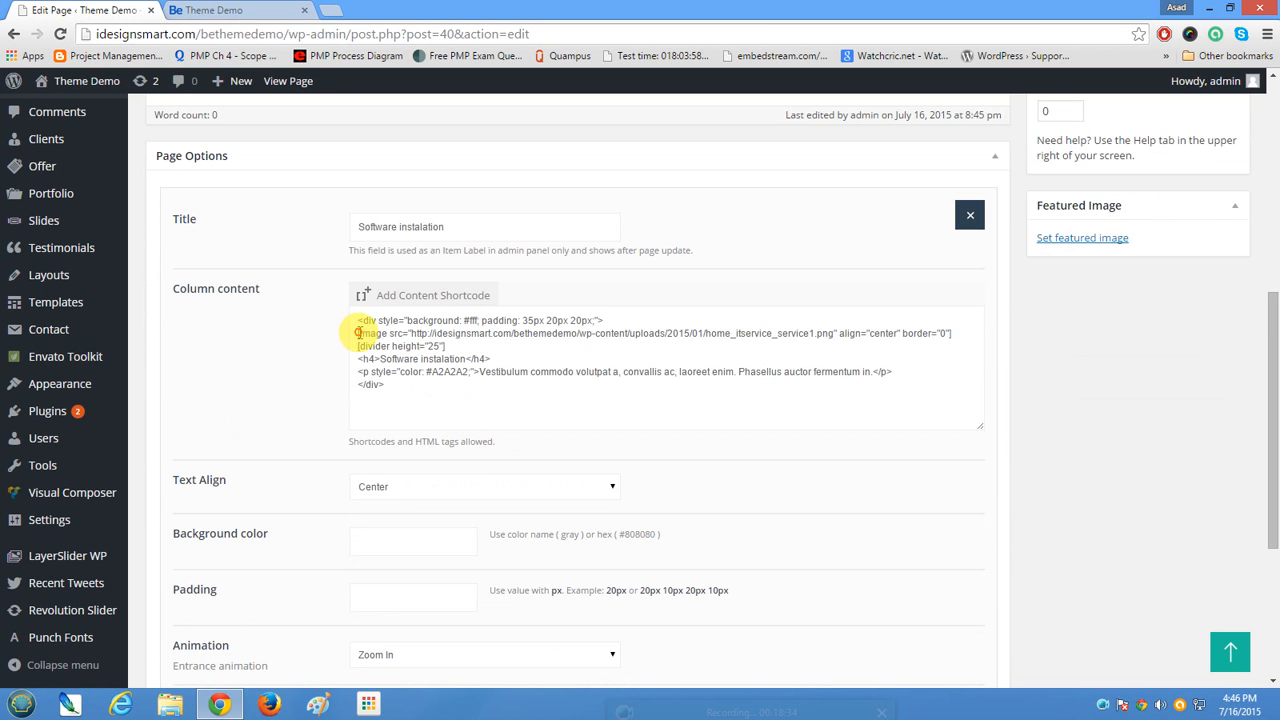
Examine the Software instalation column's content, including the image shortcode, h4 heading, paragraph and enclosing div, and its remaining settings.
{"action": "left_click_drag", "start_coordinate": [358, 333], "coordinate": [957, 334]}
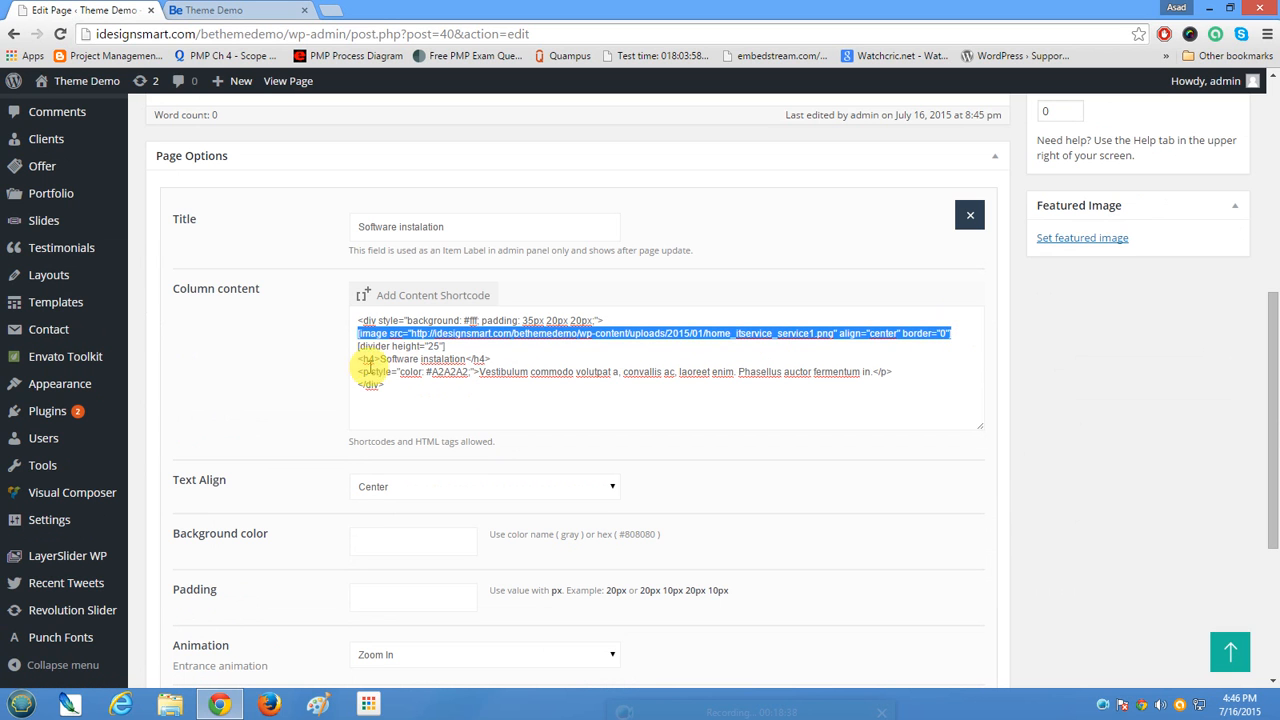
{"action": "left_click_drag", "start_coordinate": [358, 358], "coordinate": [524, 356]}
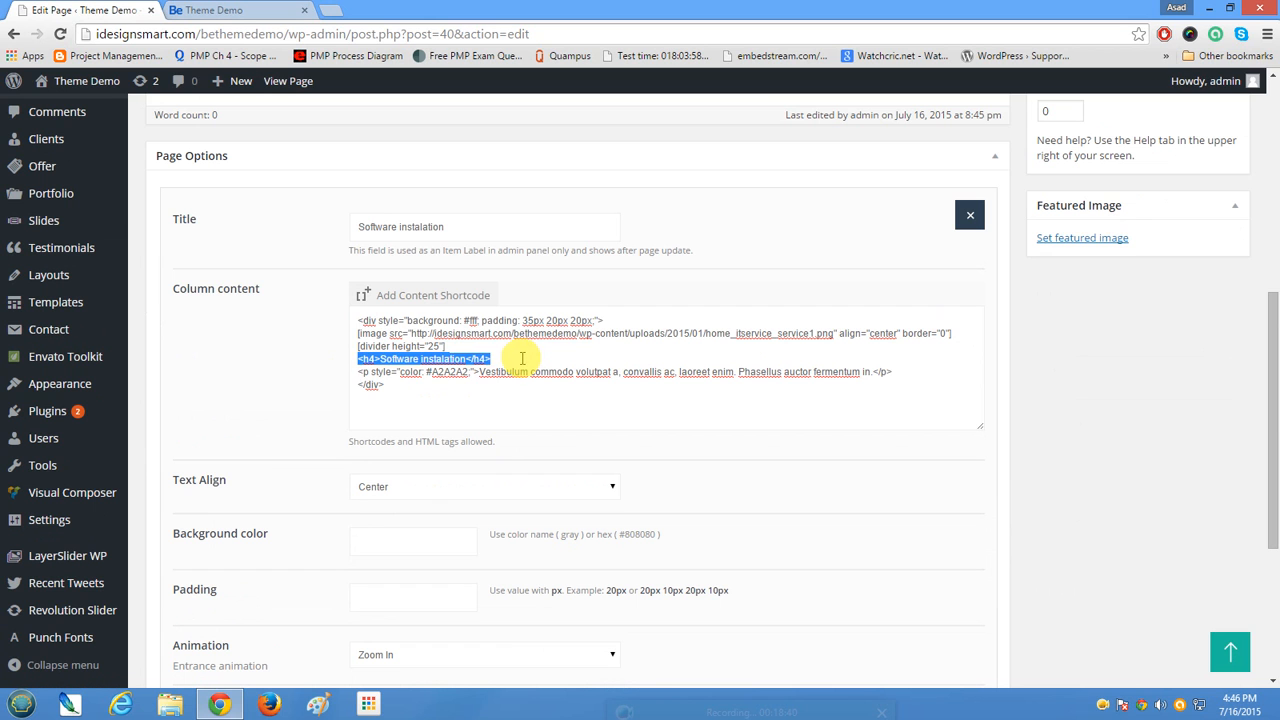
{"action": "left_click_drag", "start_coordinate": [358, 371], "coordinate": [914, 371]}
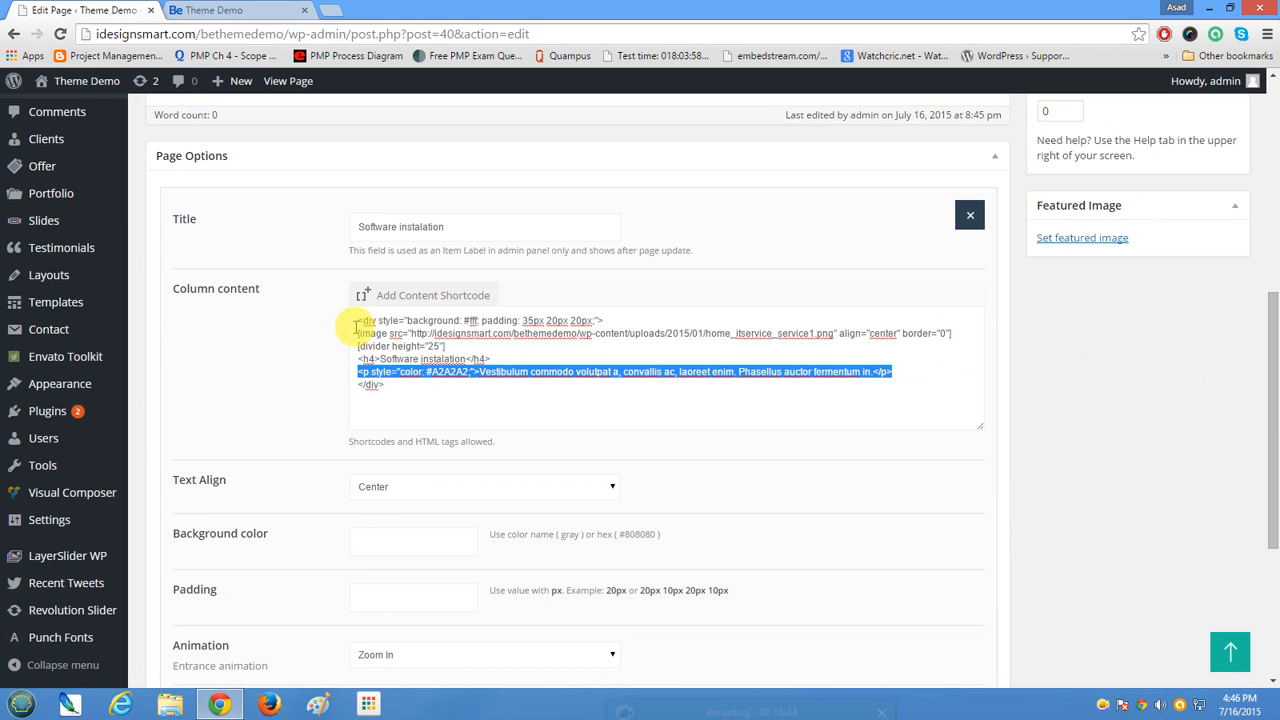
{"action": "left_click_drag", "start_coordinate": [356, 323], "coordinate": [423, 400]}
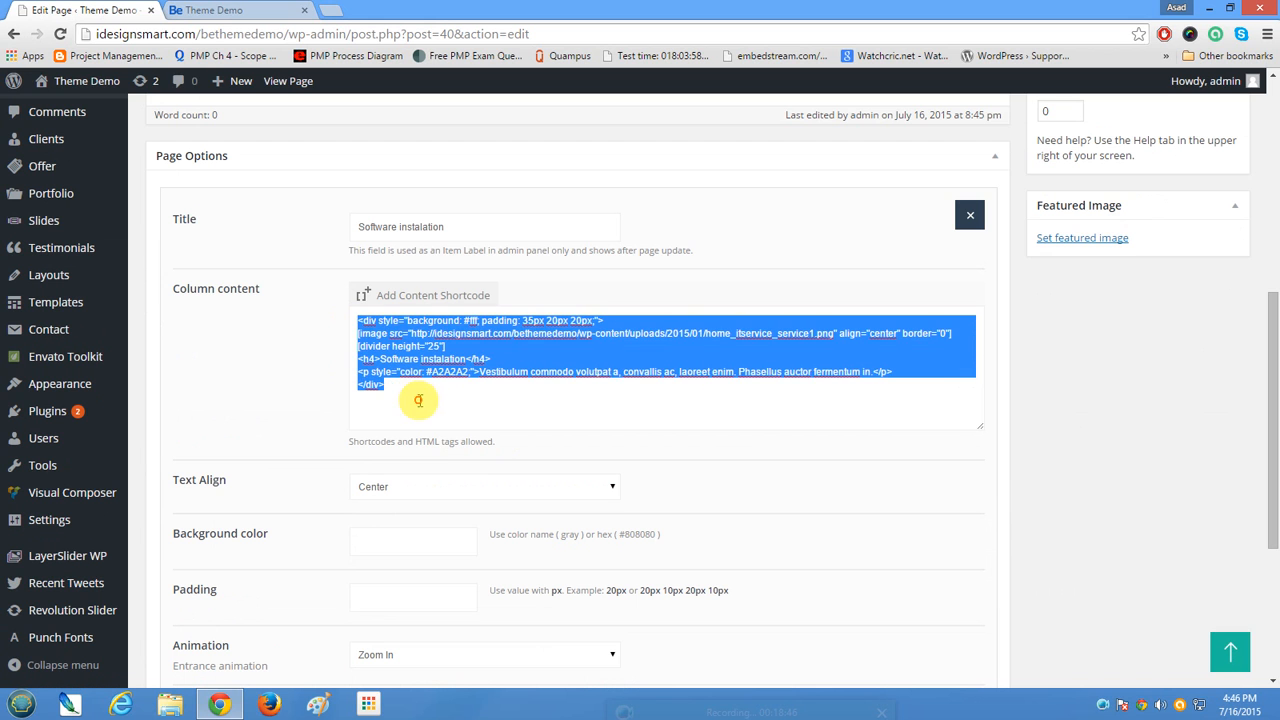
{"action": "left_click", "coordinate": [519, 407]}
{"action": "left_click_drag", "start_coordinate": [519, 407], "coordinate": [305, 300]}
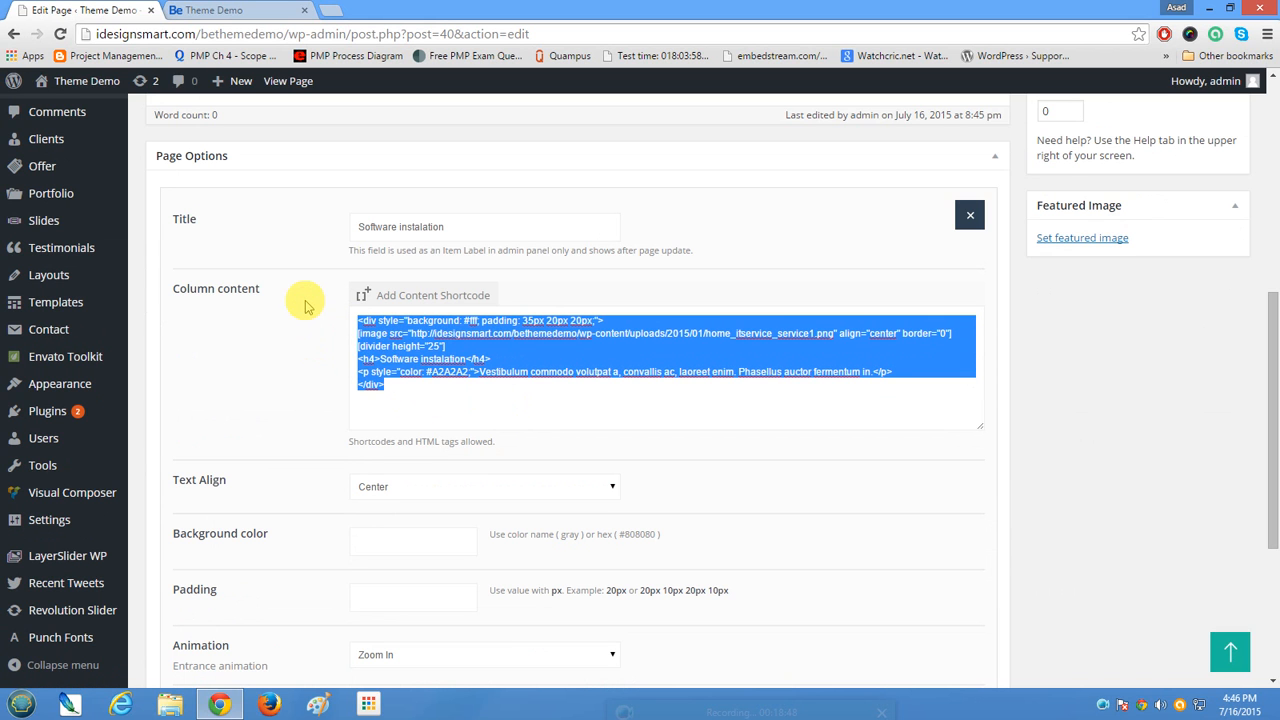
{"action": "scroll", "coordinate": [508, 386], "scroll_direction": "down", "scroll_amount": 2}
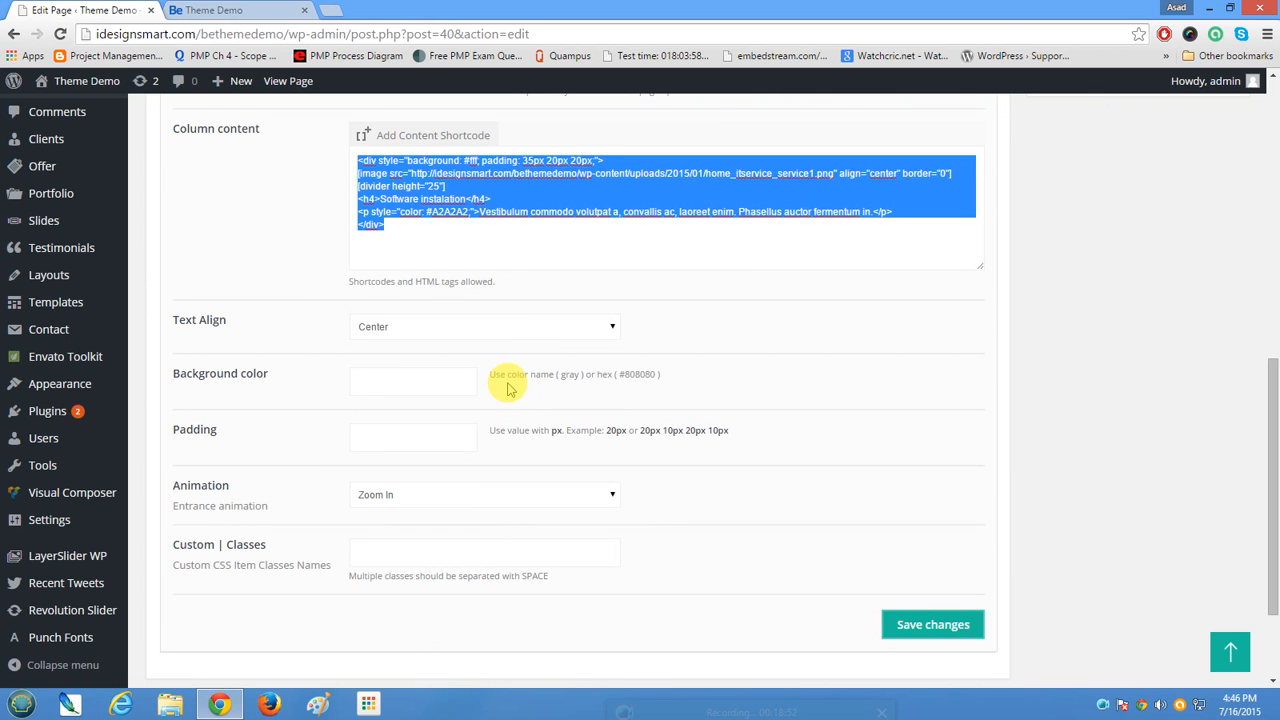
Check the four service boxes and the green quote section below them on the live Home page.
{"action": "left_click", "coordinate": [185, 10]}
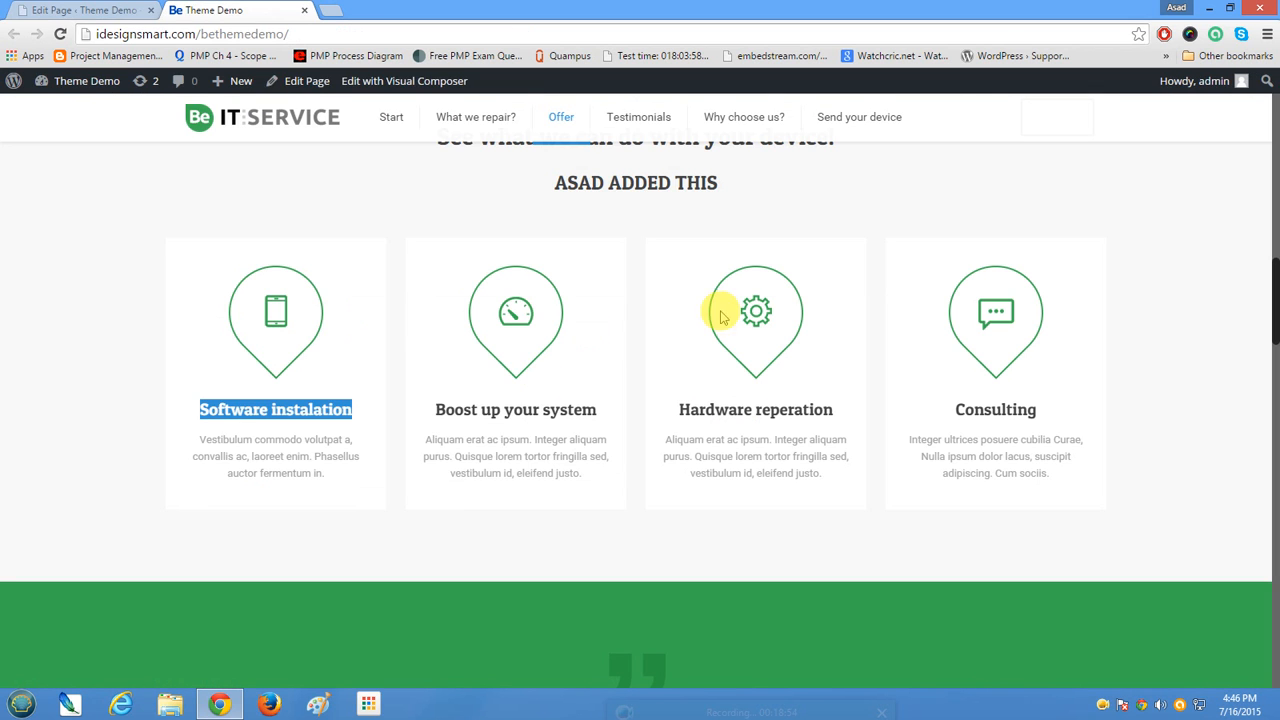
{"action": "scroll", "coordinate": [775, 400], "scroll_direction": "down", "scroll_amount": 1}
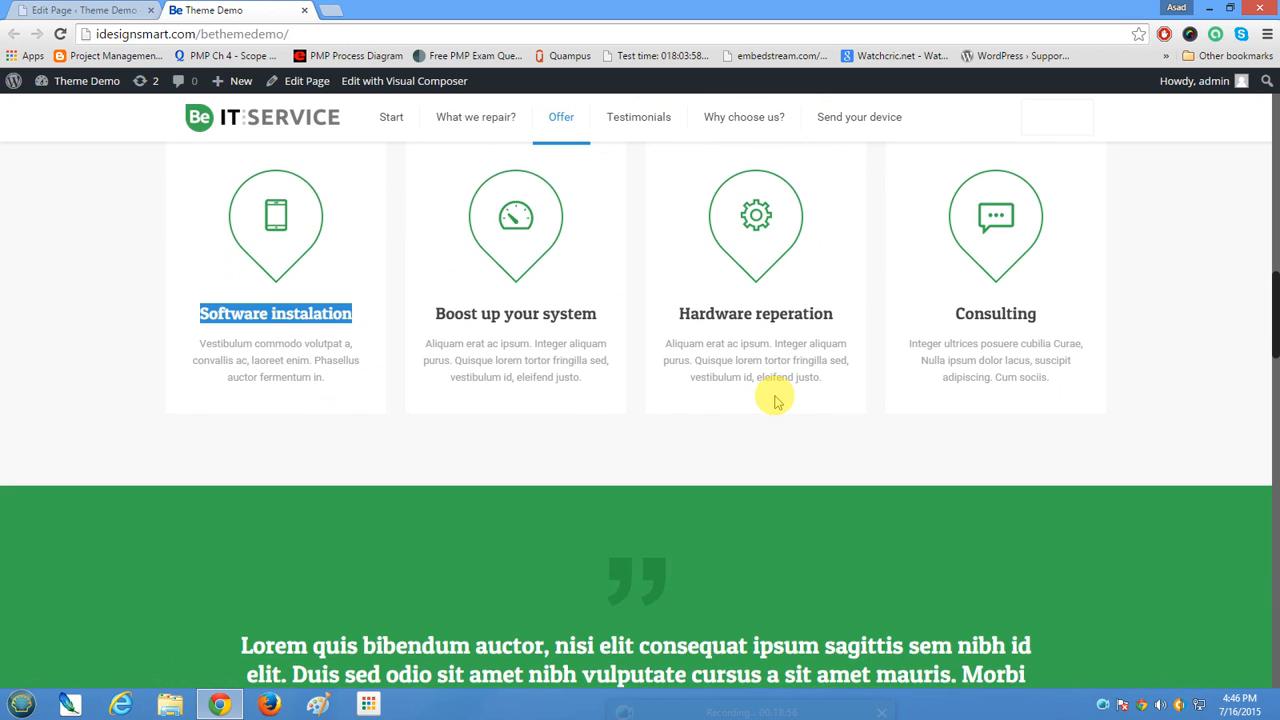
{"action": "scroll", "coordinate": [775, 400], "scroll_direction": "down", "scroll_amount": 6}
{"action": "scroll", "coordinate": [620, 320], "scroll_direction": "up", "scroll_amount": 4}
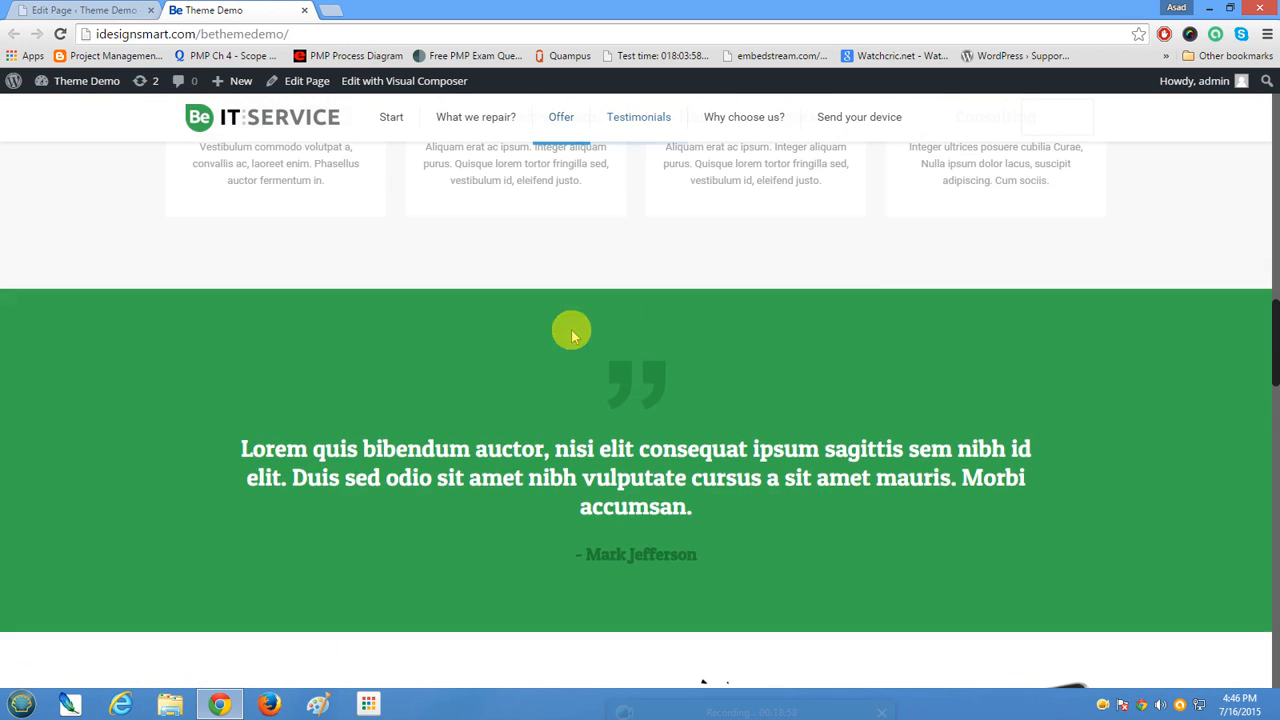
Return to the Home page editor and close the Software instalation column without saving.
{"action": "left_click", "coordinate": [85, 10]}
{"action": "scroll", "coordinate": [420, 337], "scroll_direction": "down", "scroll_amount": 2}
{"action": "scroll", "coordinate": [422, 333], "scroll_direction": "up", "scroll_amount": 1}
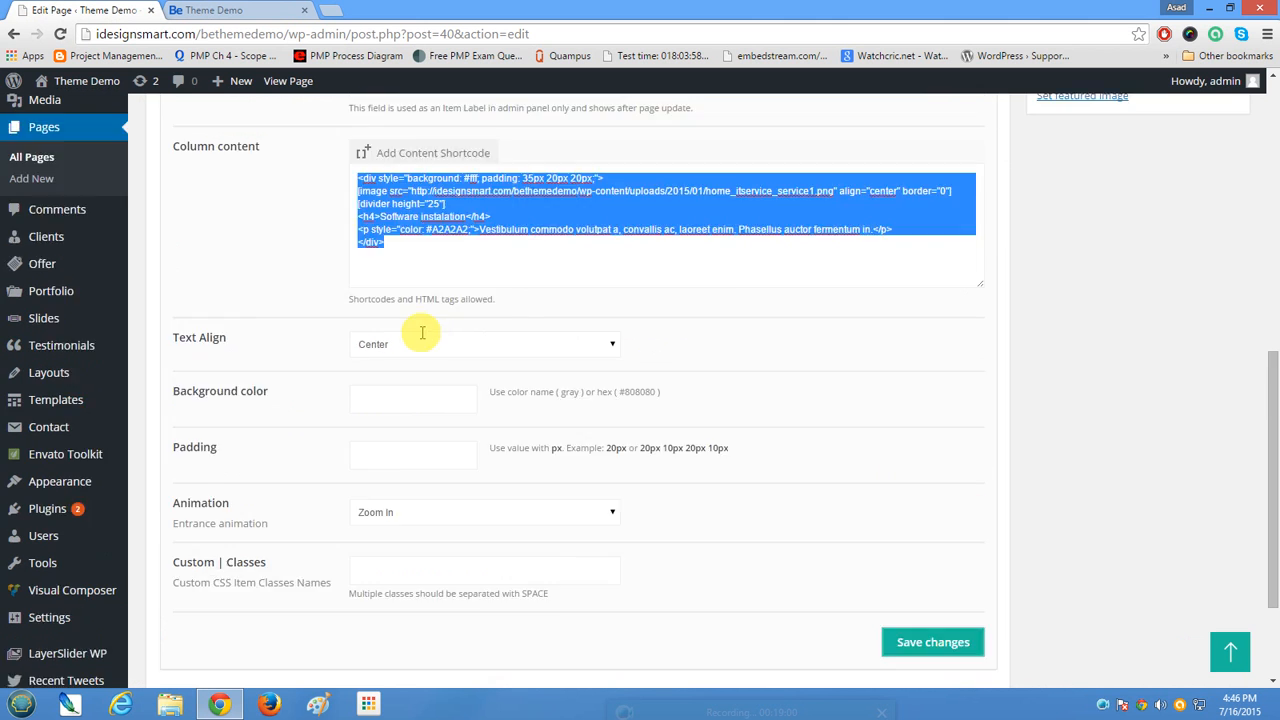
{"action": "scroll", "coordinate": [422, 330], "scroll_direction": "up", "scroll_amount": 5}
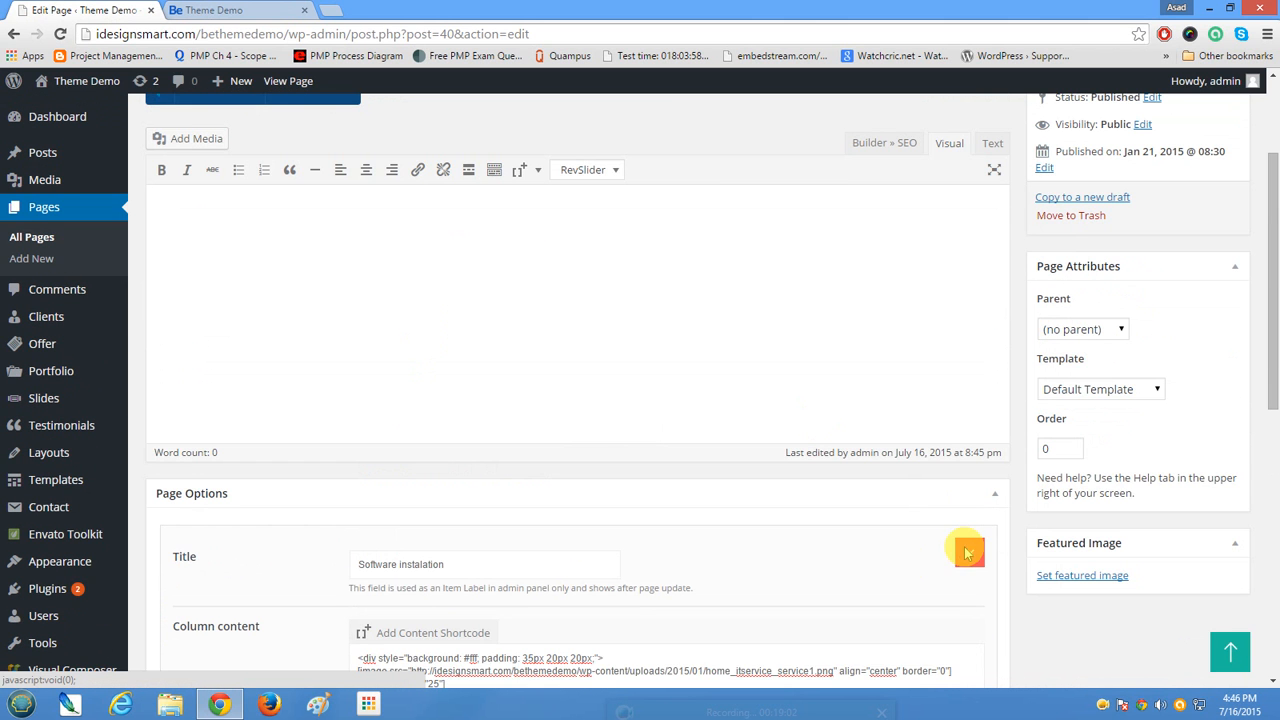
{"action": "scroll", "coordinate": [967, 553], "scroll_direction": "down", "scroll_amount": 10}
{"action": "scroll", "coordinate": [965, 553], "scroll_direction": "up", "scroll_amount": 2}
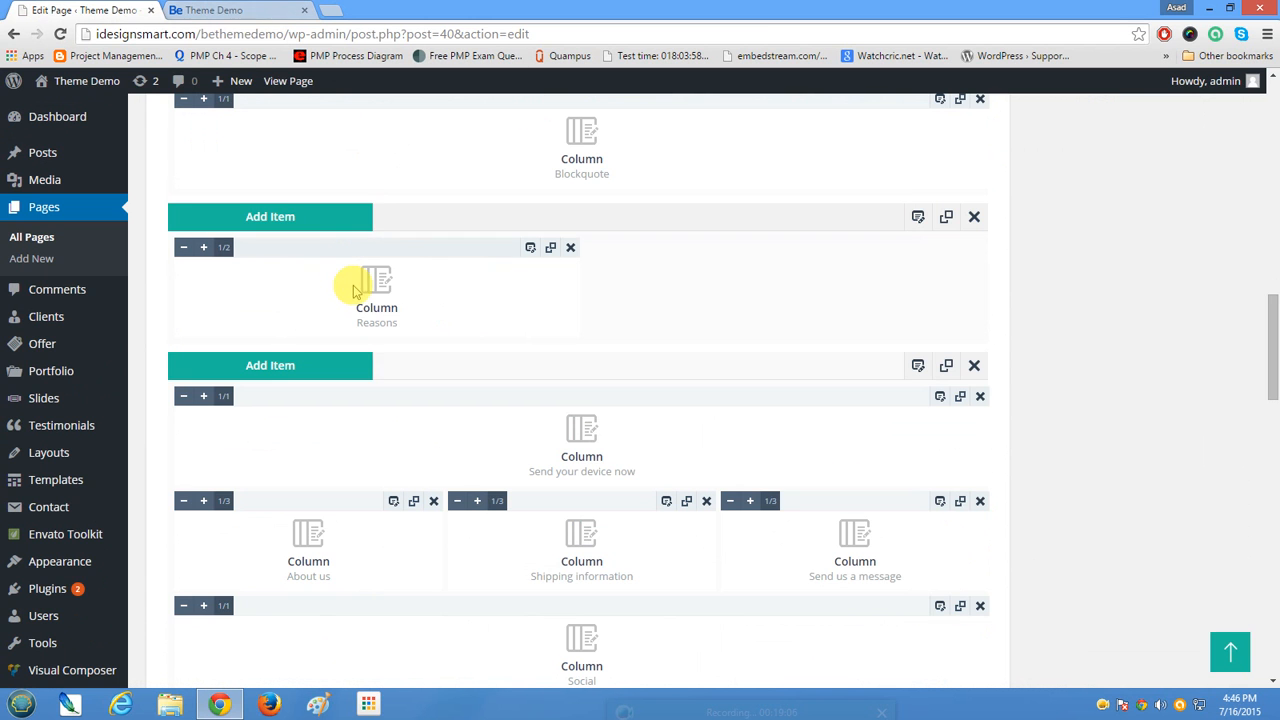
Check the green quote section on the live page, and open its Blockquote column for editing in the builder.
{"action": "left_click", "coordinate": [237, 8]}
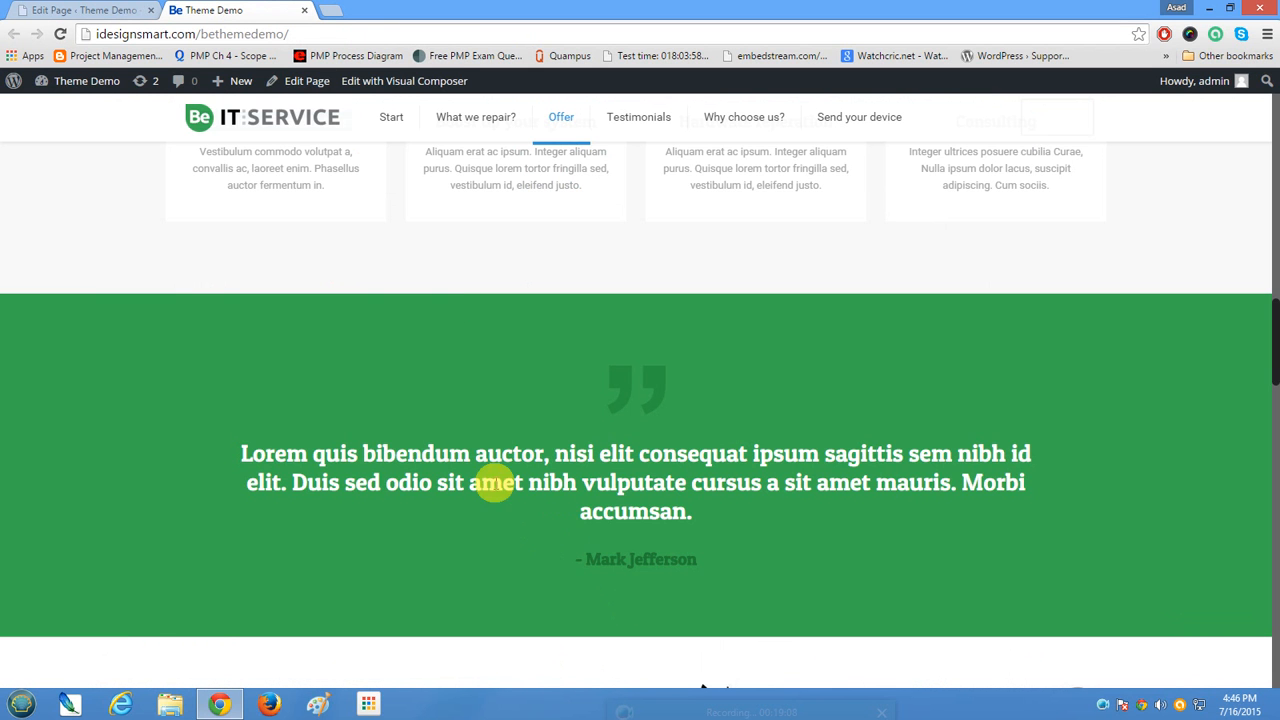
{"action": "left_click", "coordinate": [60, 8]}
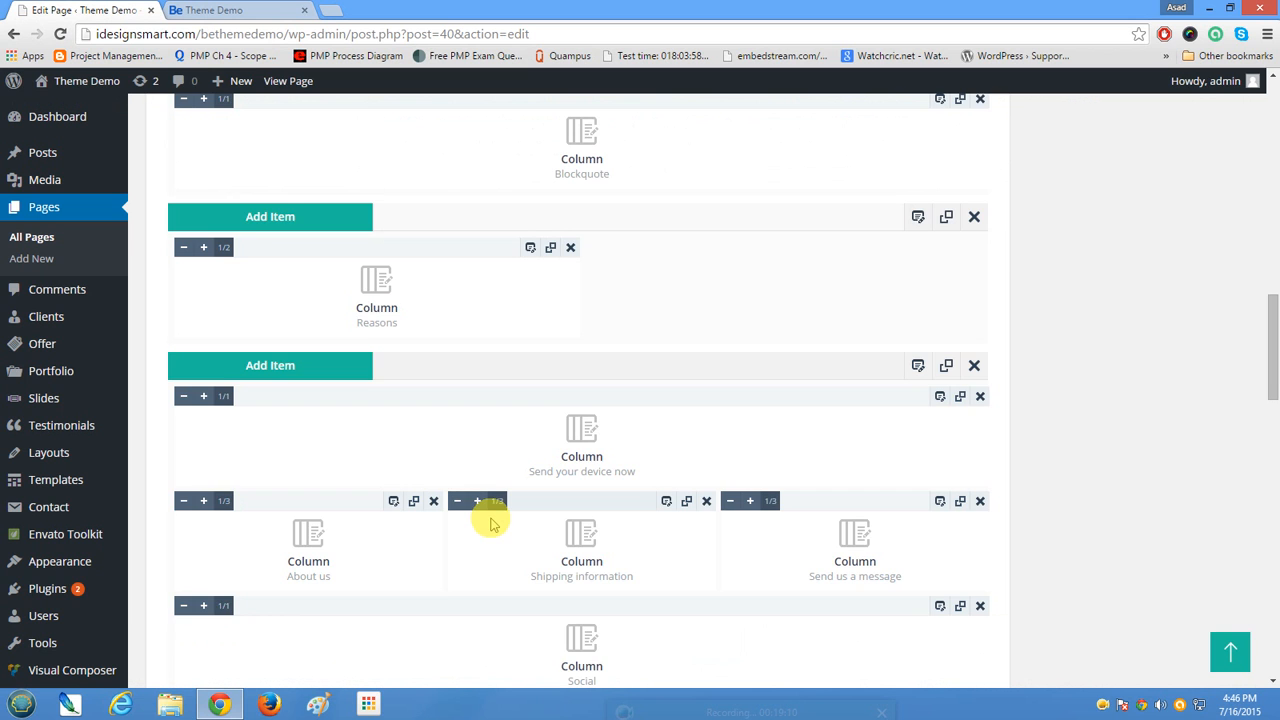
{"action": "scroll", "coordinate": [490, 520], "scroll_direction": "up", "scroll_amount": 2}
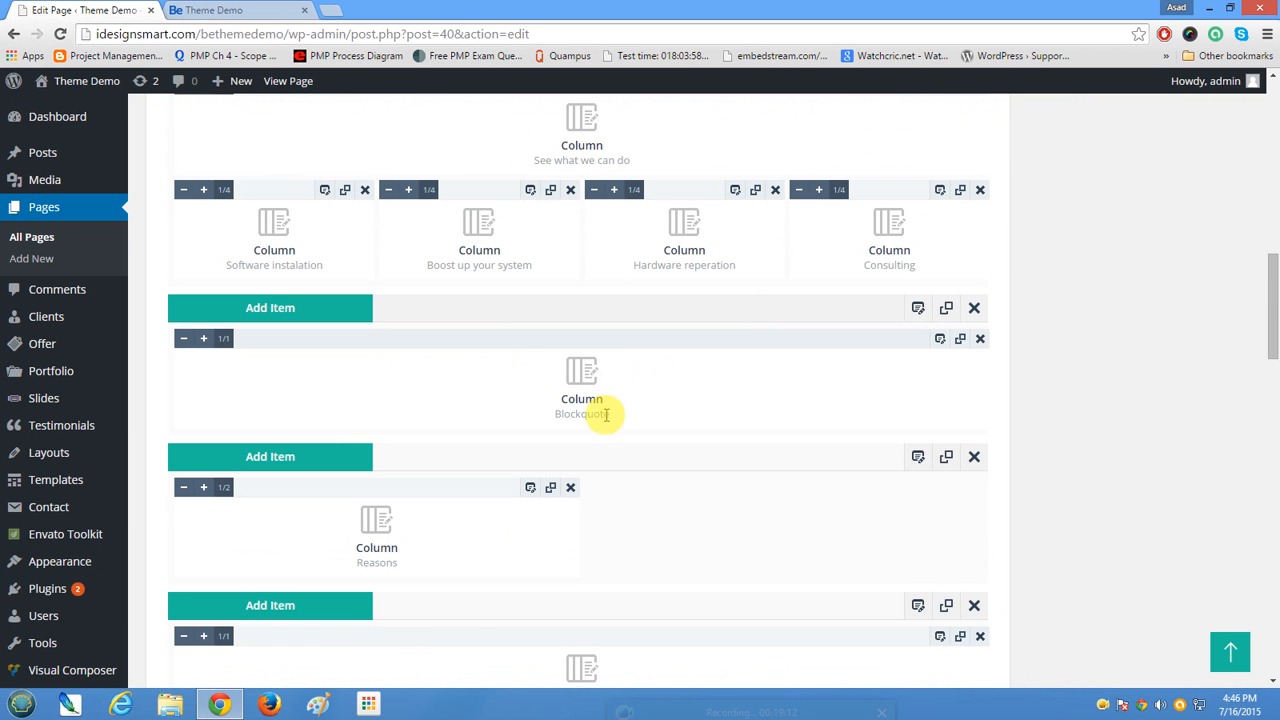
{"action": "left_click", "coordinate": [941, 340]}
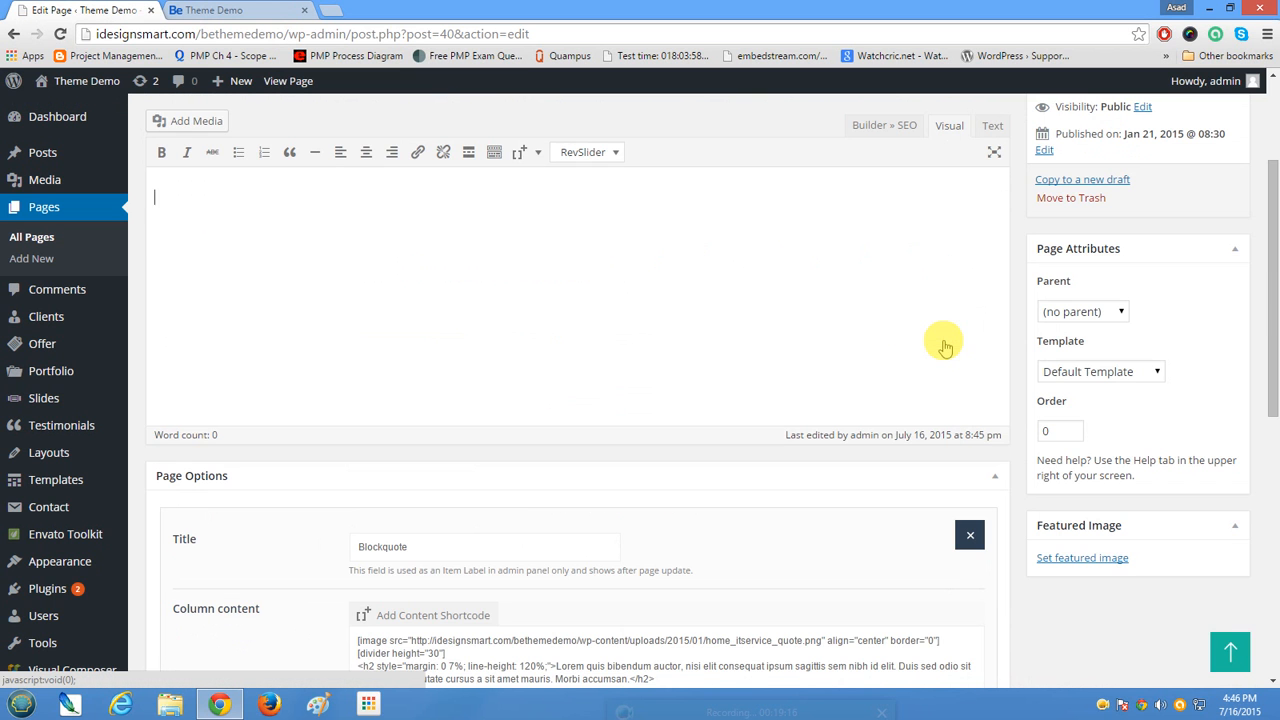
Examine the Blockquote column's content, including the image shortcode, h2 quote text, dividers and h4 author line.
{"action": "scroll", "coordinate": [790, 487], "scroll_direction": "down", "scroll_amount": 2}
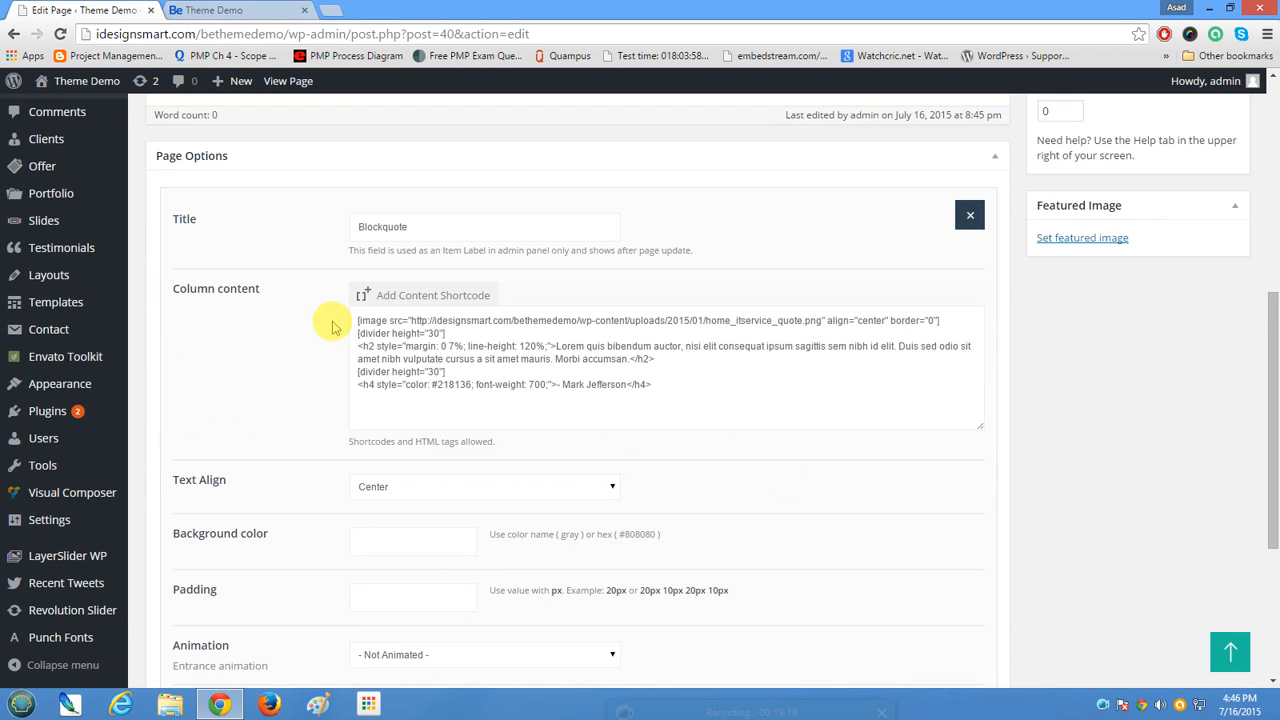
{"action": "left_click_drag", "start_coordinate": [357, 320], "coordinate": [914, 355]}
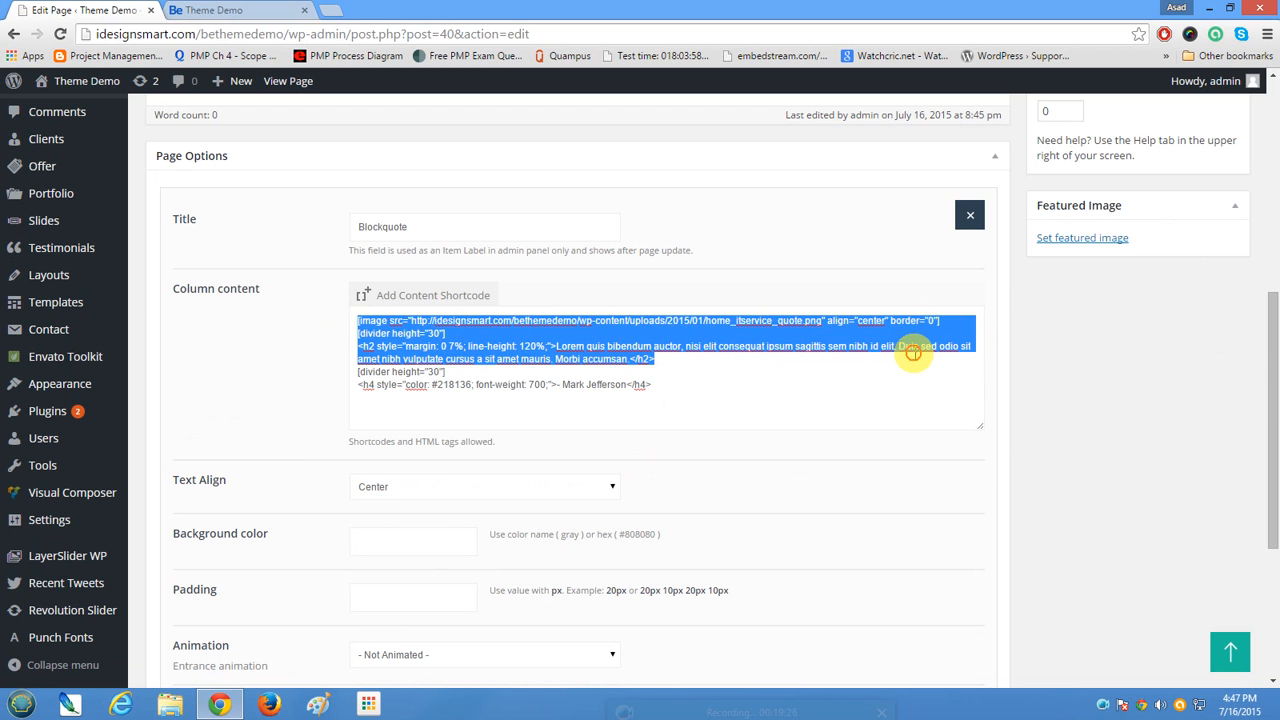
{"action": "left_click_drag", "start_coordinate": [654, 385], "coordinate": [357, 377]}
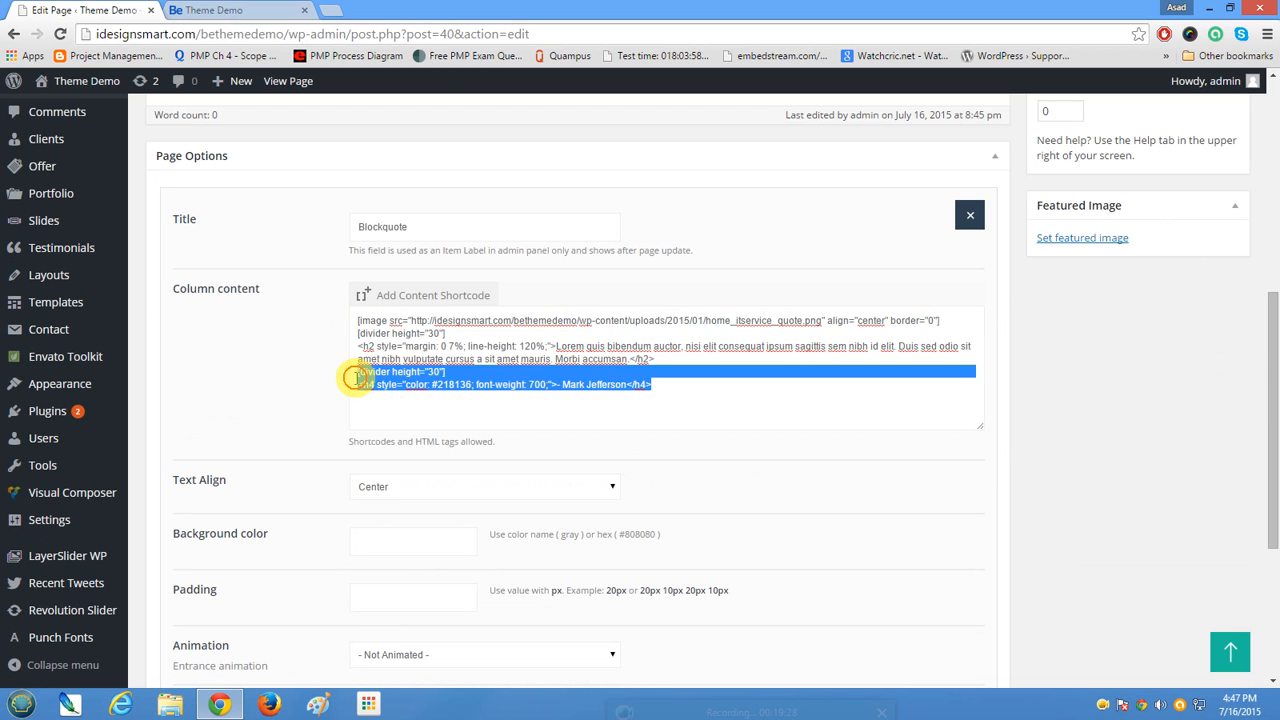
Review the live Home page from the quote section through the reasons and send-your-device sections to the footer.
{"action": "left_click", "coordinate": [210, 10]}
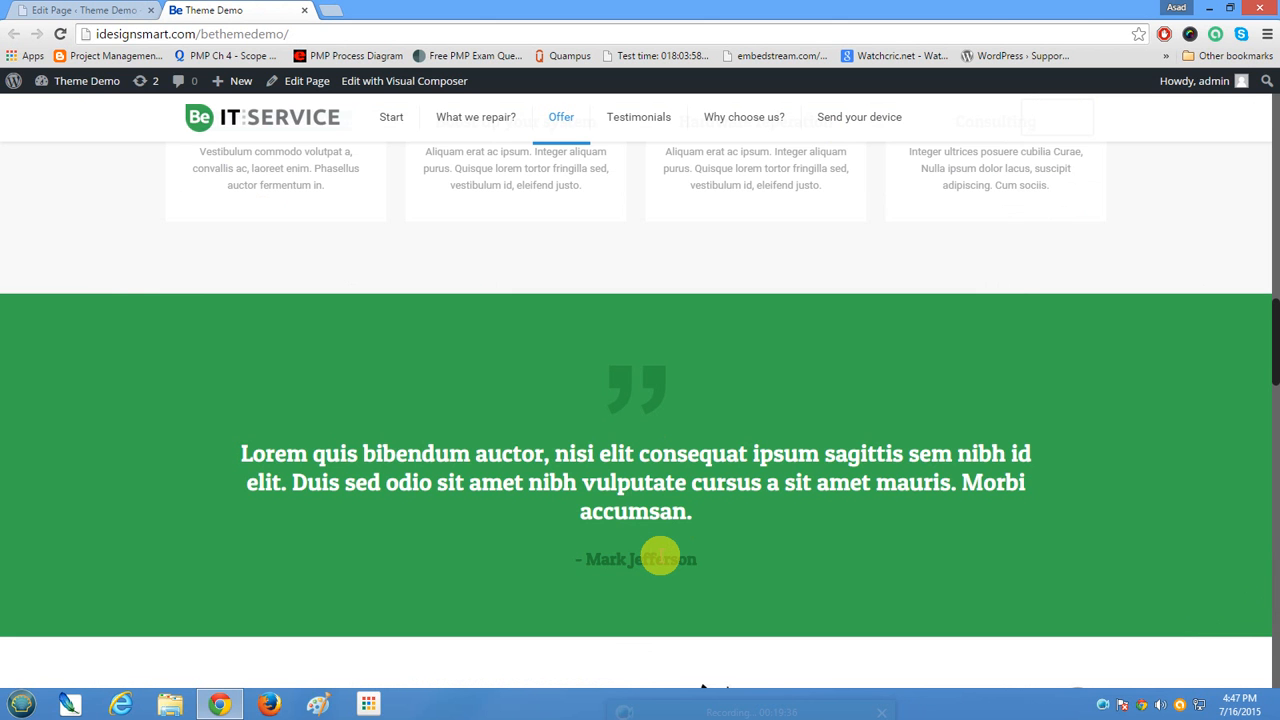
{"action": "scroll", "coordinate": [660, 557], "scroll_direction": "down", "scroll_amount": 6}
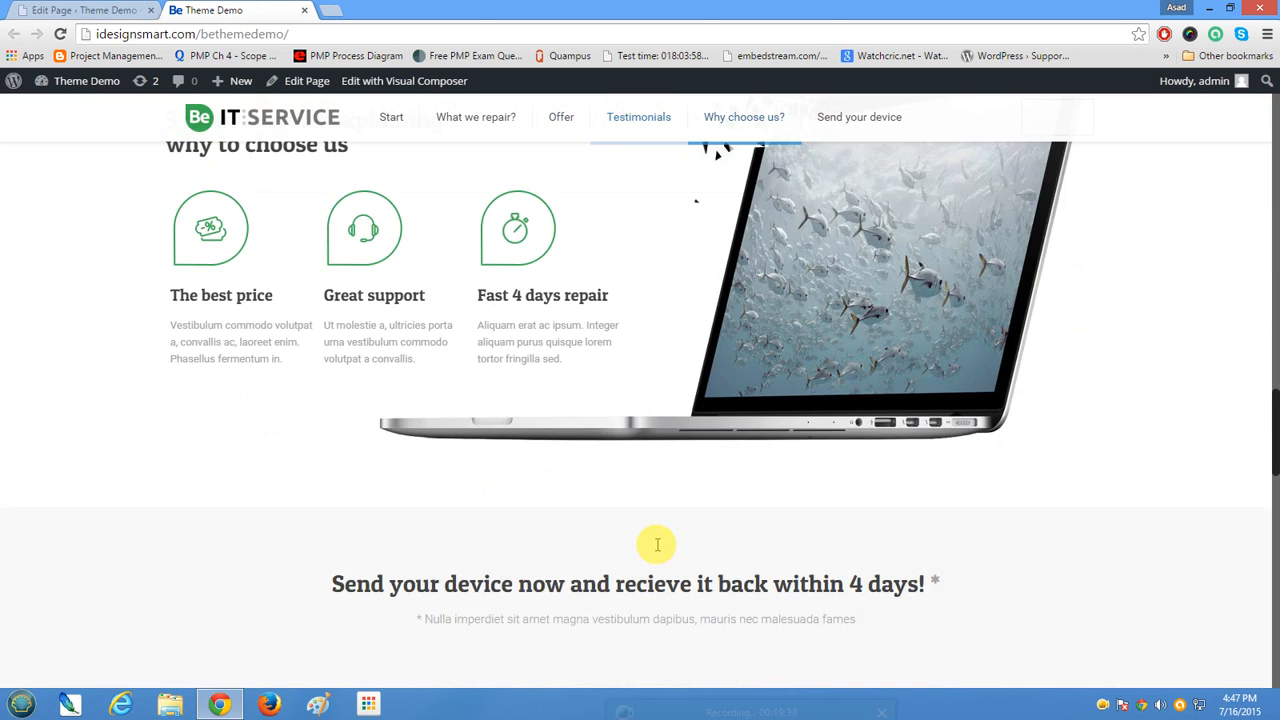
{"action": "scroll", "coordinate": [657, 545], "scroll_direction": "up", "scroll_amount": 4}
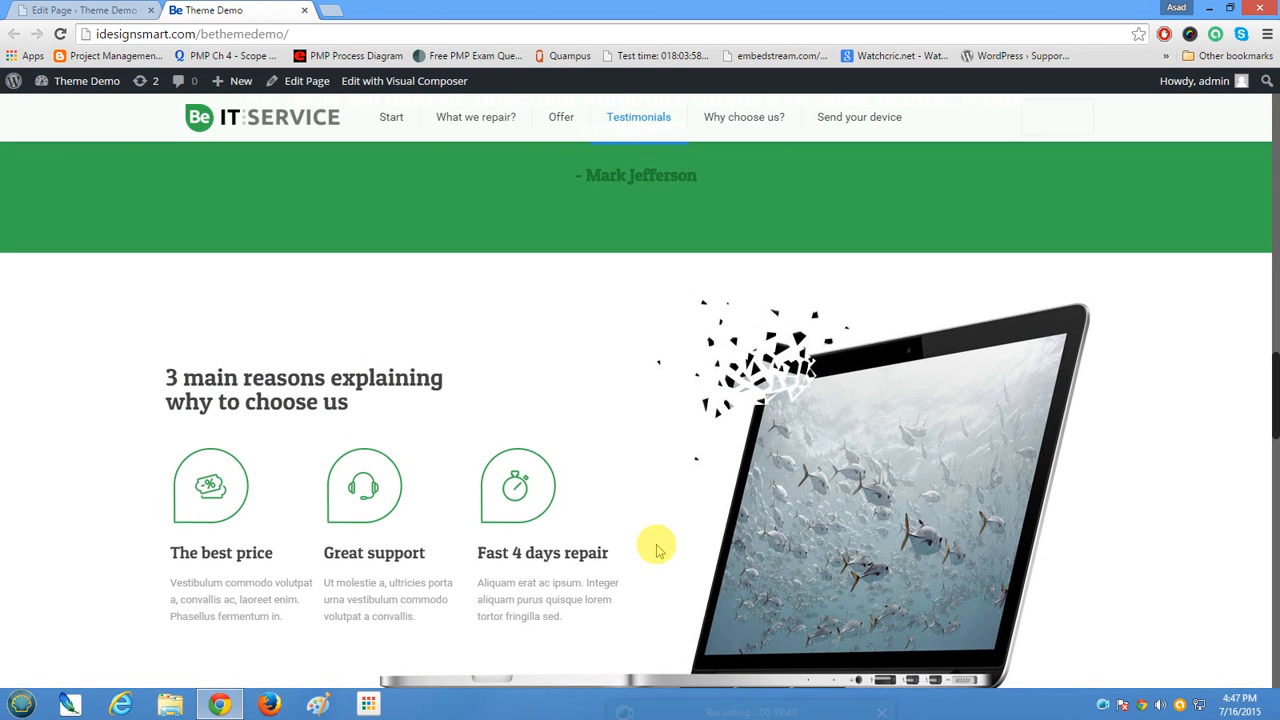
{"action": "scroll", "coordinate": [987, 553], "scroll_direction": "down", "scroll_amount": 8}
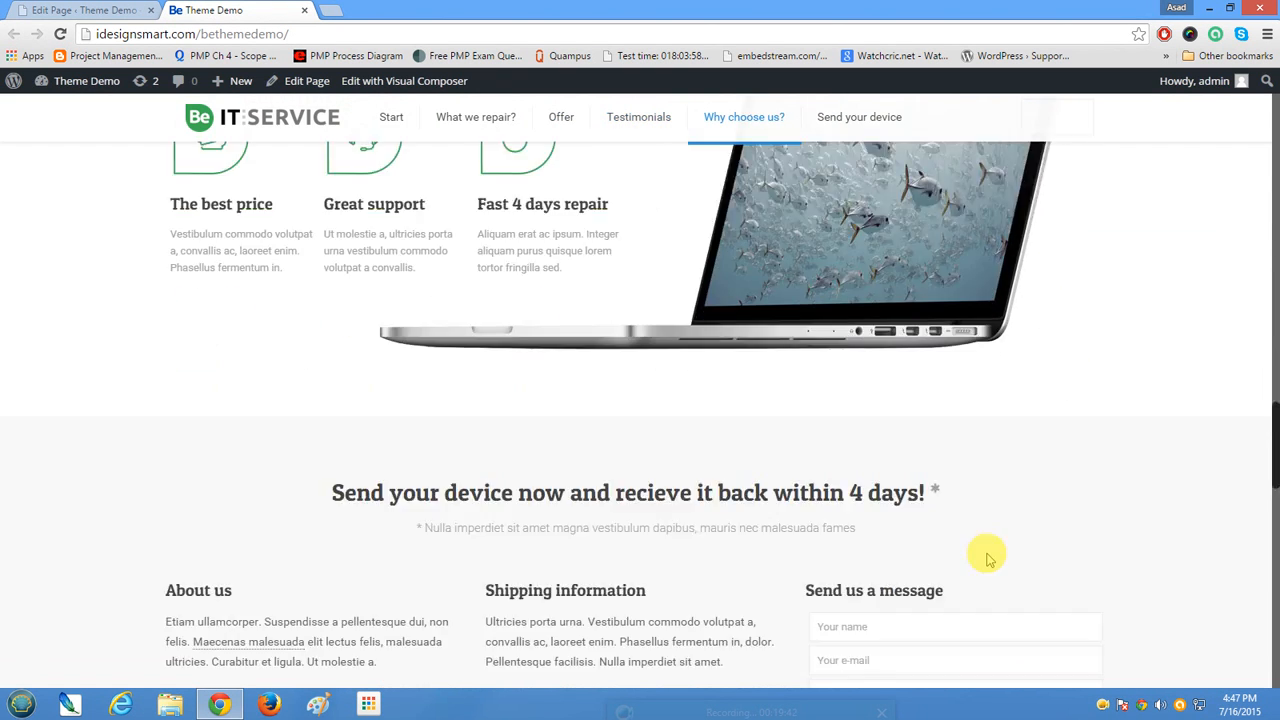
{"action": "scroll", "coordinate": [987, 557], "scroll_direction": "down", "scroll_amount": 5}
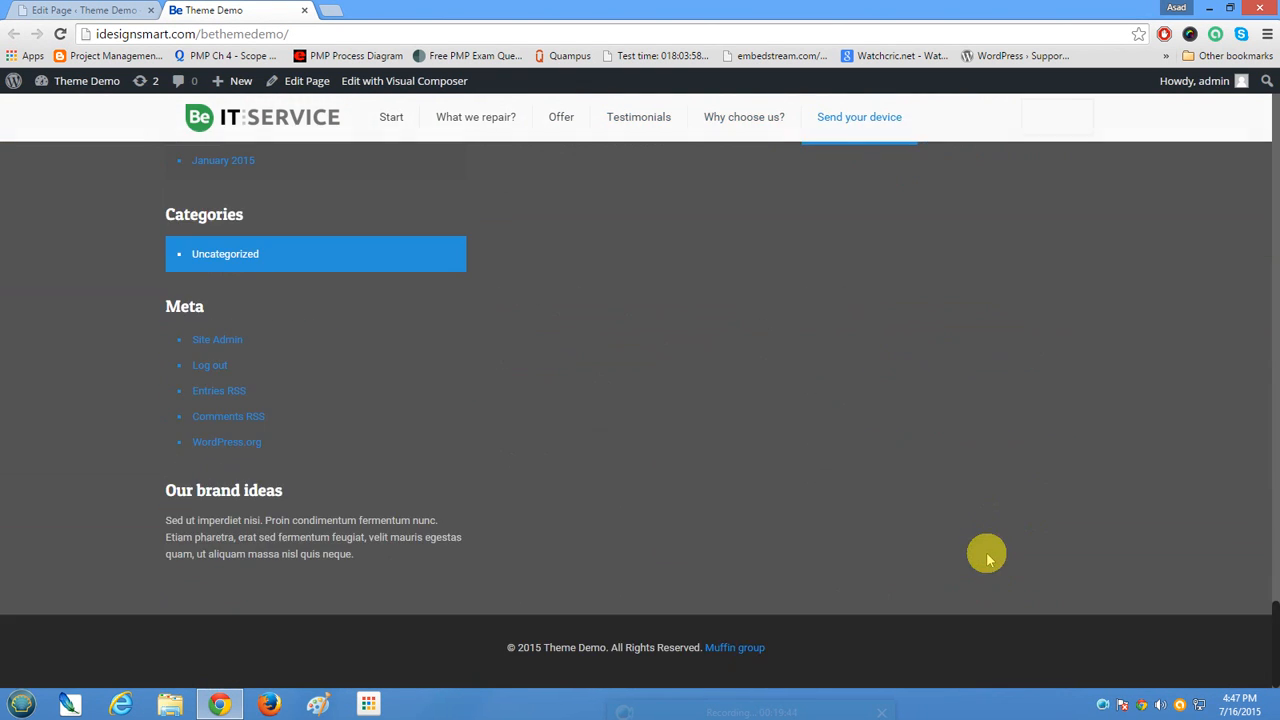
Return to the Home page editor and close the Blockquote column without saving.
{"action": "left_click", "coordinate": [95, 9]}
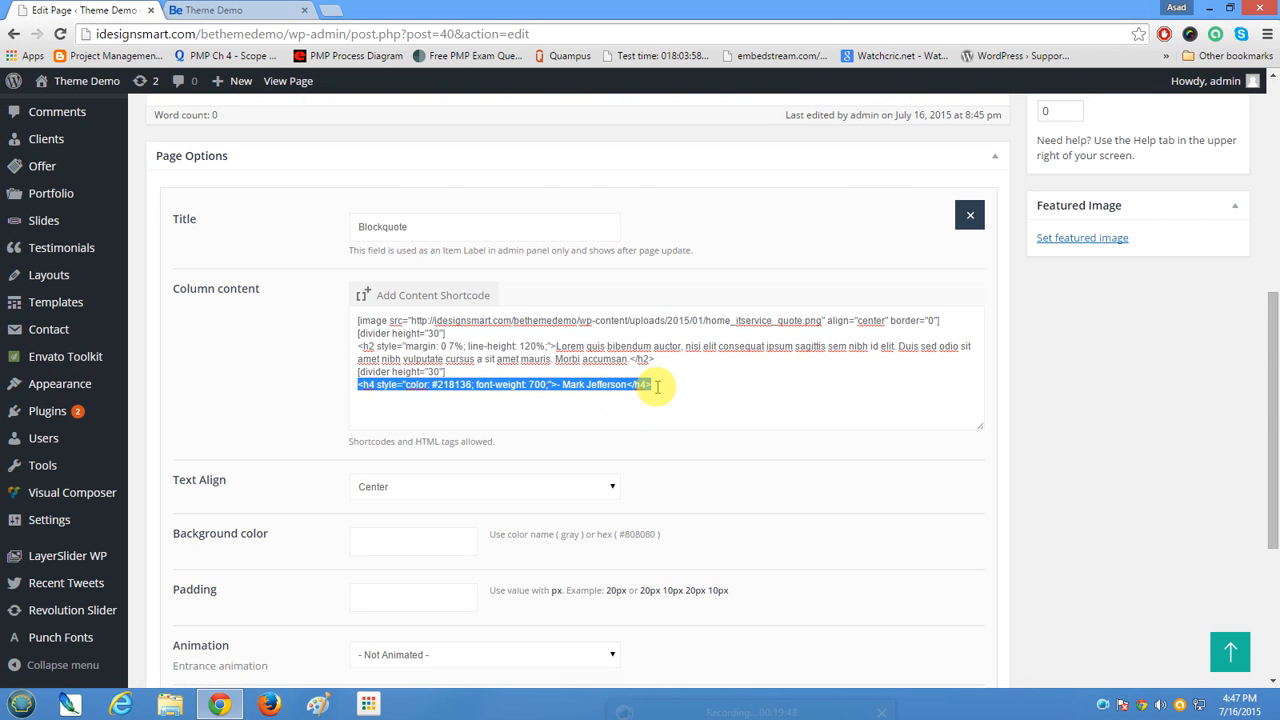
{"action": "scroll", "coordinate": [652, 385], "scroll_direction": "down", "scroll_amount": 3}
{"action": "scroll", "coordinate": [657, 391], "scroll_direction": "up", "scroll_amount": 6}
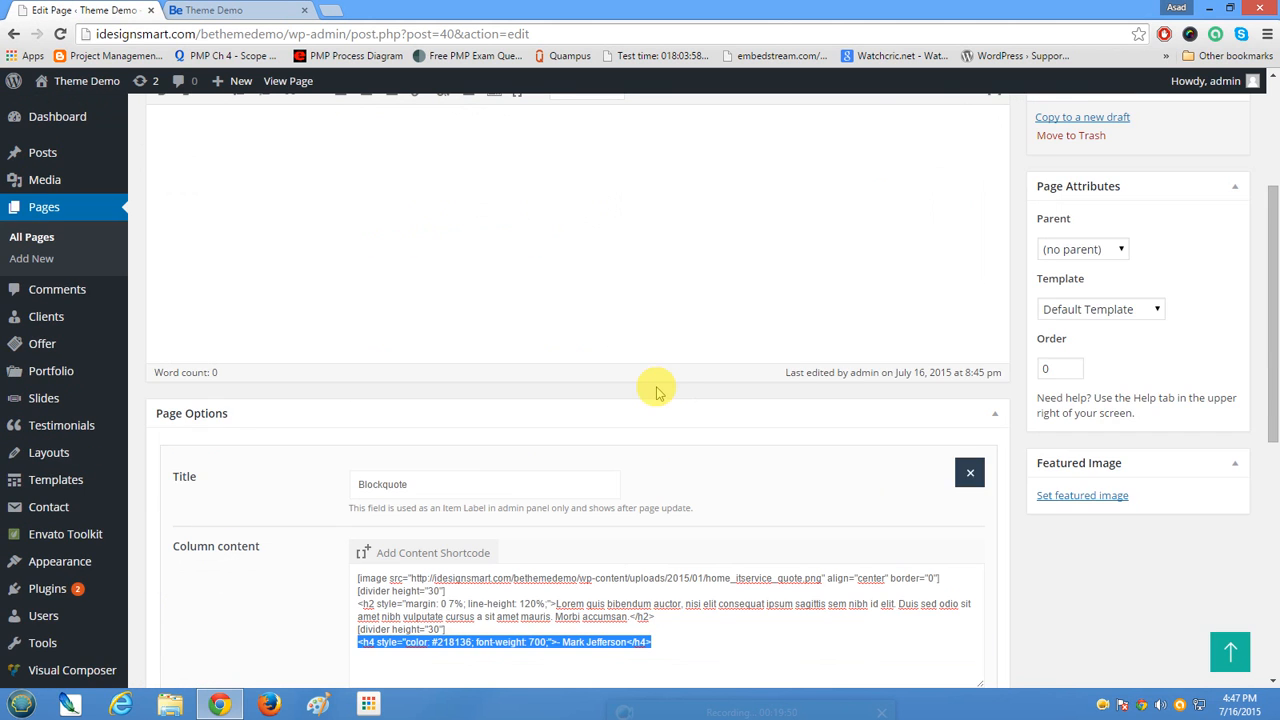
{"action": "left_click", "coordinate": [965, 472]}
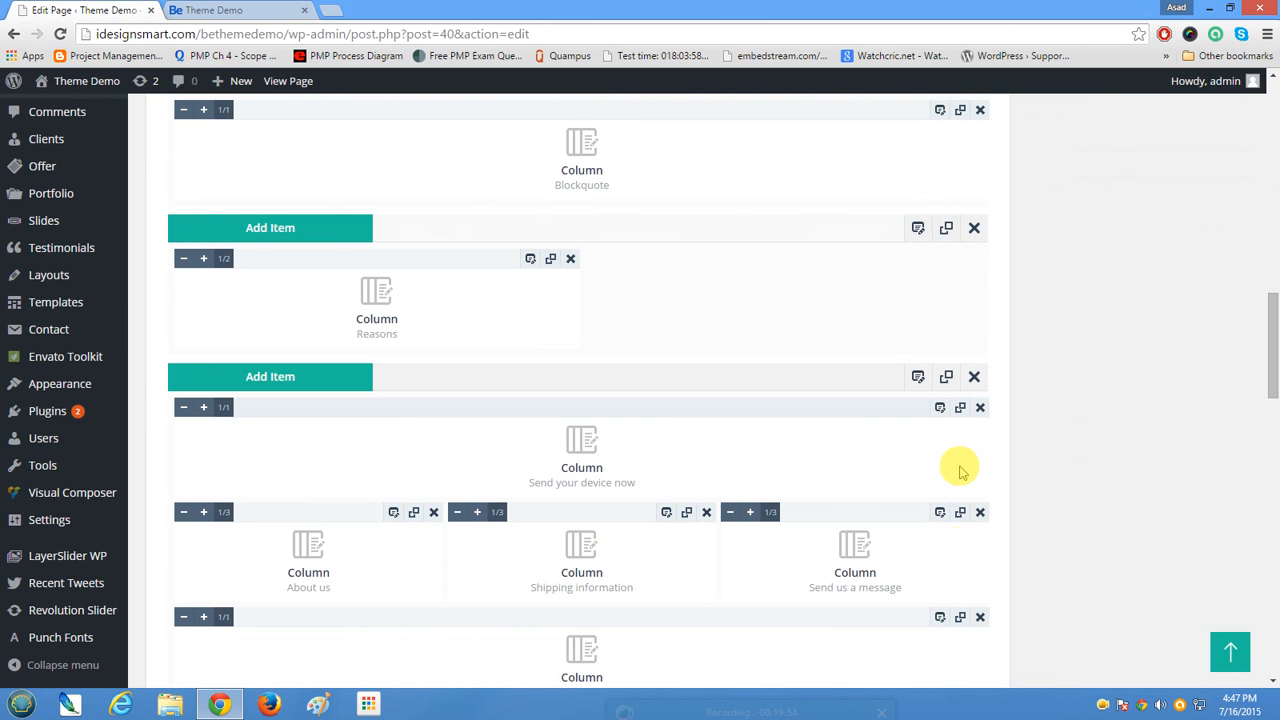
Look through the page options below the builder, including the slider, subheader, content padding, SEO and custom CSS settings.
{"action": "scroll", "coordinate": [960, 472], "scroll_direction": "down", "scroll_amount": 15}
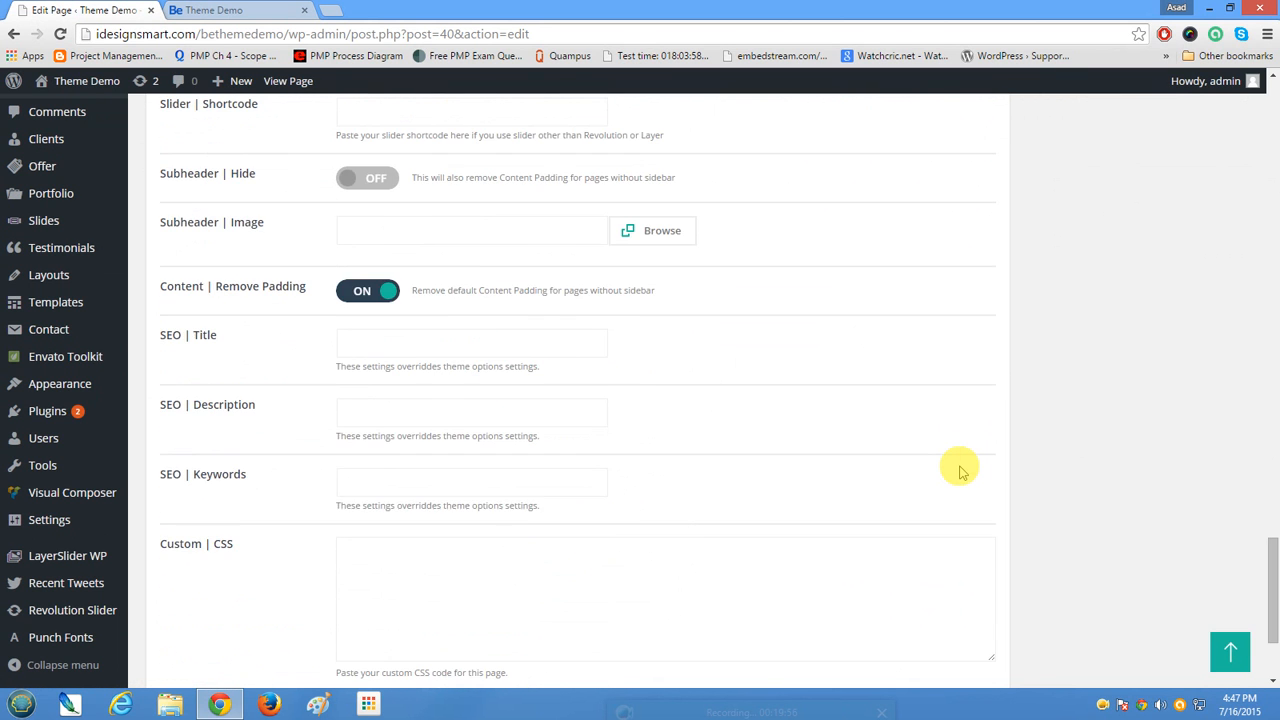
{"action": "scroll", "coordinate": [960, 472], "scroll_direction": "down", "scroll_amount": 2}
{"action": "scroll", "coordinate": [960, 466], "scroll_direction": "up", "scroll_amount": 2}
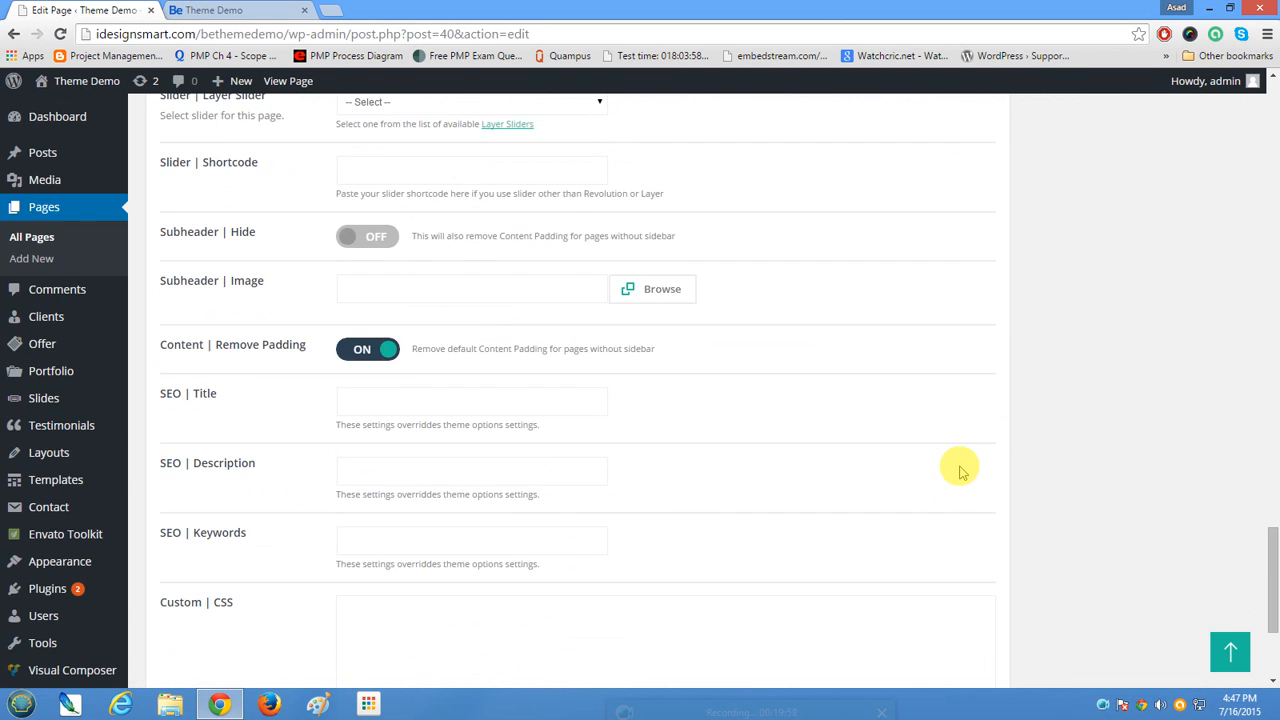
{"action": "scroll", "coordinate": [960, 466], "scroll_direction": "down", "scroll_amount": 2}
{"action": "scroll", "coordinate": [960, 466], "scroll_direction": "up", "scroll_amount": 10}
{"action": "scroll", "coordinate": [958, 470], "scroll_direction": "up", "scroll_amount": 10}
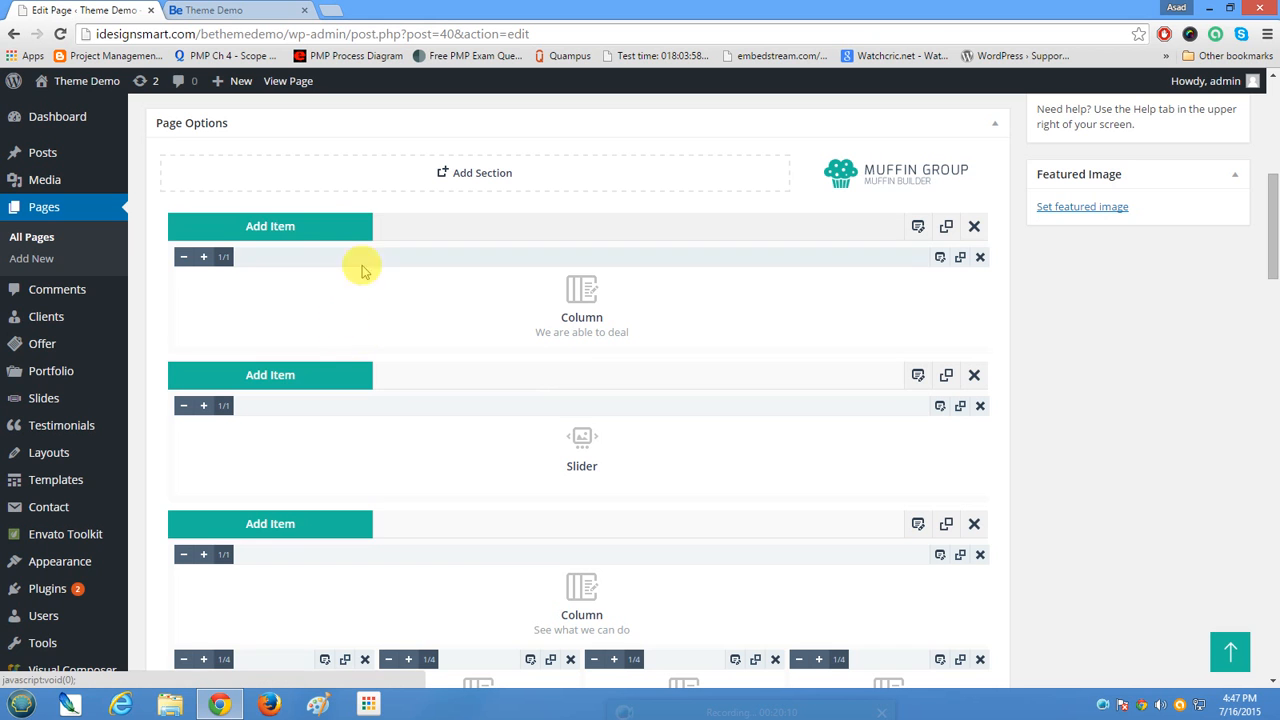
Browse the item types that can be added to the first builder section, from Placeholder to Zoom Box.
{"action": "left_click", "coordinate": [329, 230]}
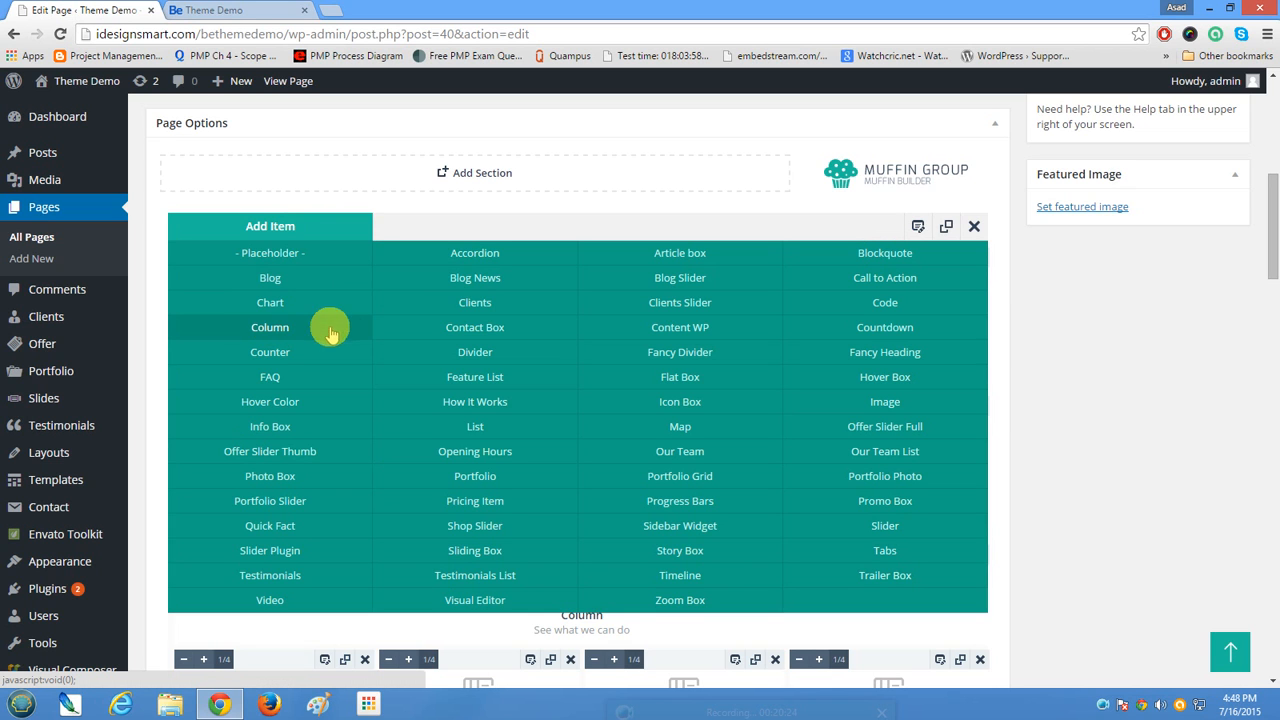
{"action": "left_click", "coordinate": [877, 528]}
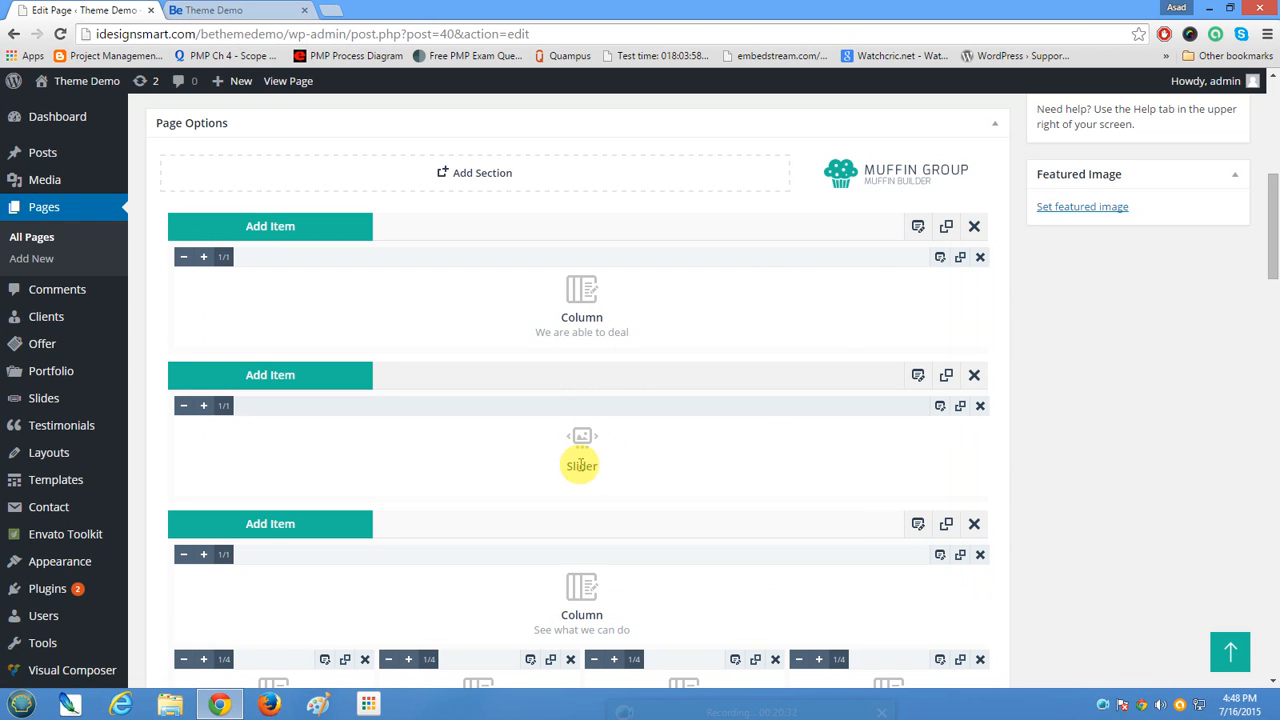
Open the Slider item in the second section, examine its style choices, category and order settings, and close it unsaved.
{"action": "left_click", "coordinate": [939, 408]}
{"action": "scroll", "coordinate": [934, 414], "scroll_direction": "up", "scroll_amount": 4}
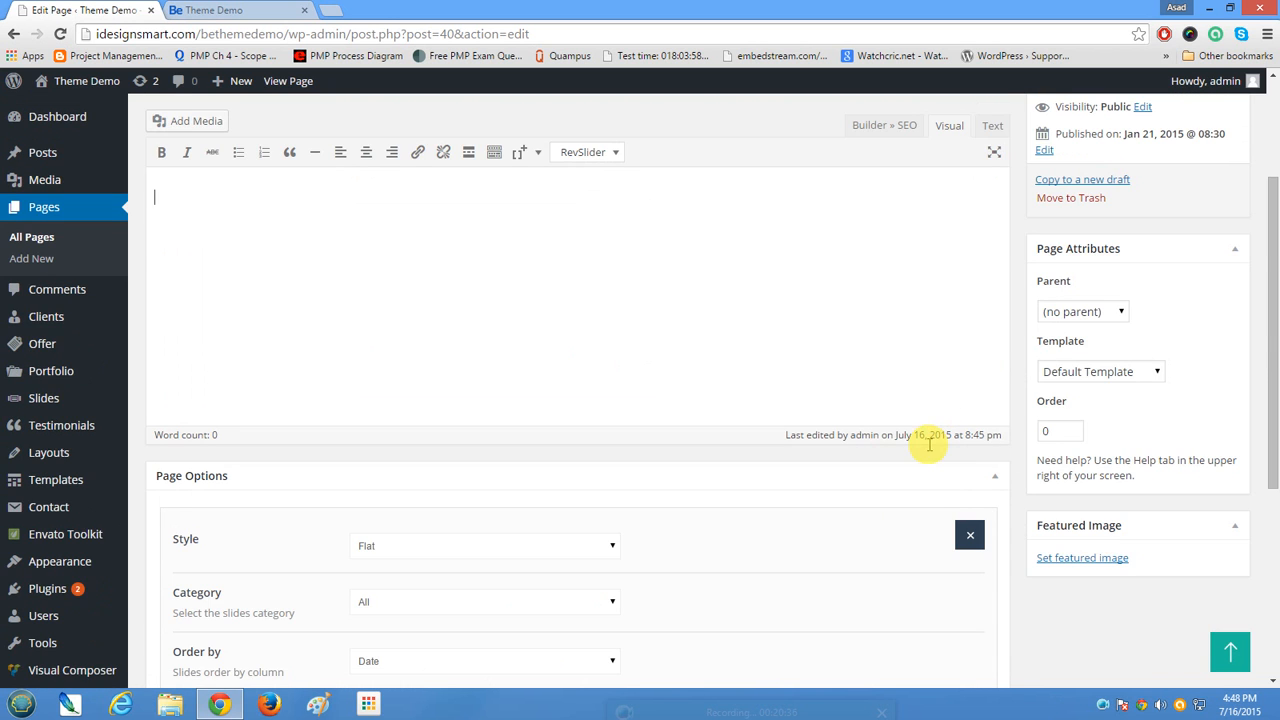
{"action": "scroll", "coordinate": [929, 446], "scroll_direction": "down", "scroll_amount": 3}
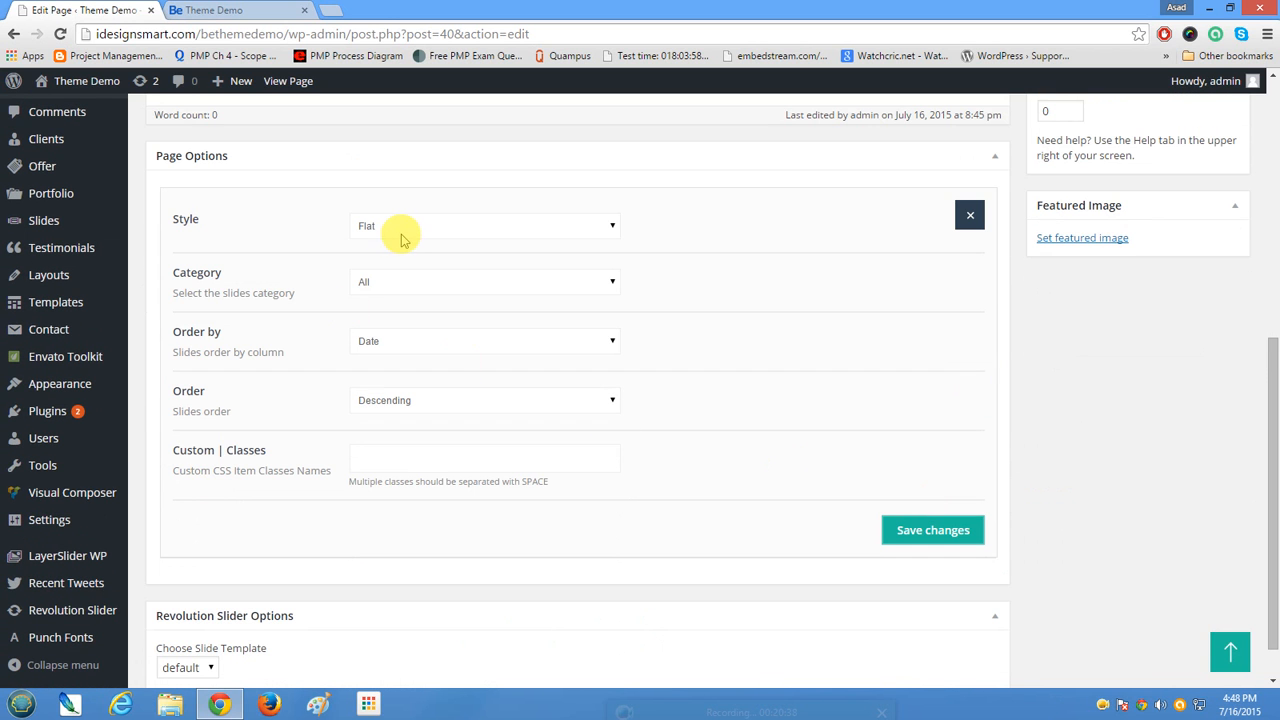
{"action": "left_click", "coordinate": [441, 233]}
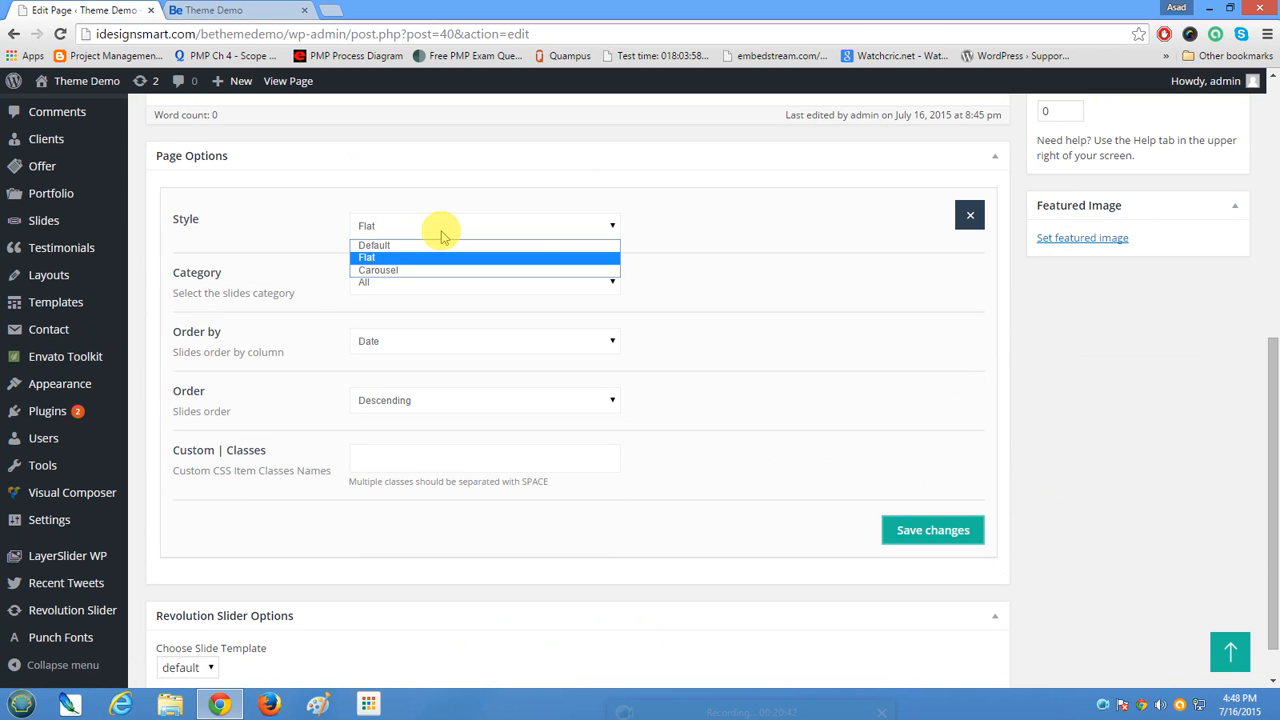
{"action": "left_click", "coordinate": [771, 266]}
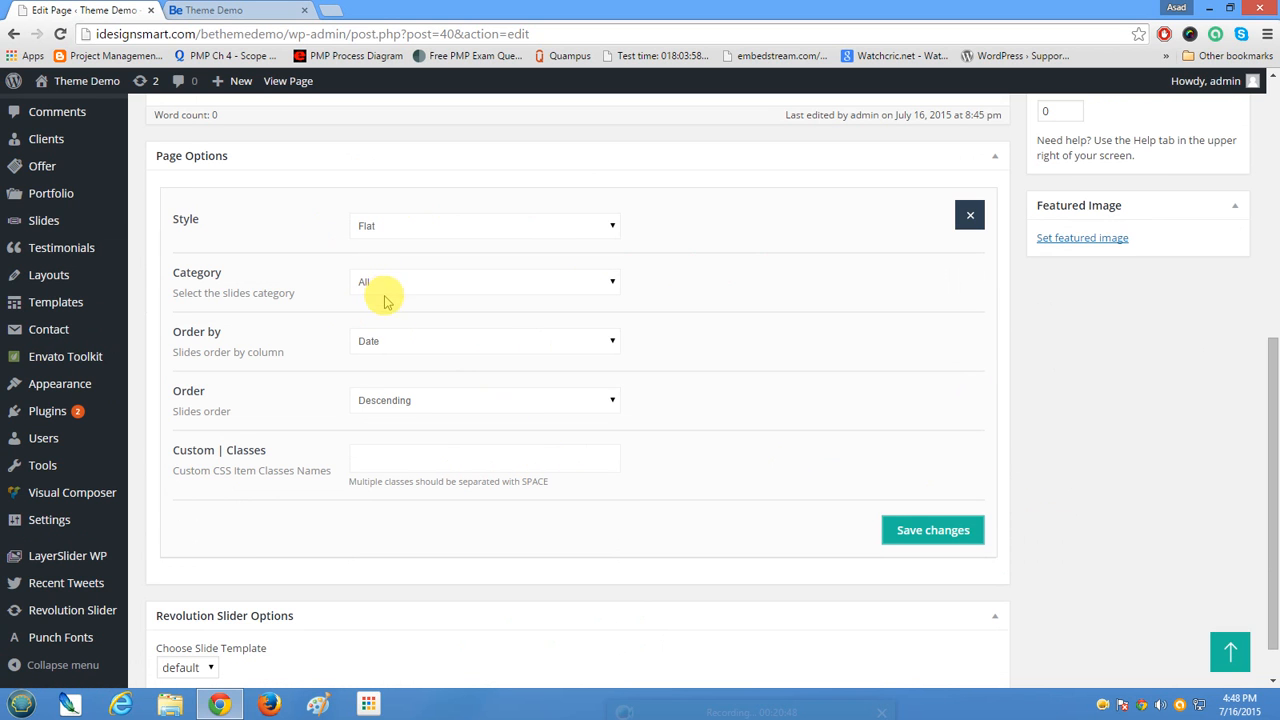
{"action": "scroll", "coordinate": [386, 300], "scroll_direction": "down", "scroll_amount": 1}
{"action": "scroll", "coordinate": [475, 537], "scroll_direction": "up", "scroll_amount": 3}
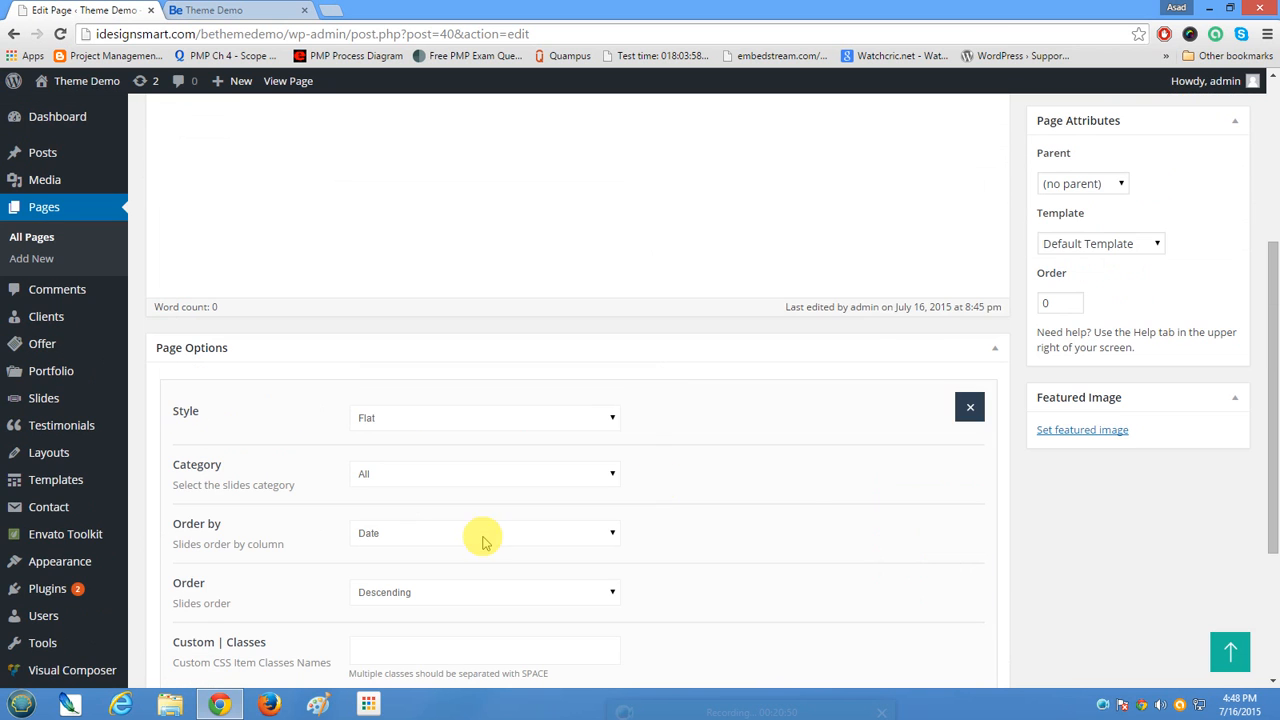
{"action": "left_click", "coordinate": [965, 405]}
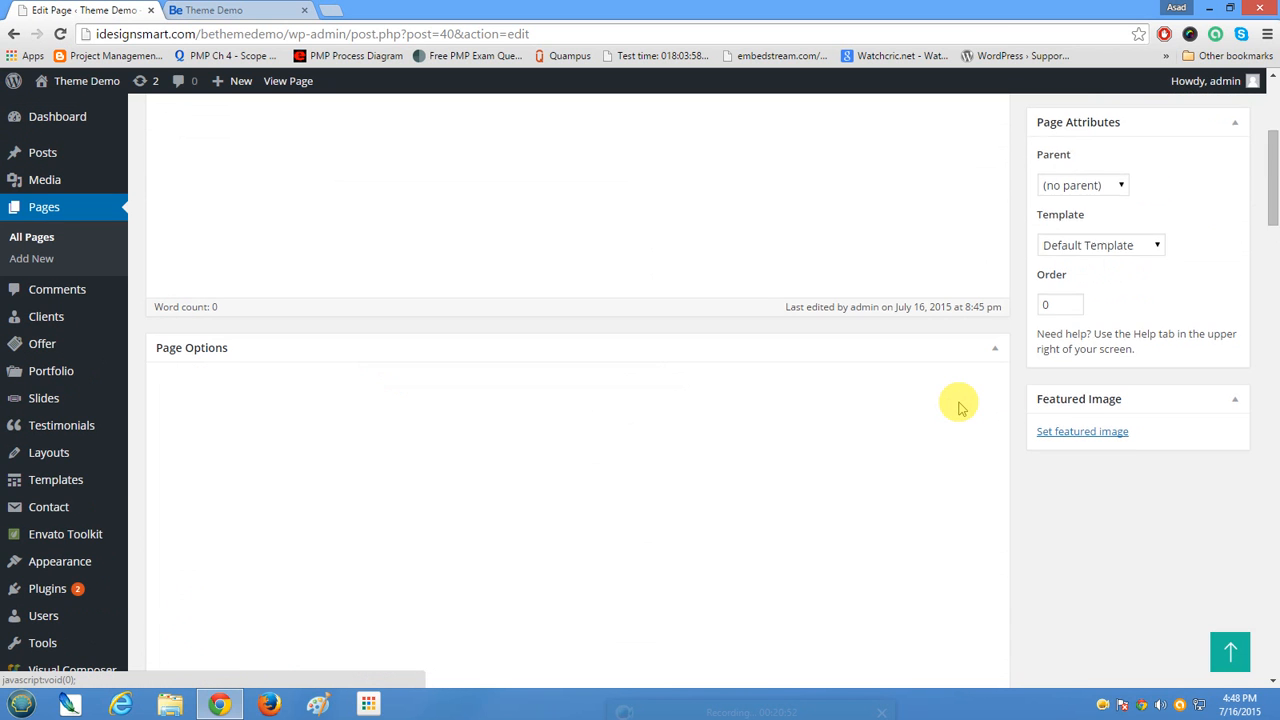
Reopen the second section's Slider item and review its settings down to the custom classes.
{"action": "scroll", "coordinate": [694, 300], "scroll_direction": "up", "scroll_amount": 2}
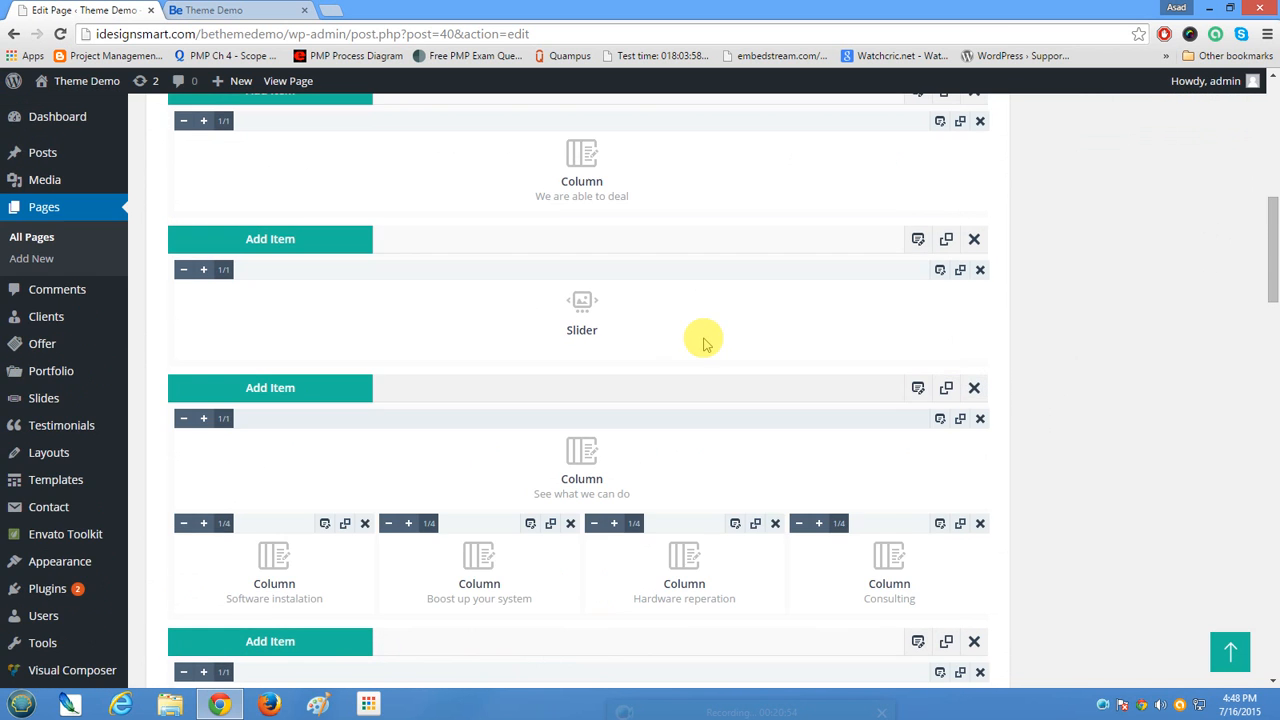
{"action": "left_click", "coordinate": [940, 270]}
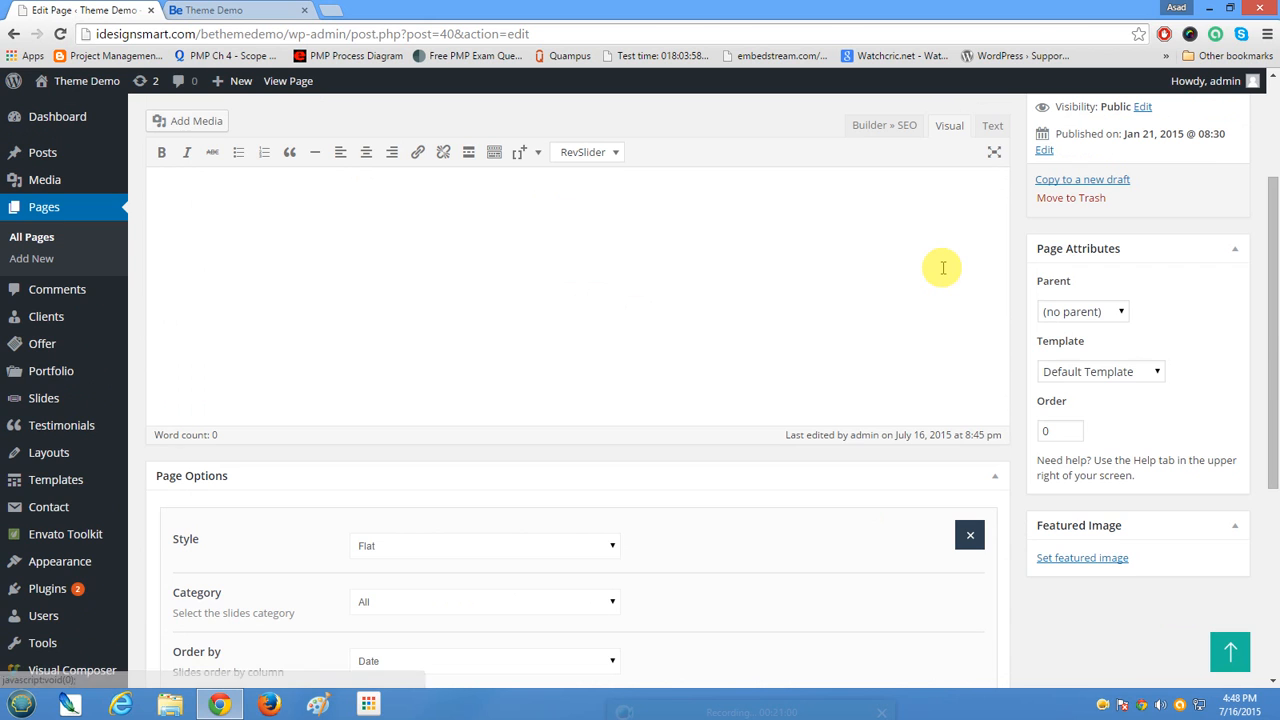
{"action": "scroll", "coordinate": [928, 420], "scroll_direction": "down", "scroll_amount": 4}
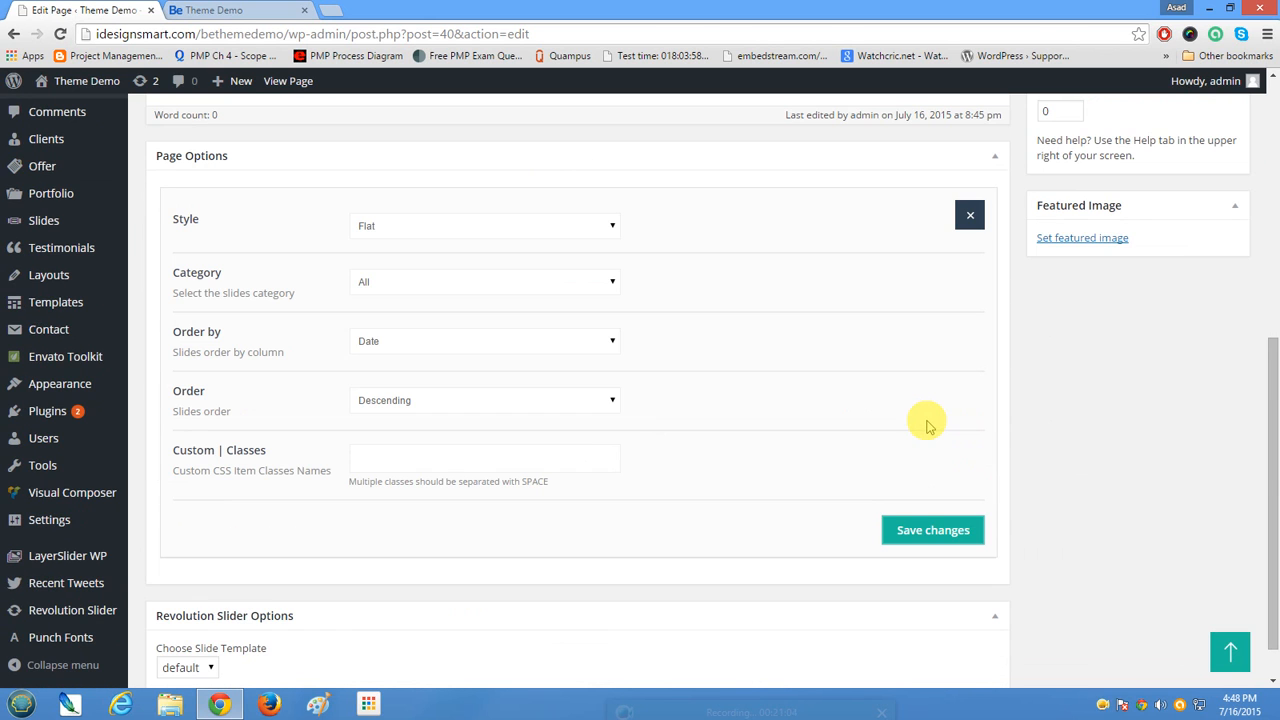
Check the slide template option under Revolution Slider Options, then close the Slider item's settings without saving.
{"action": "scroll", "coordinate": [928, 424], "scroll_direction": "down", "scroll_amount": 1}
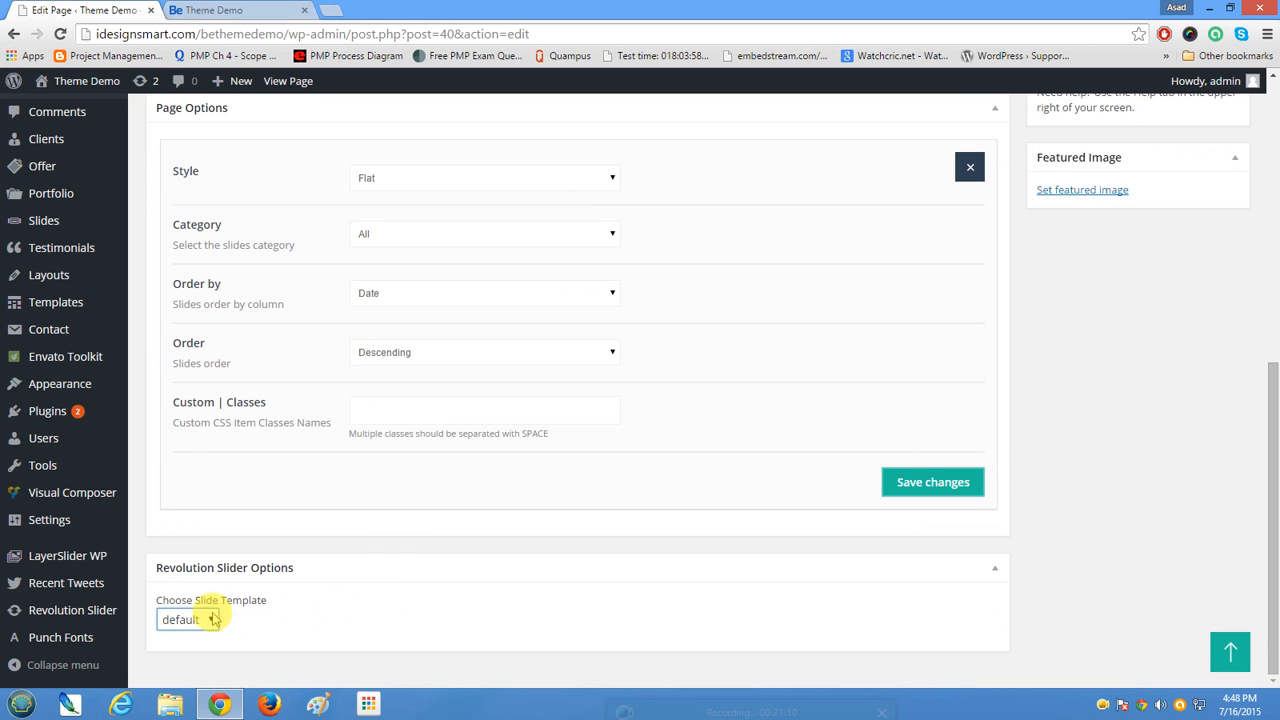
{"action": "scroll", "coordinate": [376, 647], "scroll_direction": "up", "scroll_amount": 5}
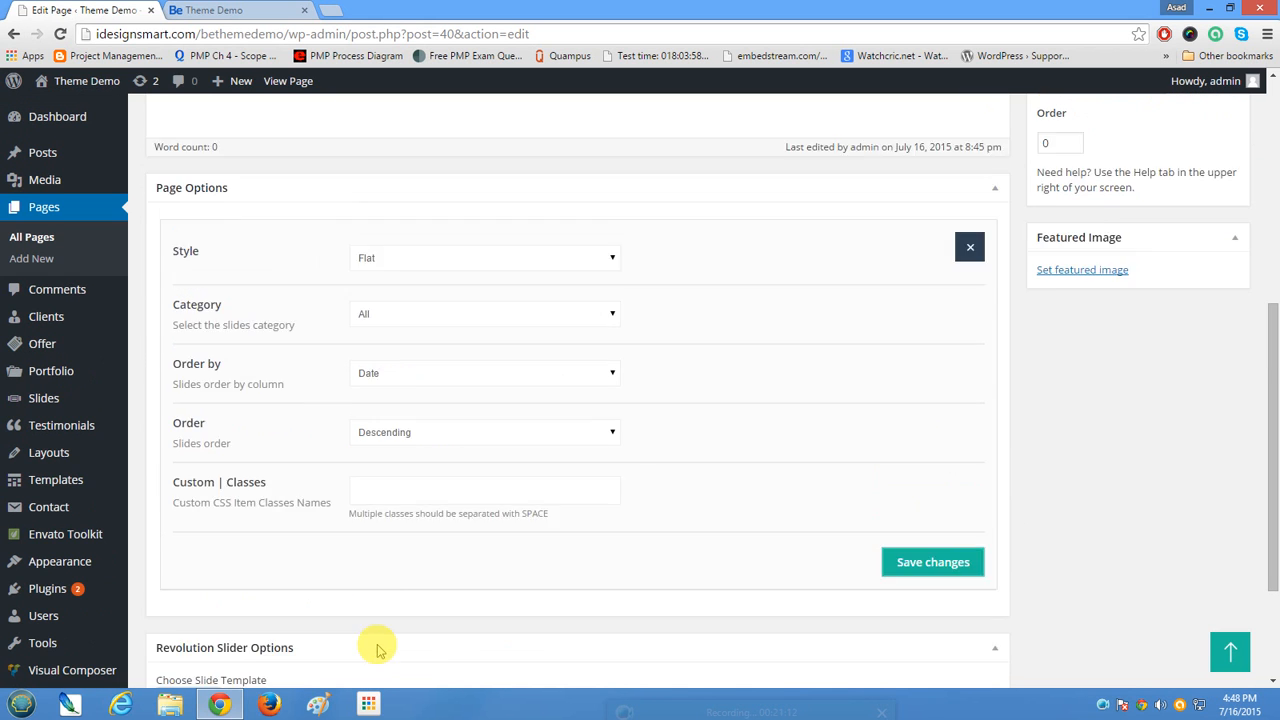
{"action": "scroll", "coordinate": [385, 640], "scroll_direction": "up", "scroll_amount": 2}
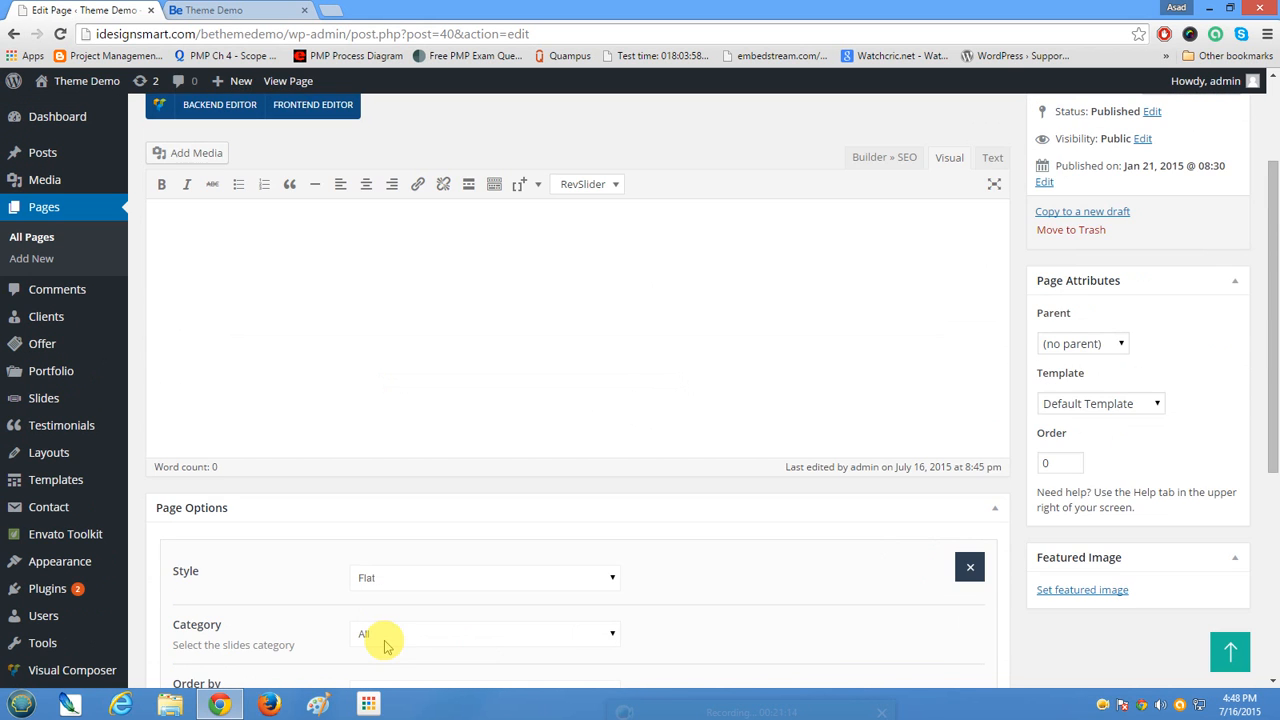
{"action": "left_click", "coordinate": [964, 569]}
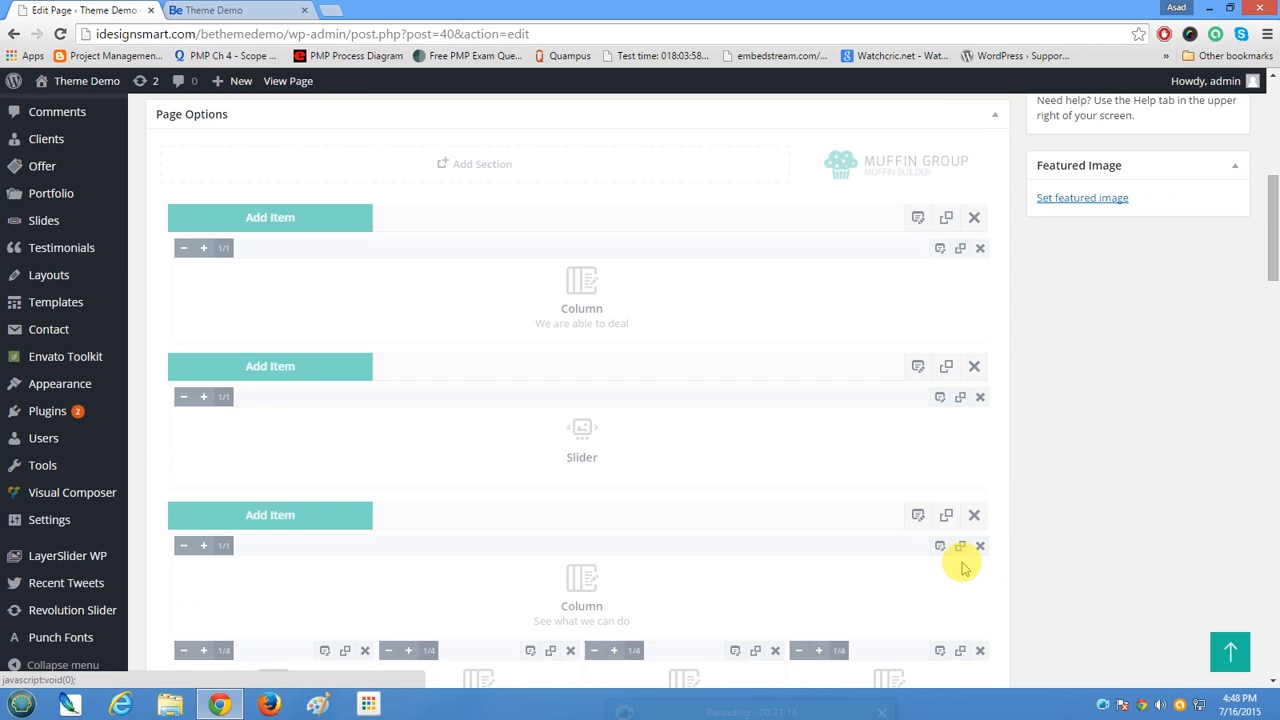
{"action": "scroll", "coordinate": [915, 555], "scroll_direction": "up", "scroll_amount": 7}
{"action": "scroll", "coordinate": [912, 552], "scroll_direction": "up", "scroll_amount": 2}
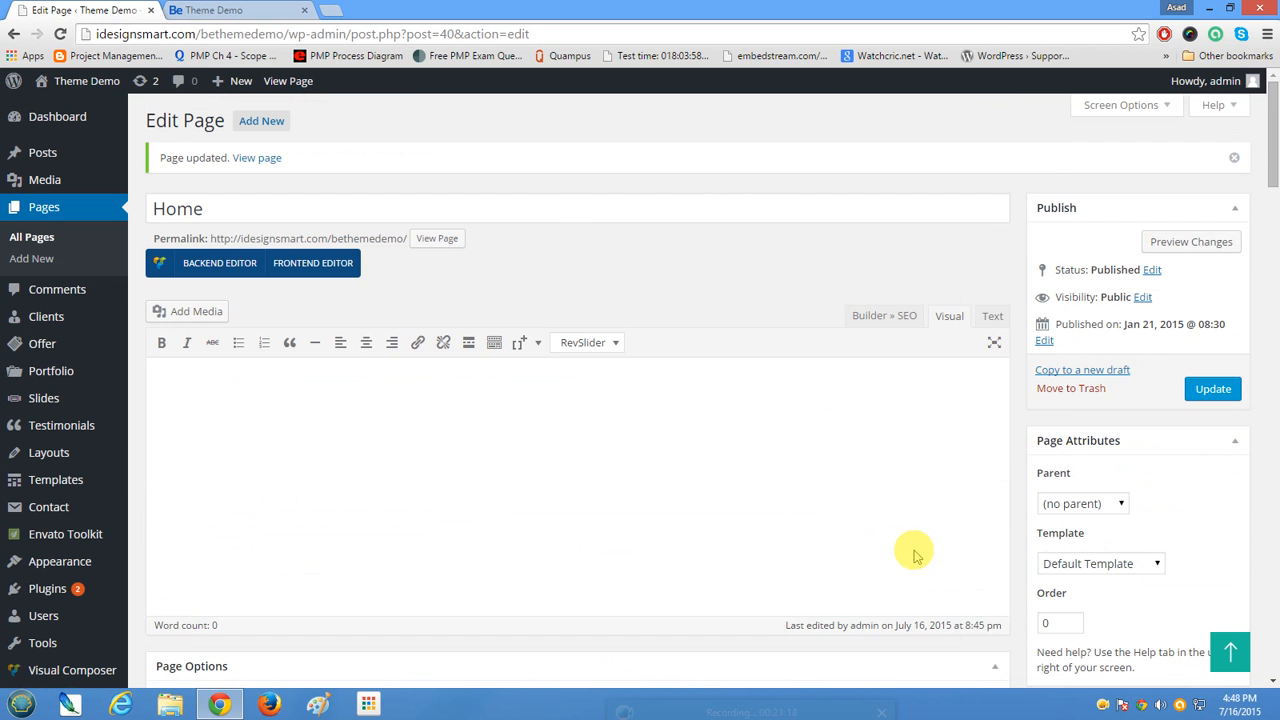
Switch the Home page's content editor to Text mode and look over the Muffin Builder sections below it.
{"action": "scroll", "coordinate": [550, 470], "scroll_direction": "down", "scroll_amount": 1}
{"action": "scroll", "coordinate": [556, 497], "scroll_direction": "down", "scroll_amount": 2}
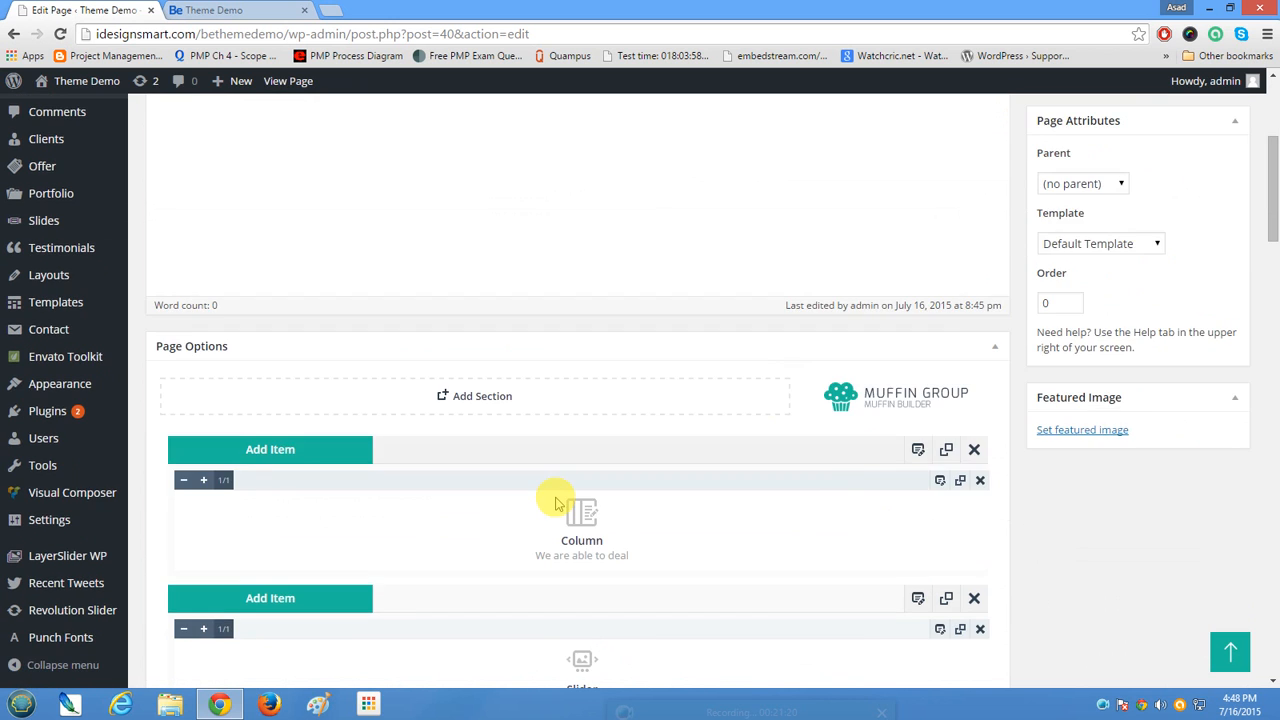
{"action": "scroll", "coordinate": [556, 497], "scroll_direction": "up", "scroll_amount": 4}
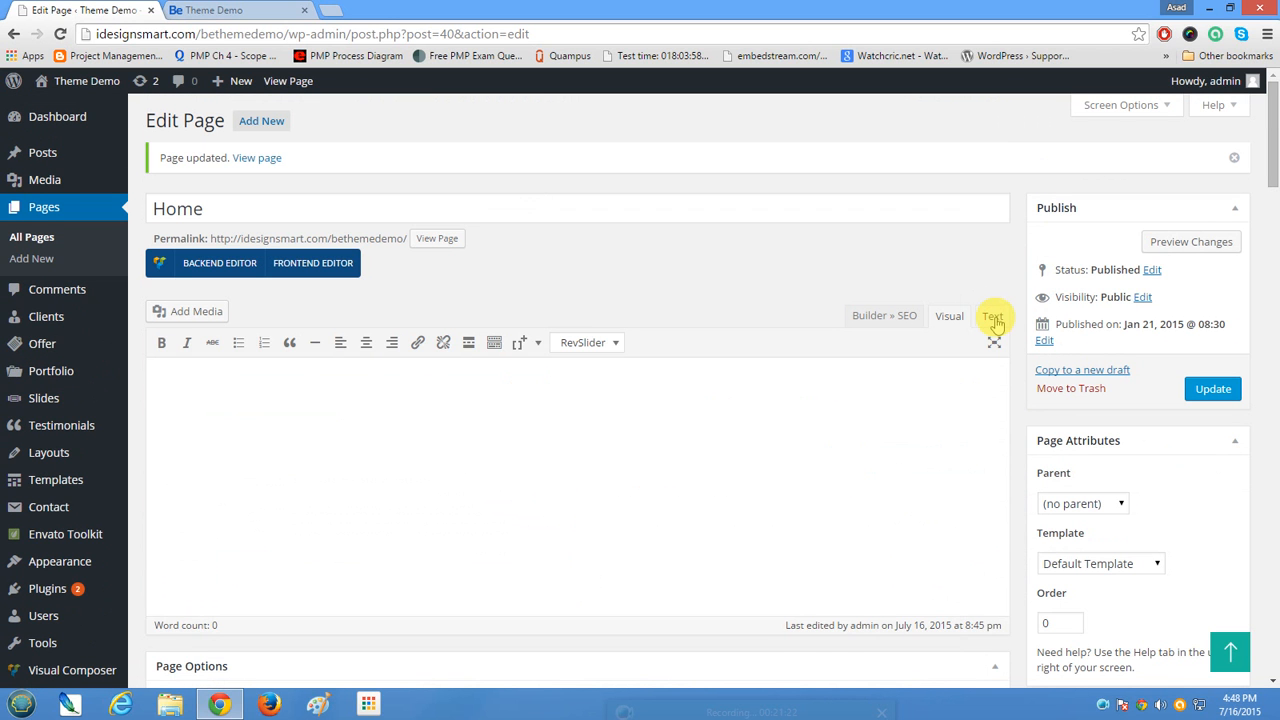
{"action": "left_click", "coordinate": [993, 318]}
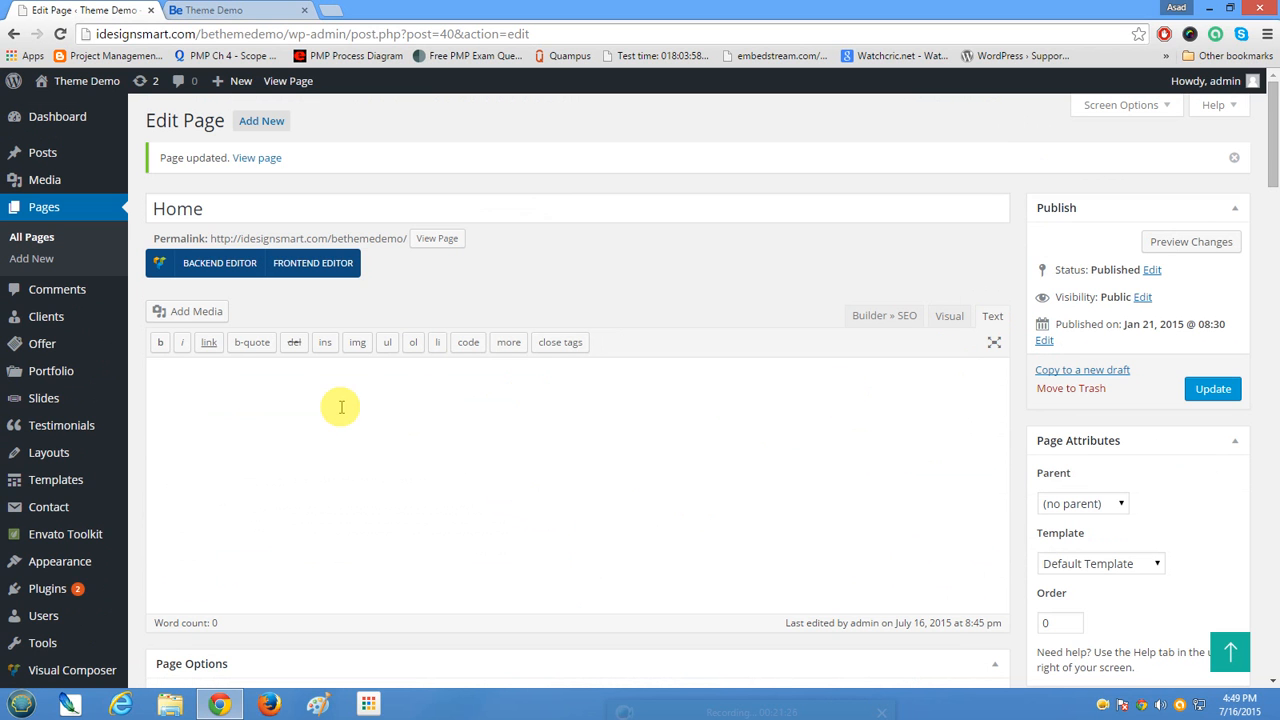
{"action": "scroll", "coordinate": [437, 515], "scroll_direction": "down", "scroll_amount": 5}
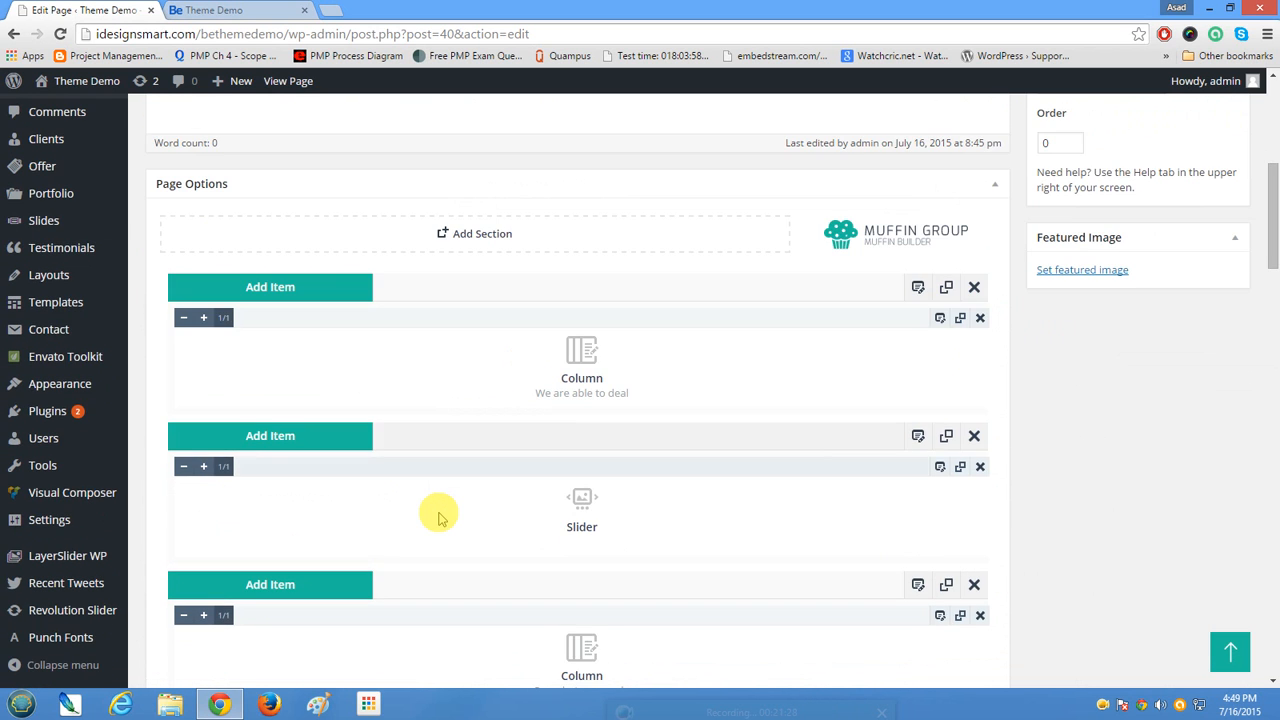
{"action": "scroll", "coordinate": [437, 515], "scroll_direction": "up", "scroll_amount": 5}
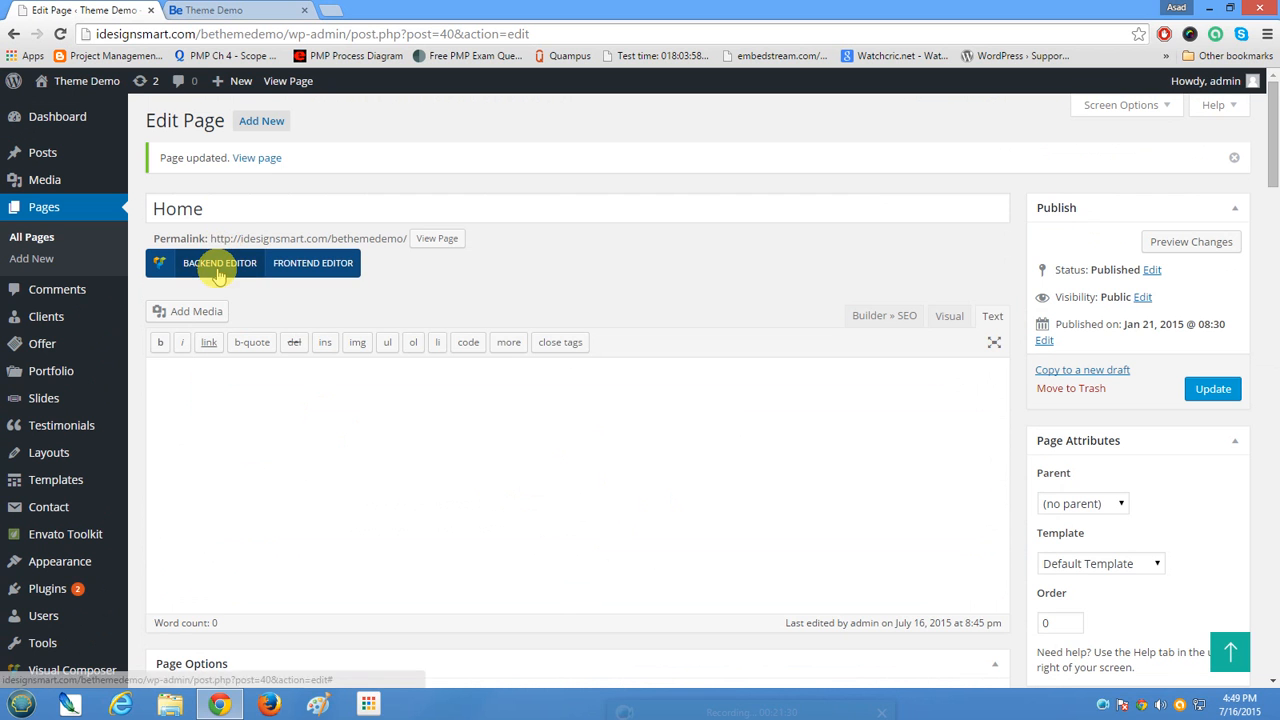
Switch the Home page to the Visual Composer backend editor and look over its predefined layouts.
{"action": "left_click", "coordinate": [219, 270]}
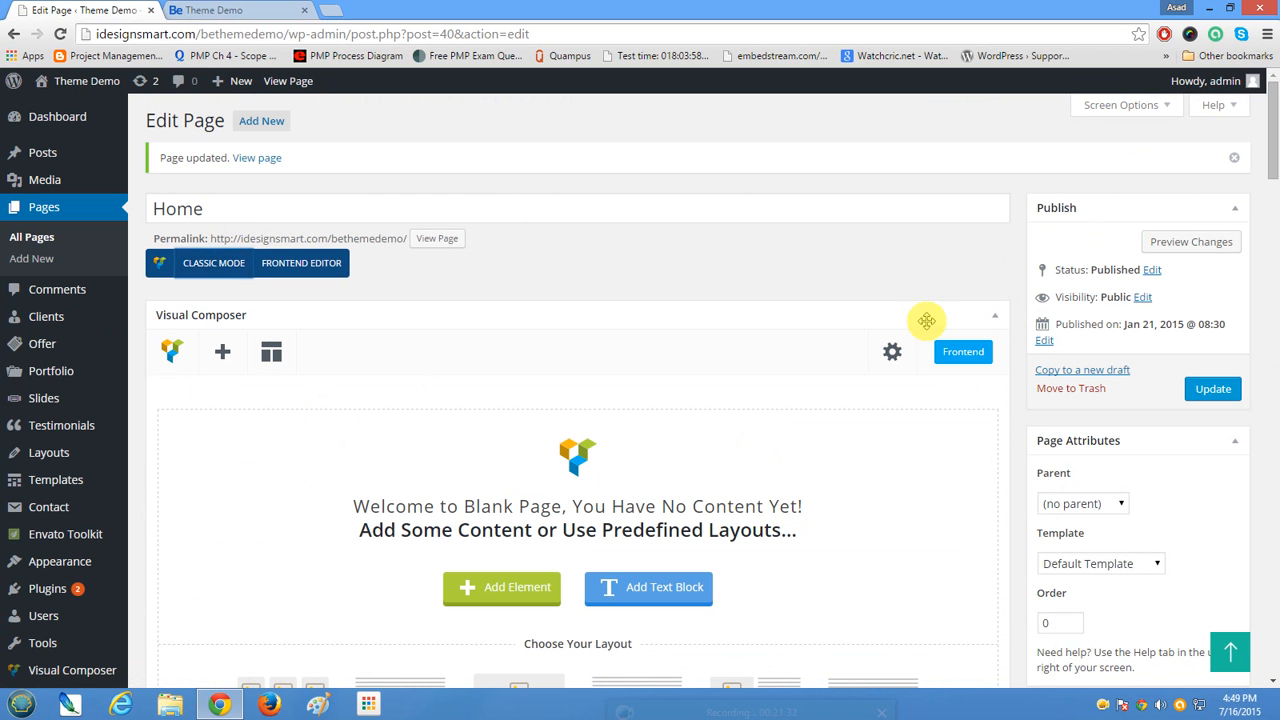
{"action": "scroll", "coordinate": [582, 440], "scroll_direction": "down", "scroll_amount": 4}
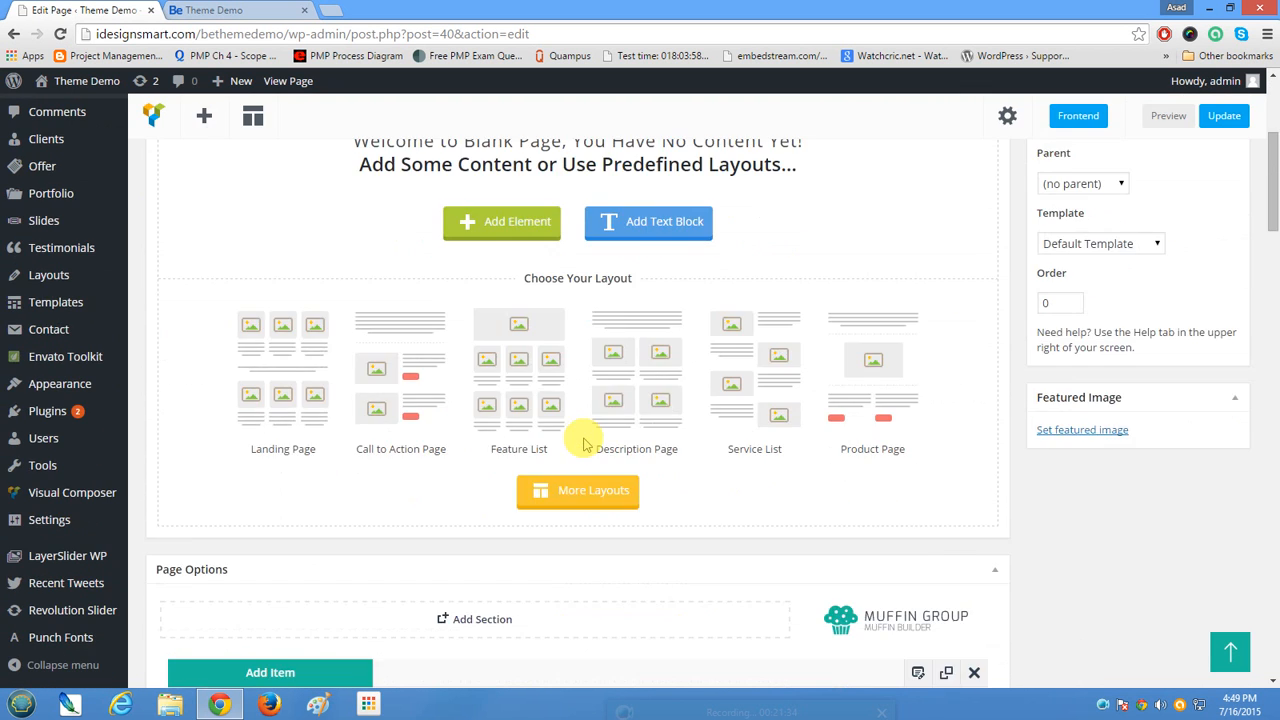
{"action": "scroll", "coordinate": [585, 443], "scroll_direction": "down", "scroll_amount": 4}
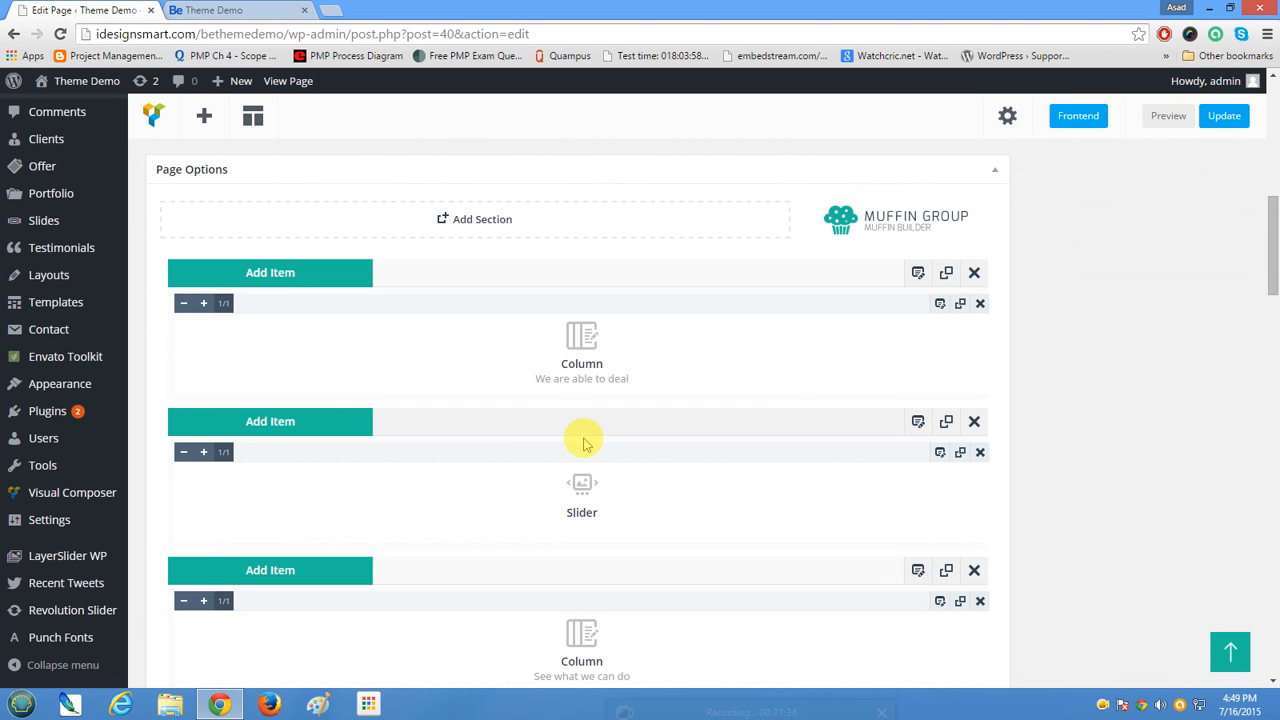
Review the Home page's layout and sidebar options and the sliders available for its Revolution Slider setting.
{"action": "scroll", "coordinate": [585, 443], "scroll_direction": "down", "scroll_amount": 14}
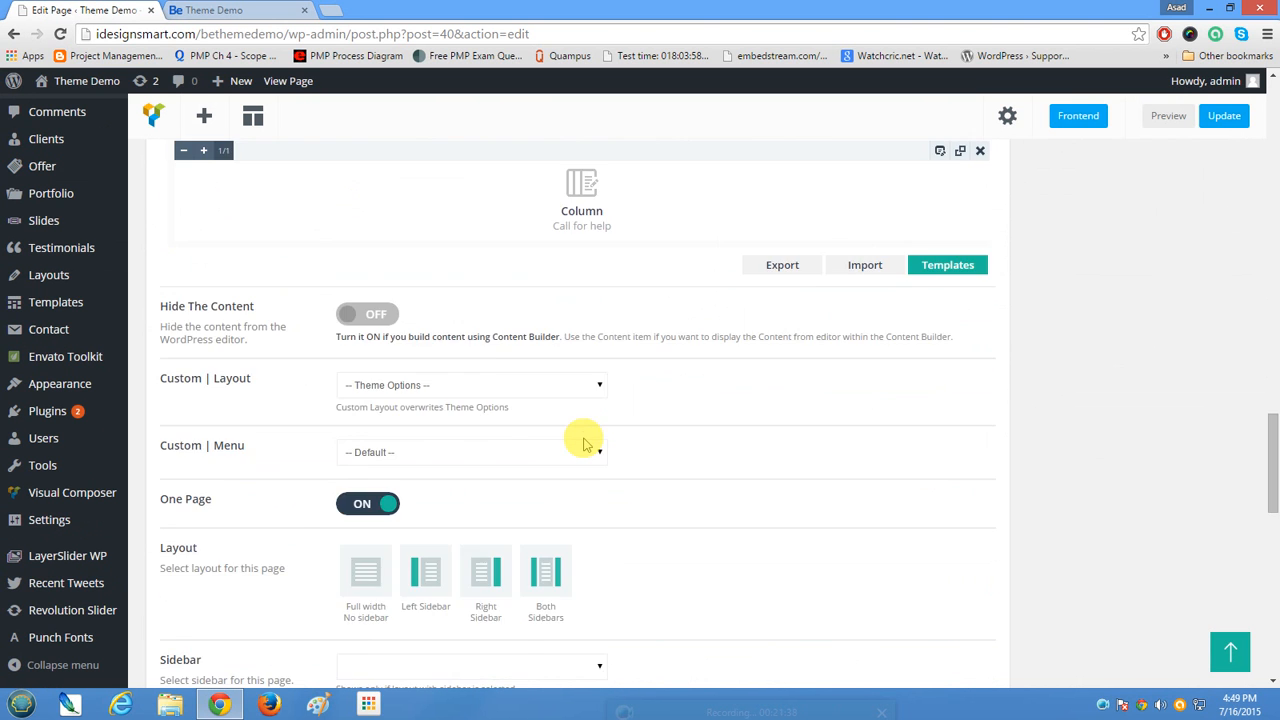
{"action": "scroll", "coordinate": [585, 443], "scroll_direction": "down", "scroll_amount": 4}
{"action": "scroll", "coordinate": [580, 437], "scroll_direction": "up", "scroll_amount": 3}
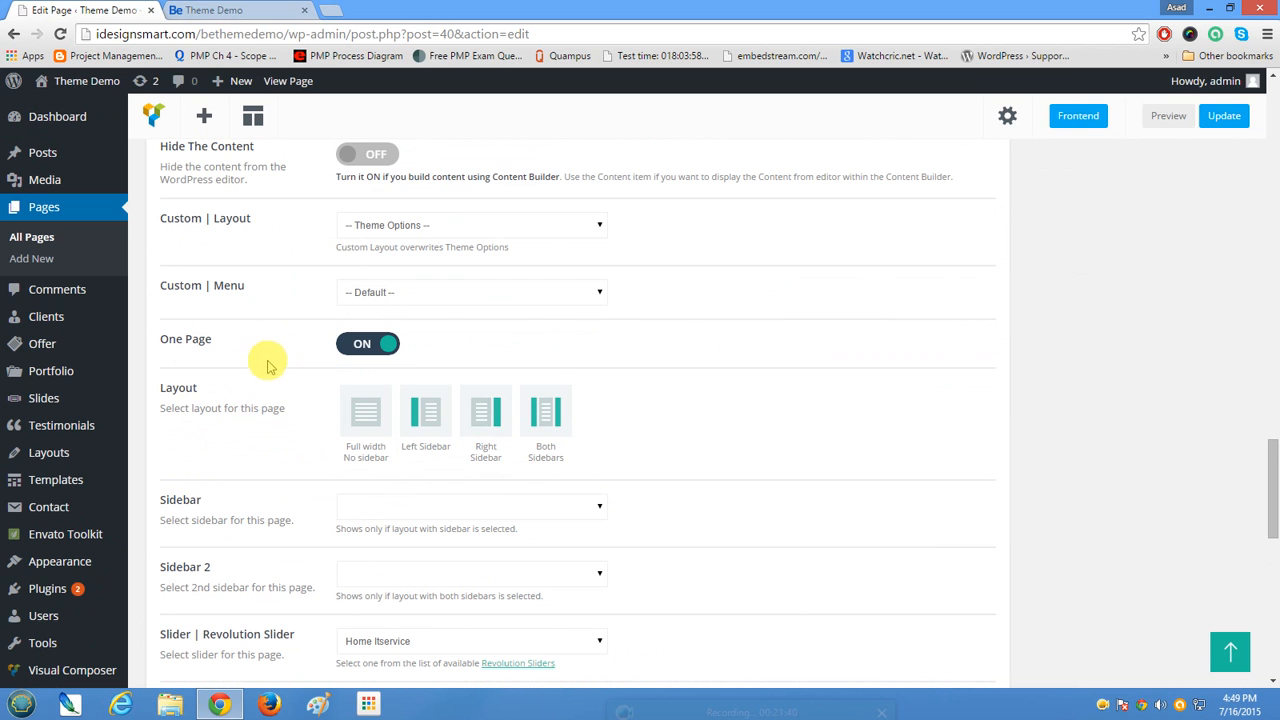
{"action": "scroll", "coordinate": [369, 322], "scroll_direction": "down", "scroll_amount": 2}
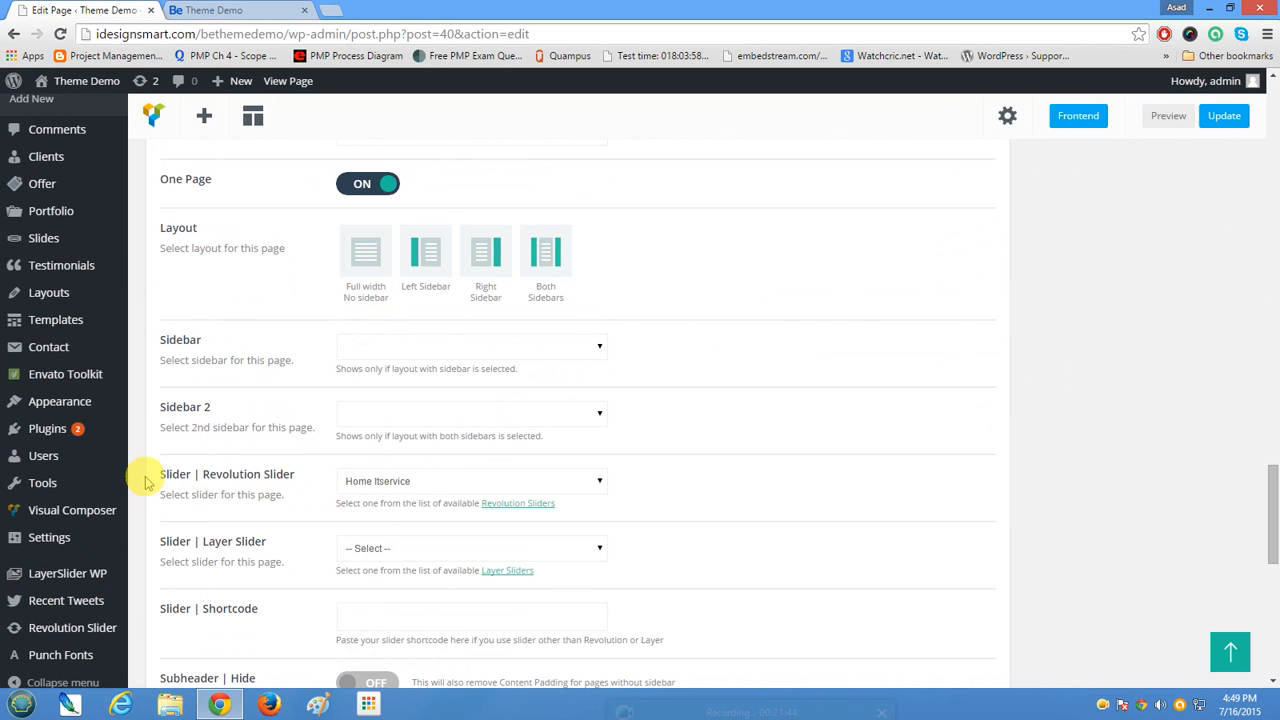
{"action": "left_click_drag", "start_coordinate": [188, 477], "coordinate": [298, 483]}
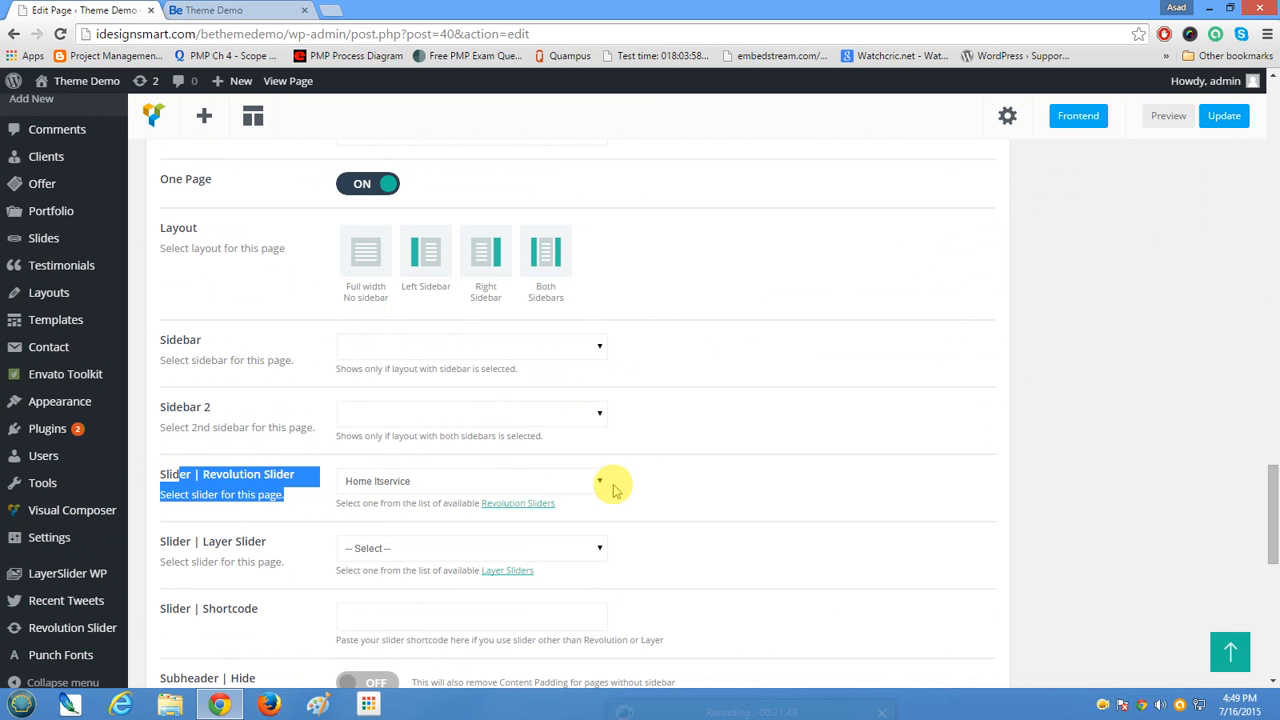
{"action": "left_click", "coordinate": [600, 484]}
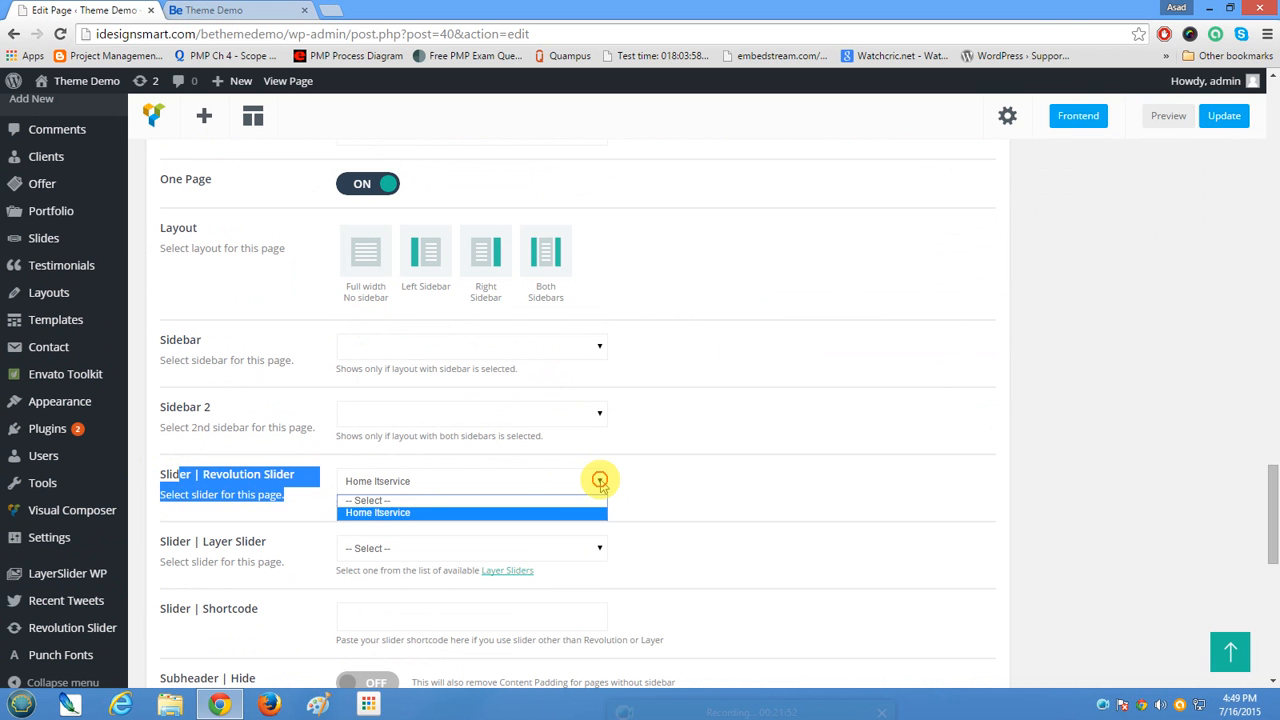
{"action": "left_click", "coordinate": [600, 484]}
Examine the template choices in the Home page's attributes without changing the selected template.
{"action": "scroll", "coordinate": [740, 530], "scroll_direction": "up", "scroll_amount": 10}
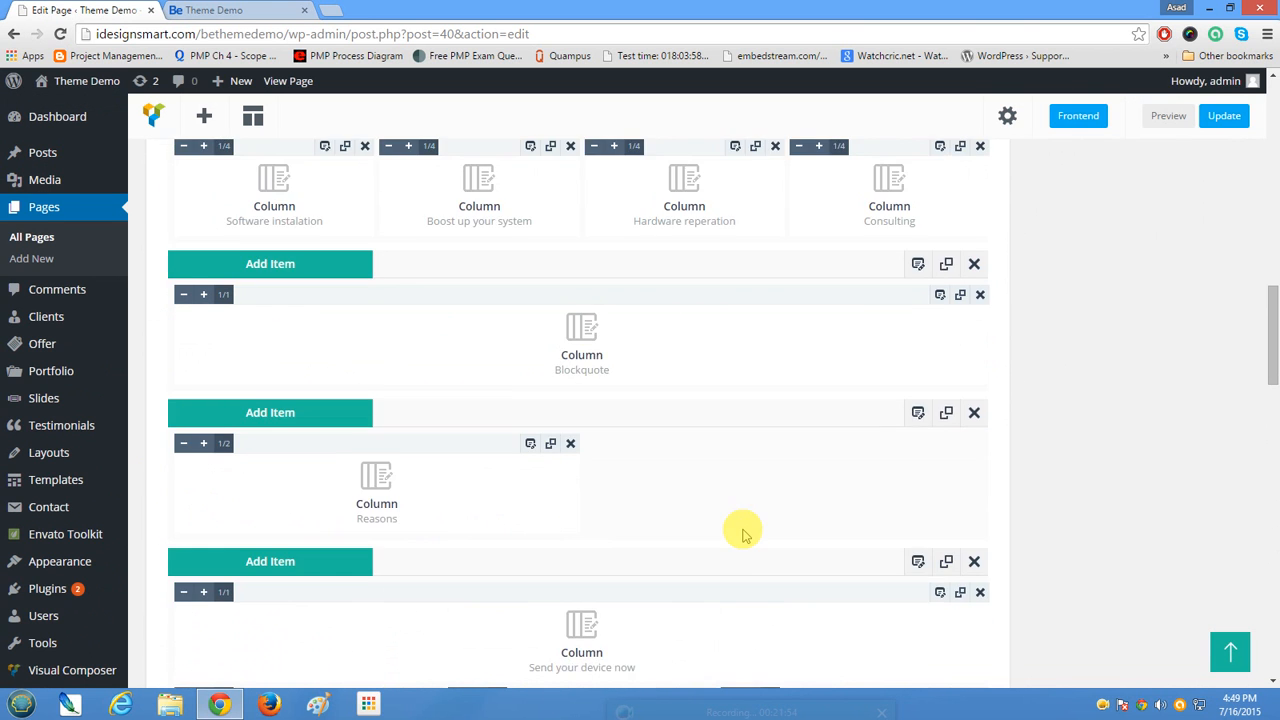
{"action": "scroll", "coordinate": [742, 533], "scroll_direction": "up", "scroll_amount": 10}
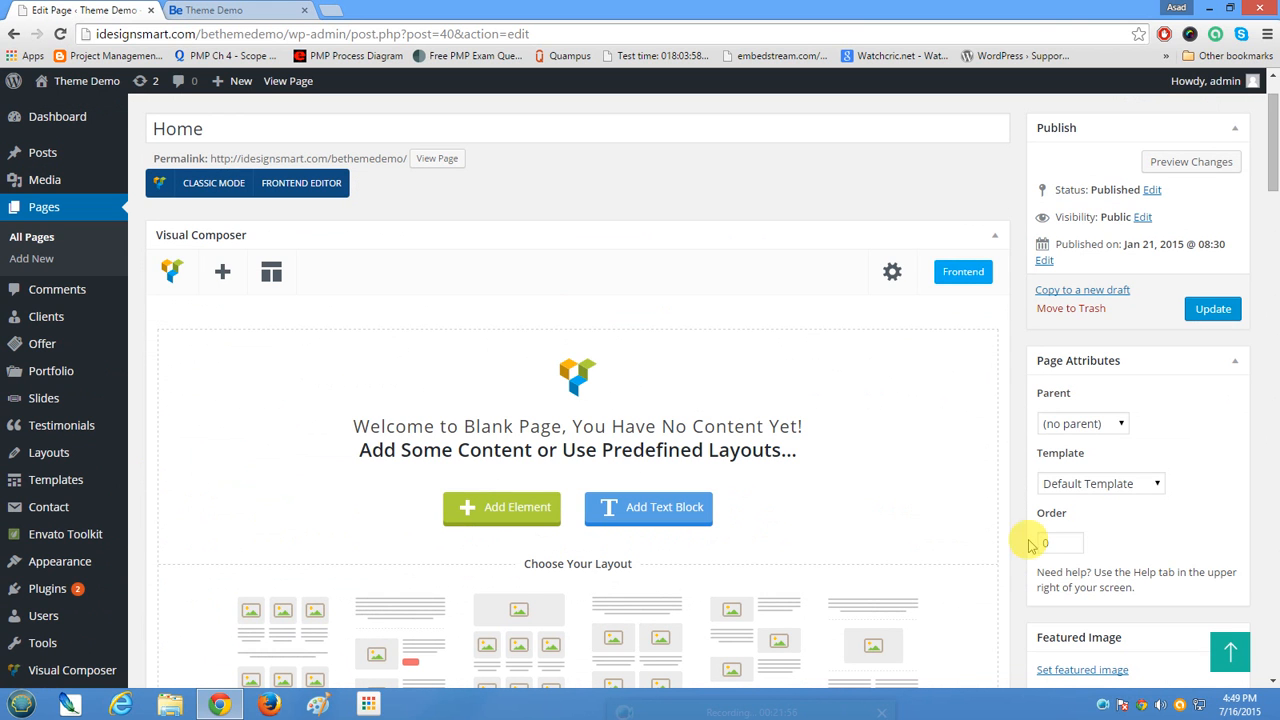
{"action": "left_click", "coordinate": [1153, 485]}
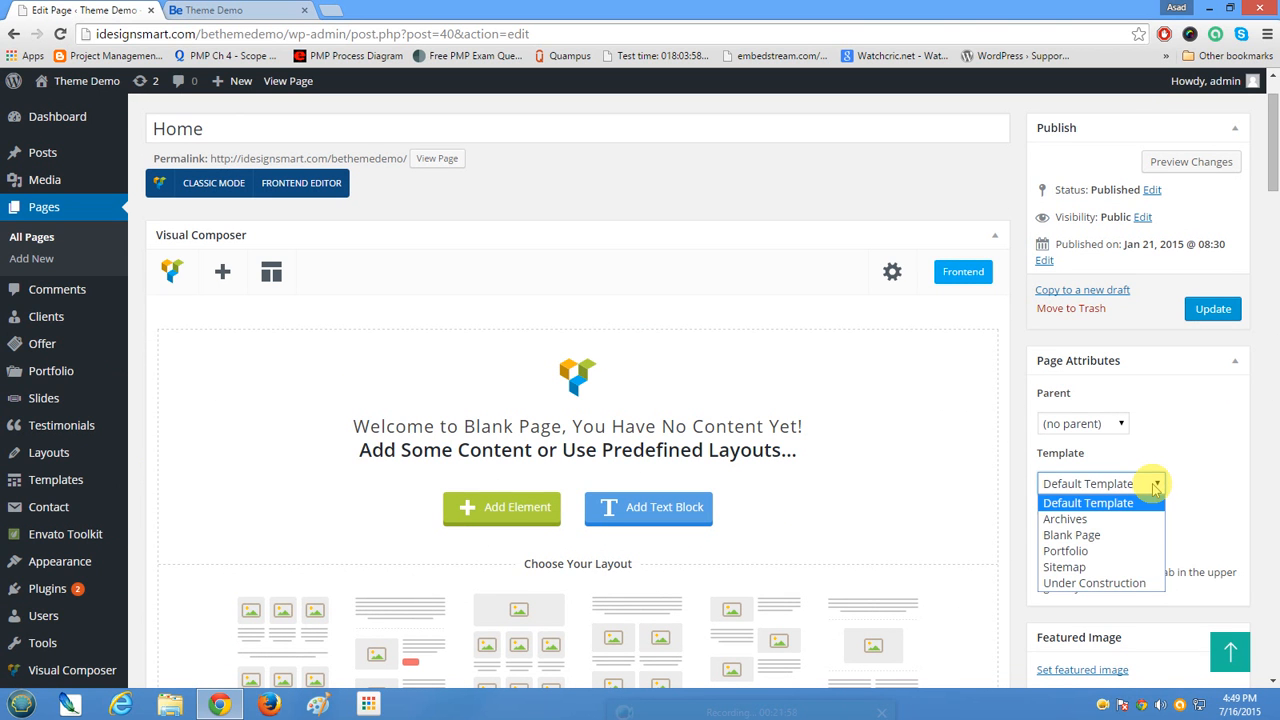
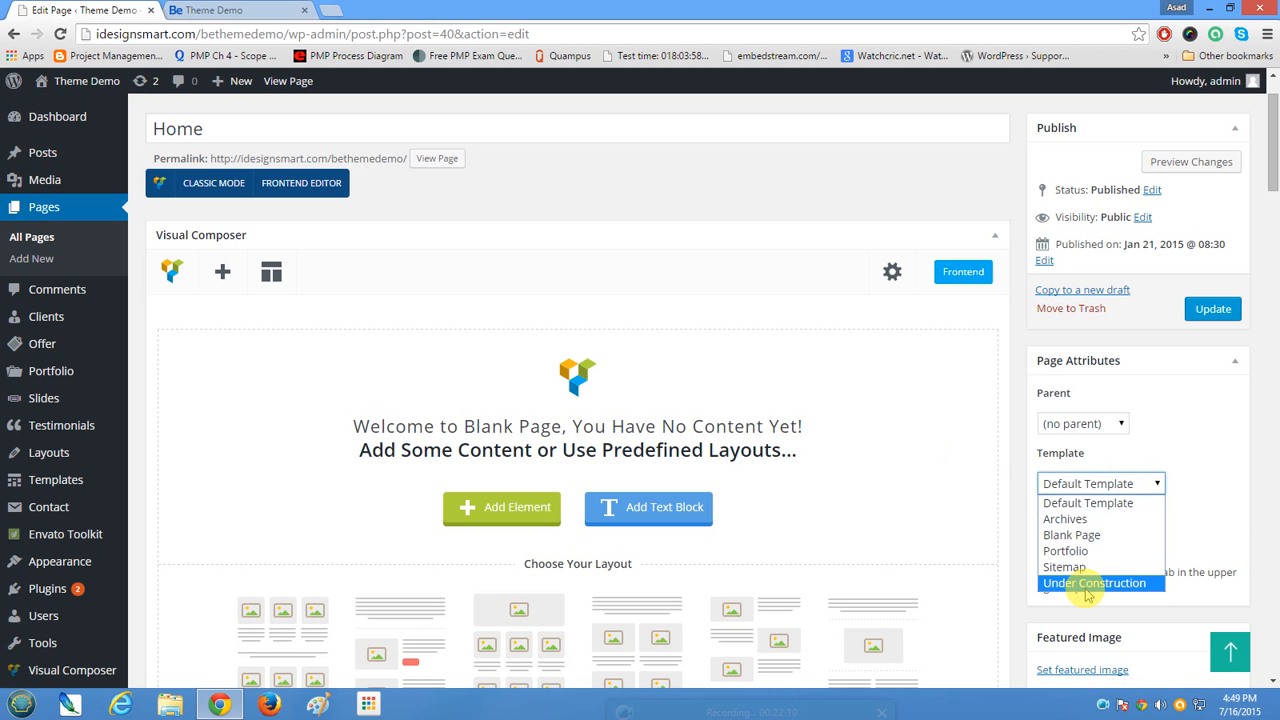
{"action": "left_click", "coordinate": [598, 185]}
{"action": "scroll", "coordinate": [598, 190], "scroll_direction": "down", "scroll_amount": 4}
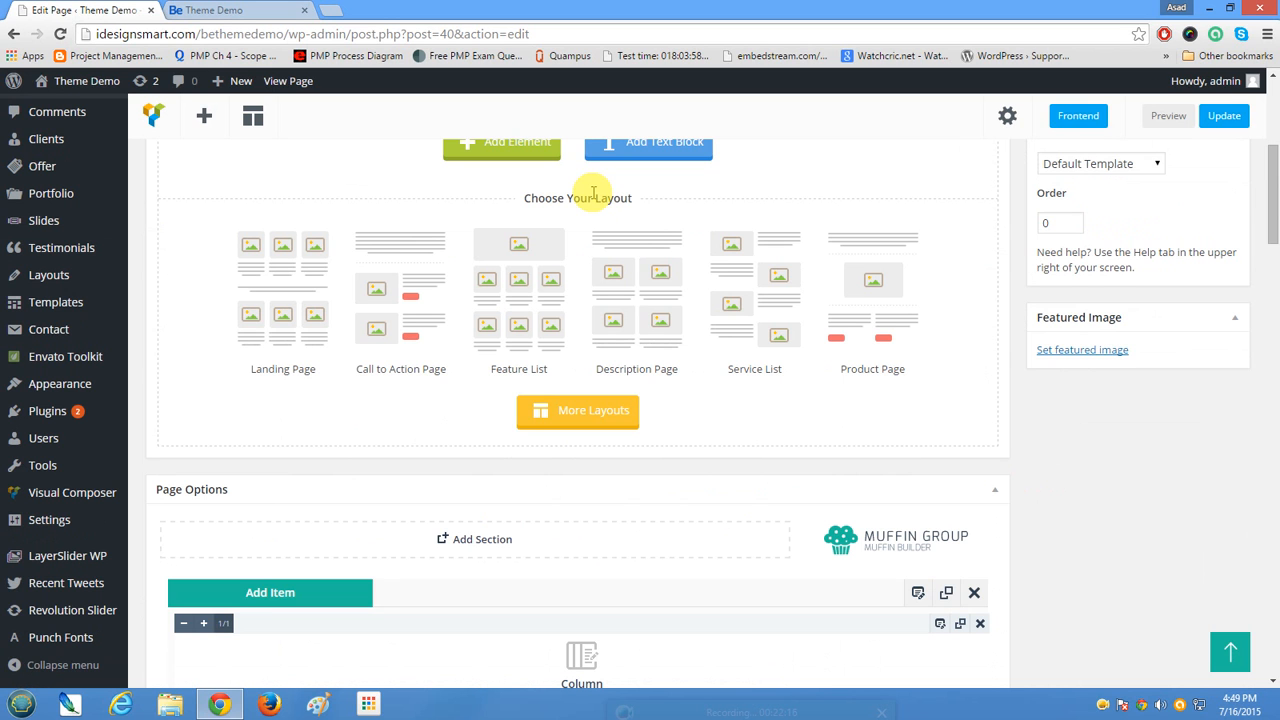
Open the BeTheme Options and show the Header colour settings.
{"action": "mouse_move", "coordinate": [55, 392]}
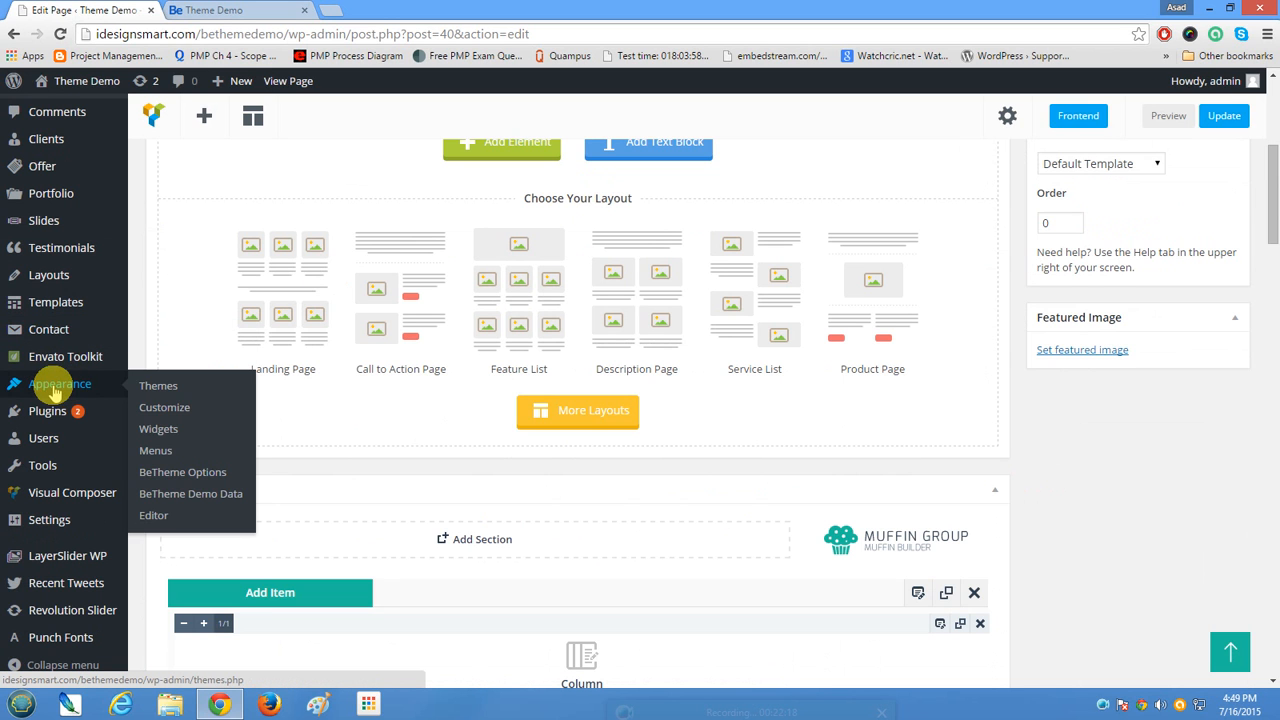
{"action": "left_click", "coordinate": [171, 478]}
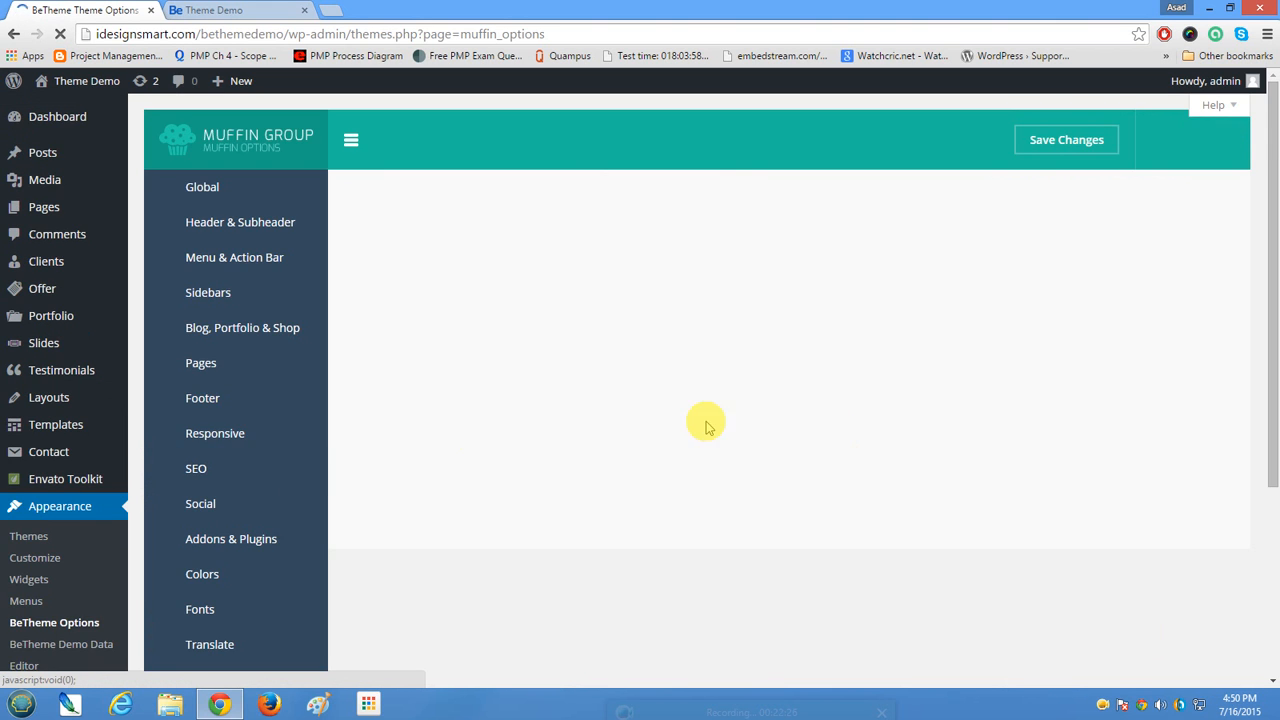
{"action": "scroll", "coordinate": [489, 478], "scroll_direction": "down", "scroll_amount": 3}
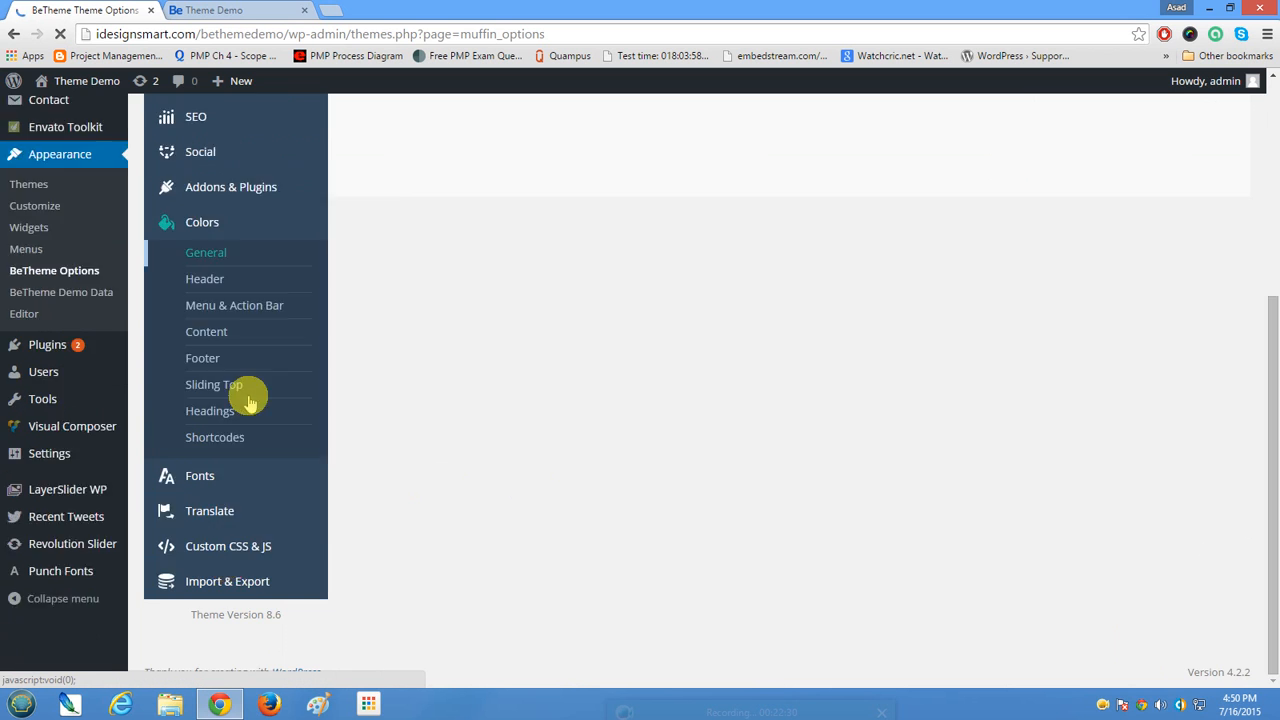
{"action": "scroll", "coordinate": [260, 430], "scroll_direction": "up", "scroll_amount": 5}
{"action": "scroll", "coordinate": [280, 518], "scroll_direction": "down", "scroll_amount": 4}
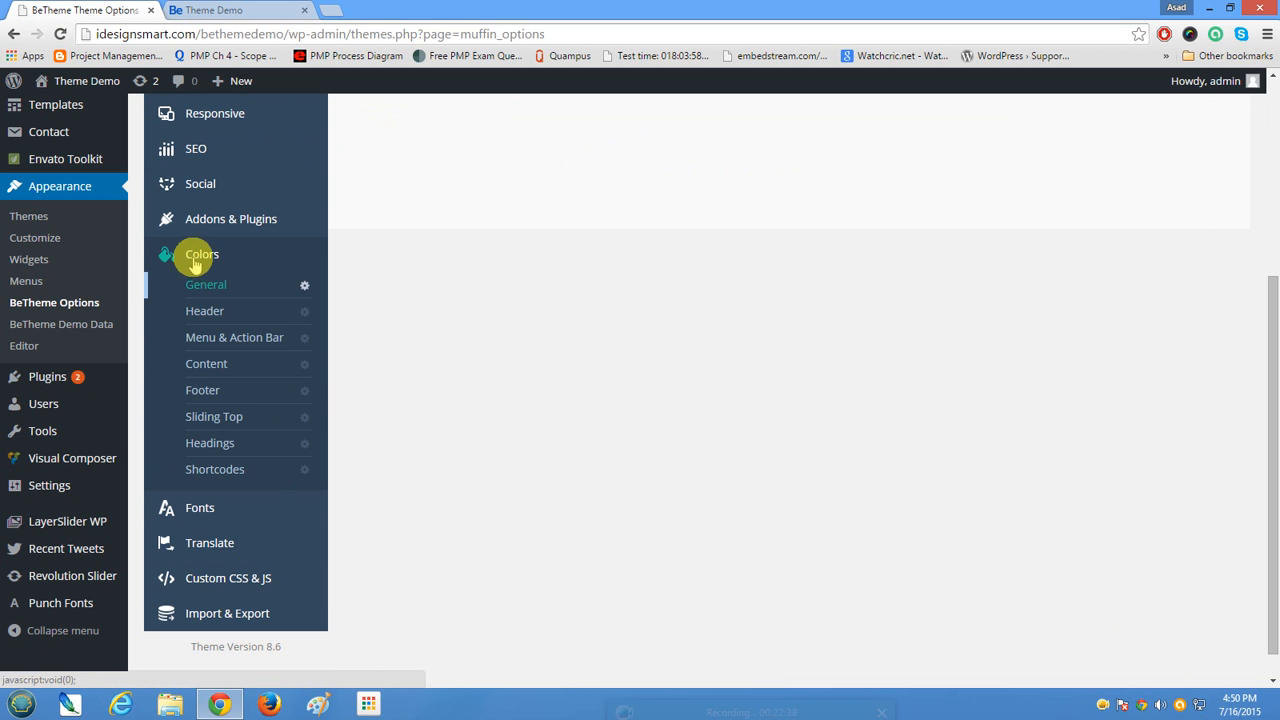
{"action": "left_click", "coordinate": [200, 313]}
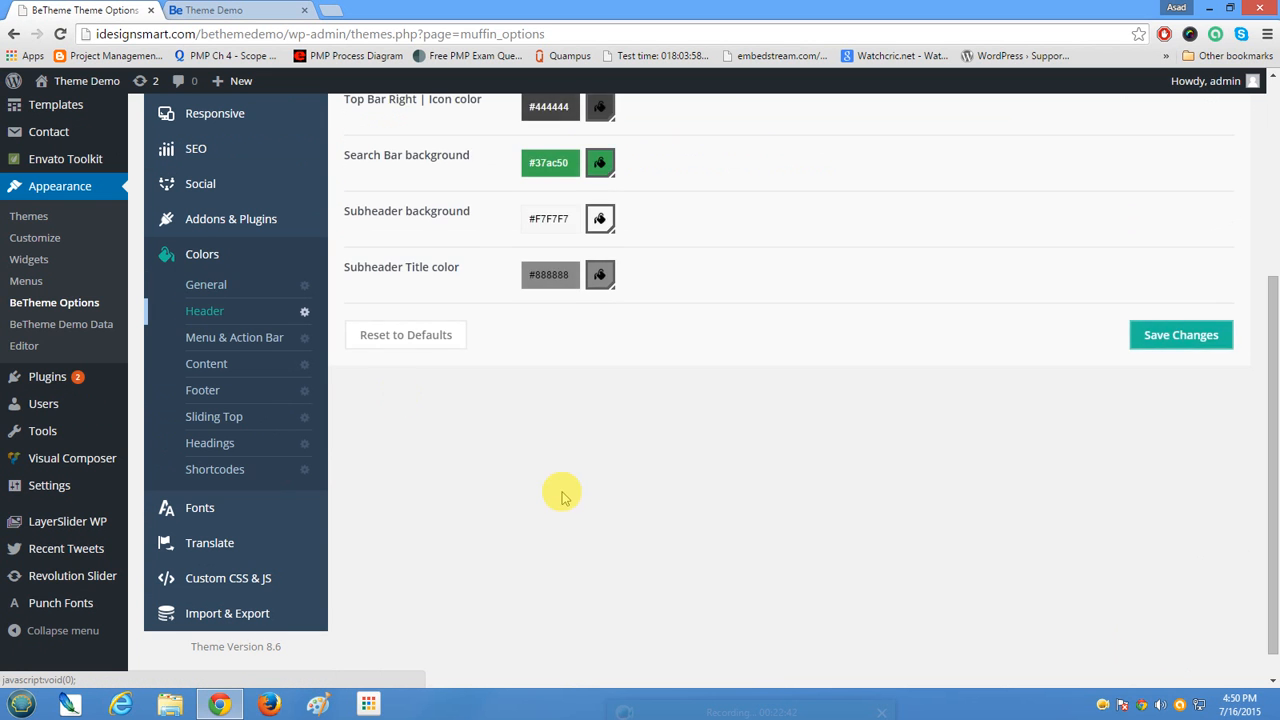
Examine the header colour settings, including the colour pickers for the Top Bar Right icon and Search Bar background.
{"action": "scroll", "coordinate": [557, 491], "scroll_direction": "up", "scroll_amount": 3}
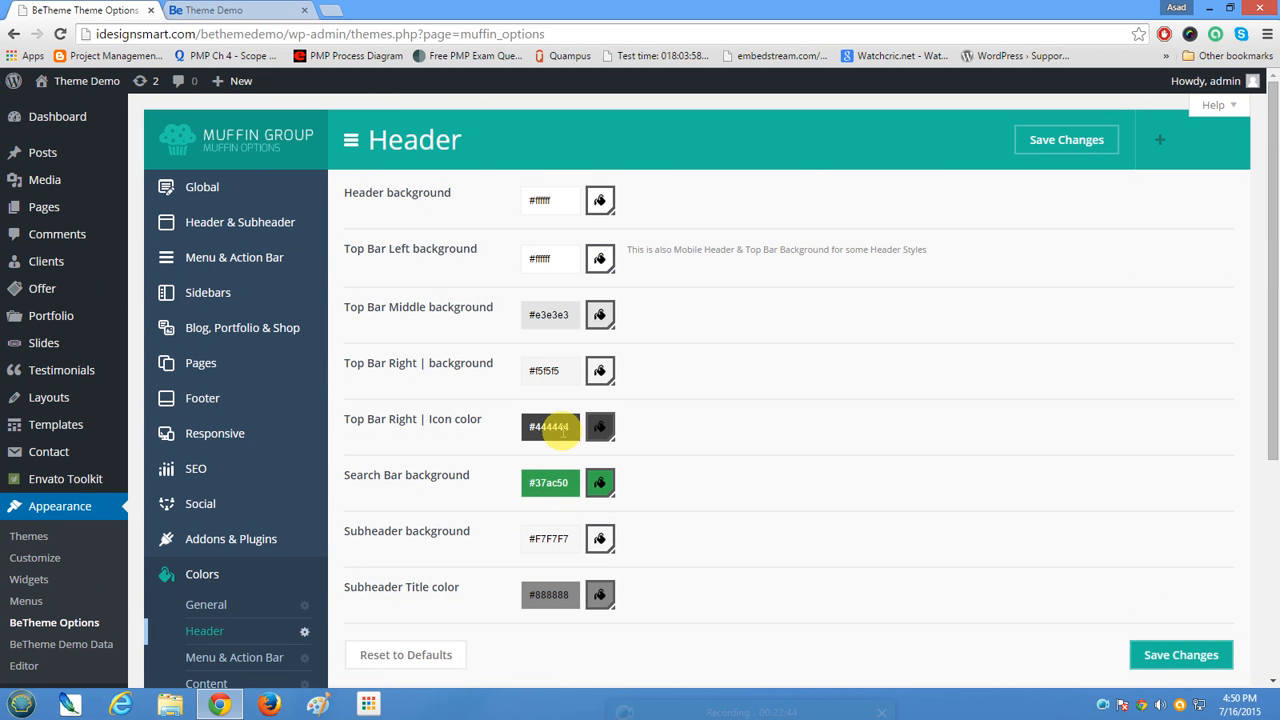
{"action": "left_click", "coordinate": [563, 428]}
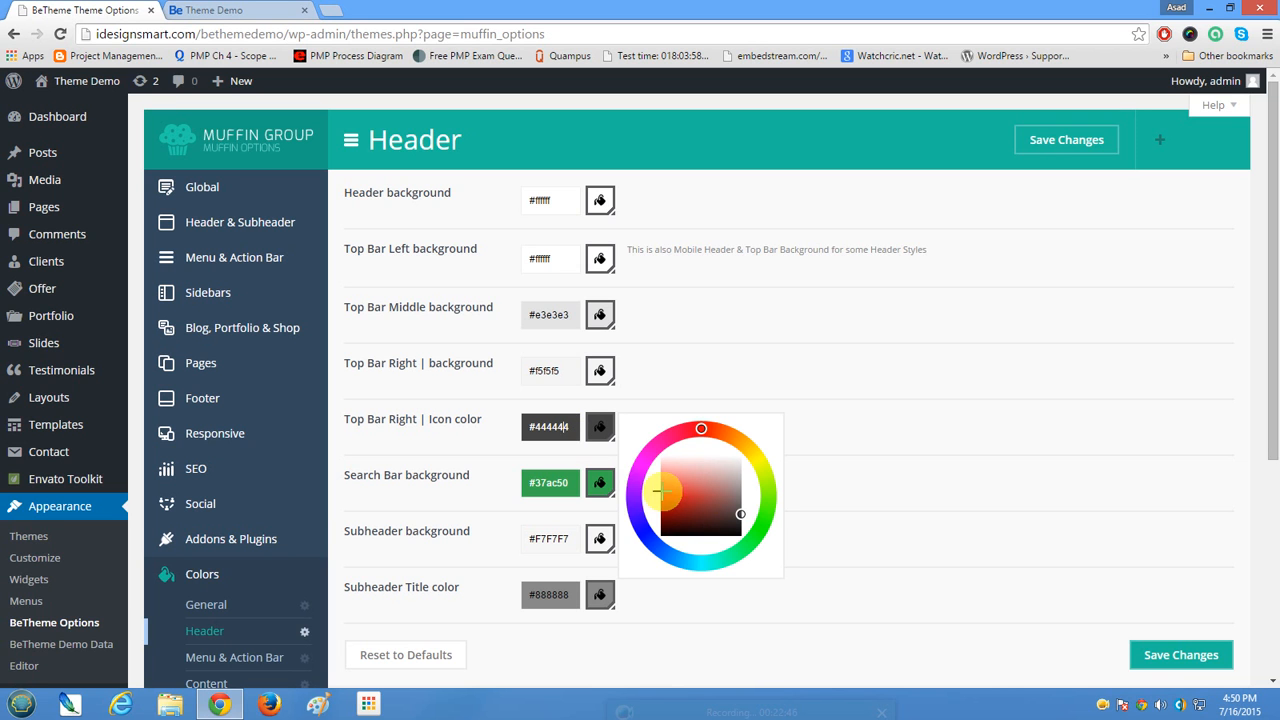
{"action": "left_click", "coordinate": [563, 484]}
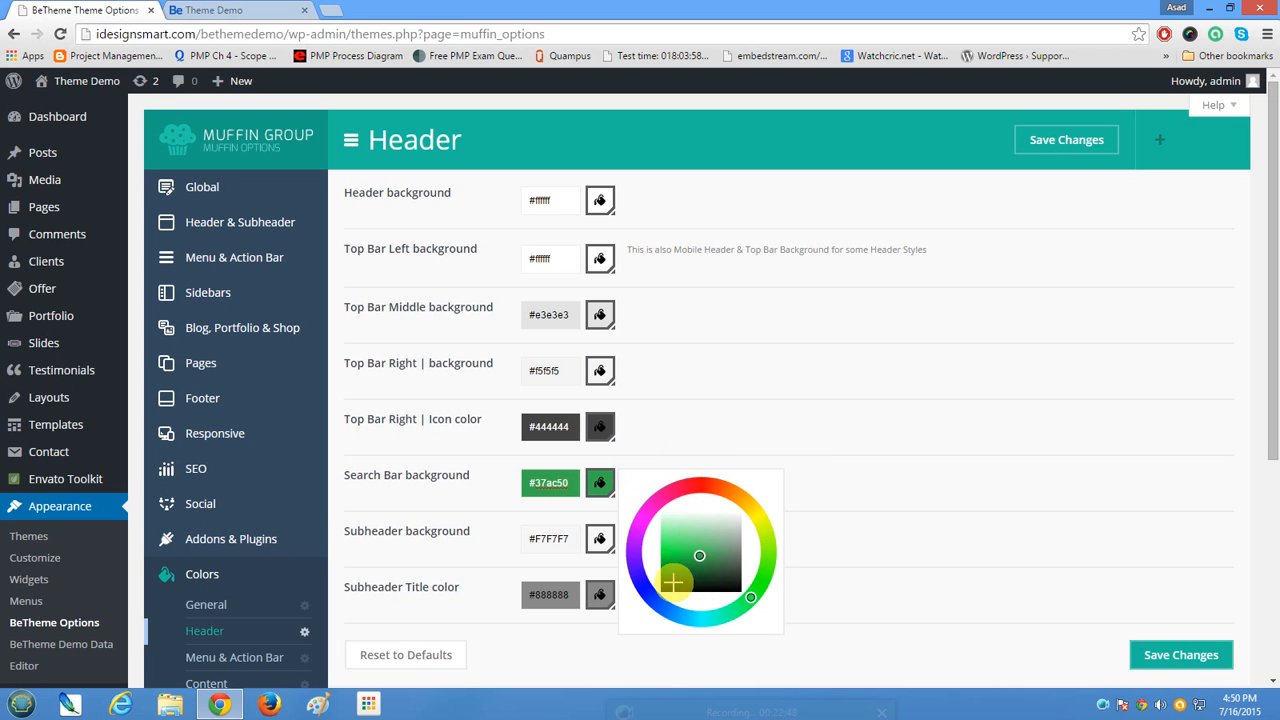
{"action": "scroll", "coordinate": [290, 510], "scroll_direction": "down", "scroll_amount": 2}
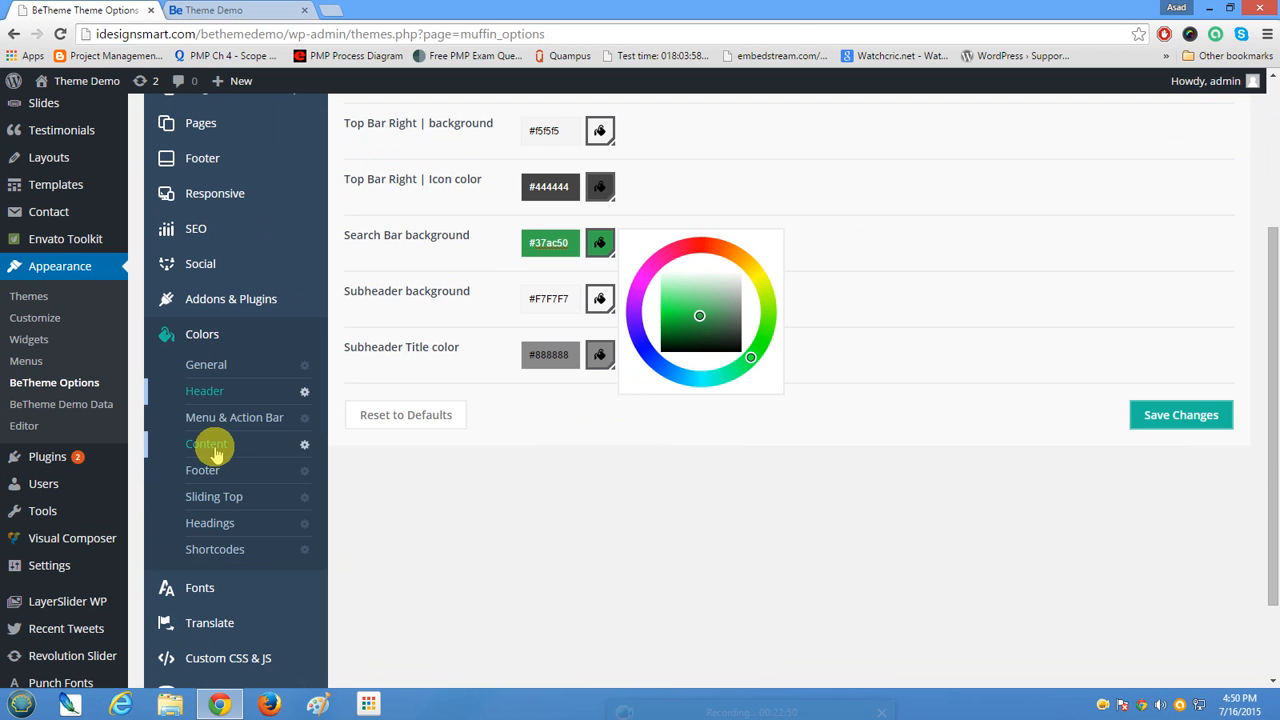
Show the Content colour settings and examine the text, link, fancy link, list and button colour options.
{"action": "left_click", "coordinate": [215, 452]}
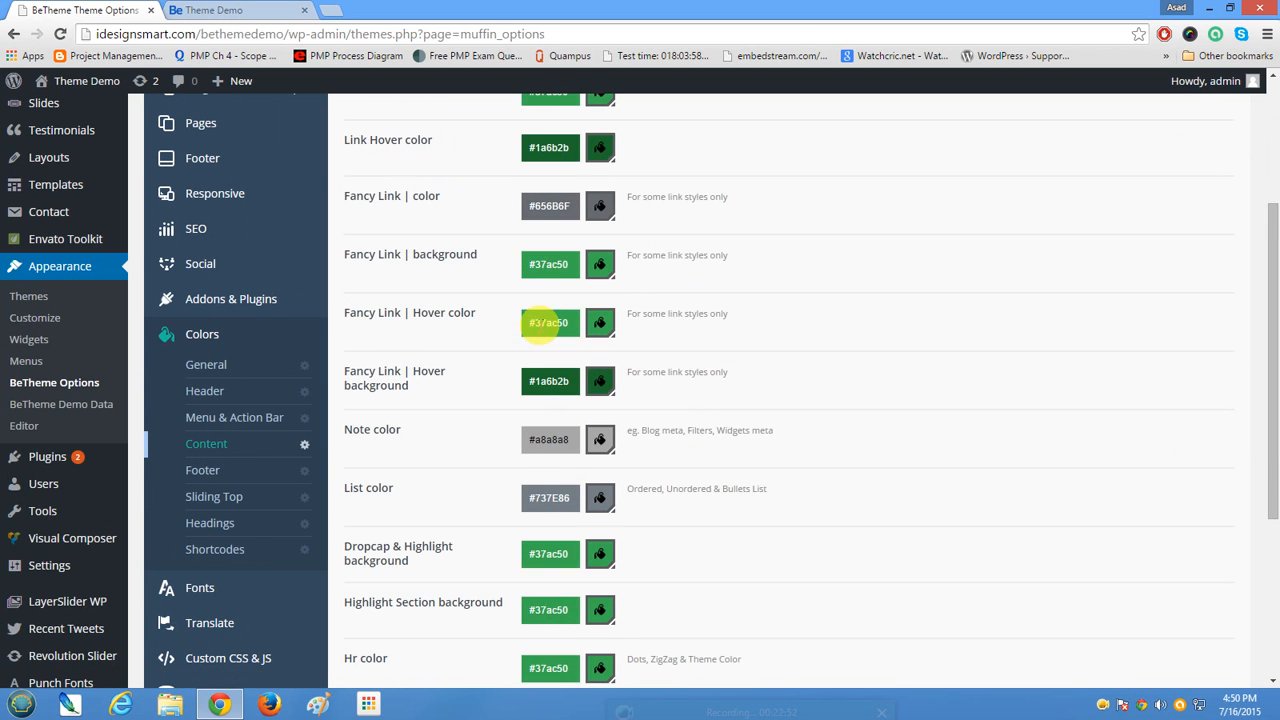
{"action": "scroll", "coordinate": [563, 467], "scroll_direction": "up", "scroll_amount": 2}
{"action": "left_click_drag", "start_coordinate": [340, 265], "coordinate": [428, 268]}
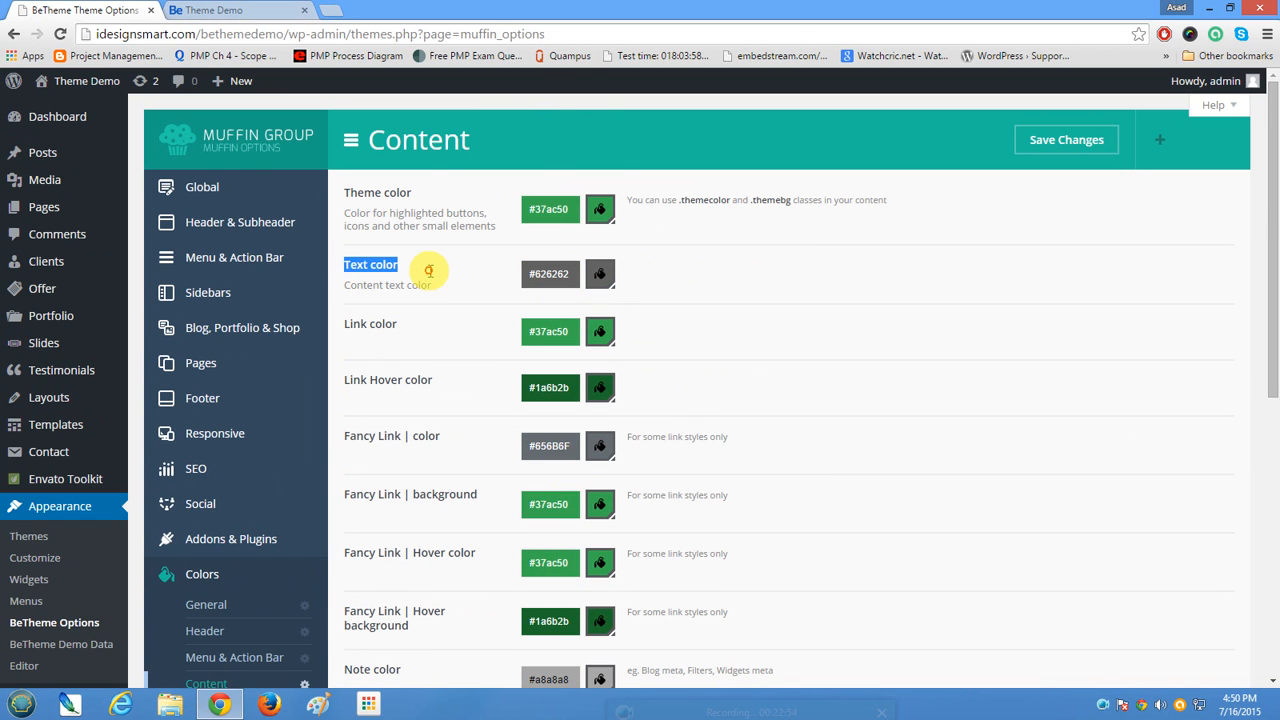
{"action": "left_click_drag", "start_coordinate": [344, 322], "coordinate": [425, 325]}
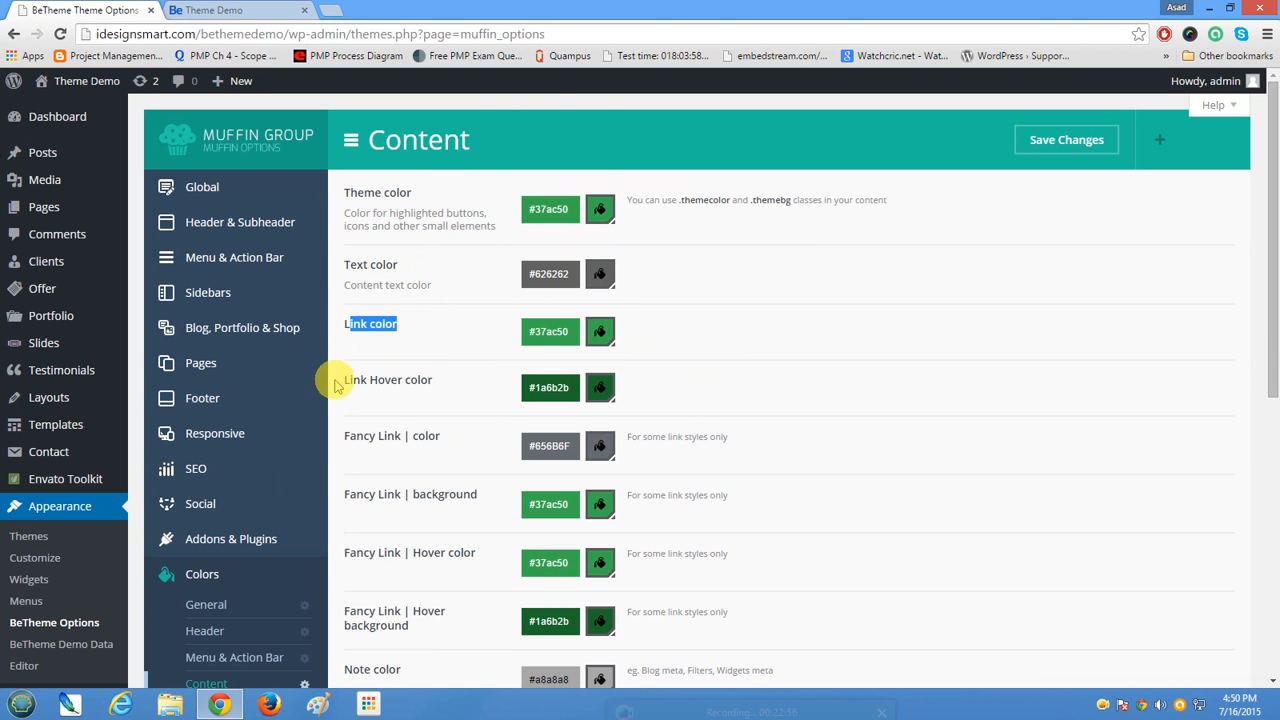
{"action": "left_click_drag", "start_coordinate": [340, 380], "coordinate": [443, 414]}
{"action": "left_click", "coordinate": [830, 455]}
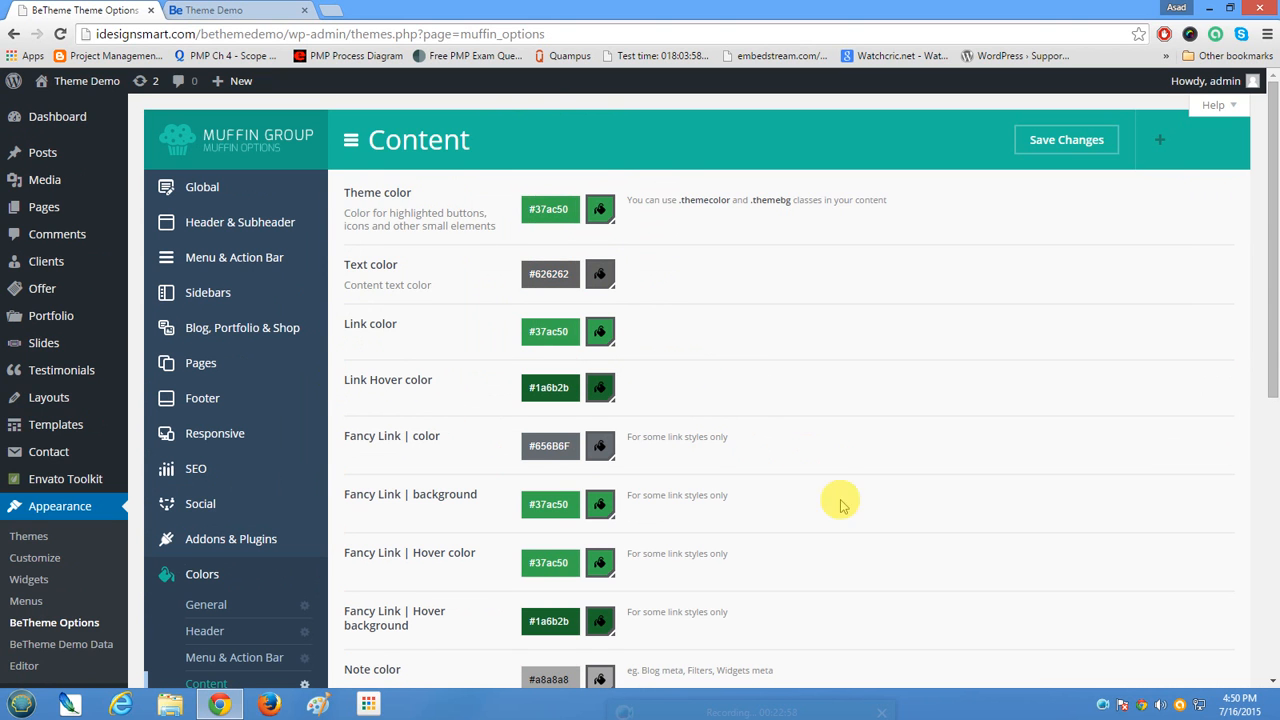
{"action": "scroll", "coordinate": [841, 594], "scroll_direction": "down", "scroll_amount": 3}
{"action": "scroll", "coordinate": [841, 594], "scroll_direction": "down", "scroll_amount": 4}
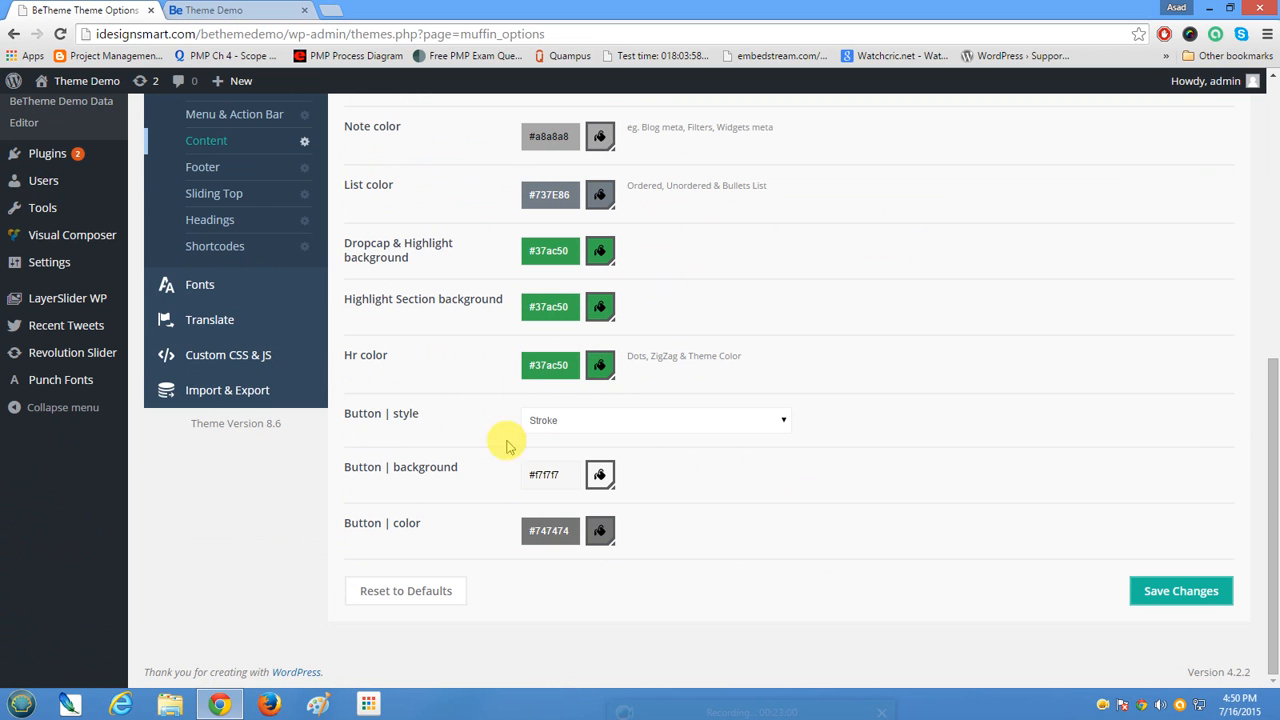
{"action": "scroll", "coordinate": [606, 480], "scroll_direction": "up", "scroll_amount": 6}
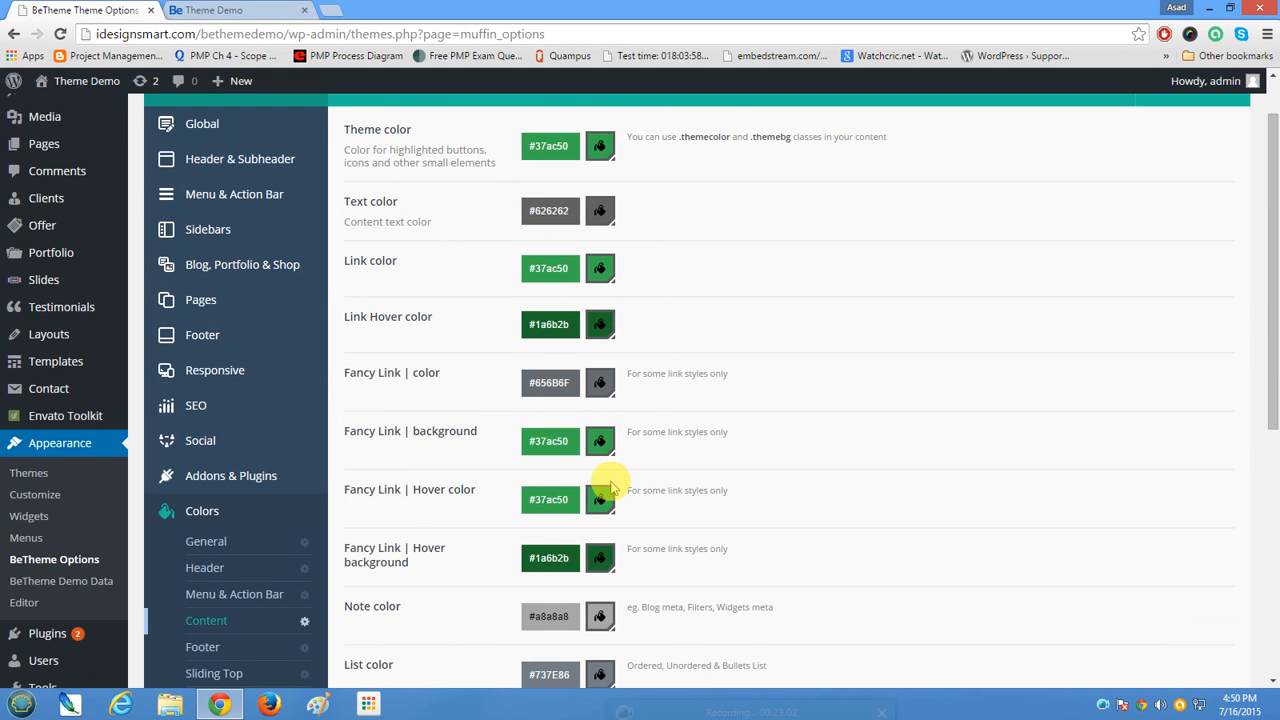
{"action": "scroll", "coordinate": [612, 487], "scroll_direction": "down", "scroll_amount": 2}
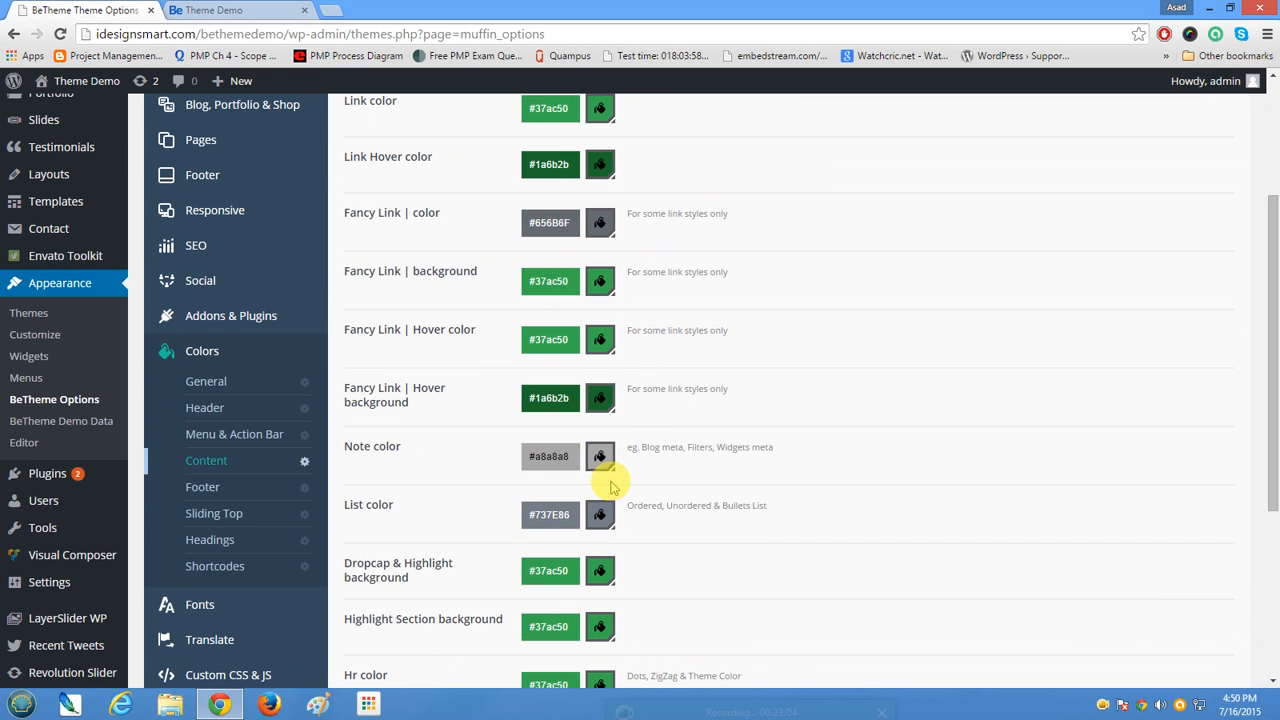
Open the Global General settings of the theme options.
{"action": "left_click", "coordinate": [278, 435]}
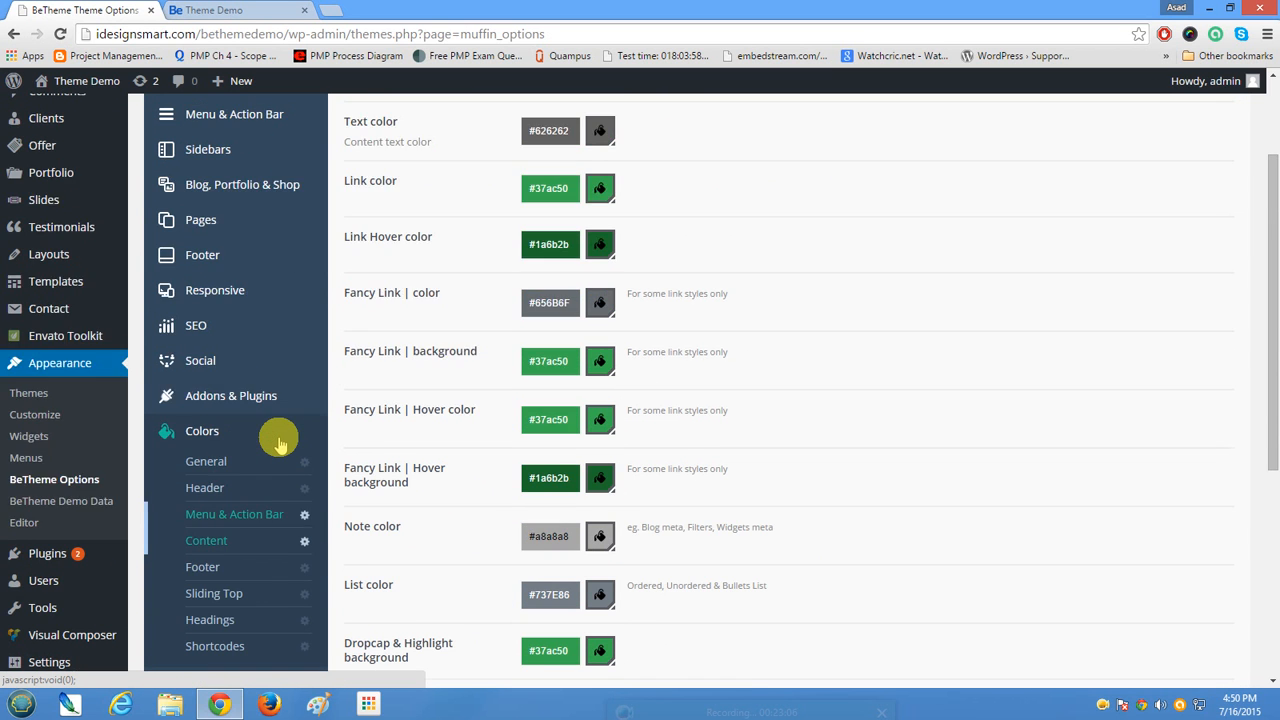
{"action": "scroll", "coordinate": [280, 443], "scroll_direction": "up", "scroll_amount": 1}
{"action": "scroll", "coordinate": [280, 443], "scroll_direction": "up", "scroll_amount": 1}
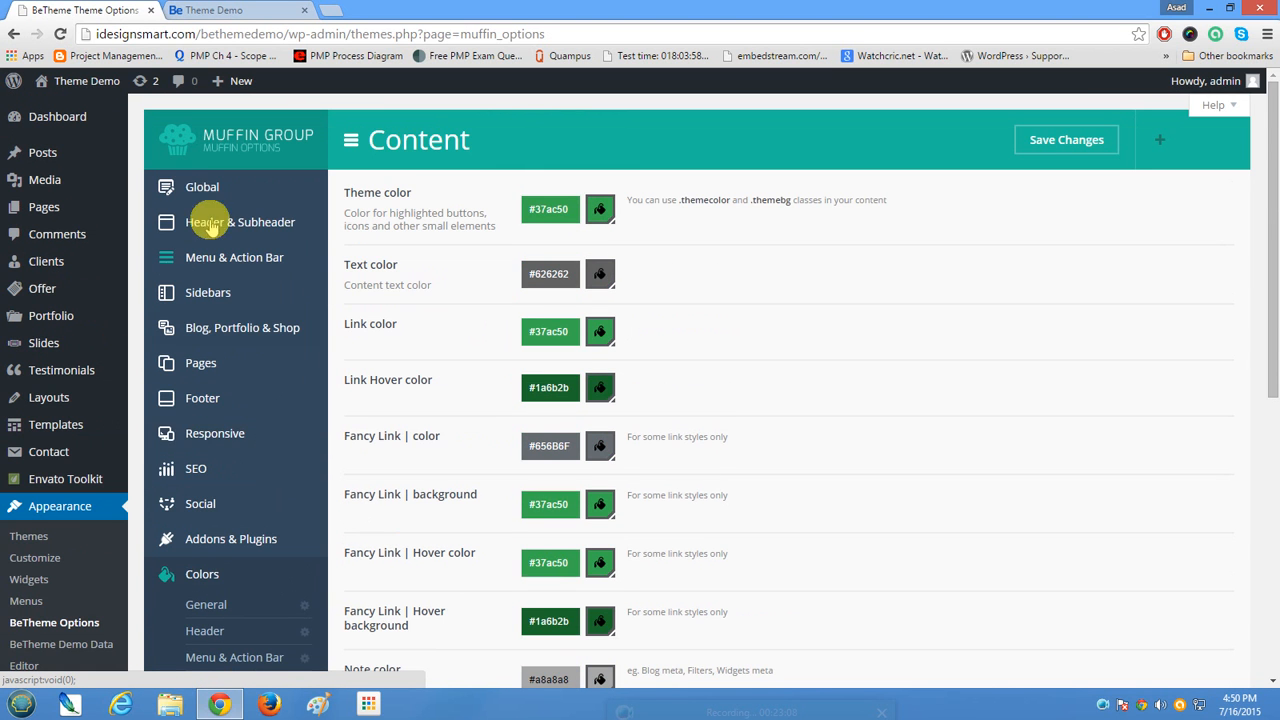
{"action": "left_click", "coordinate": [196, 187]}
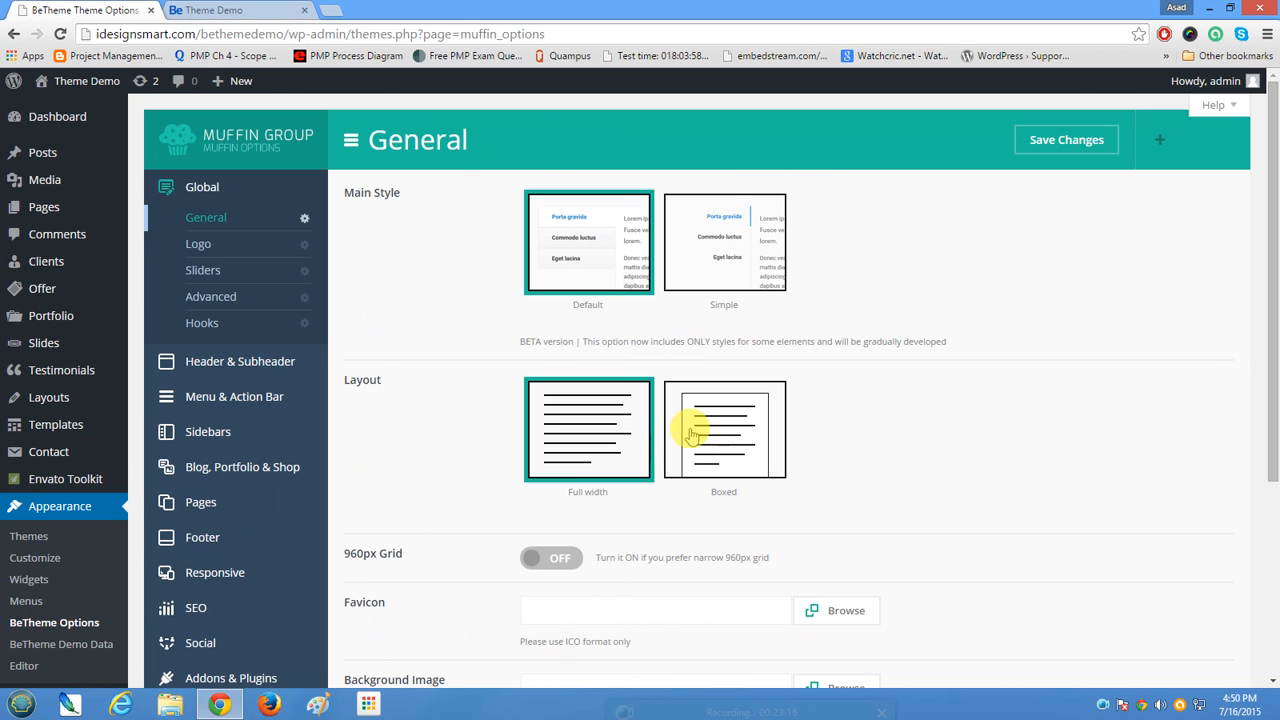
Examine the layout of the live Theme Demo home page from the footer up to the offer section.
{"action": "left_click", "coordinate": [268, 8]}
{"action": "scroll", "coordinate": [654, 426], "scroll_direction": "up", "scroll_amount": 10}
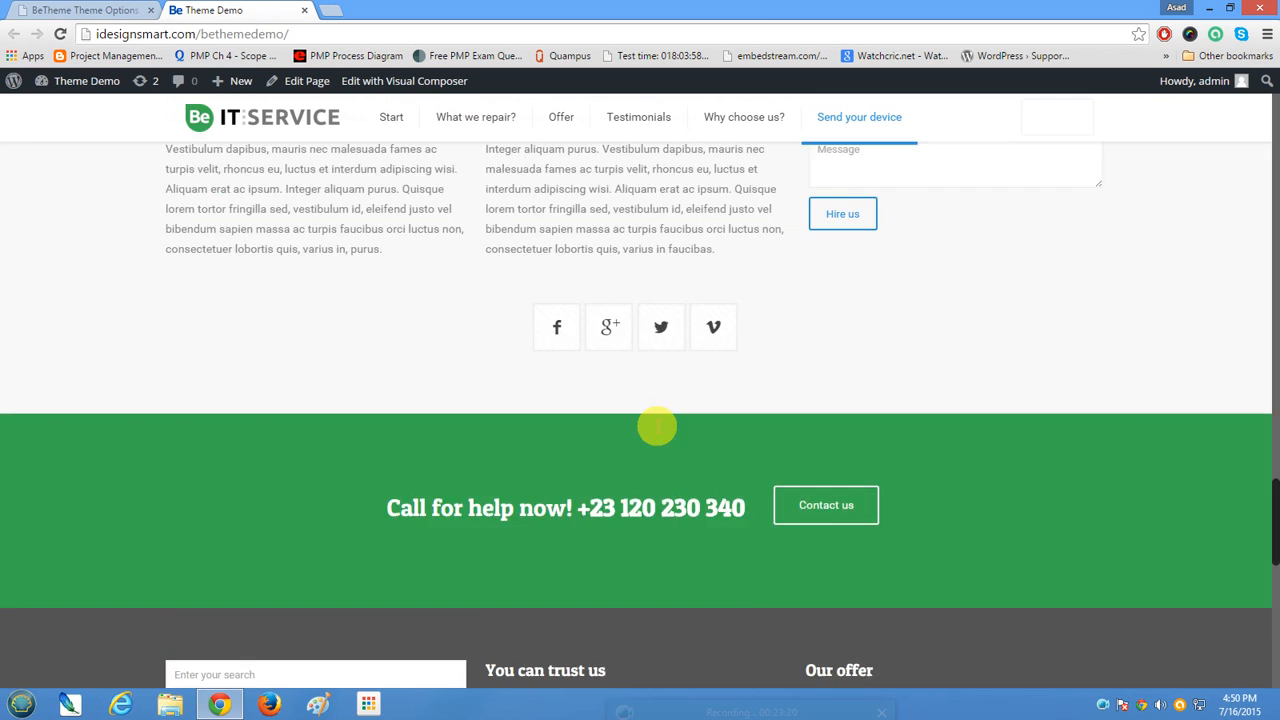
{"action": "scroll", "coordinate": [657, 430], "scroll_direction": "up", "scroll_amount": 8}
{"action": "scroll", "coordinate": [794, 394], "scroll_direction": "up", "scroll_amount": 4}
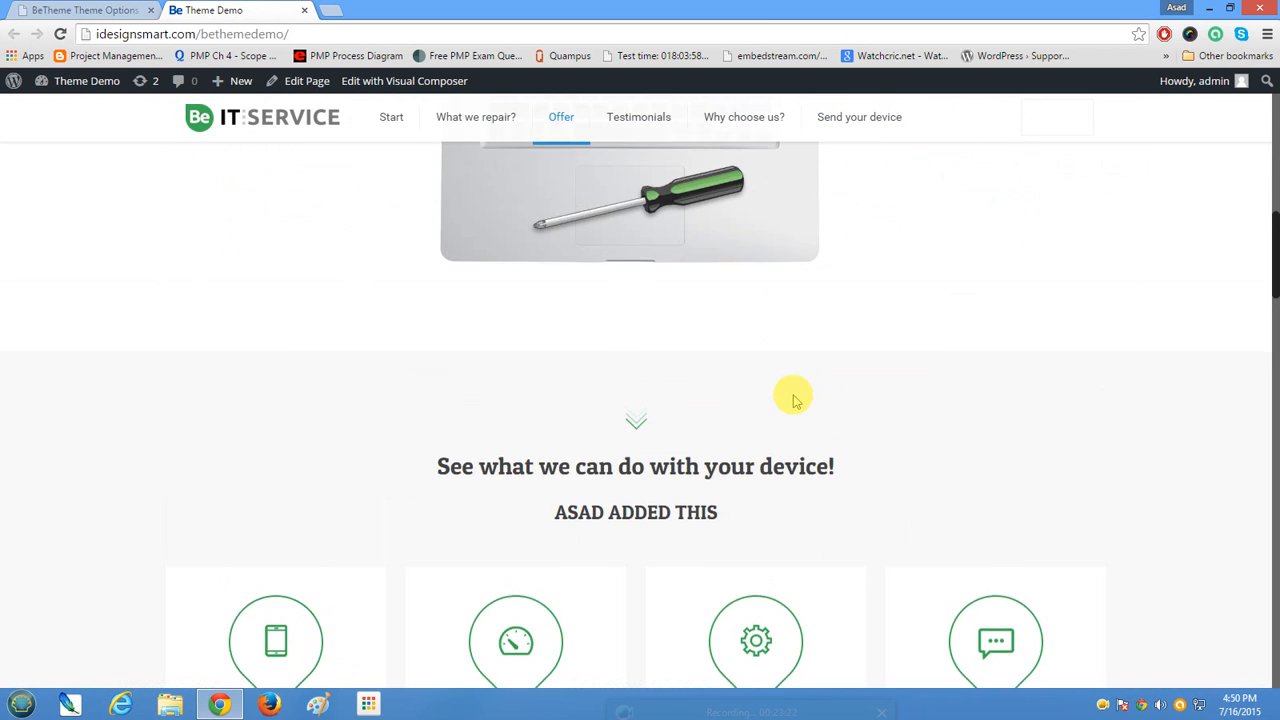
{"action": "scroll", "coordinate": [793, 400], "scroll_direction": "down", "scroll_amount": 1}
Shrink the browser window to inspect the home page's mobile layout, and maximize the window again.
{"action": "double_click", "coordinate": [696, 10]}
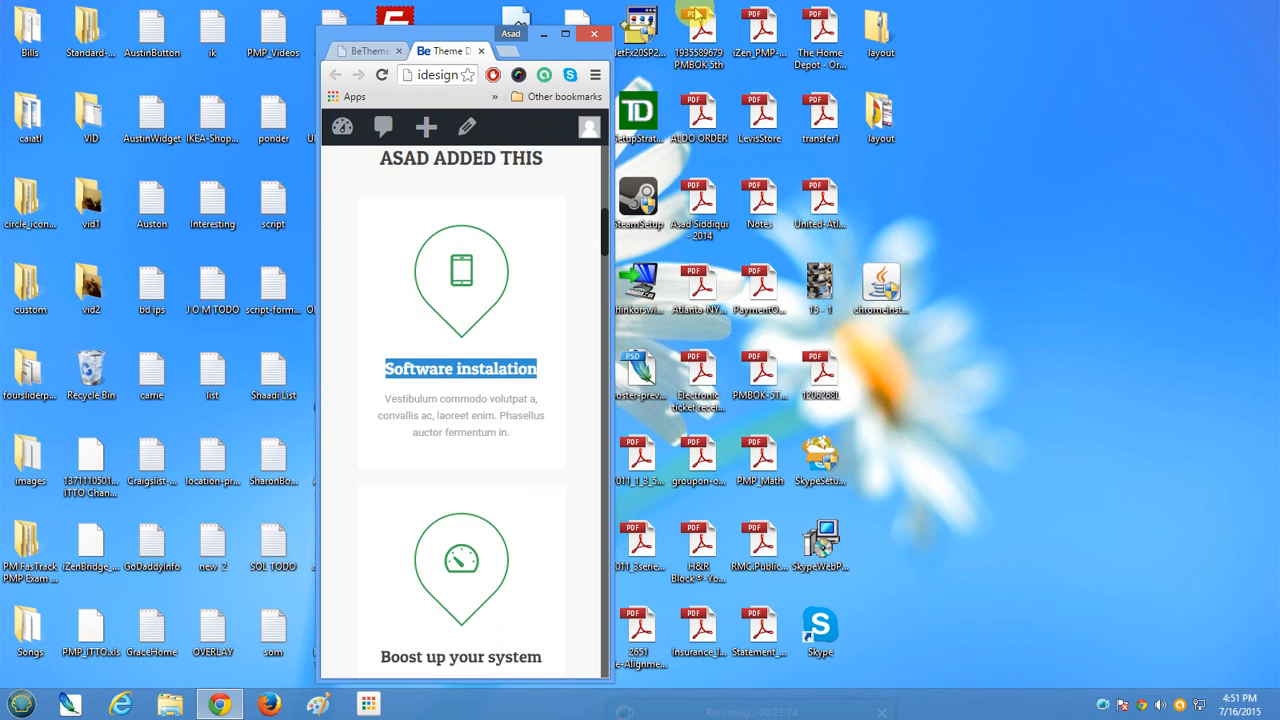
{"action": "scroll", "coordinate": [600, 290], "scroll_direction": "down", "scroll_amount": 3}
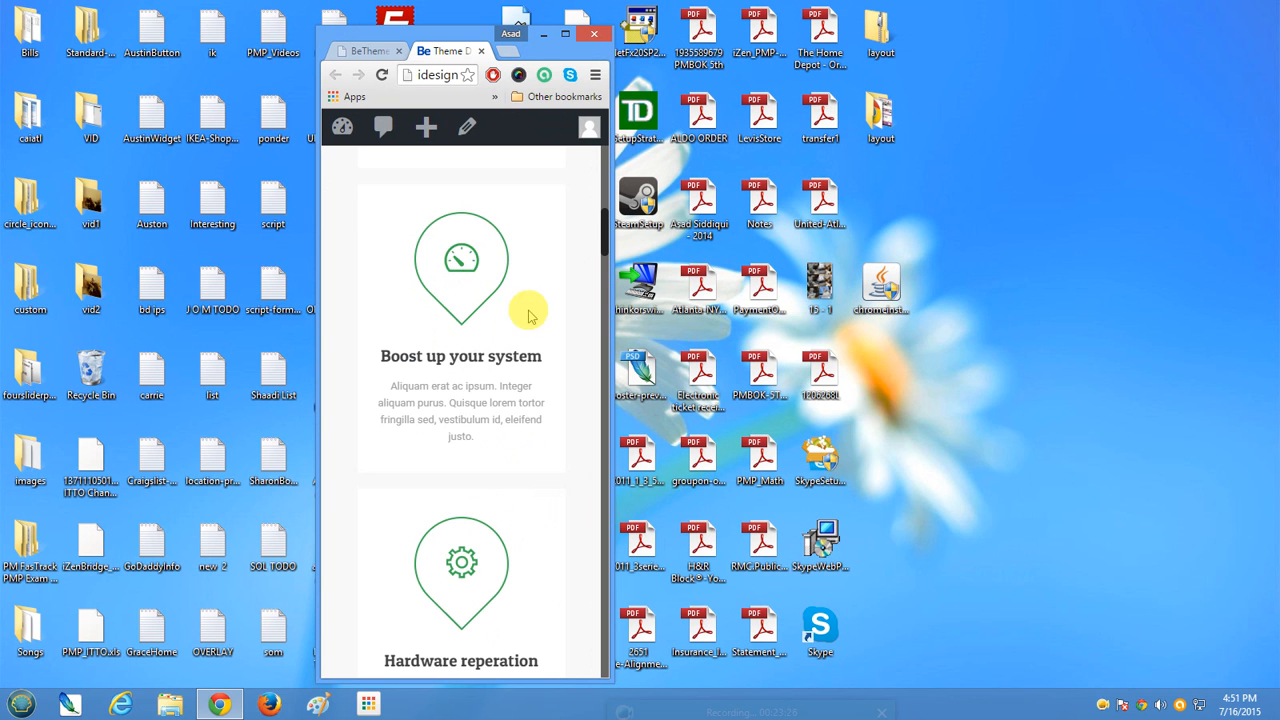
{"action": "left_click", "coordinate": [565, 37]}
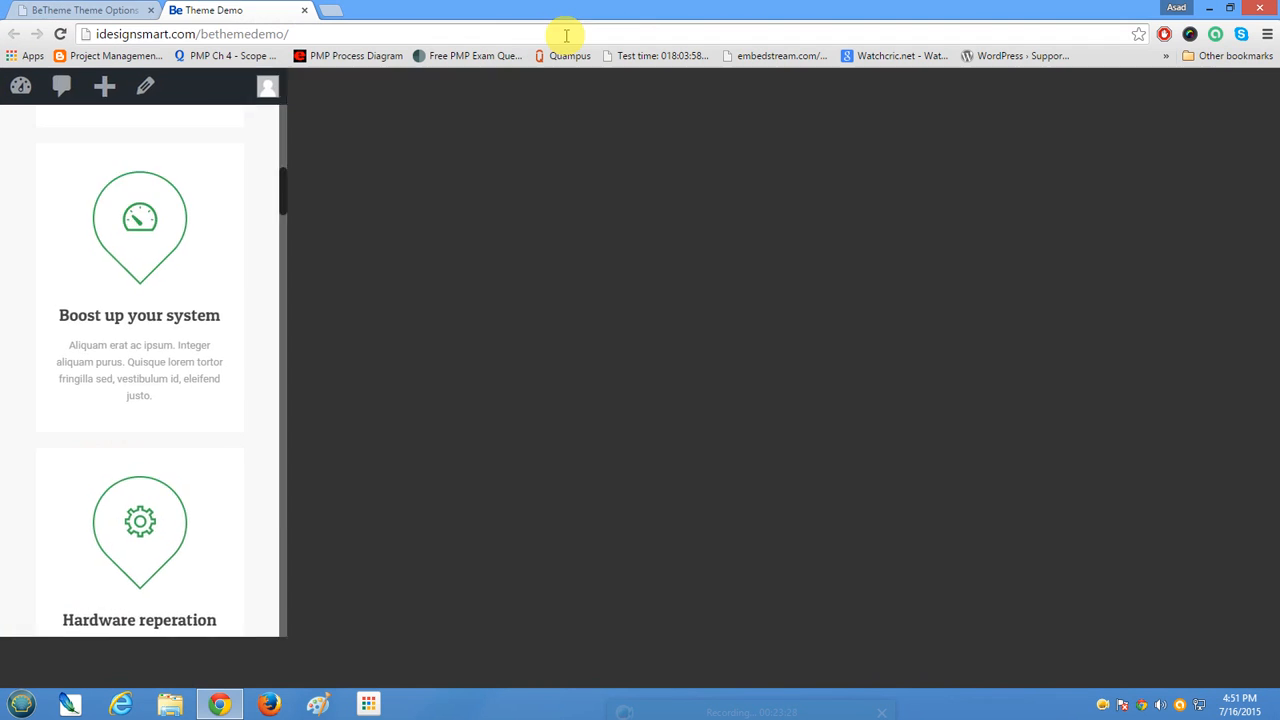
Set the site's Layout to Boxed in the General theme options and save the changes.
{"action": "left_click", "coordinate": [100, 9]}
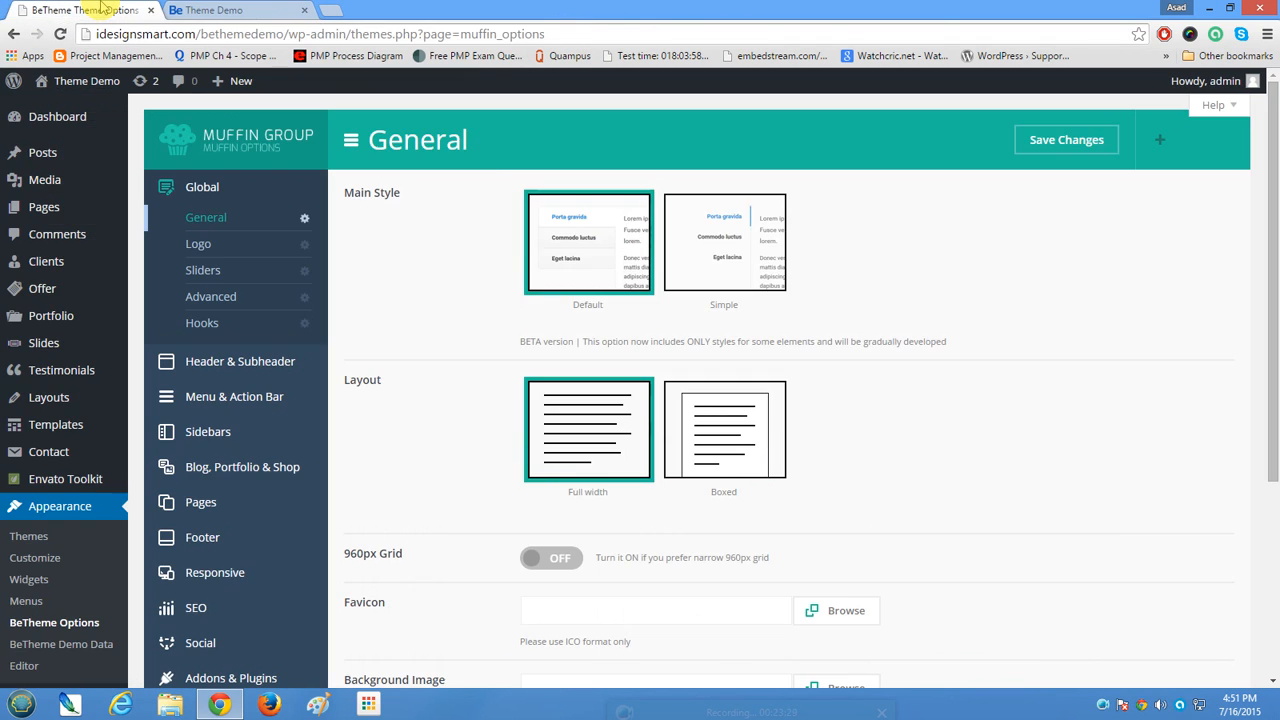
{"action": "left_click", "coordinate": [706, 431]}
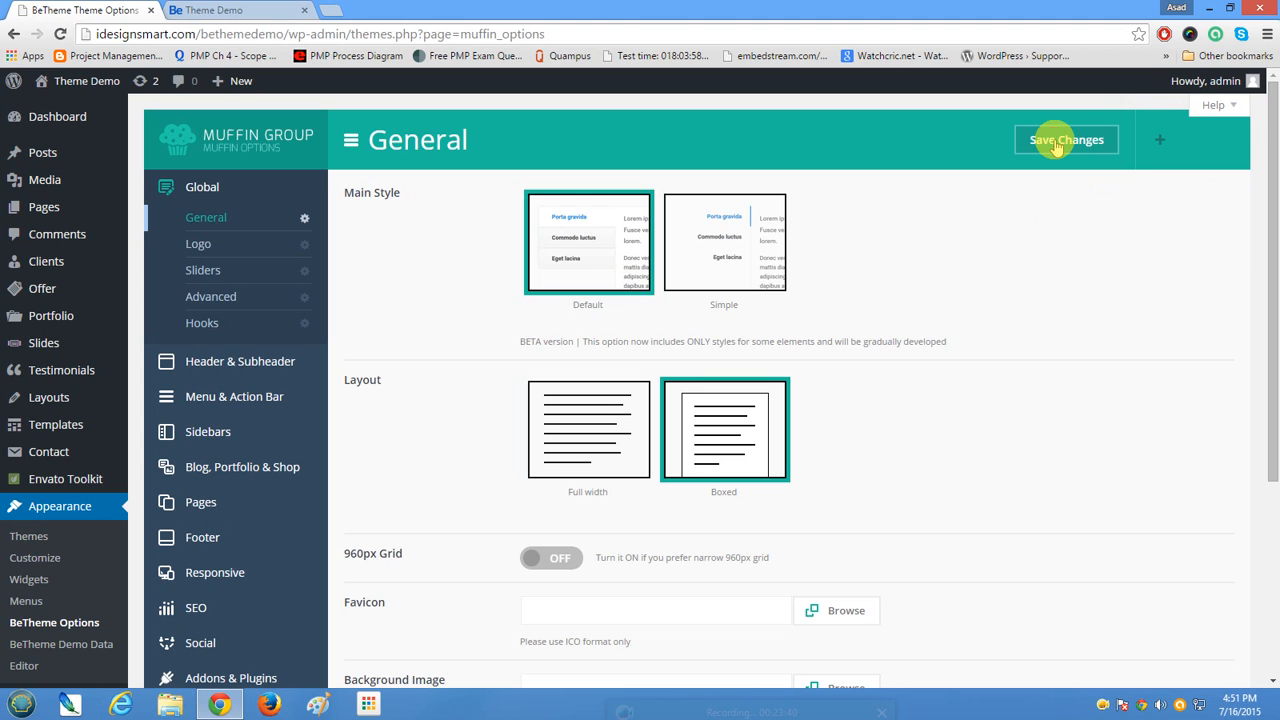
{"action": "left_click", "coordinate": [1057, 146]}
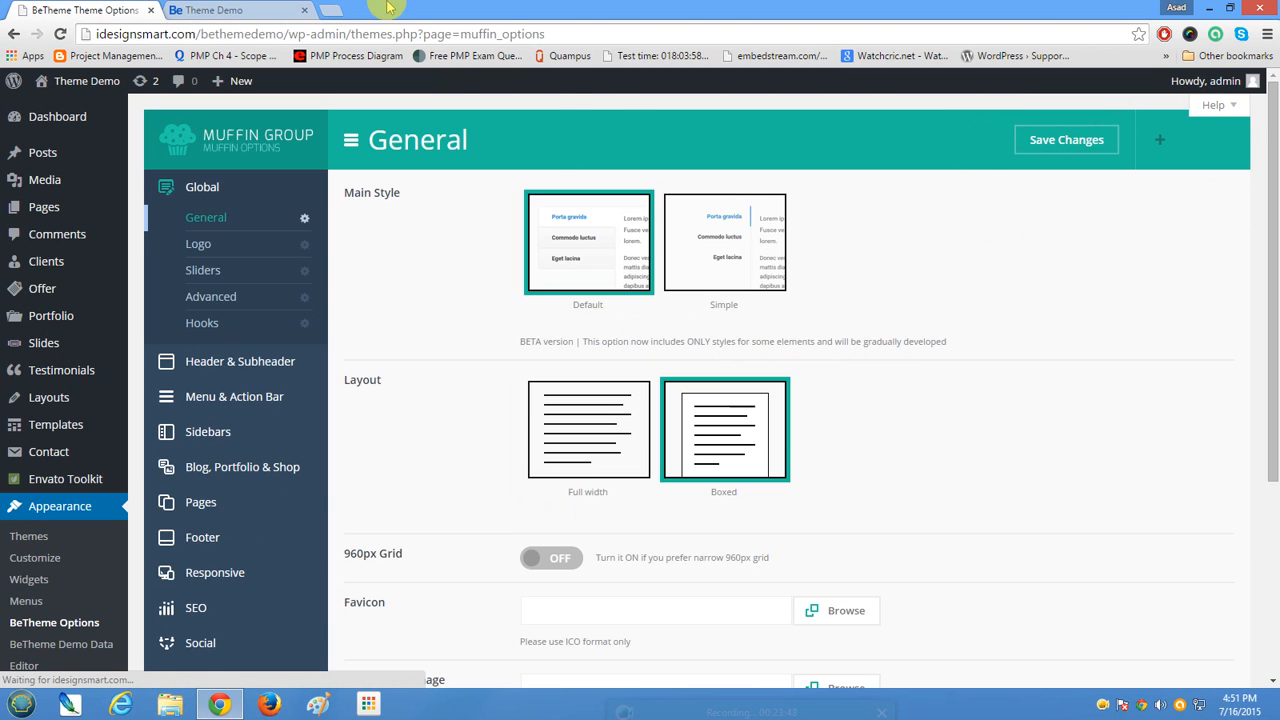
Reload the live Theme Demo page and check its boxed layout up to the page header.
{"action": "left_click", "coordinate": [240, 10]}
{"action": "left_click", "coordinate": [60, 35]}
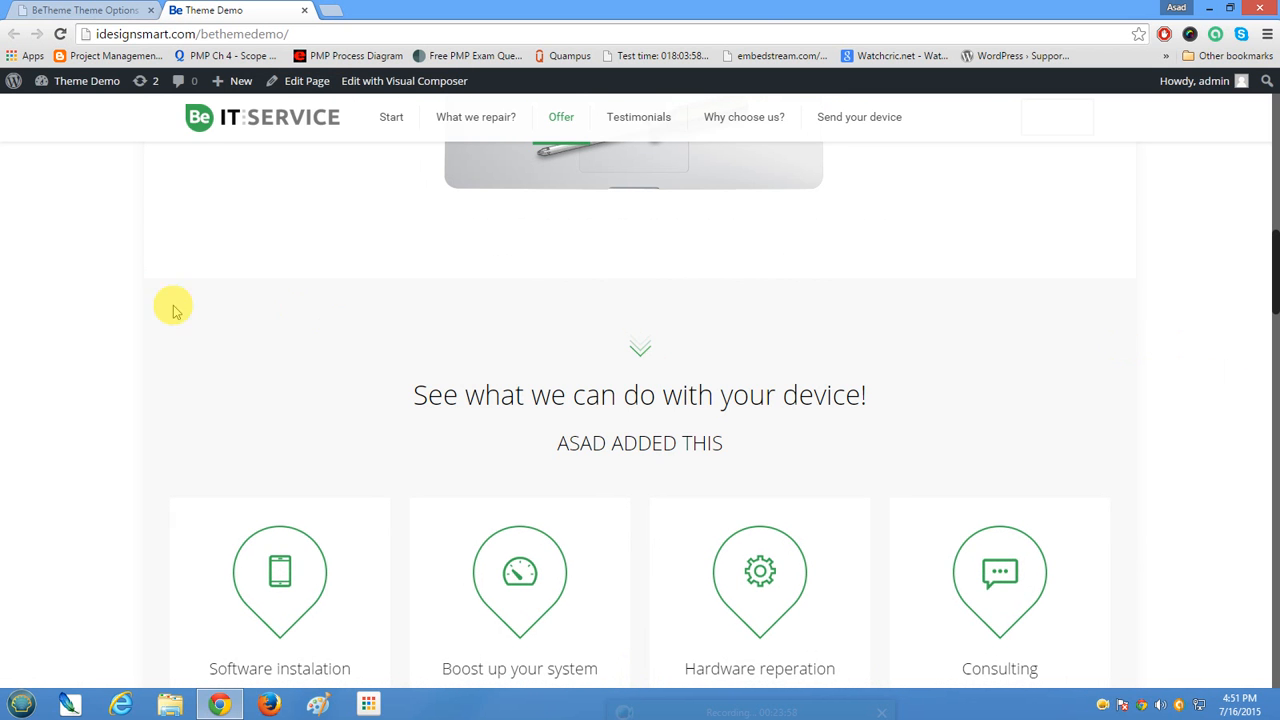
{"action": "scroll", "coordinate": [297, 460], "scroll_direction": "up", "scroll_amount": 2}
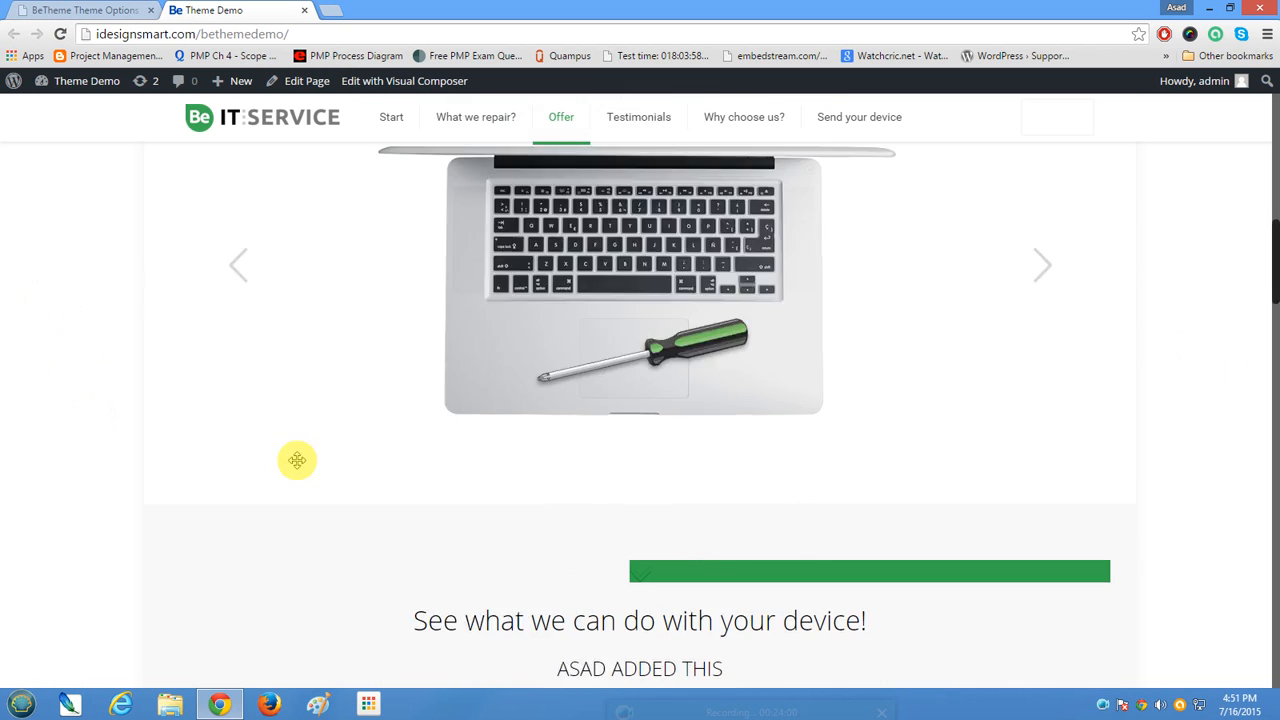
{"action": "scroll", "coordinate": [297, 462], "scroll_direction": "up", "scroll_amount": 5}
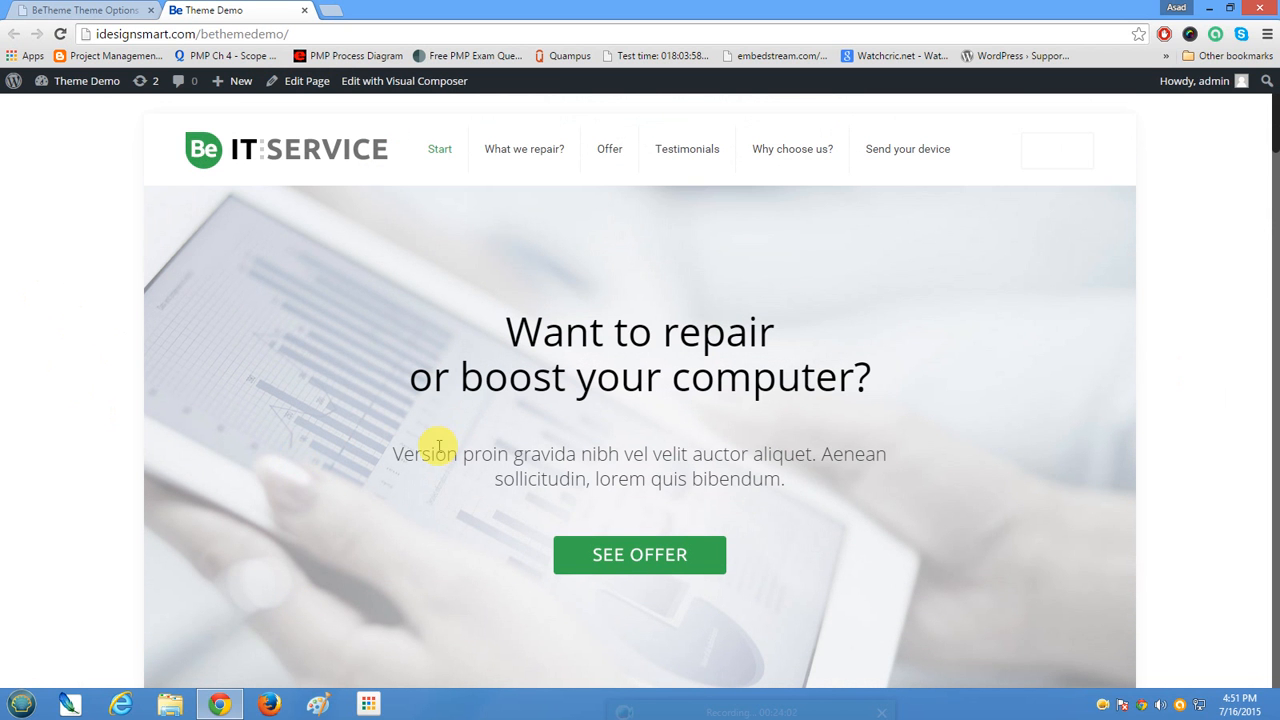
Review the other General theme options, including the 960px Grid, Favicon, Background Image and Image Frame style.
{"action": "left_click", "coordinate": [68, 10]}
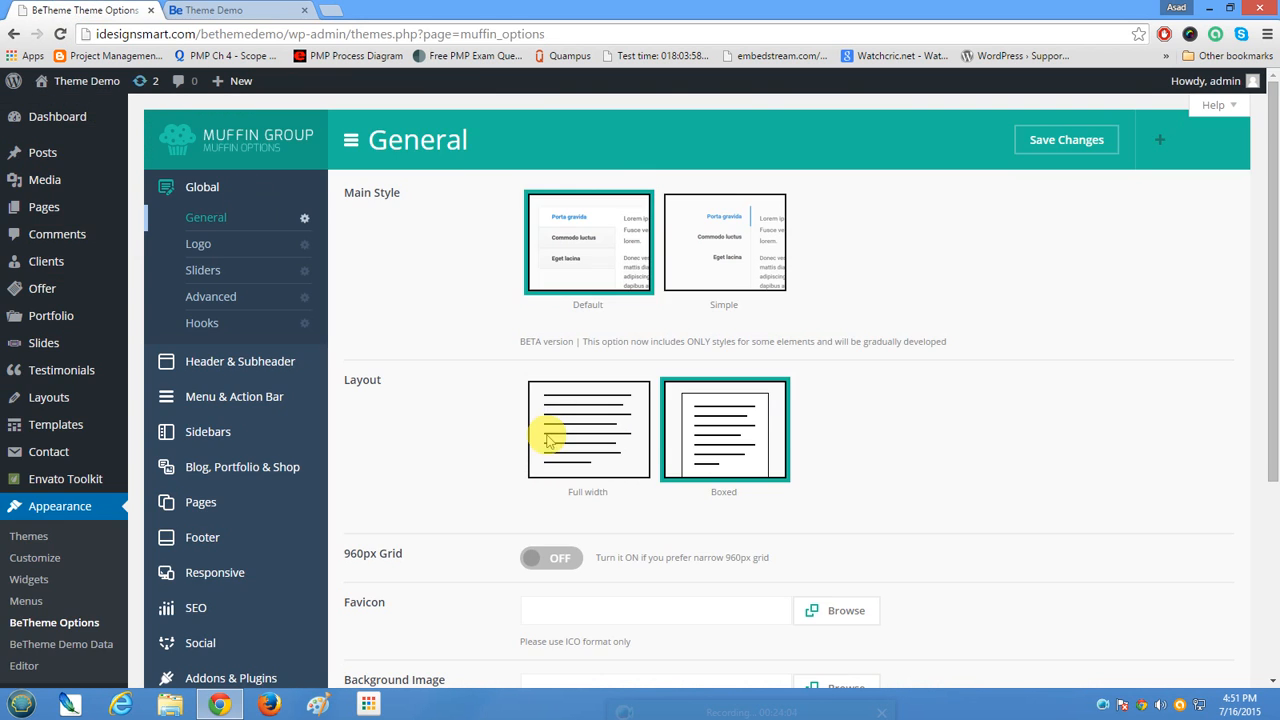
{"action": "scroll", "coordinate": [545, 440], "scroll_direction": "down", "scroll_amount": 2}
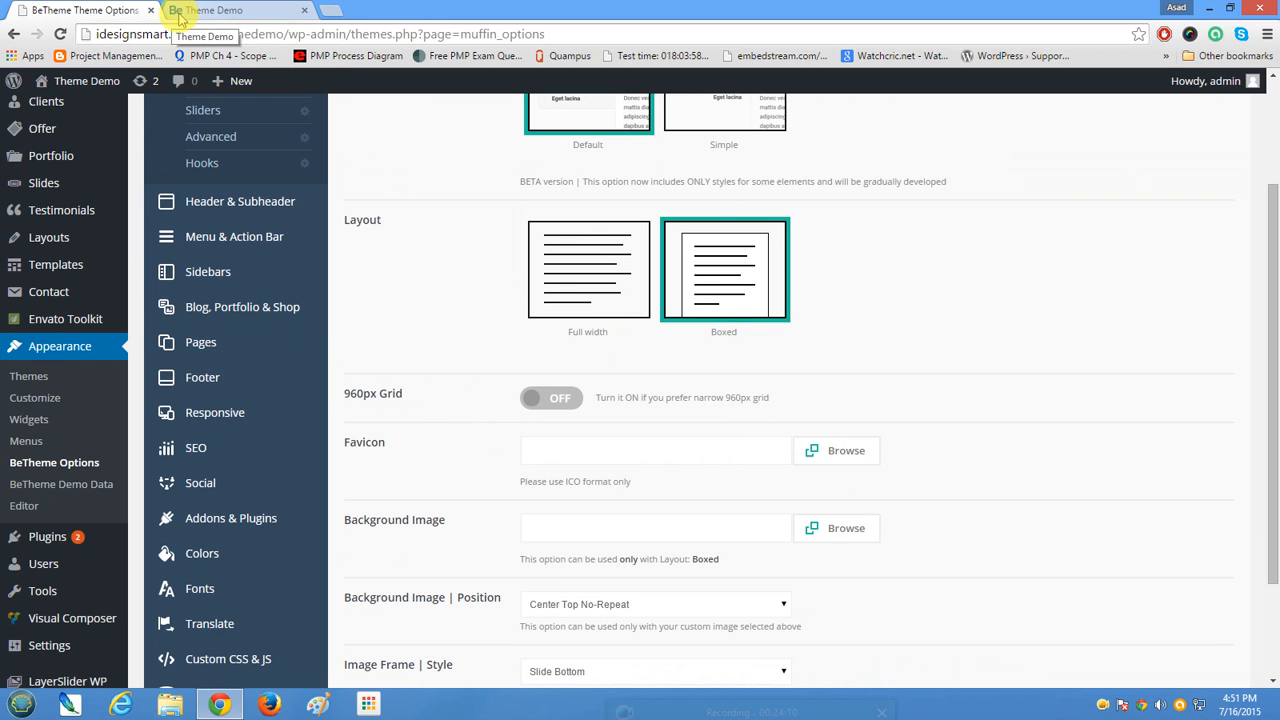
{"action": "scroll", "coordinate": [630, 478], "scroll_direction": "down", "scroll_amount": 2}
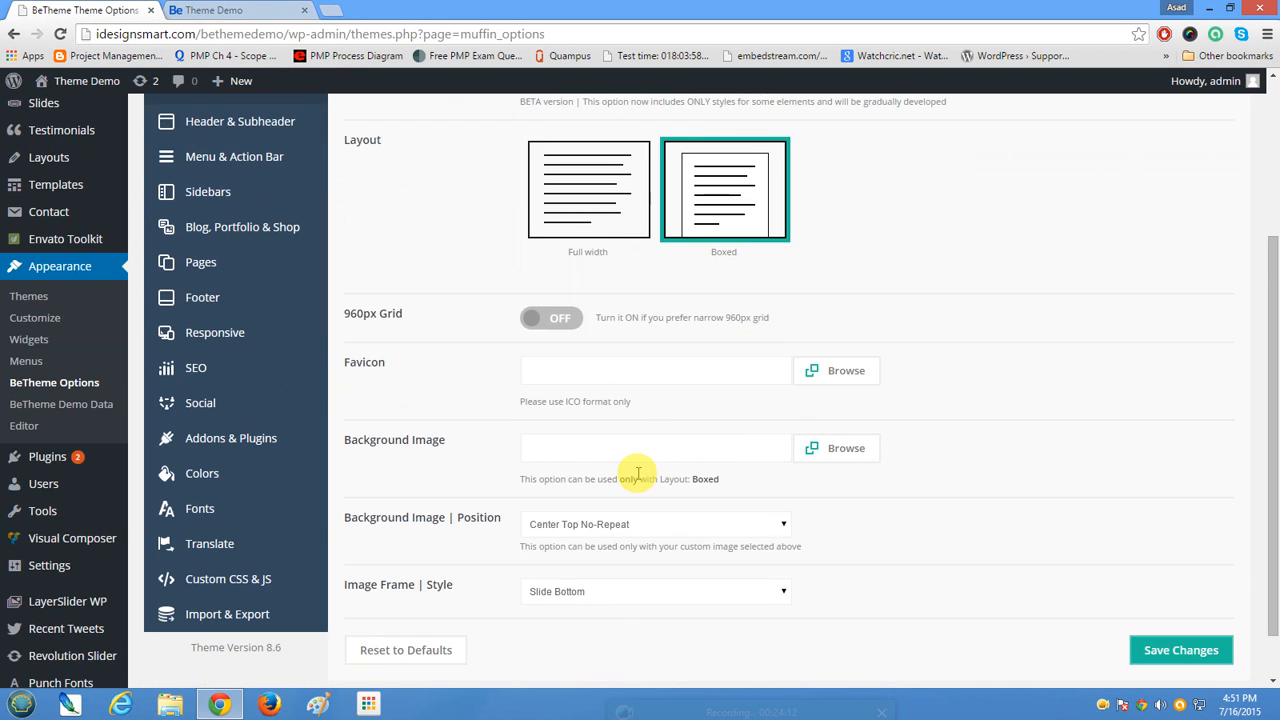
{"action": "scroll", "coordinate": [638, 478], "scroll_direction": "up", "scroll_amount": 4}
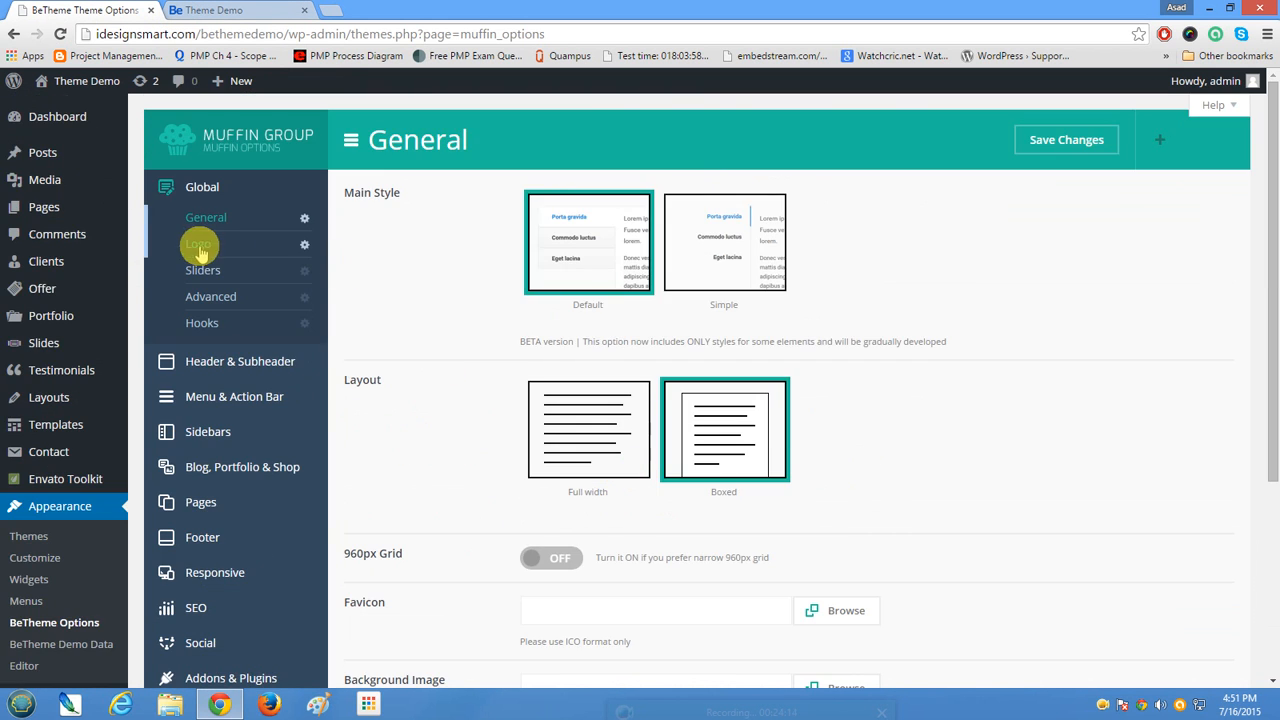
Open the Global Logo settings and inspect the file paths of the Logo and Retina Logo.
{"action": "left_click", "coordinate": [195, 248]}
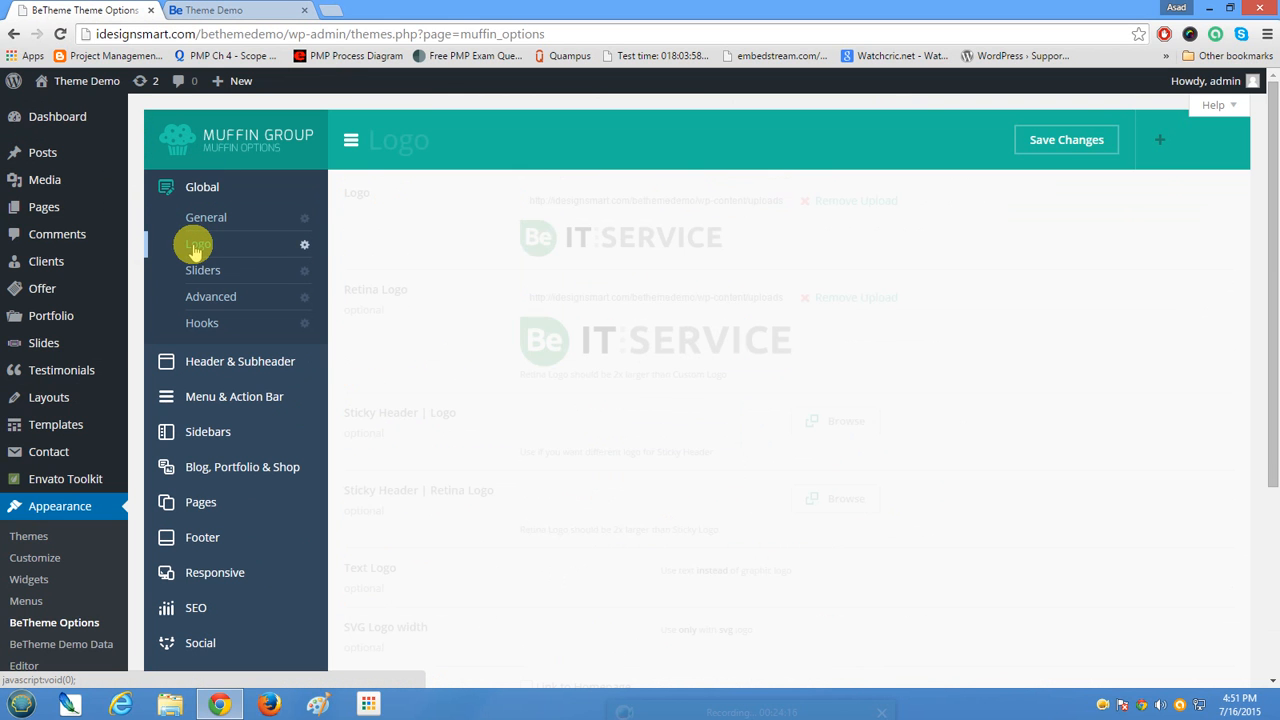
{"action": "left_click_drag", "start_coordinate": [683, 200], "coordinate": [875, 219]}
{"action": "left_click_drag", "start_coordinate": [701, 297], "coordinate": [555, 297]}
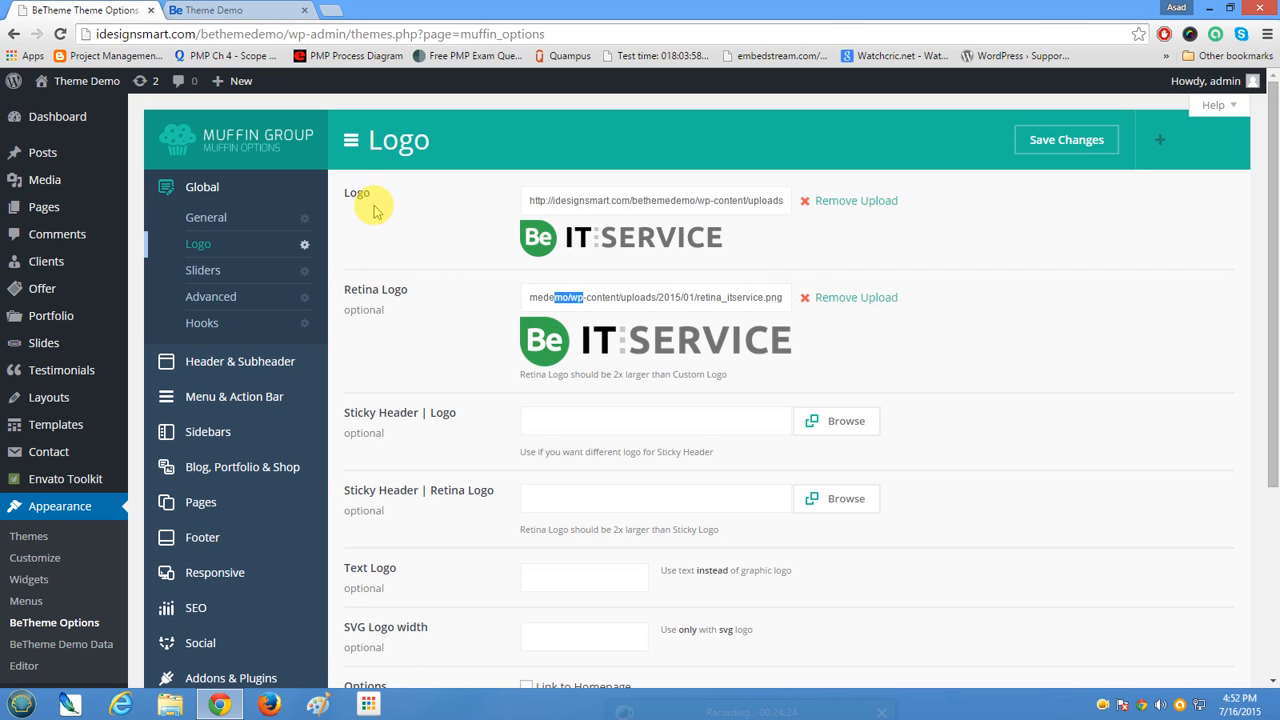
Examine how the logo appears in the normal and sticky headers of the live Theme Demo page.
{"action": "left_click", "coordinate": [245, 10]}
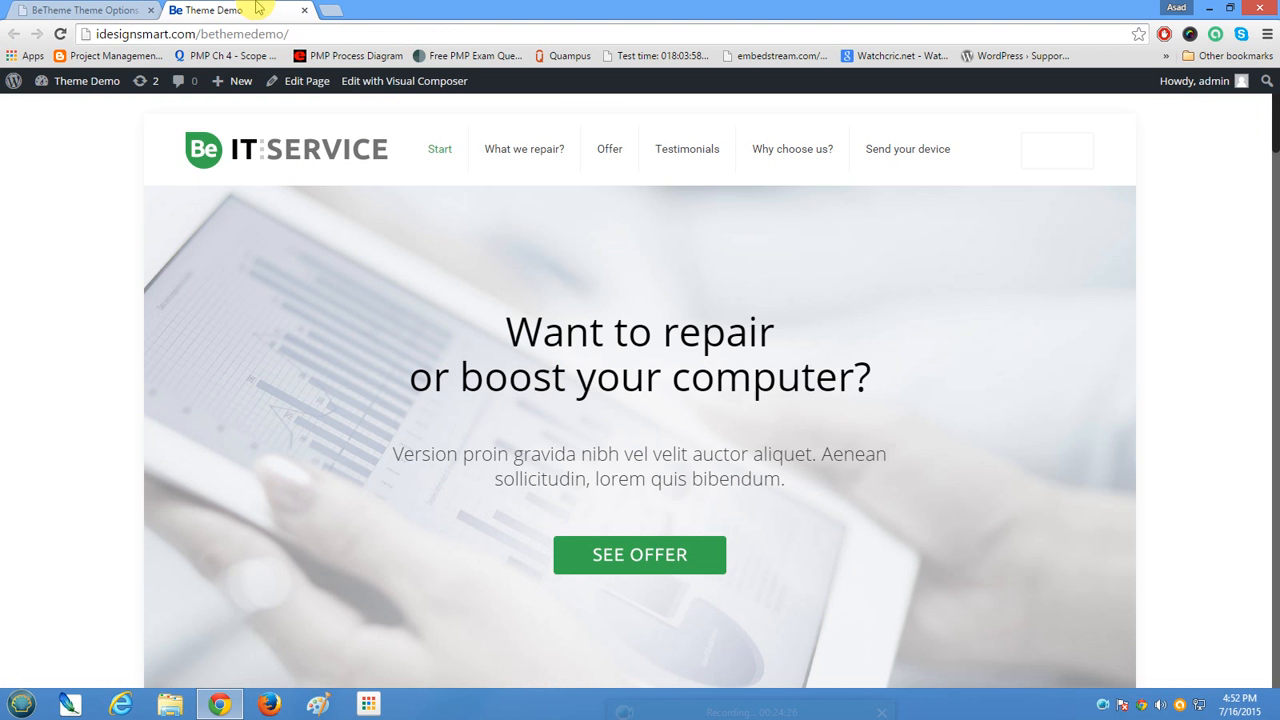
{"action": "scroll", "coordinate": [423, 333], "scroll_direction": "down", "scroll_amount": 3}
{"action": "scroll", "coordinate": [420, 333], "scroll_direction": "down", "scroll_amount": 4}
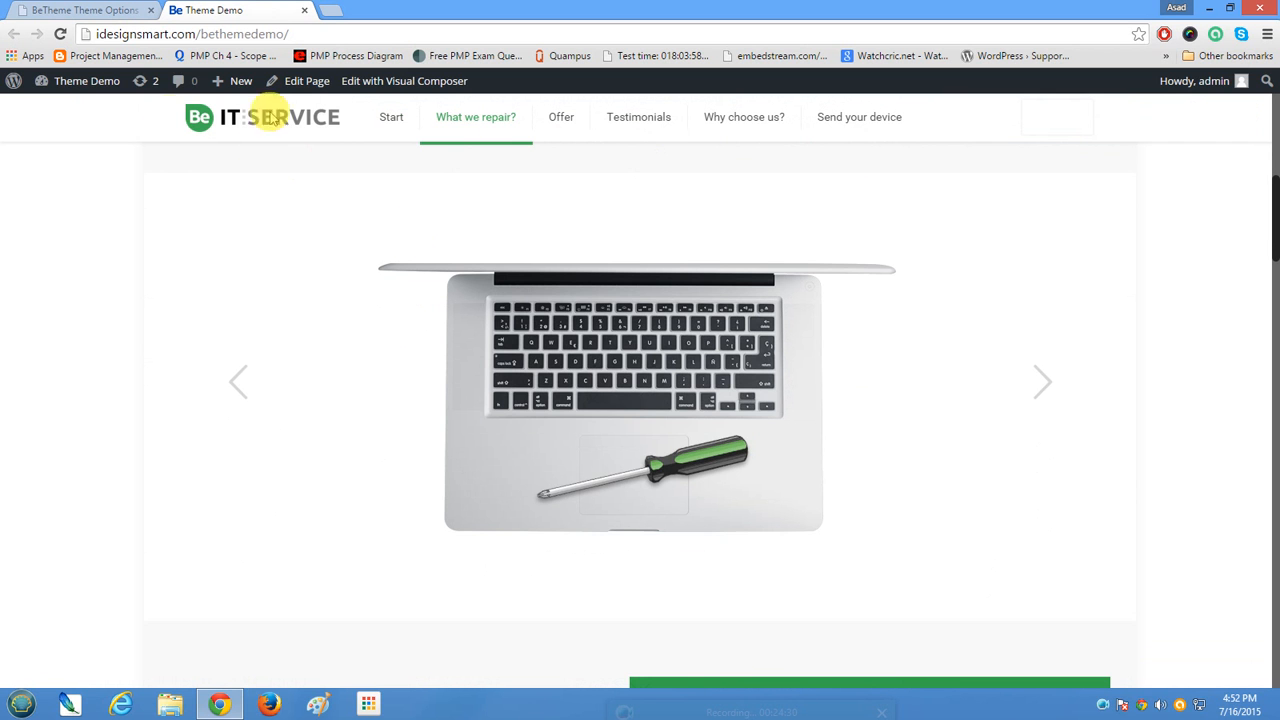
{"action": "scroll", "coordinate": [615, 377], "scroll_direction": "up", "scroll_amount": 1}
{"action": "scroll", "coordinate": [615, 377], "scroll_direction": "up", "scroll_amount": 6}
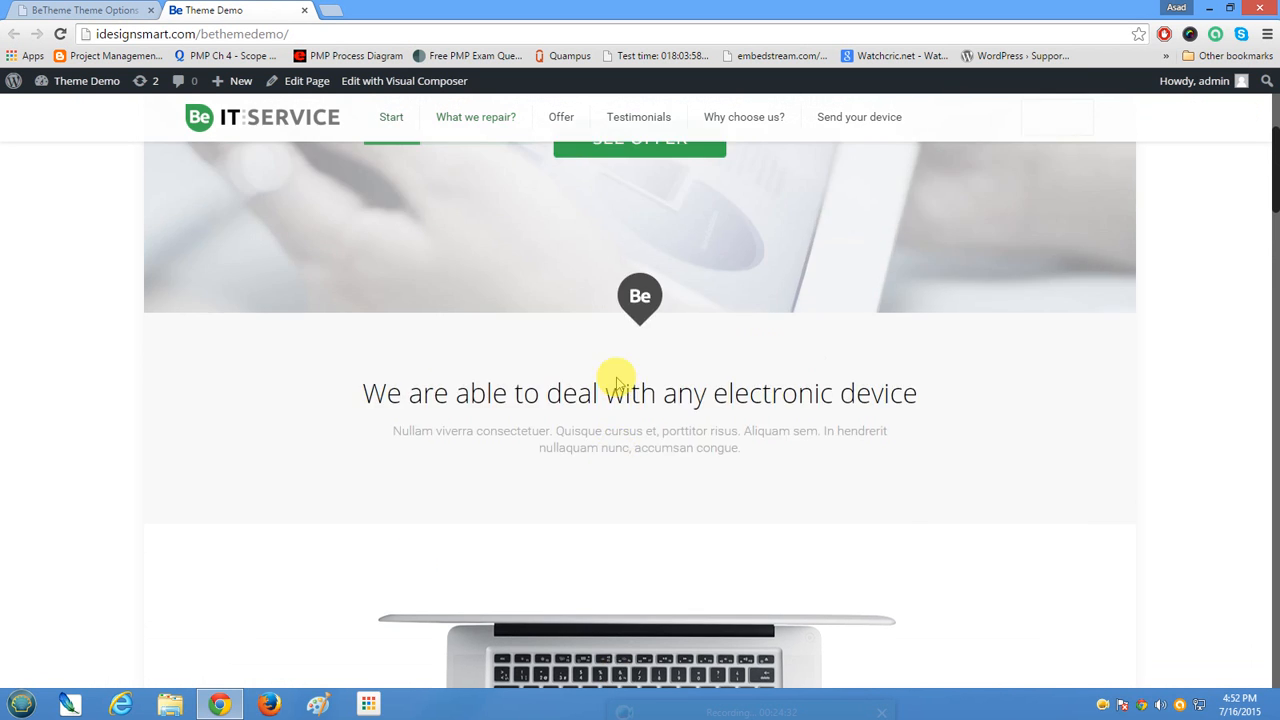
{"action": "scroll", "coordinate": [366, 274], "scroll_direction": "down", "scroll_amount": 6}
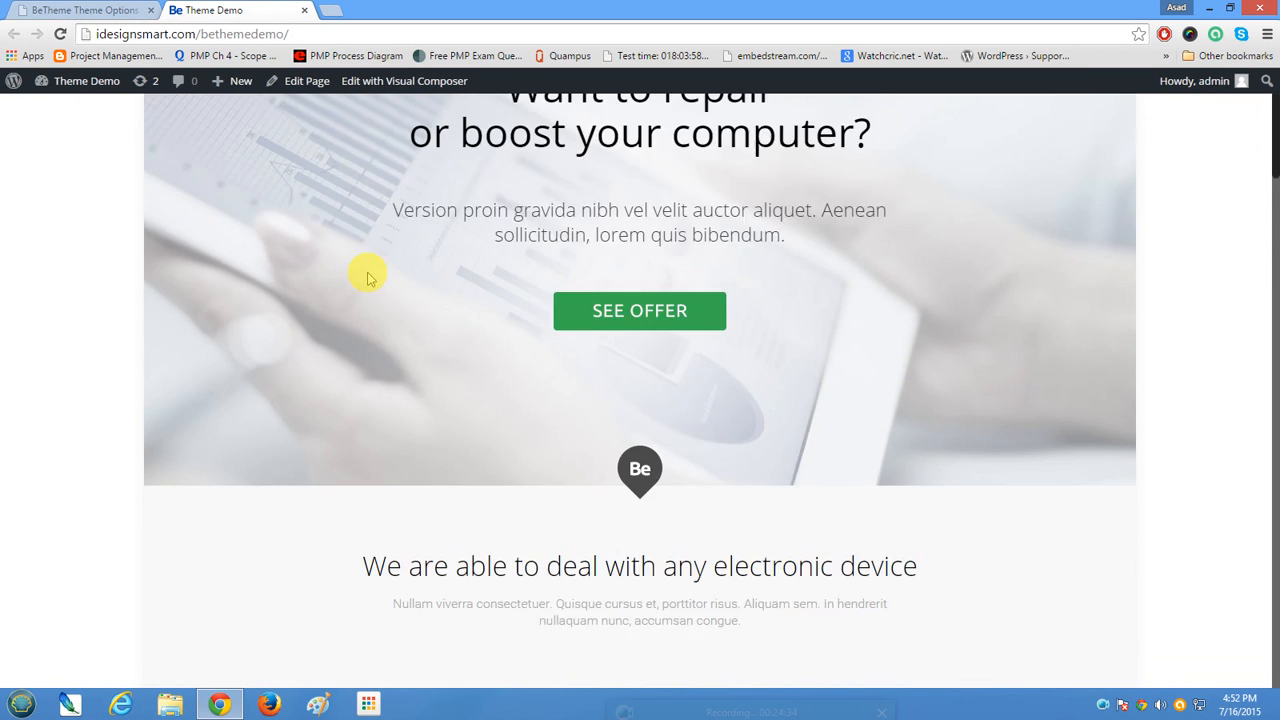
Return to the Logo settings and review the Sticky Header logo, Text Logo, SVG Logo width and linking options.
{"action": "left_click", "coordinate": [97, 9]}
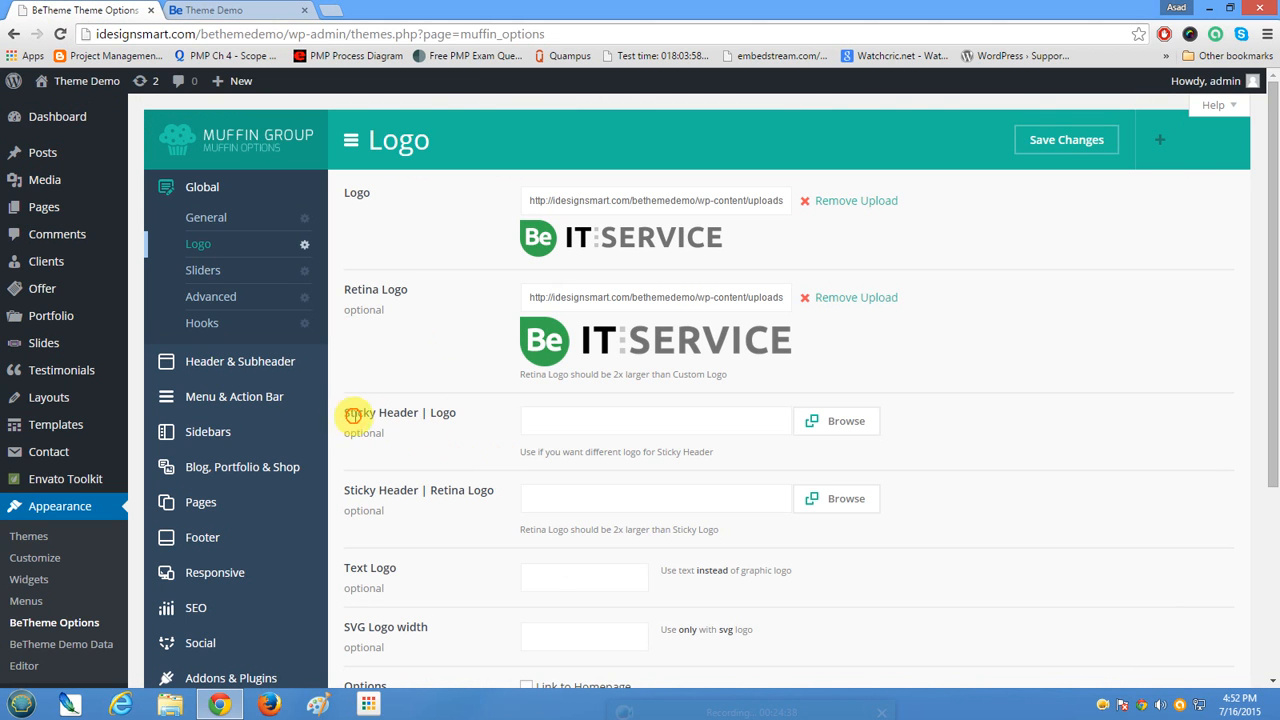
{"action": "left_click_drag", "start_coordinate": [353, 416], "coordinate": [467, 417]}
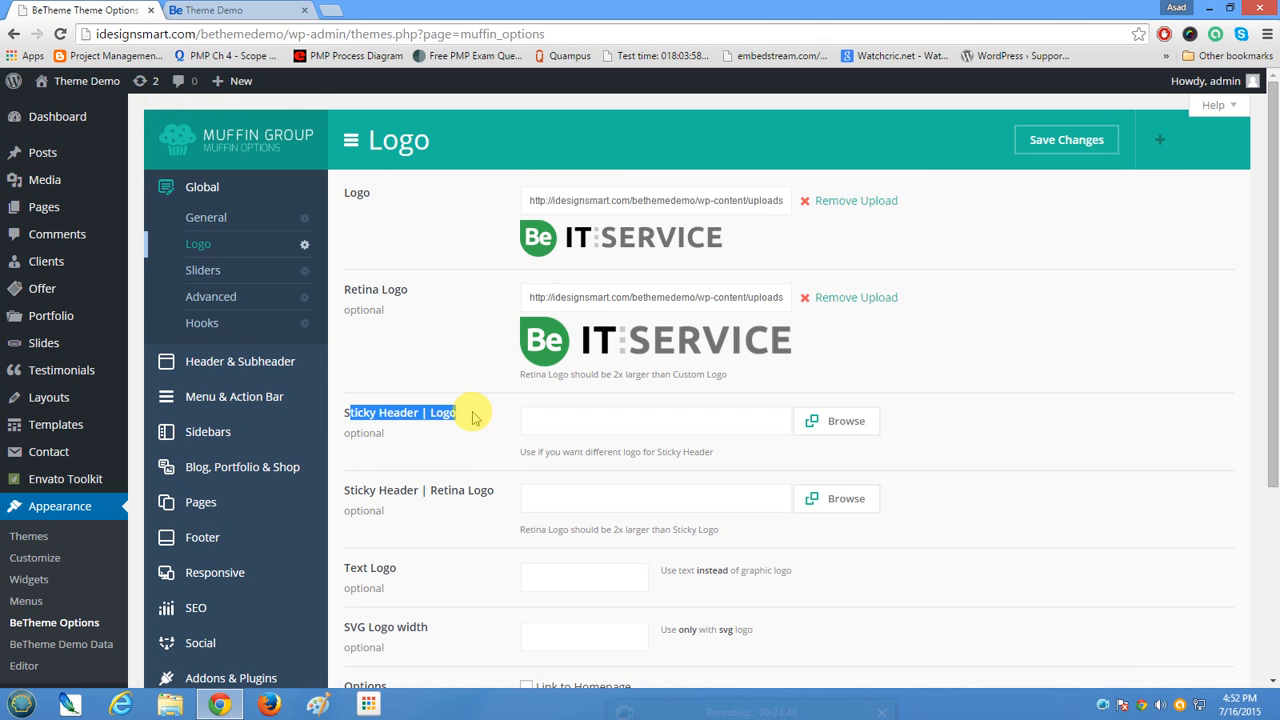
{"action": "scroll", "coordinate": [474, 418], "scroll_direction": "down", "scroll_amount": 3}
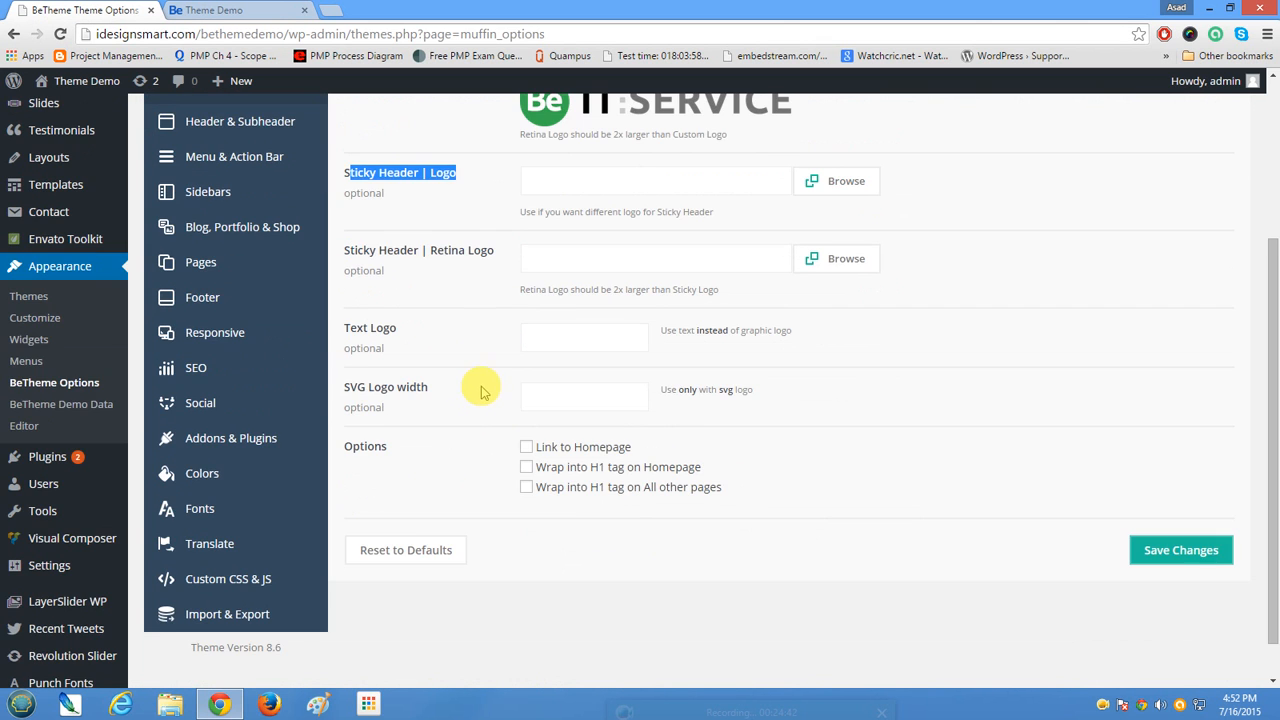
{"action": "scroll", "coordinate": [480, 392], "scroll_direction": "up", "scroll_amount": 3}
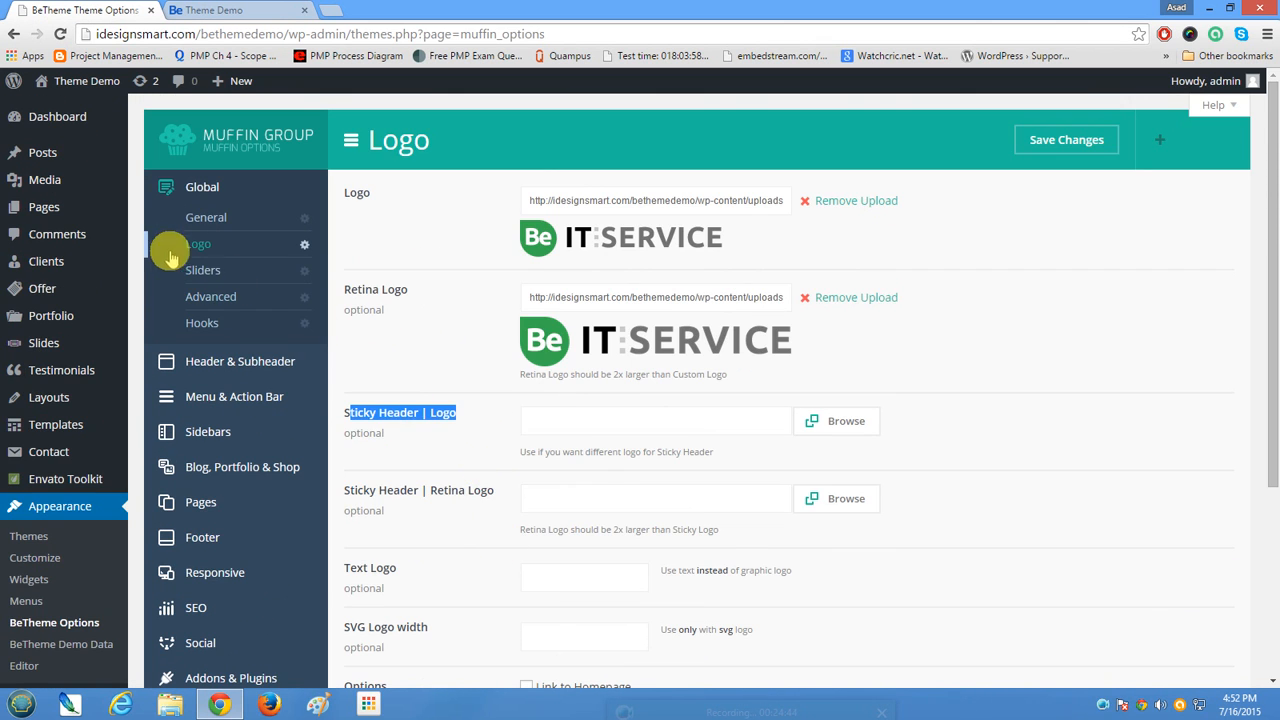
Review the Global Sliders settings for the milliseconds between slides of each content type.
{"action": "left_click", "coordinate": [201, 268]}
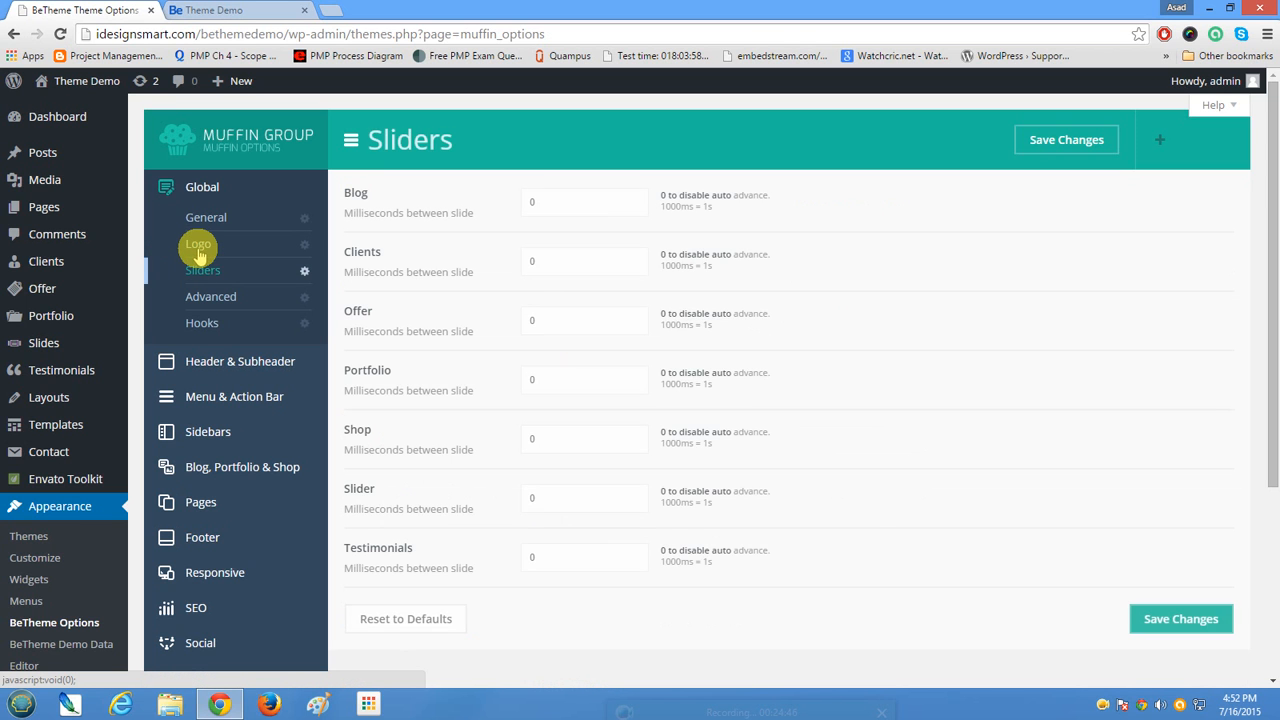
{"action": "scroll", "coordinate": [564, 382], "scroll_direction": "down", "scroll_amount": 2}
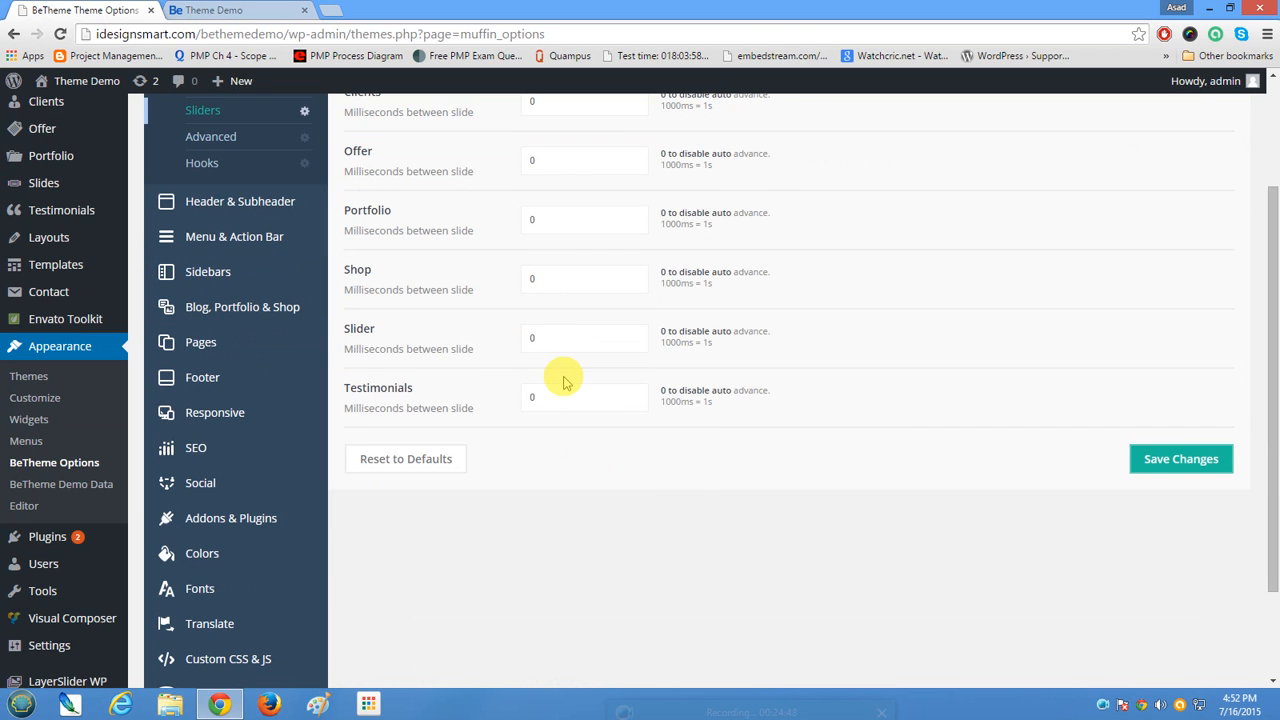
{"action": "scroll", "coordinate": [564, 380], "scroll_direction": "up", "scroll_amount": 2}
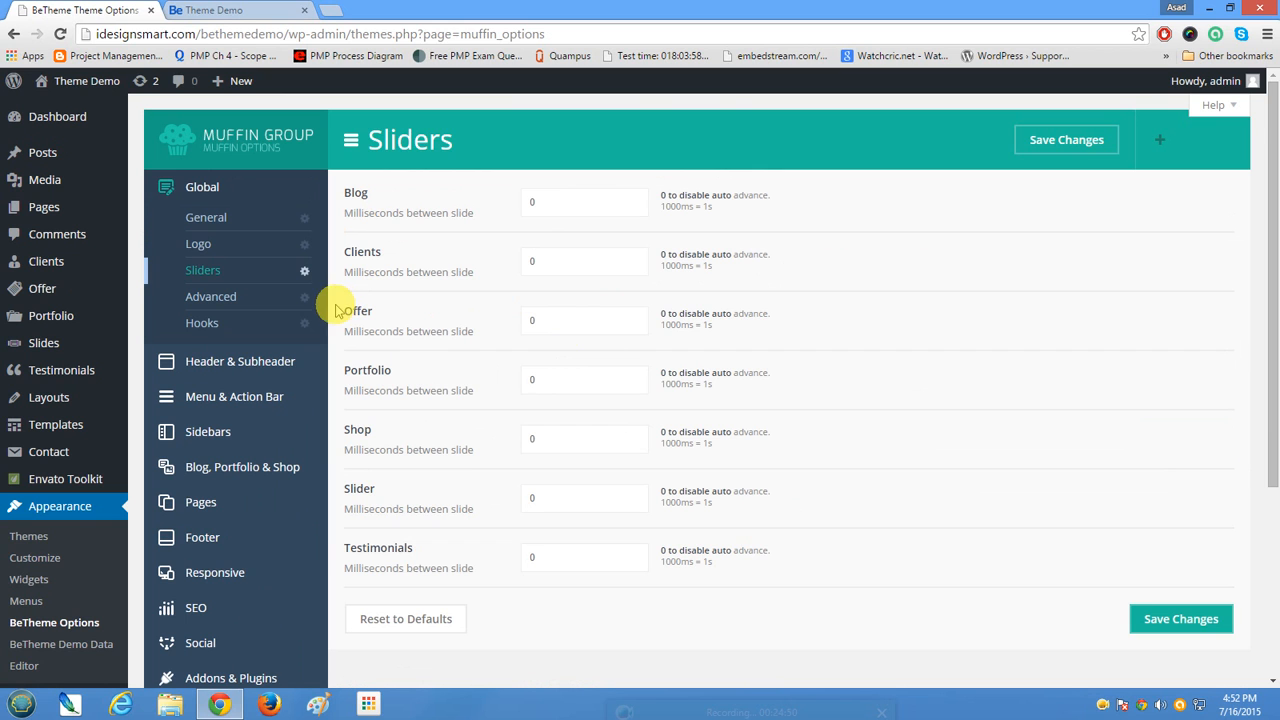
Review the Global Hooks settings, including the Top, Content before, Content after and Bottom hooks.
{"action": "left_click", "coordinate": [198, 328]}
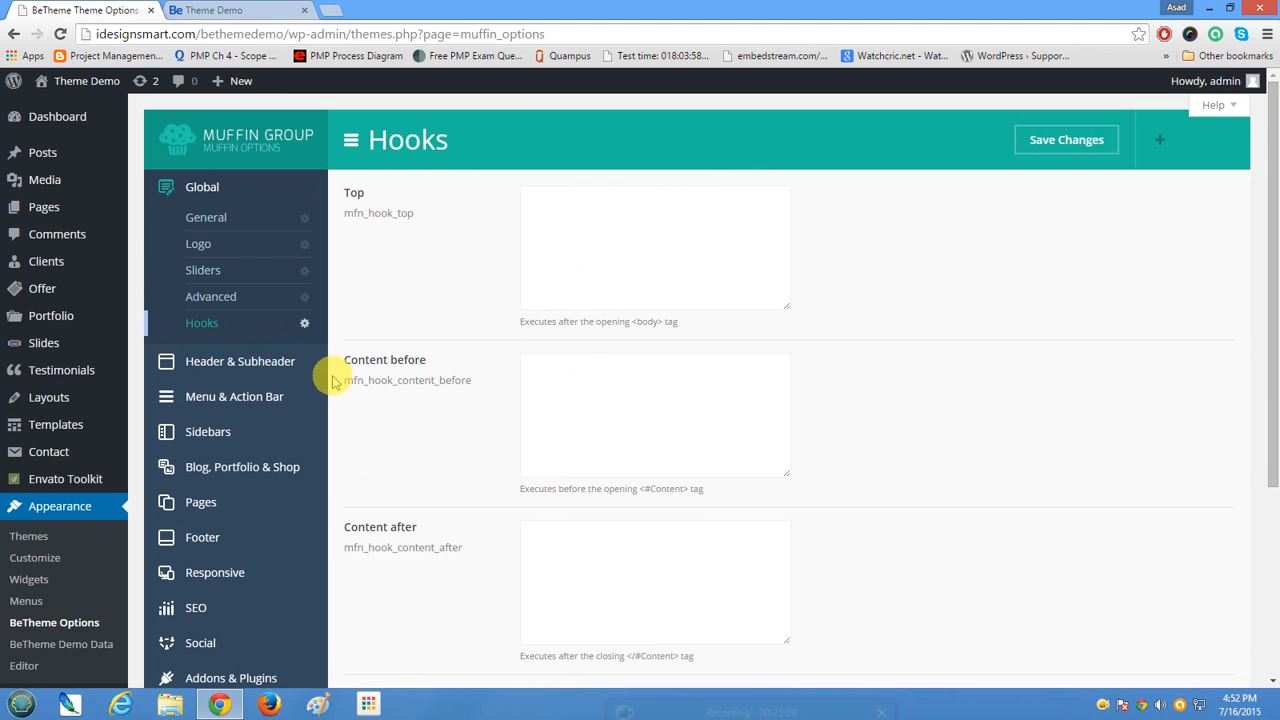
{"action": "left_click_drag", "start_coordinate": [340, 379], "coordinate": [511, 384]}
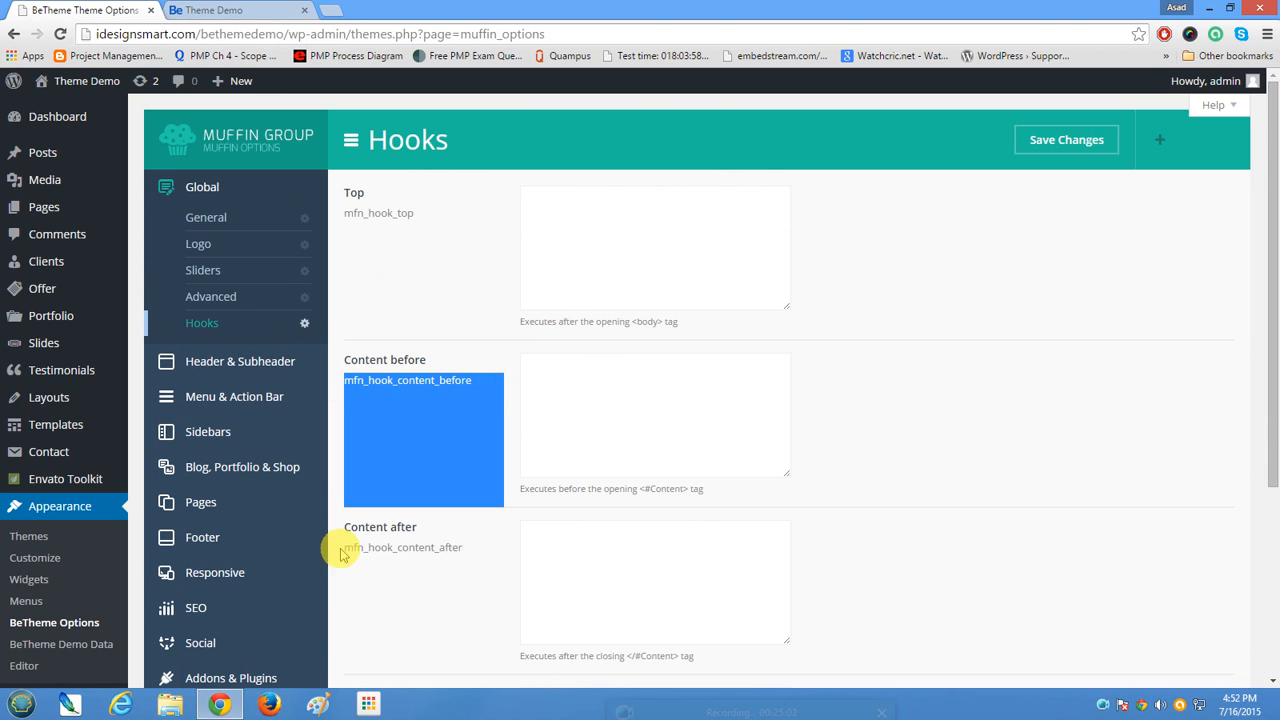
{"action": "left_click_drag", "start_coordinate": [337, 543], "coordinate": [477, 552]}
{"action": "left_click", "coordinate": [449, 594]}
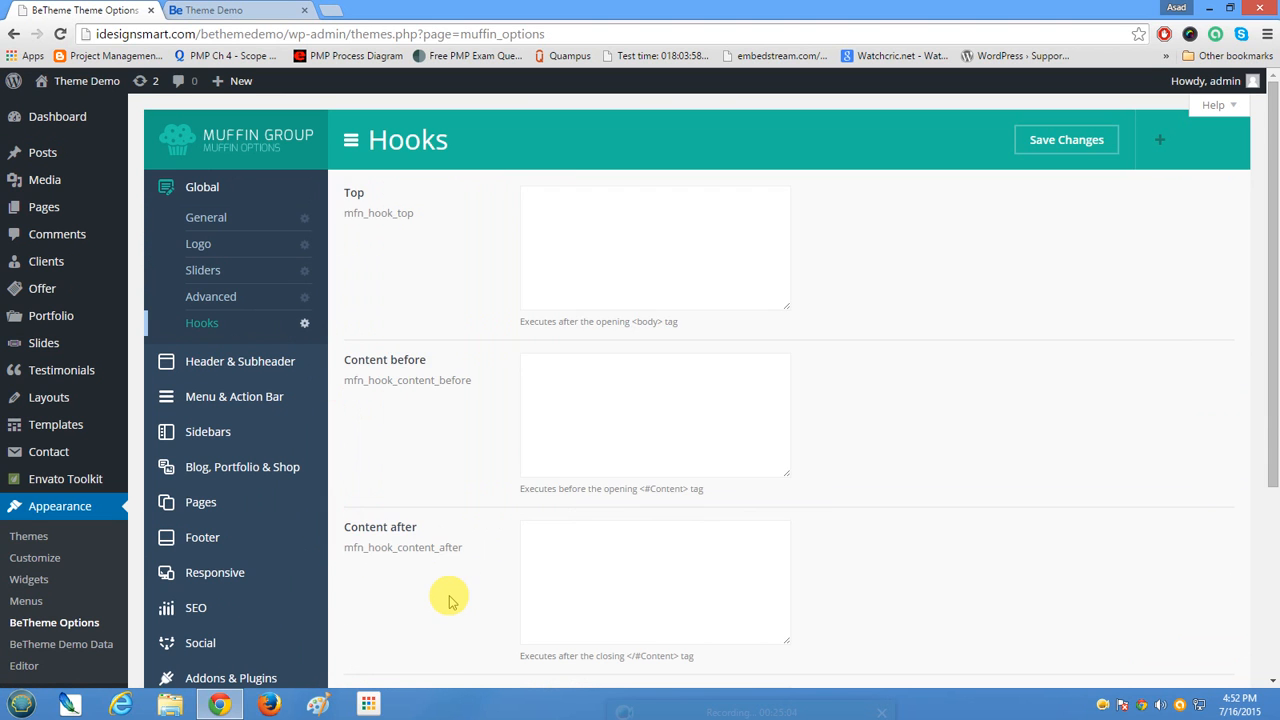
{"action": "scroll", "coordinate": [449, 588], "scroll_direction": "down", "scroll_amount": 3}
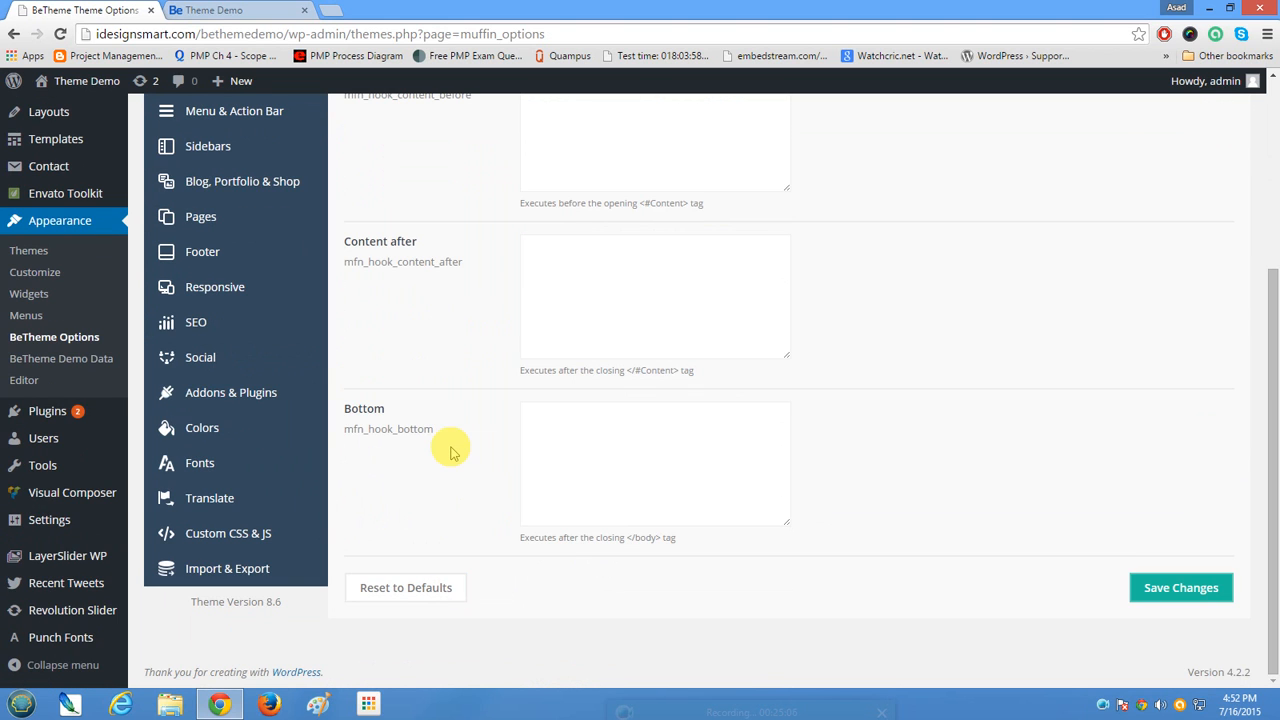
{"action": "scroll", "coordinate": [450, 452], "scroll_direction": "up", "scroll_amount": 3}
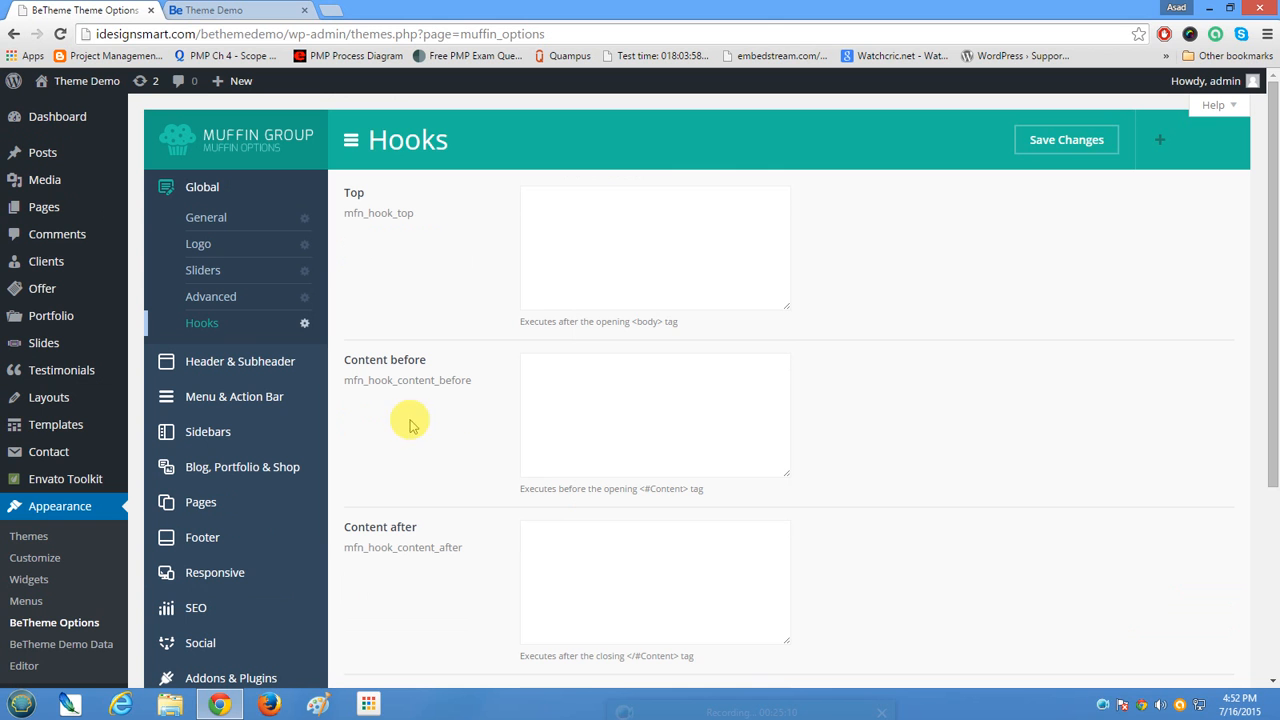
Open the Header style options and compare the available styles with the header on the live Theme Demo page.
{"action": "left_click", "coordinate": [255, 365]}
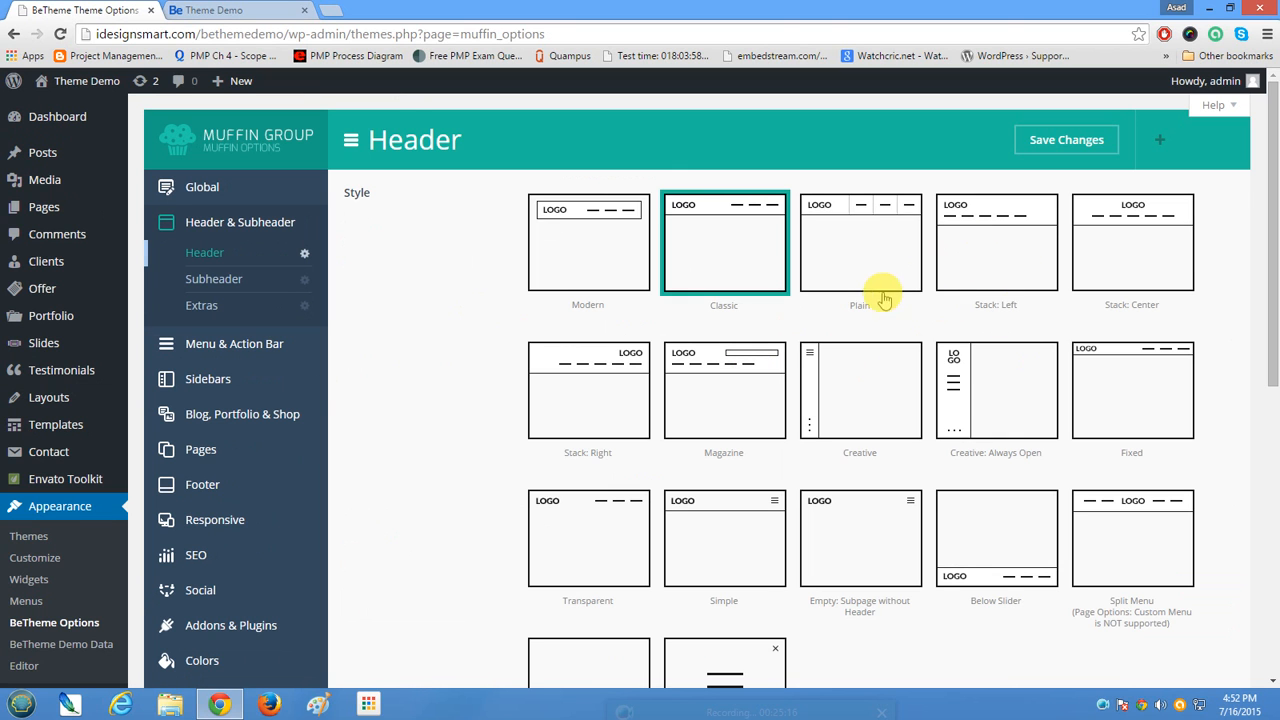
{"action": "left_click", "coordinate": [300, 9]}
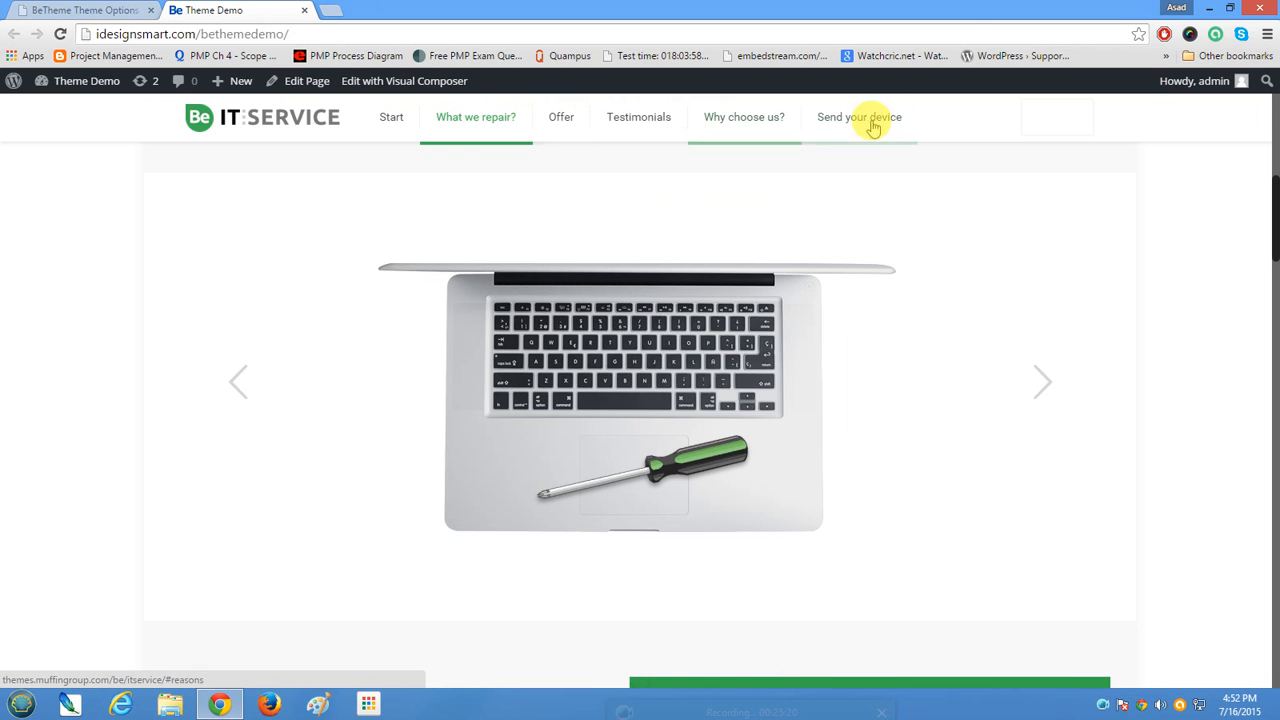
{"action": "left_click", "coordinate": [82, 10]}
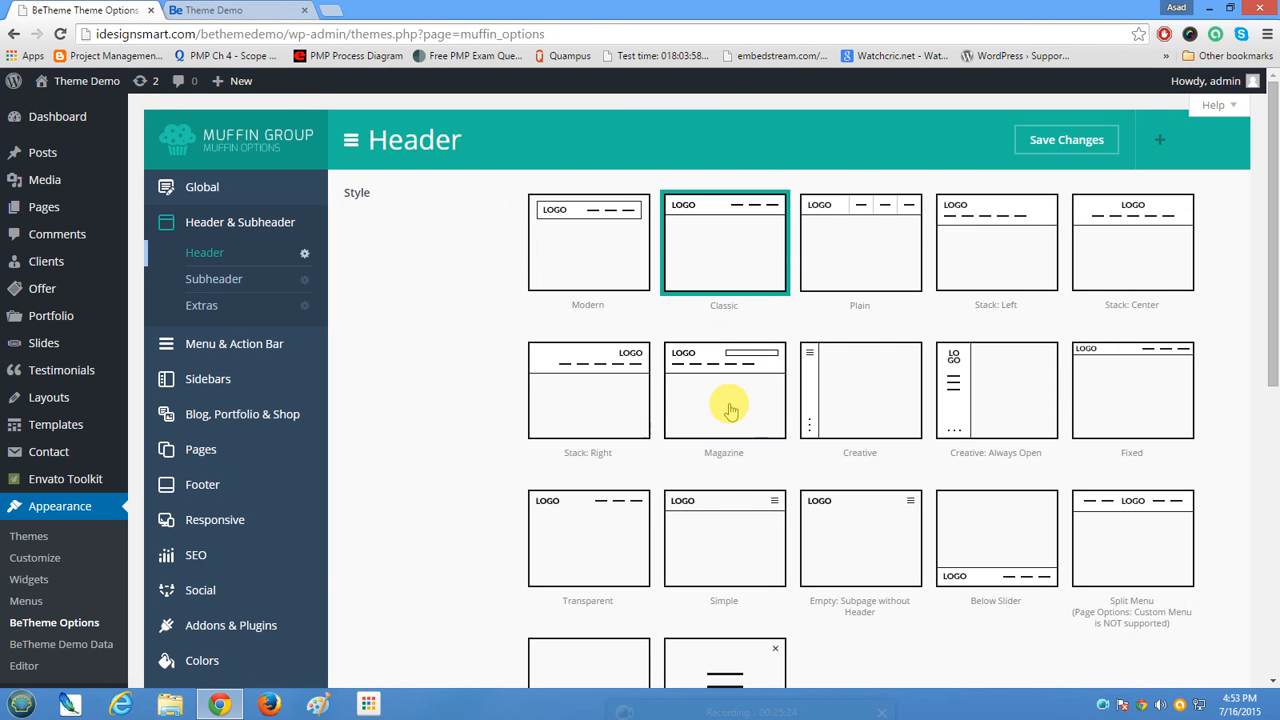
{"action": "scroll", "coordinate": [733, 425], "scroll_direction": "down", "scroll_amount": 3}
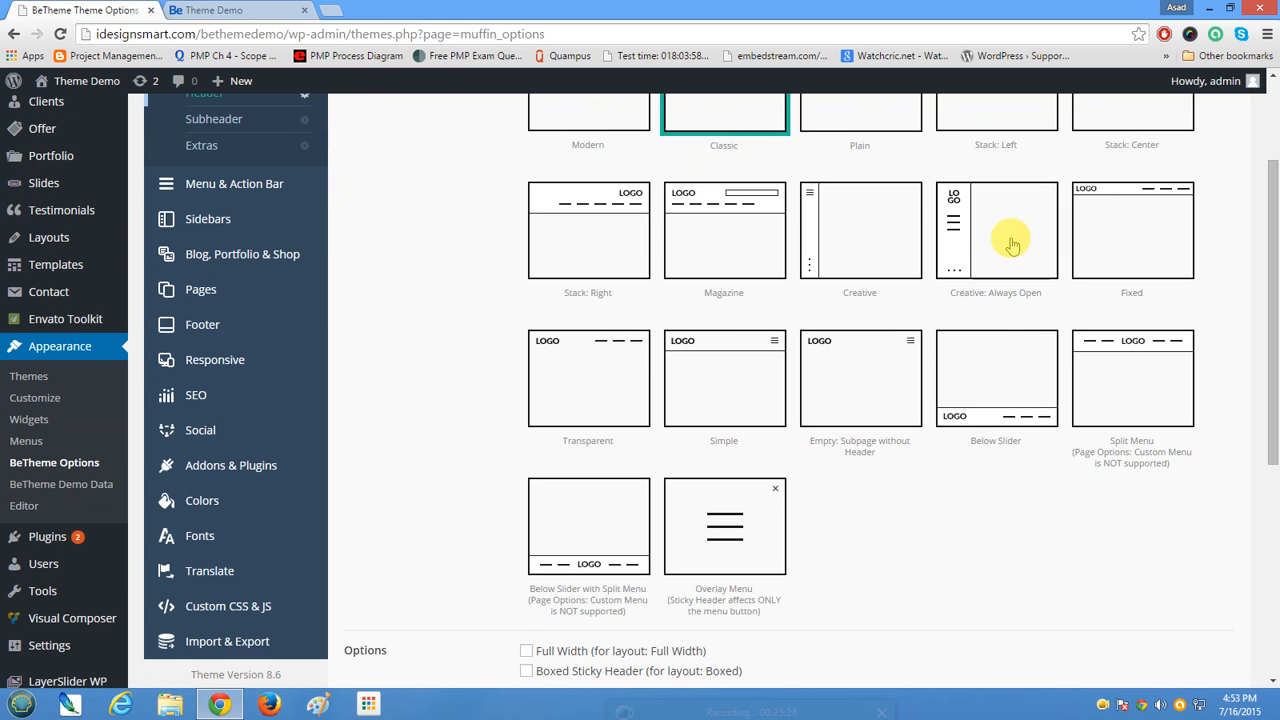
Set the header style to Split Menu, save the changes and reload the live Theme Demo page.
{"action": "left_click", "coordinate": [1011, 243]}
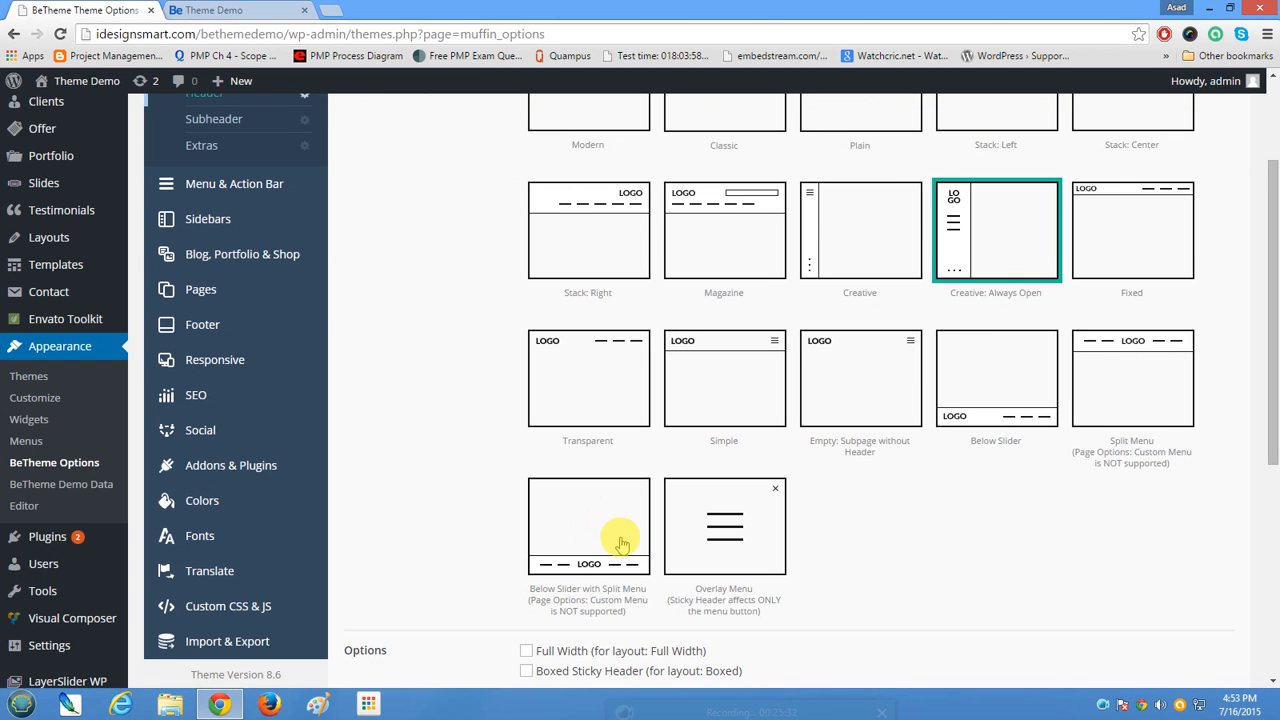
{"action": "scroll", "coordinate": [621, 543], "scroll_direction": "up", "scroll_amount": 3}
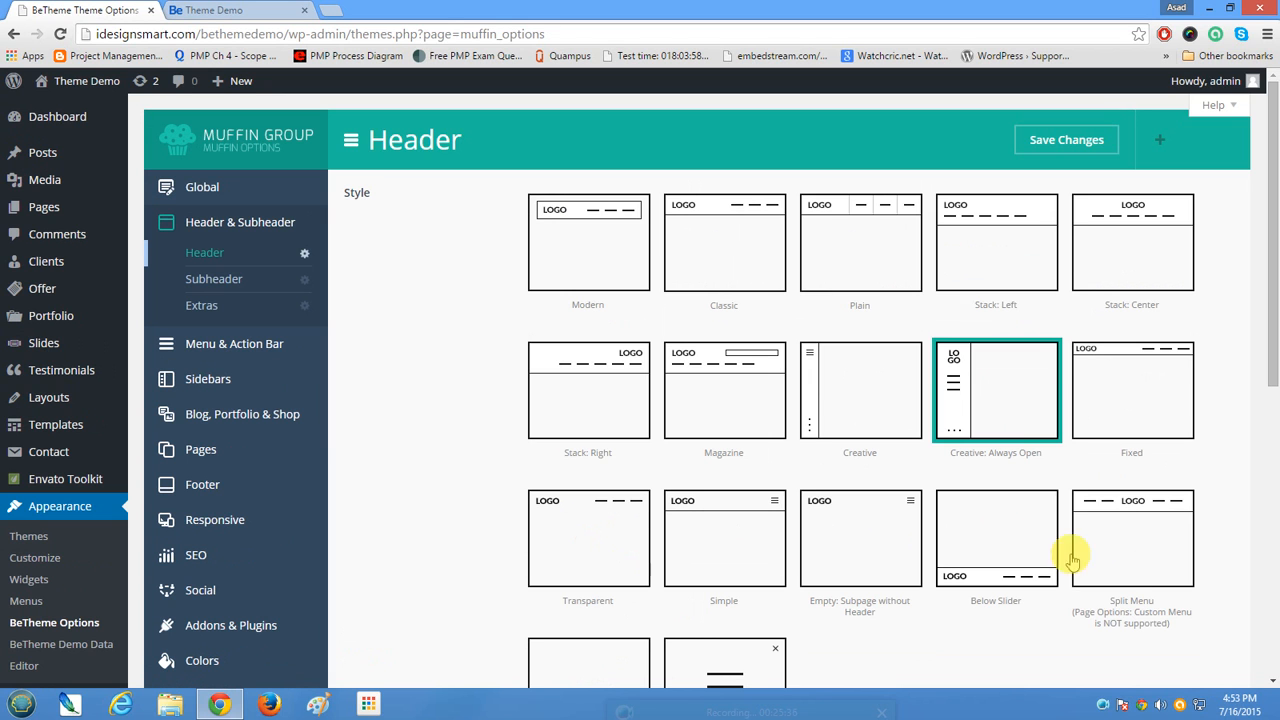
{"action": "left_click", "coordinate": [1120, 565]}
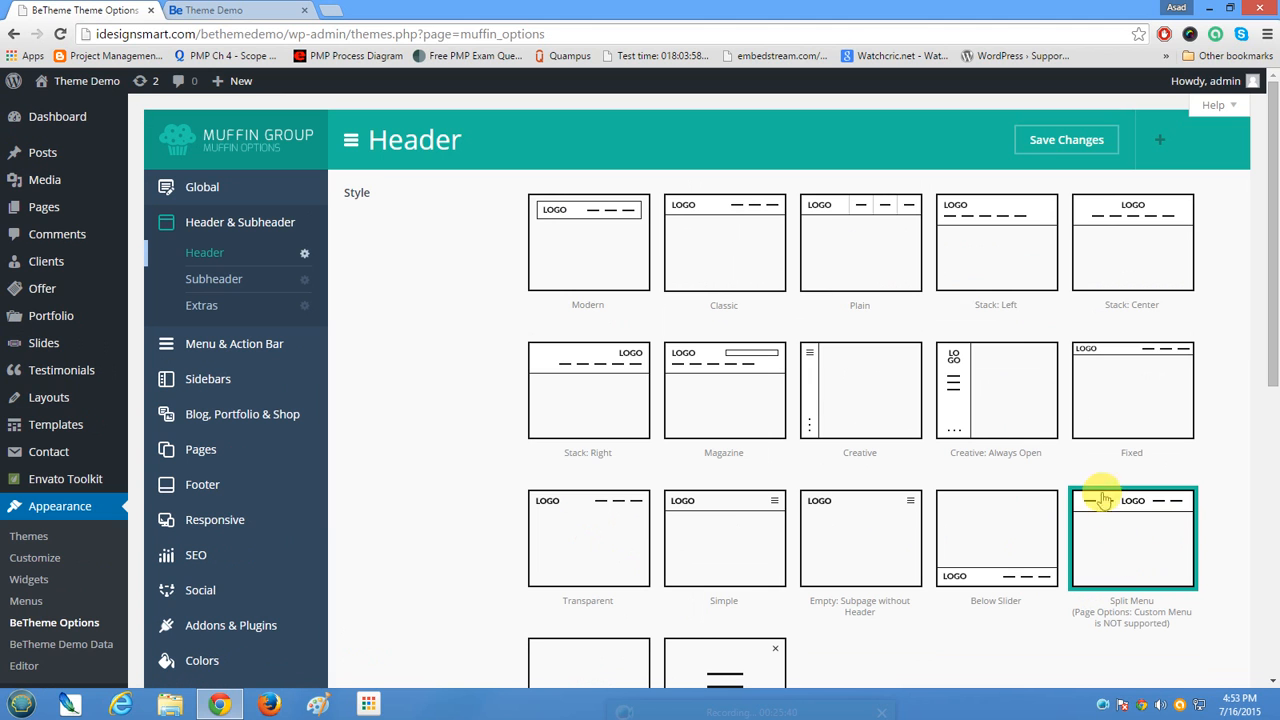
{"action": "left_click", "coordinate": [1057, 145]}
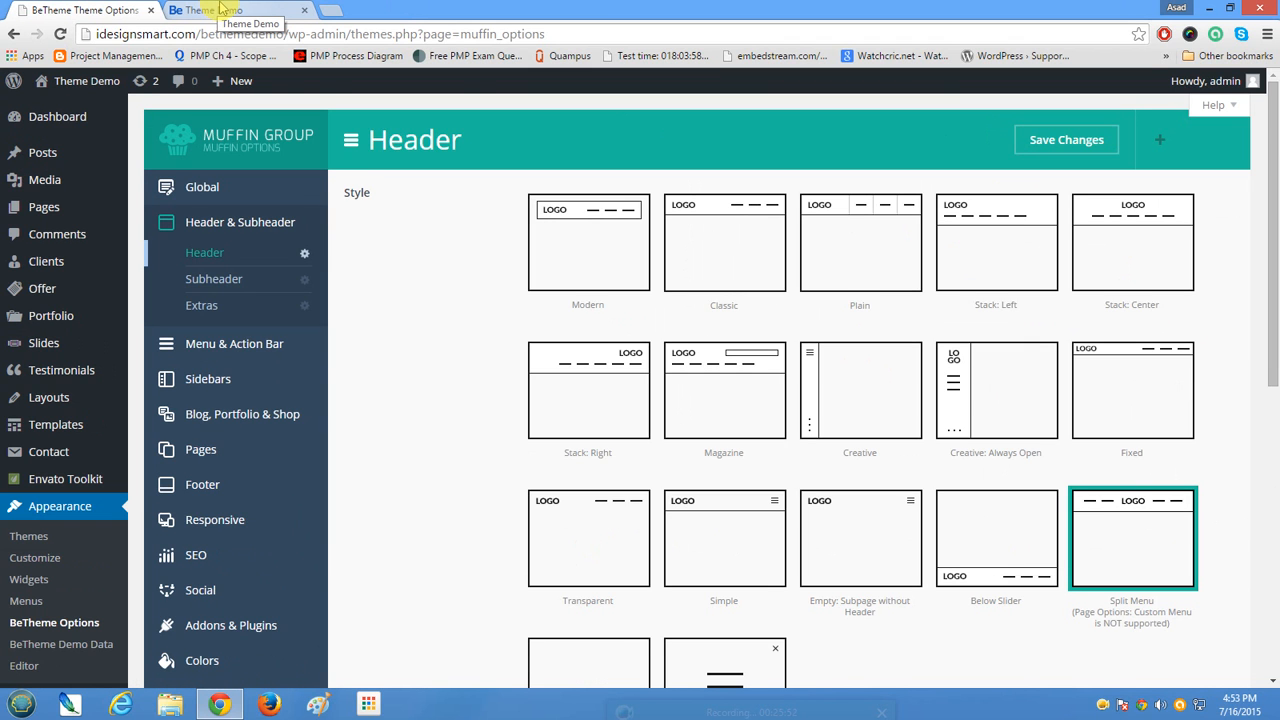
{"action": "left_click", "coordinate": [222, 9]}
{"action": "left_click", "coordinate": [60, 34]}
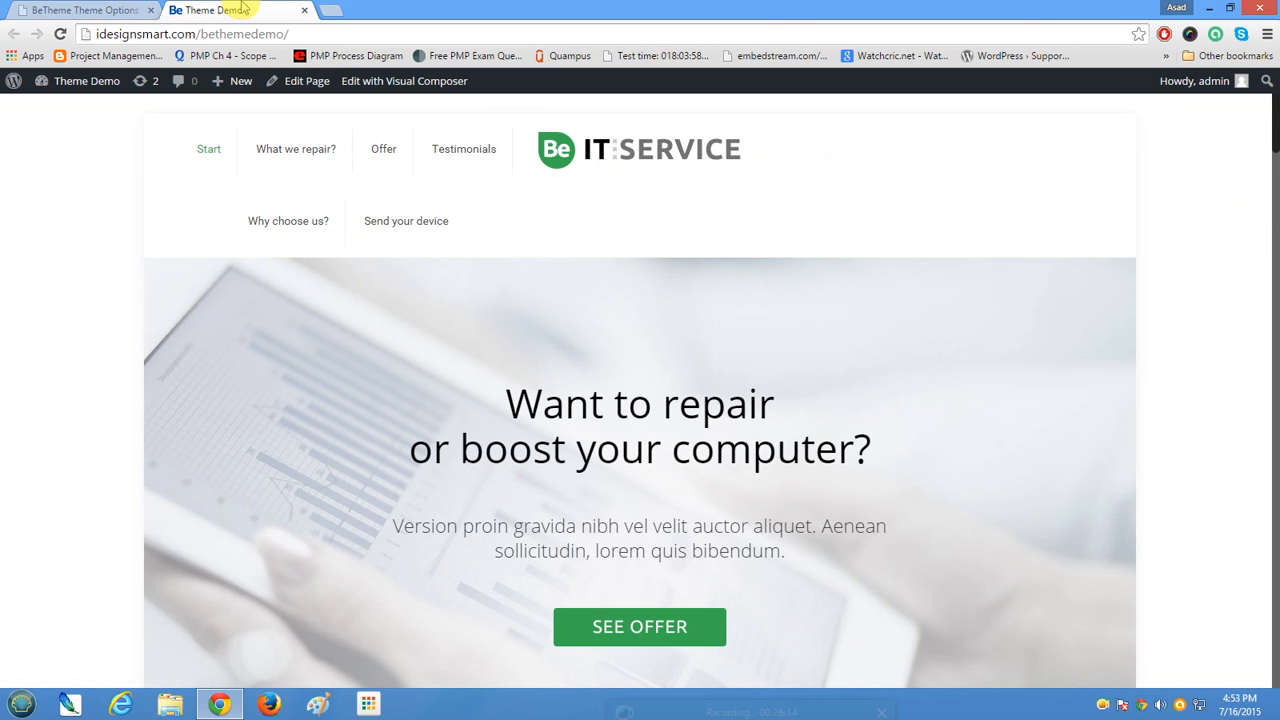
Set the Global General layout to Full width, save the changes and reload the live Theme Demo page.
{"action": "left_click", "coordinate": [60, 8]}
{"action": "left_click", "coordinate": [205, 190]}
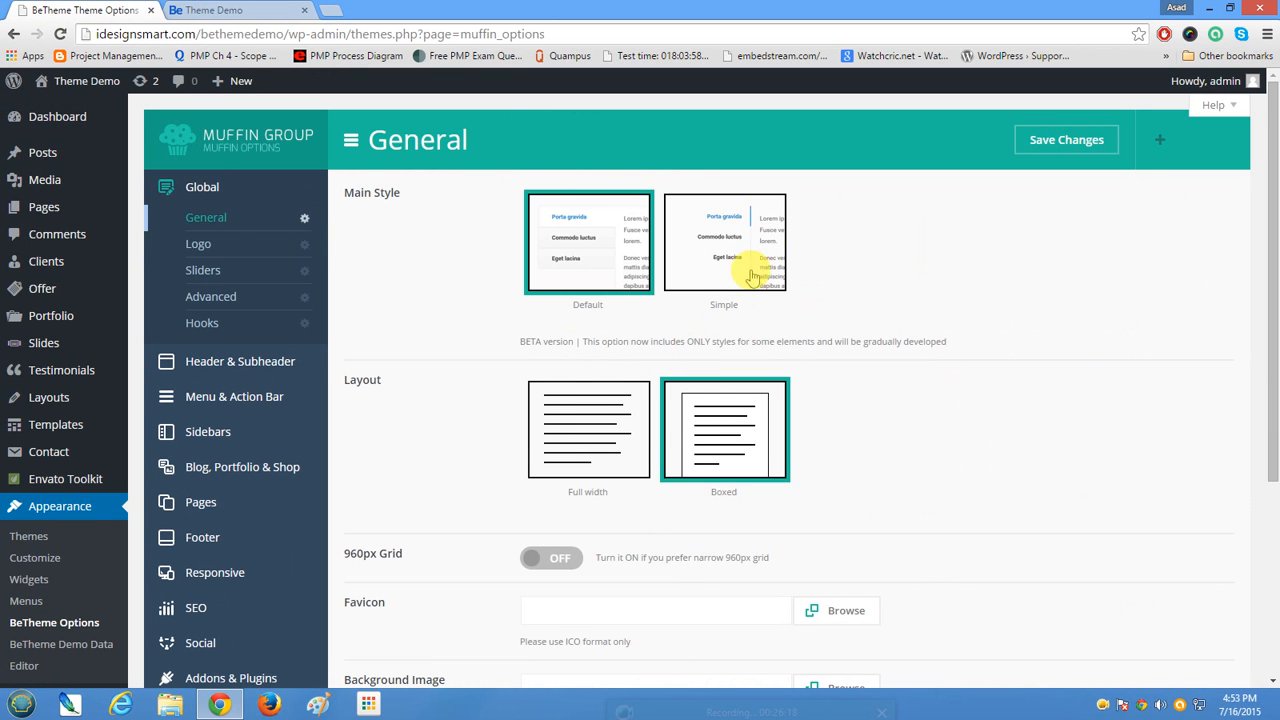
{"action": "left_click", "coordinate": [592, 425]}
{"action": "left_click", "coordinate": [1062, 134]}
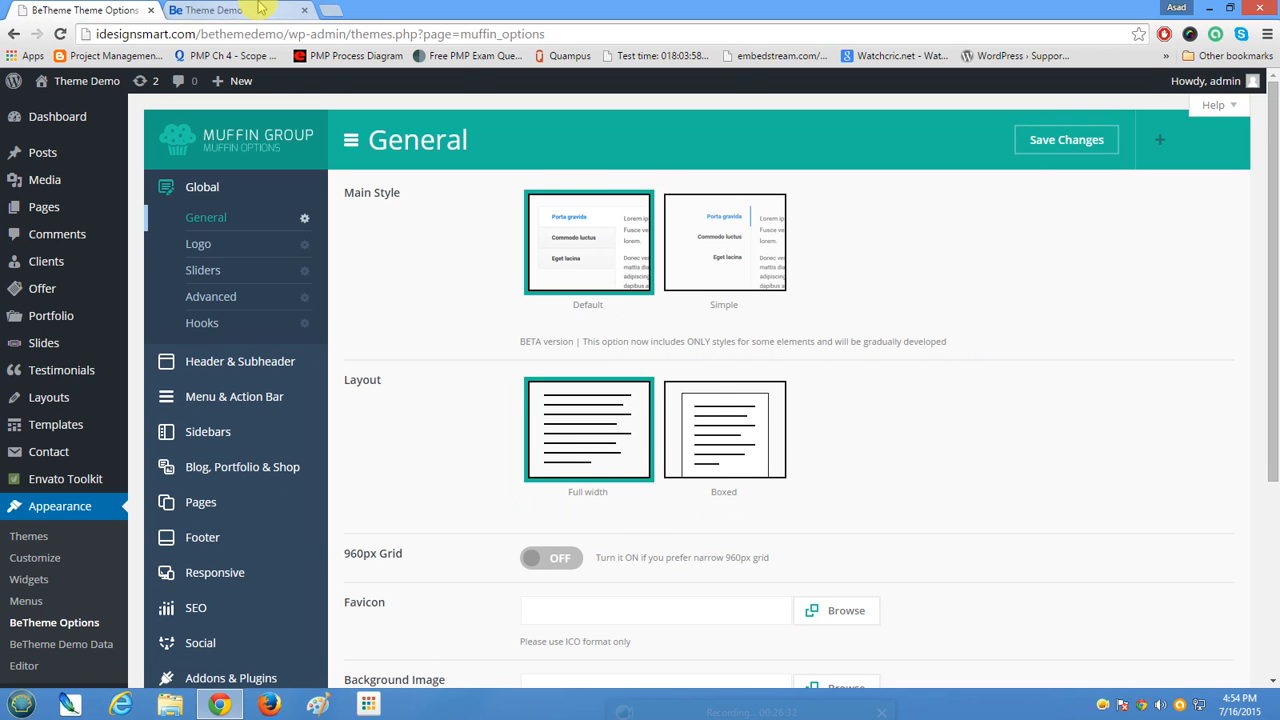
{"action": "left_click", "coordinate": [195, 11]}
{"action": "left_click", "coordinate": [59, 34]}
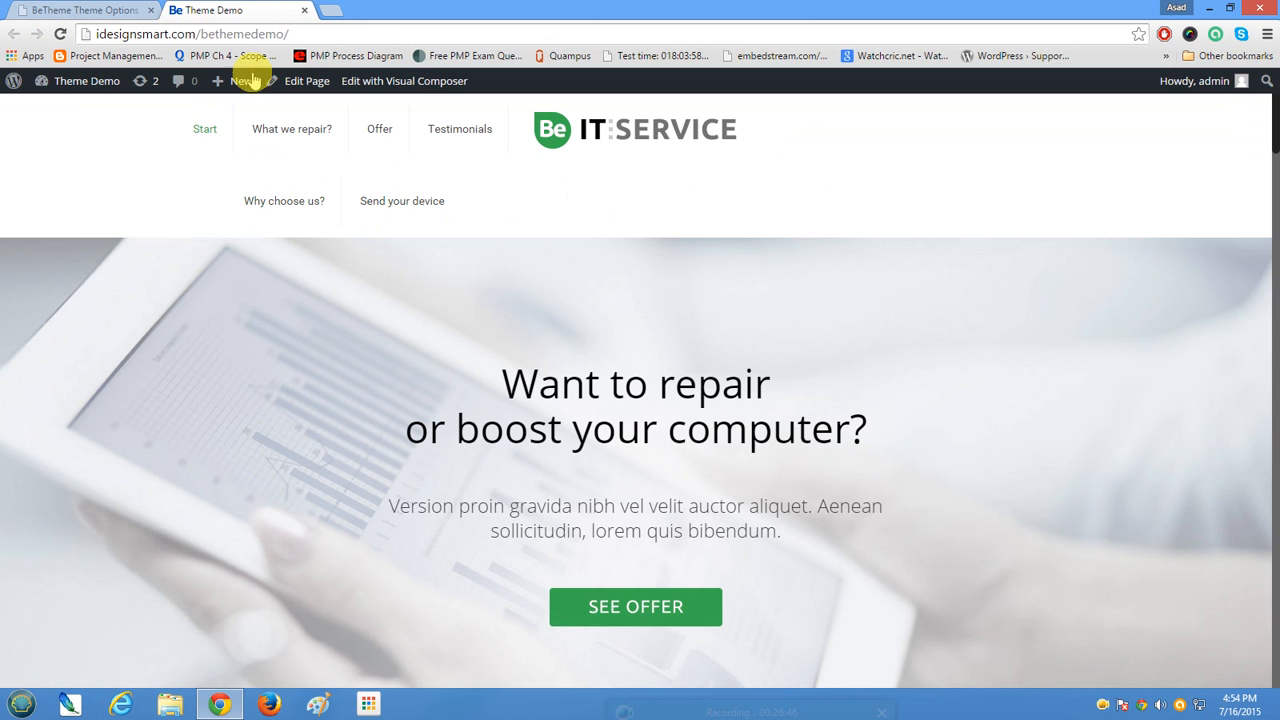
Return to the theme options and examine the Menu settings, including the available menu styles.
{"action": "left_click", "coordinate": [90, 9]}
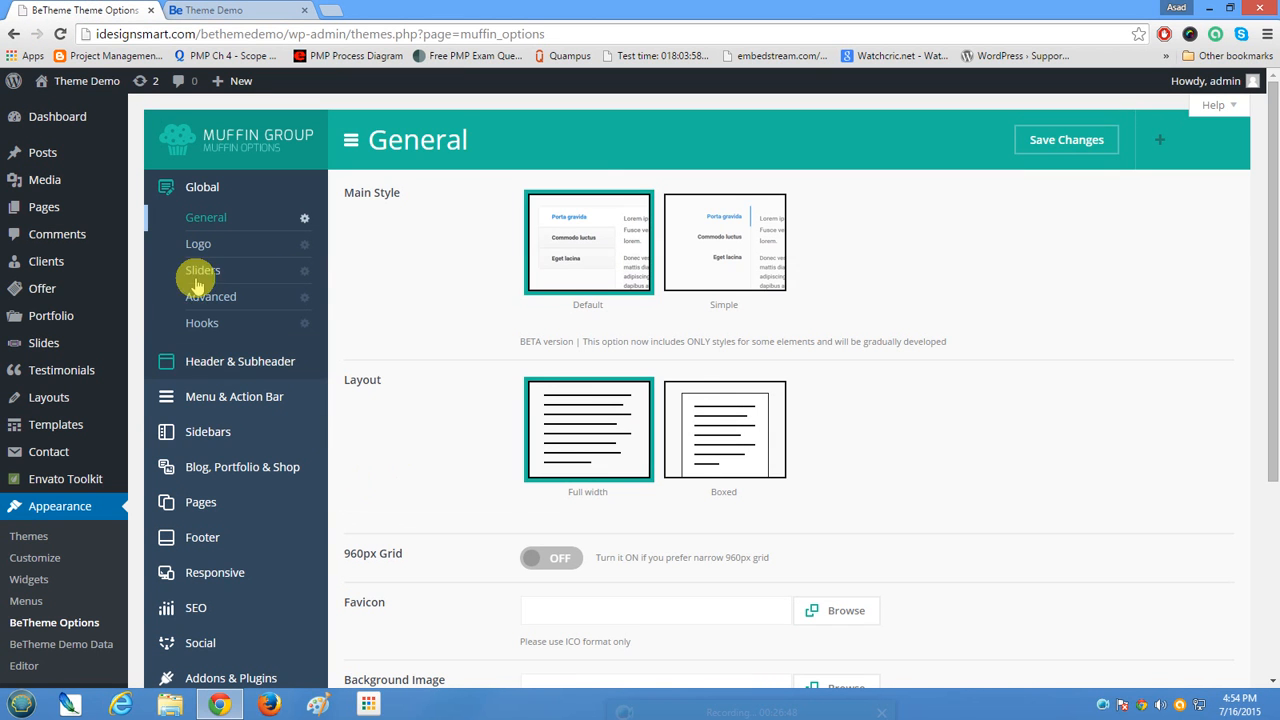
{"action": "left_click", "coordinate": [221, 365]}
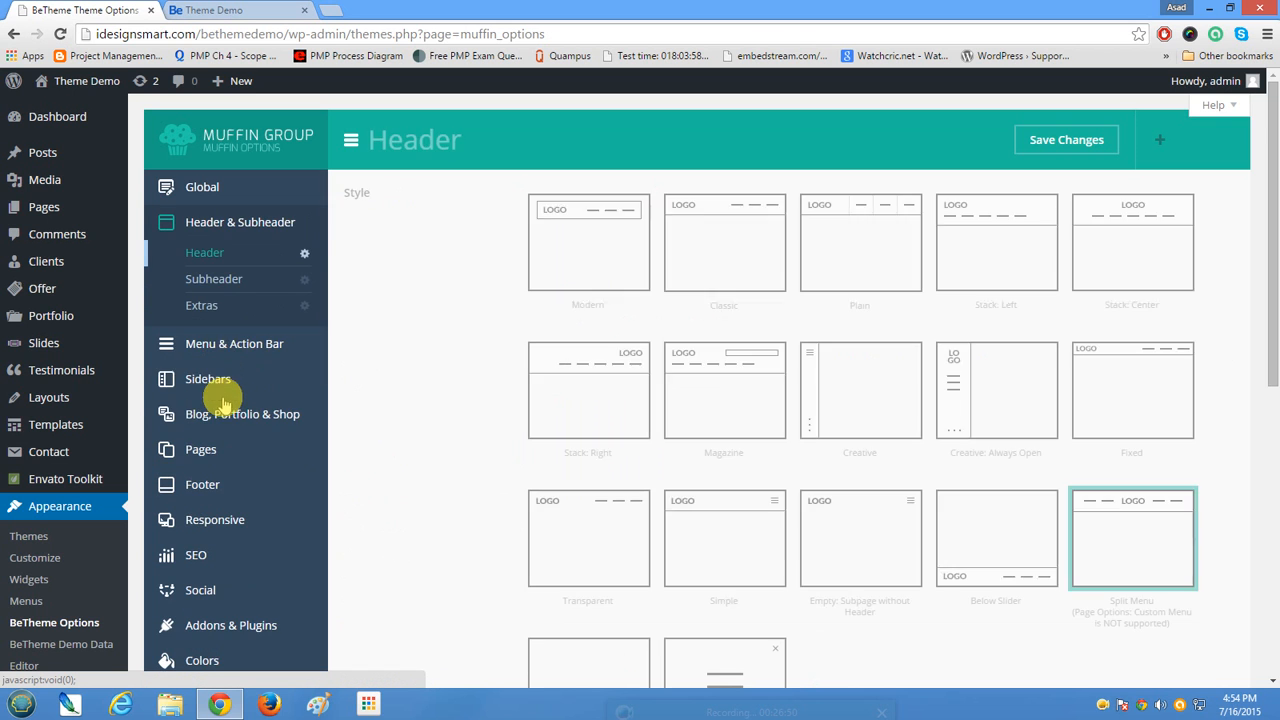
{"action": "left_click", "coordinate": [233, 346]}
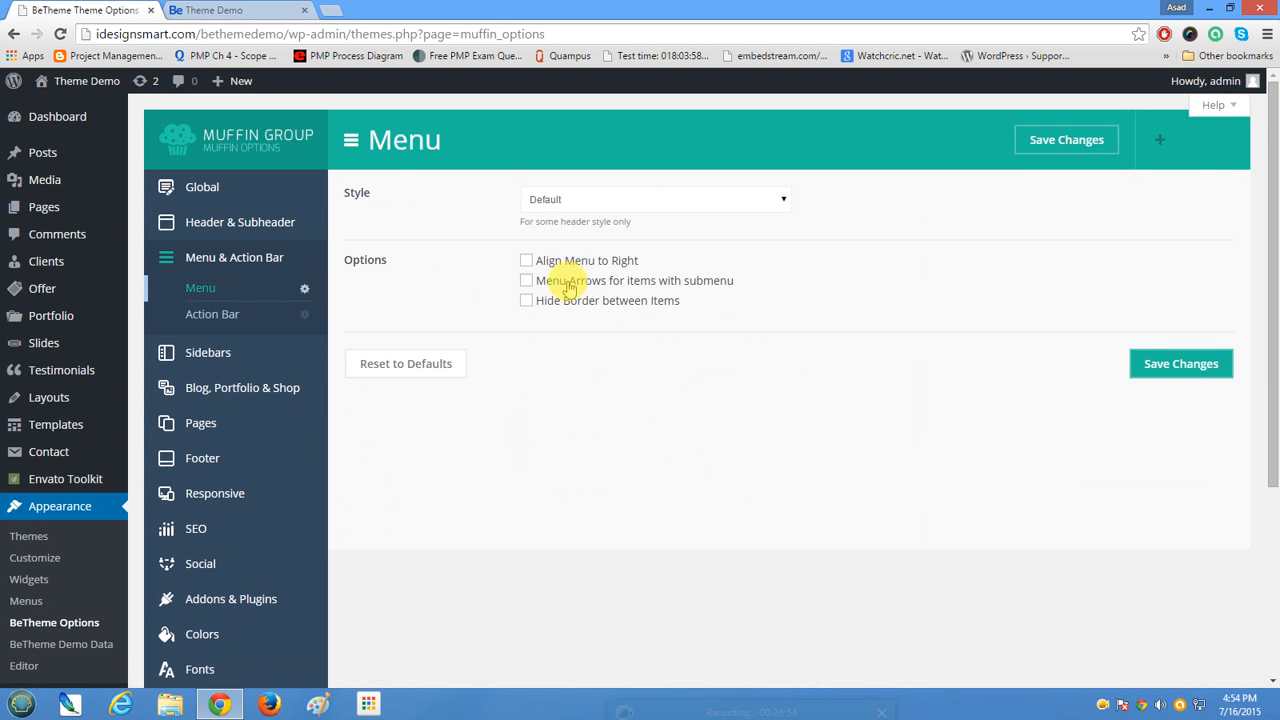
{"action": "left_click", "coordinate": [562, 203]}
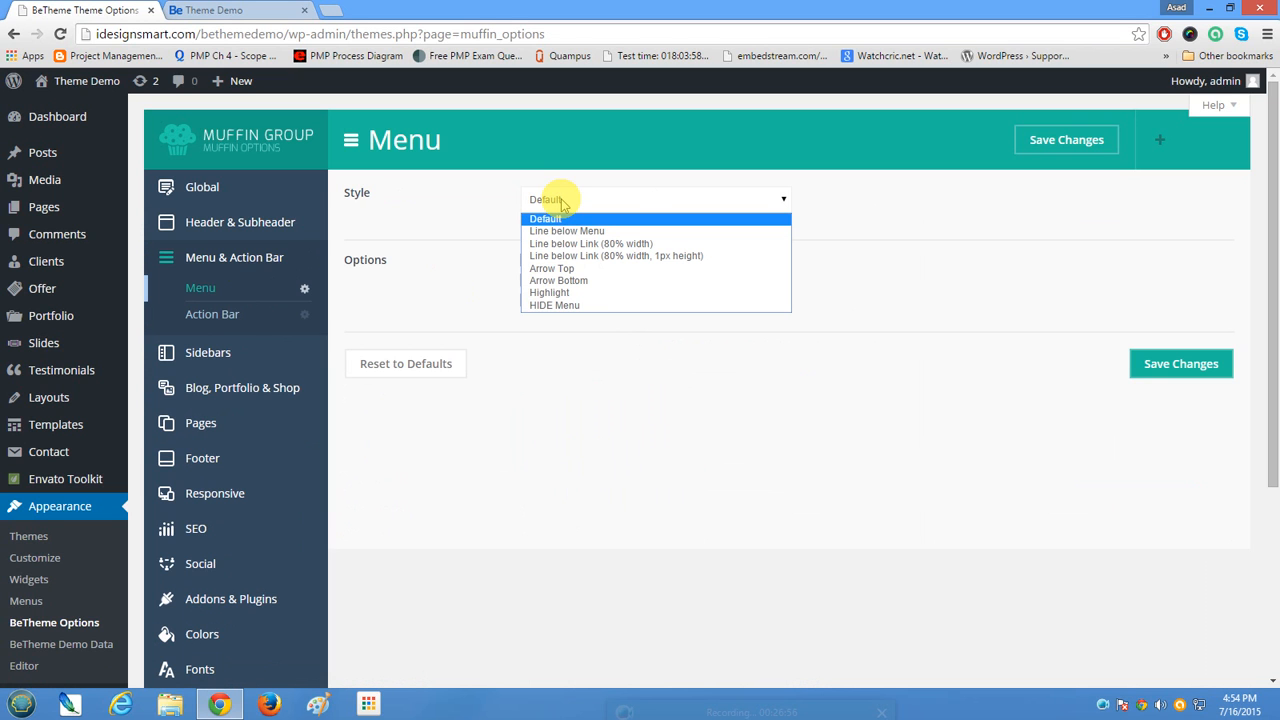
{"action": "left_click", "coordinate": [562, 203]}
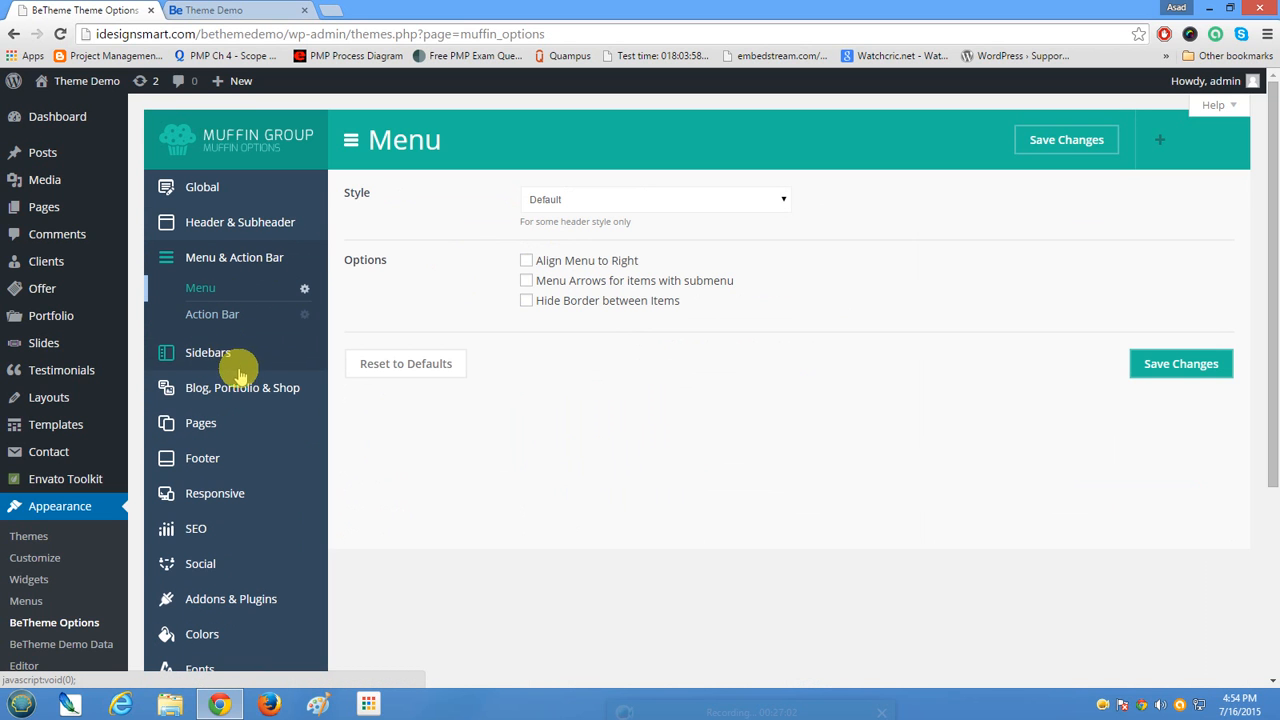
Review the Pages General settings and the Responsive options, including the sticky menu button for mobile.
{"action": "left_click", "coordinate": [203, 422]}
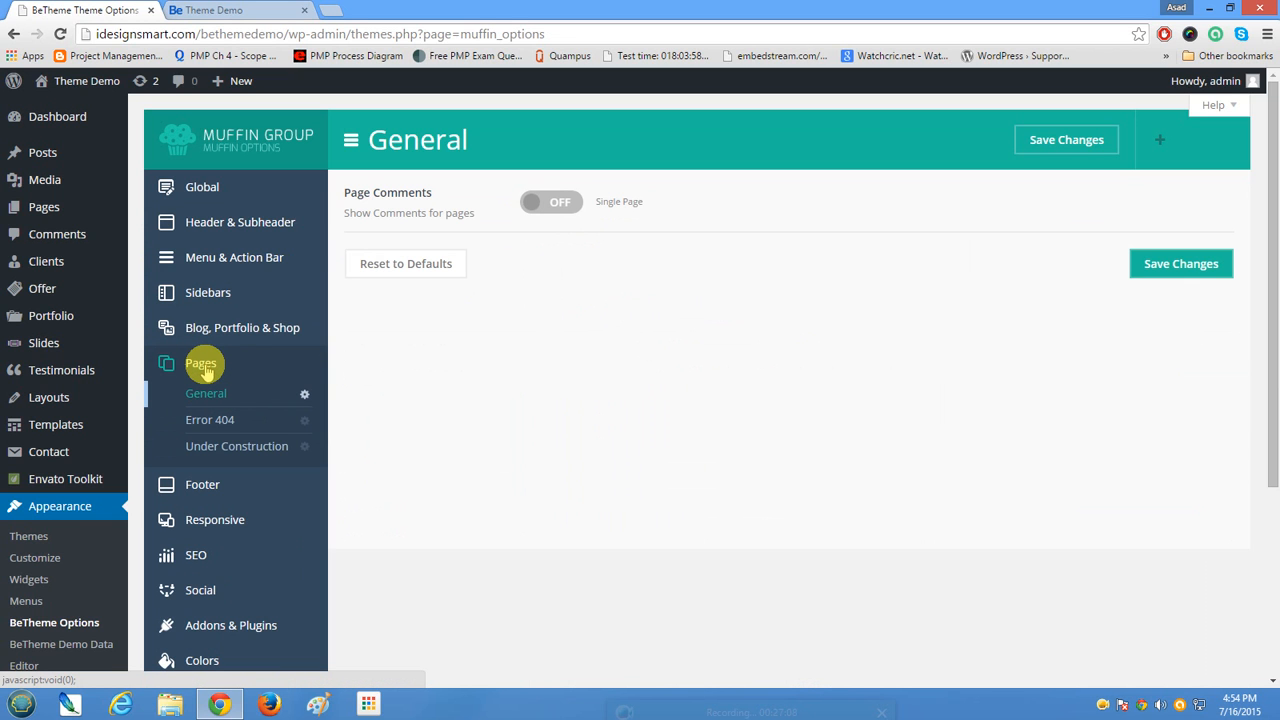
{"action": "scroll", "coordinate": [220, 385], "scroll_direction": "down", "scroll_amount": 2}
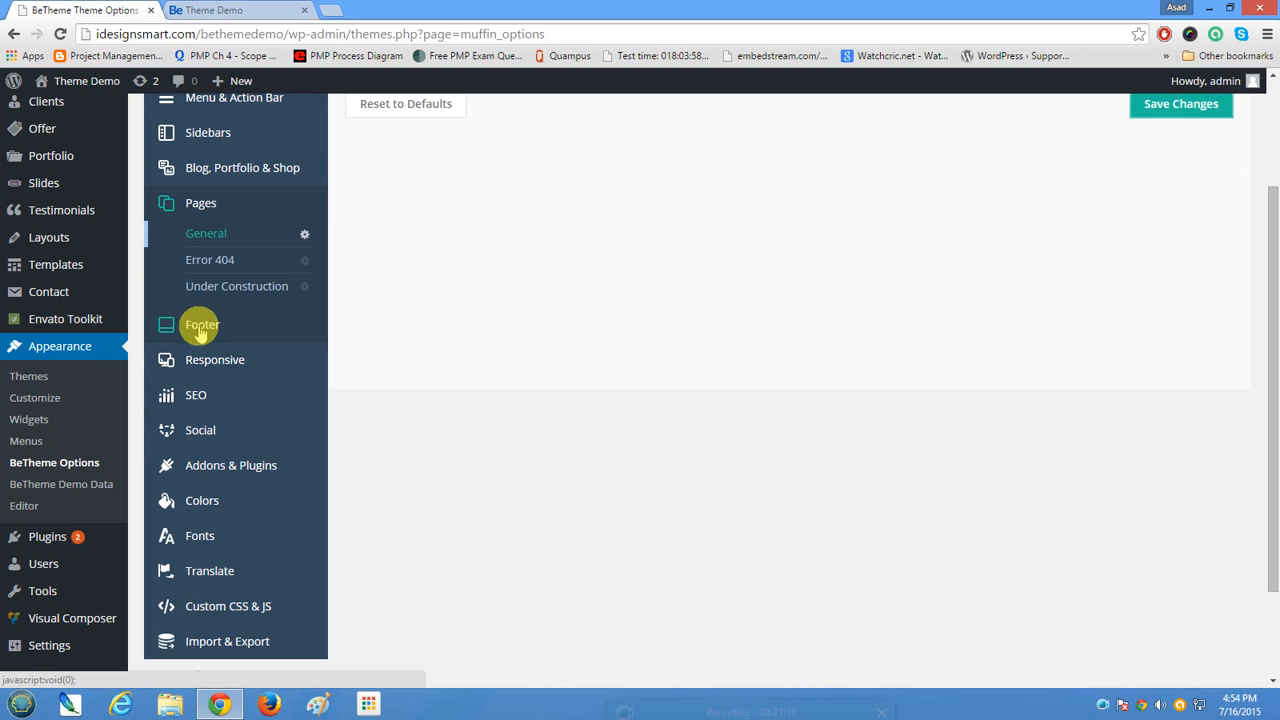
{"action": "left_click", "coordinate": [200, 358]}
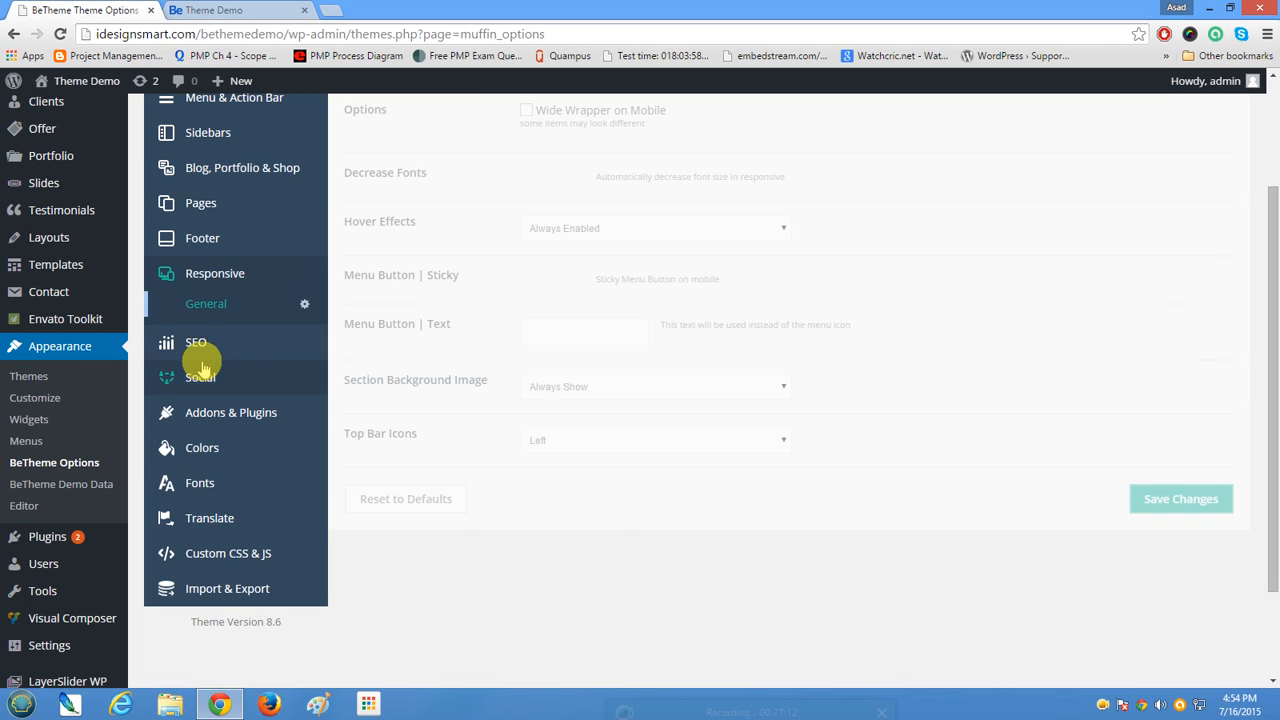
{"action": "scroll", "coordinate": [418, 438], "scroll_direction": "up", "scroll_amount": 2}
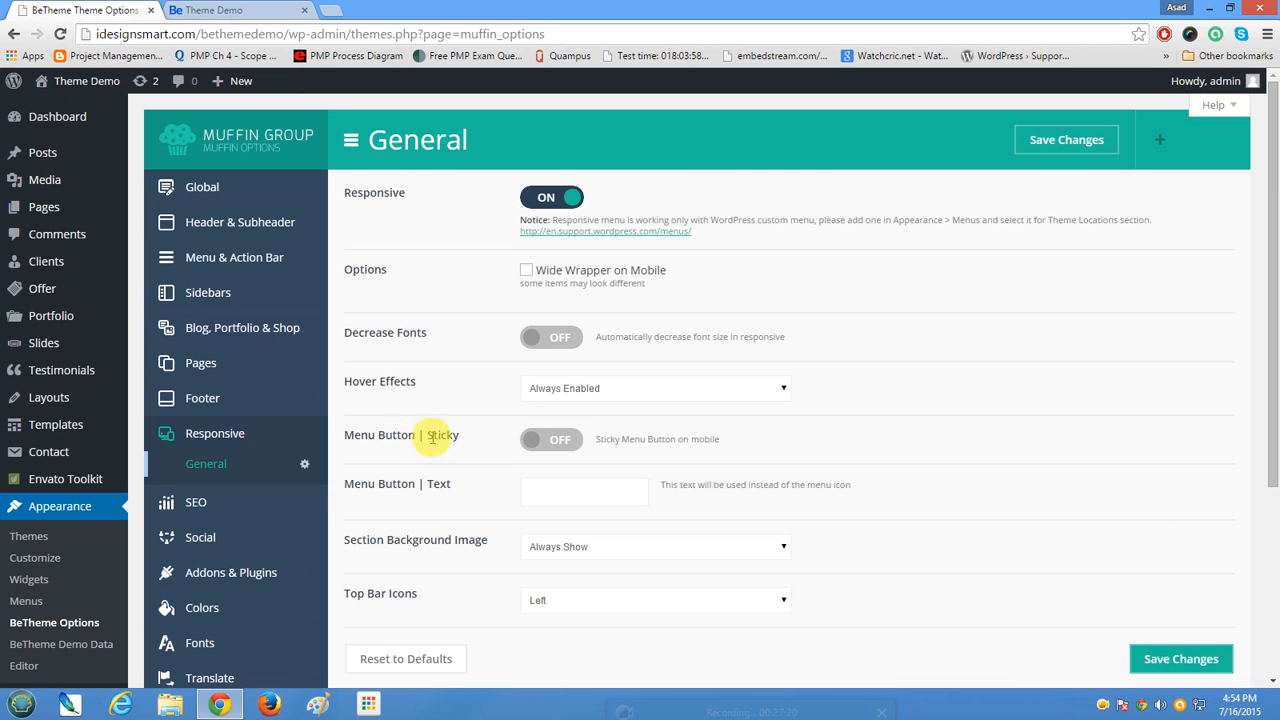
{"action": "left_click_drag", "start_coordinate": [347, 436], "coordinate": [480, 435]}
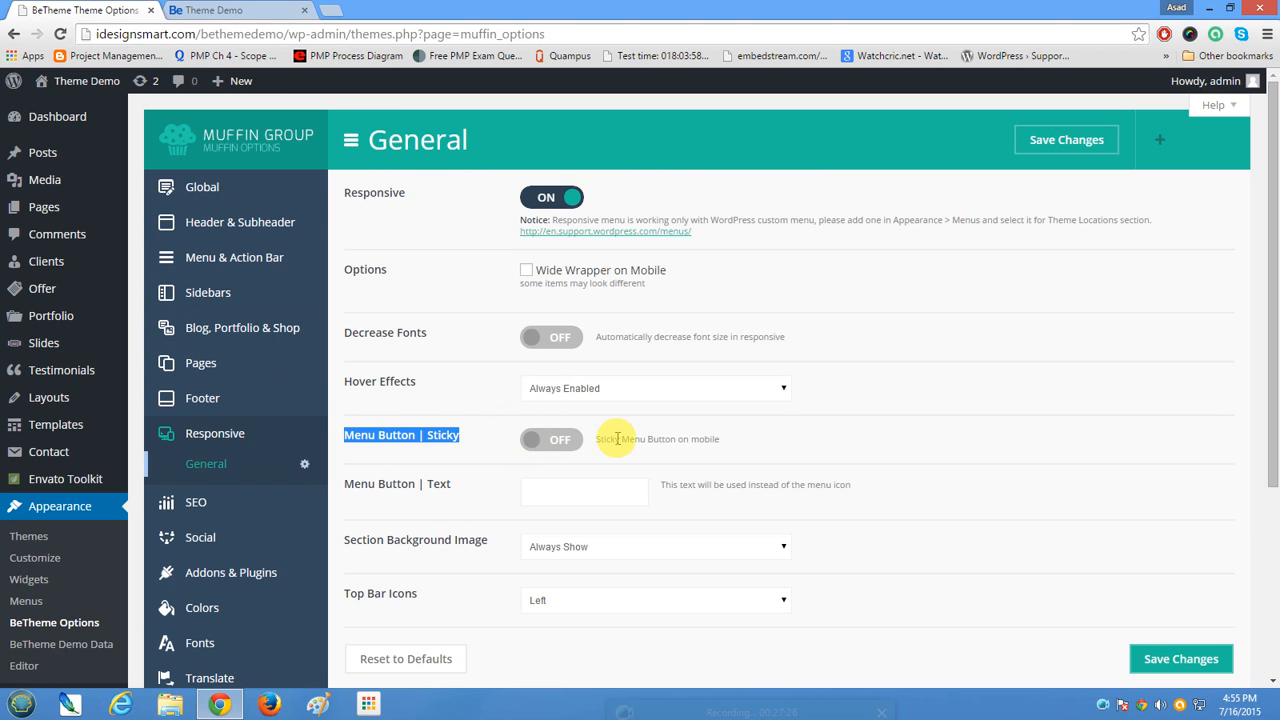
Review the Fonts Family settings, covering the content, menu and heading fonts and the Google Font Style & Weight options.
{"action": "scroll", "coordinate": [535, 500], "scroll_direction": "down", "scroll_amount": 3}
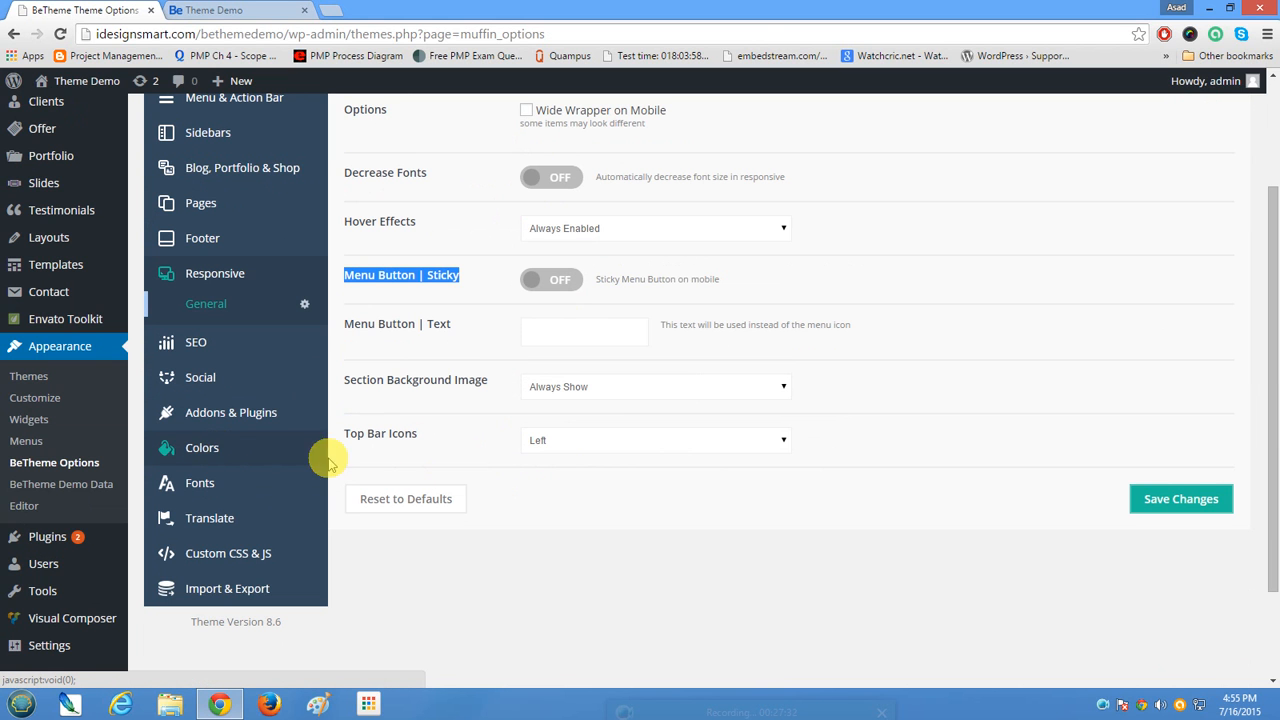
{"action": "left_click", "coordinate": [199, 486]}
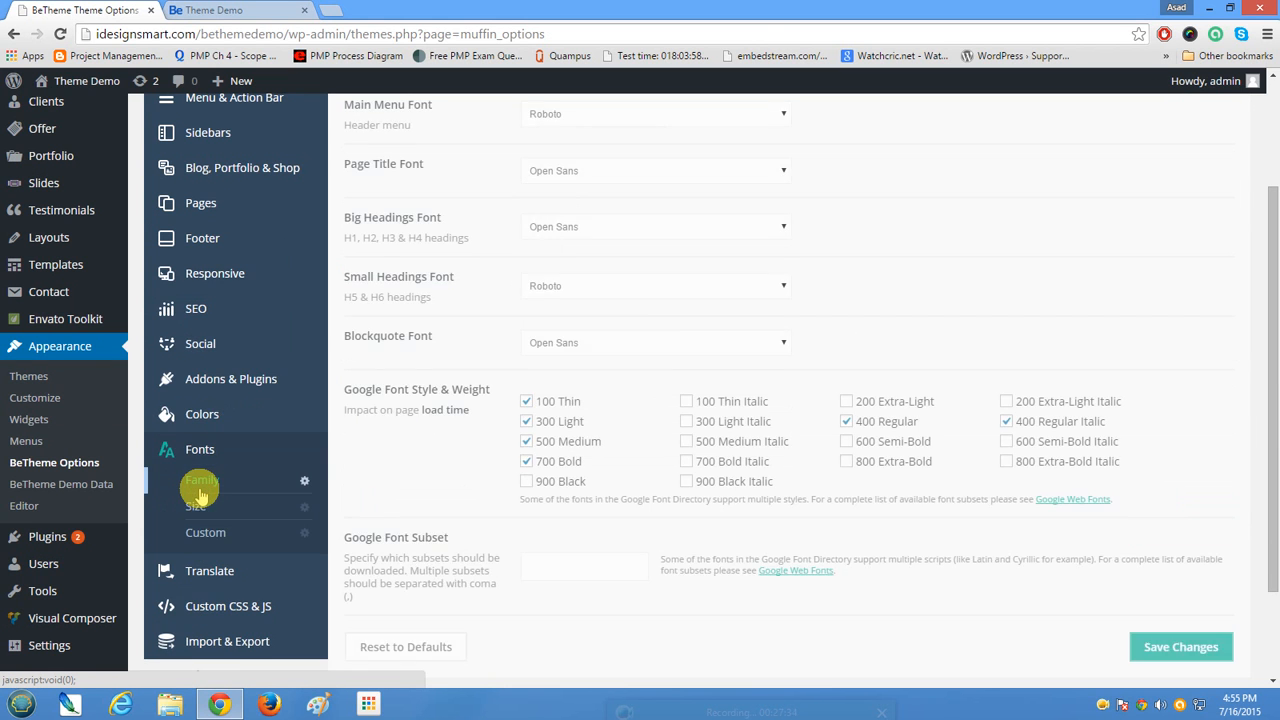
{"action": "scroll", "coordinate": [380, 556], "scroll_direction": "up", "scroll_amount": 3}
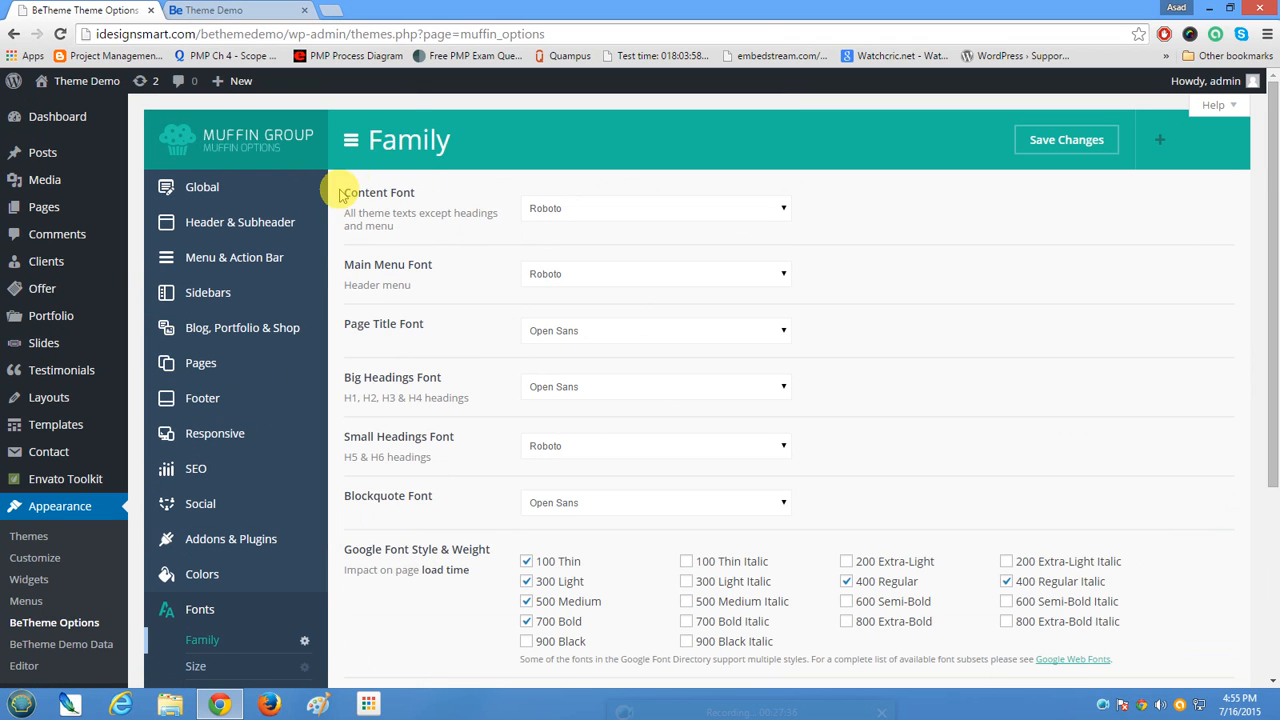
{"action": "left_click_drag", "start_coordinate": [340, 186], "coordinate": [846, 498]}
{"action": "scroll", "coordinate": [755, 548], "scroll_direction": "down", "scroll_amount": 2}
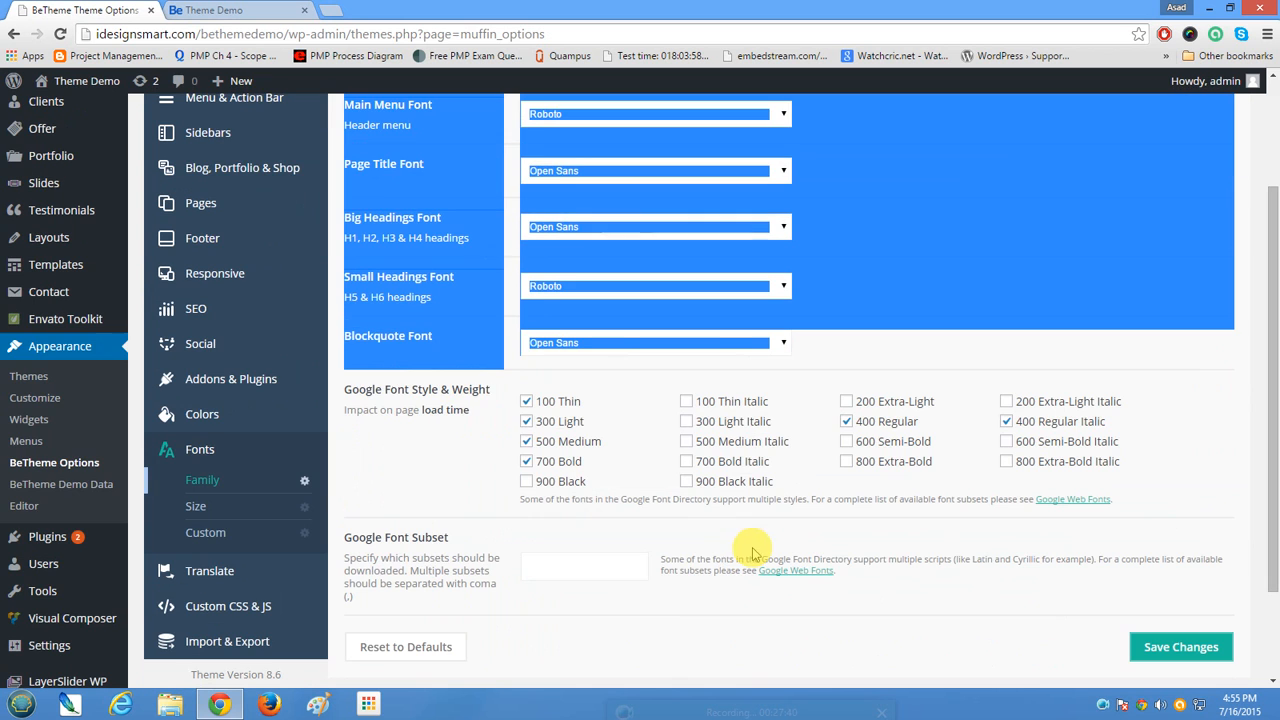
{"action": "left_click_drag", "start_coordinate": [348, 390], "coordinate": [1149, 494]}
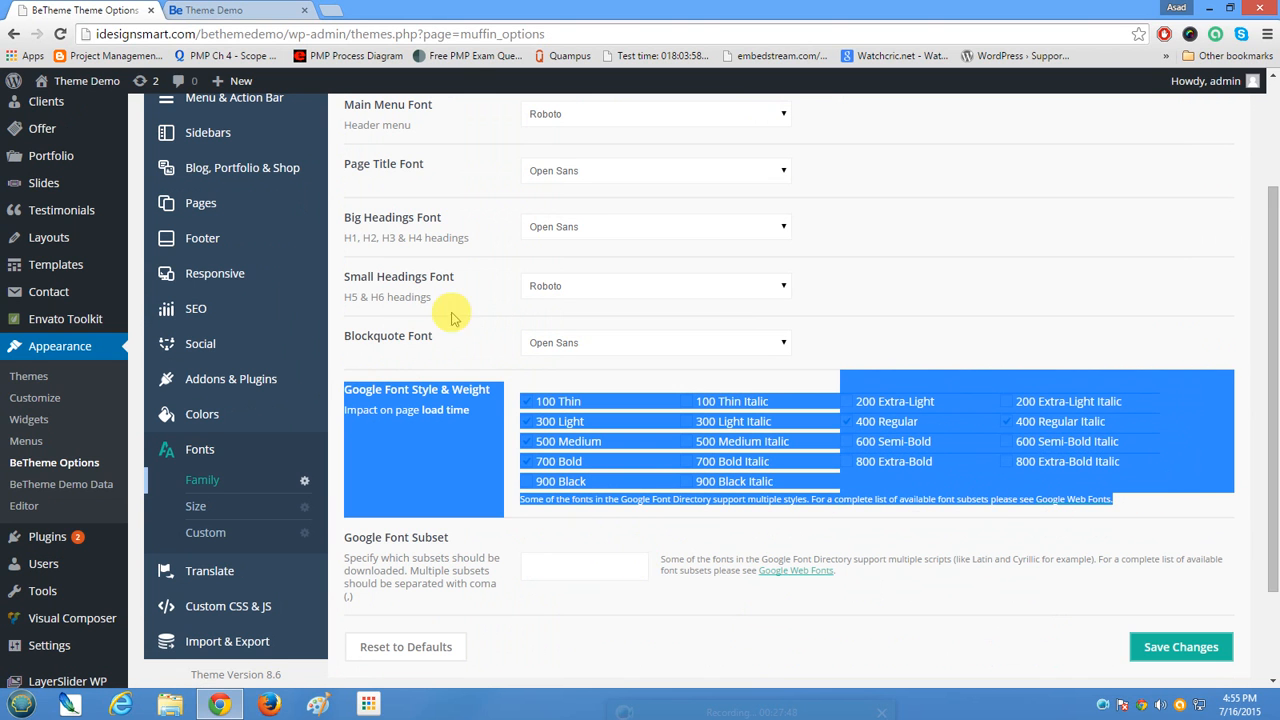
Examine the current header and menu on the live Theme Demo page.
{"action": "left_click", "coordinate": [245, 10]}
{"action": "scroll", "coordinate": [548, 505], "scroll_direction": "down", "scroll_amount": 10}
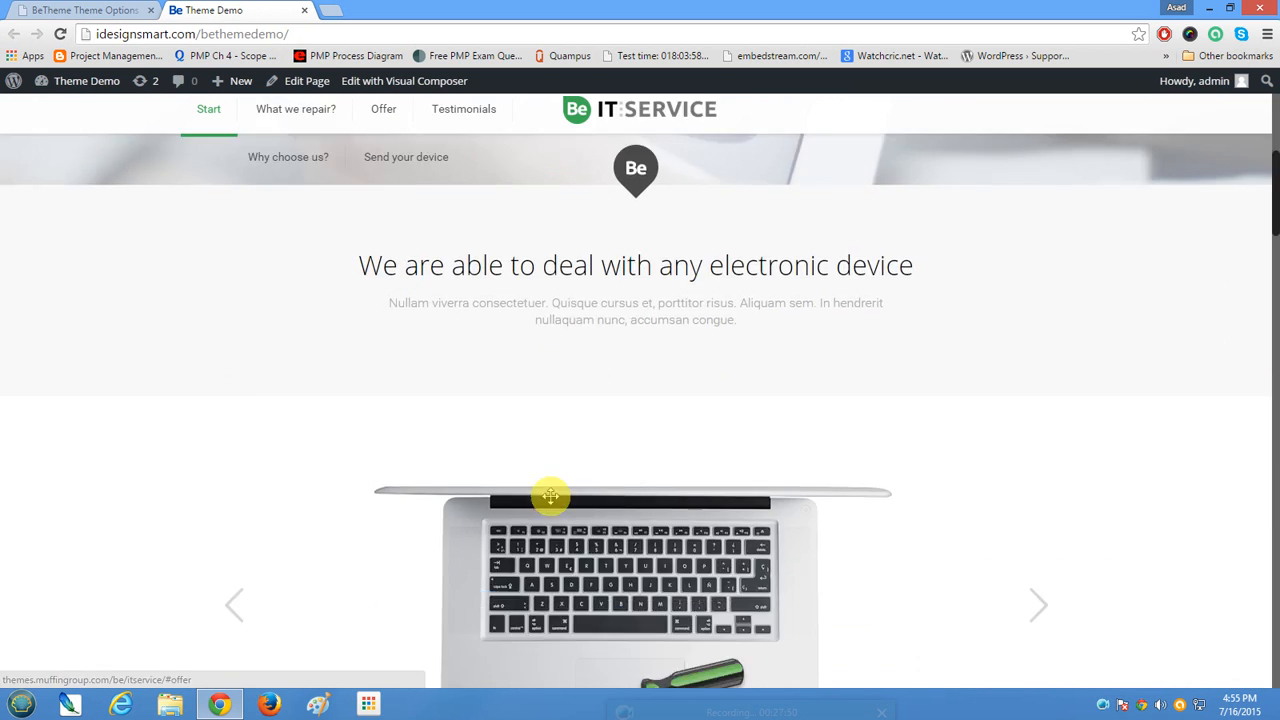
{"action": "scroll", "coordinate": [550, 495], "scroll_direction": "up", "scroll_amount": 10}
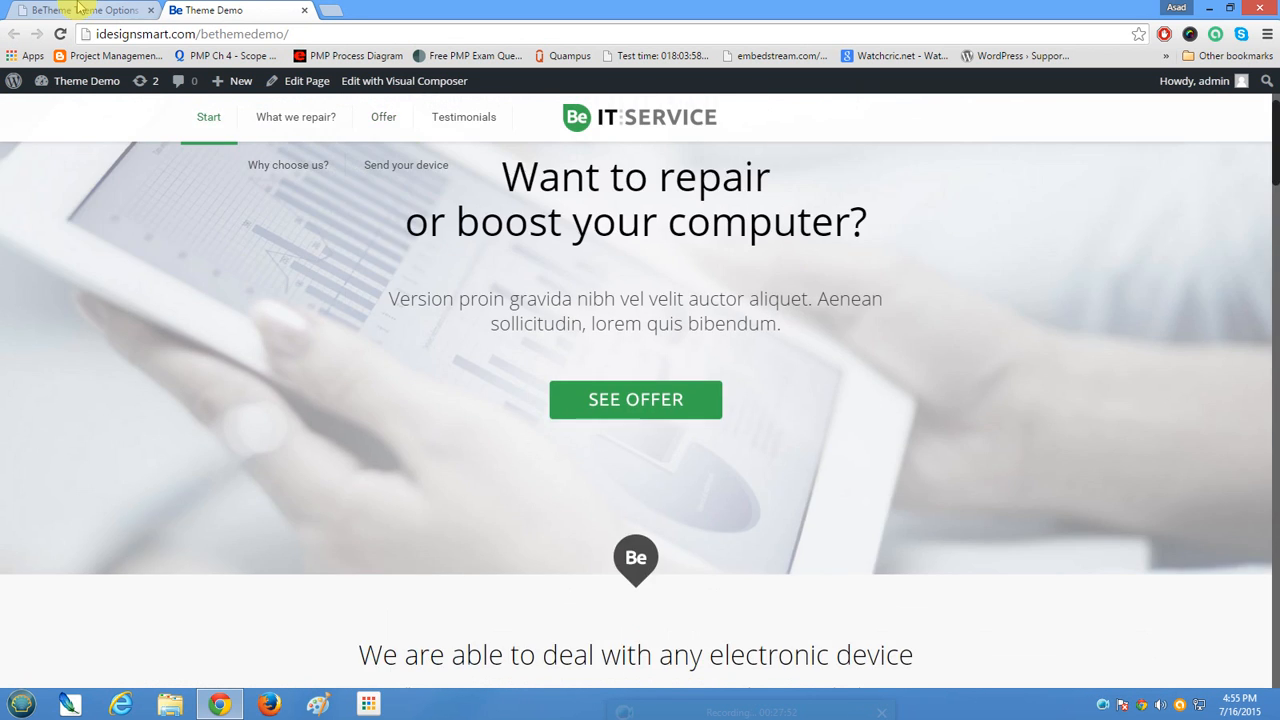
Set the header style to Classic in the theme options, save the changes and reload the live Theme Demo page.
{"action": "left_click", "coordinate": [85, 10]}
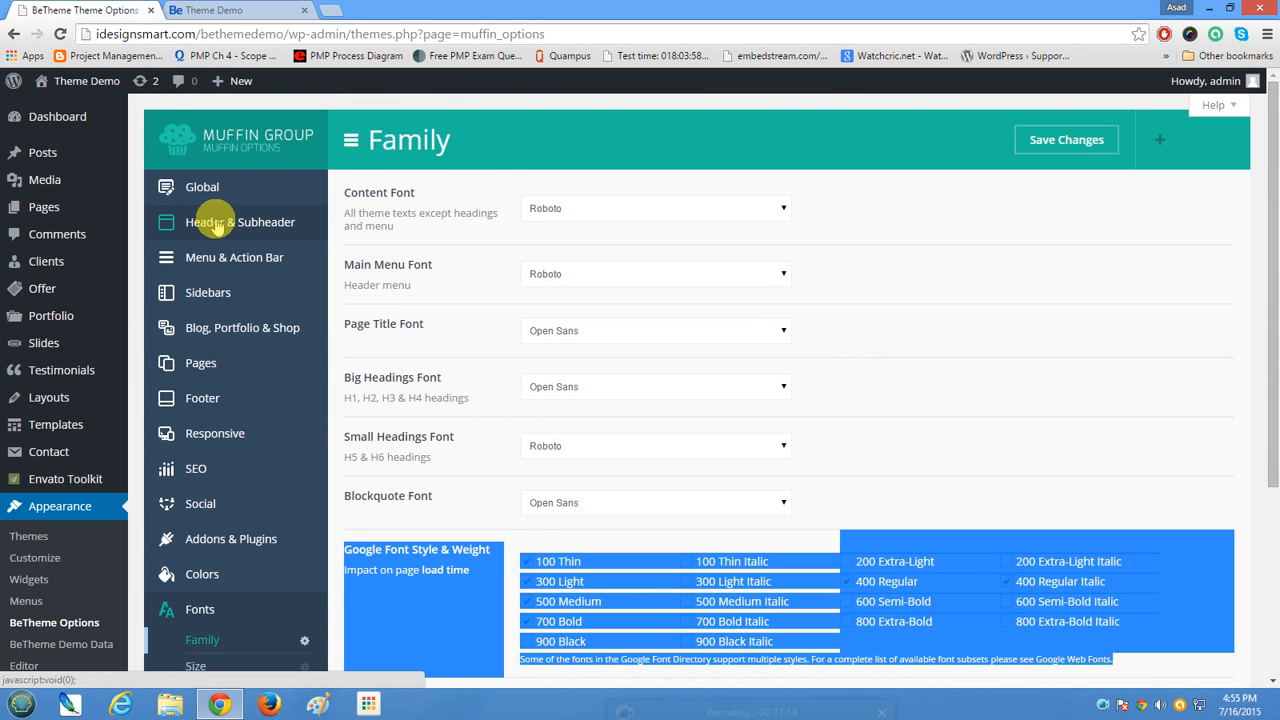
{"action": "left_click", "coordinate": [213, 224]}
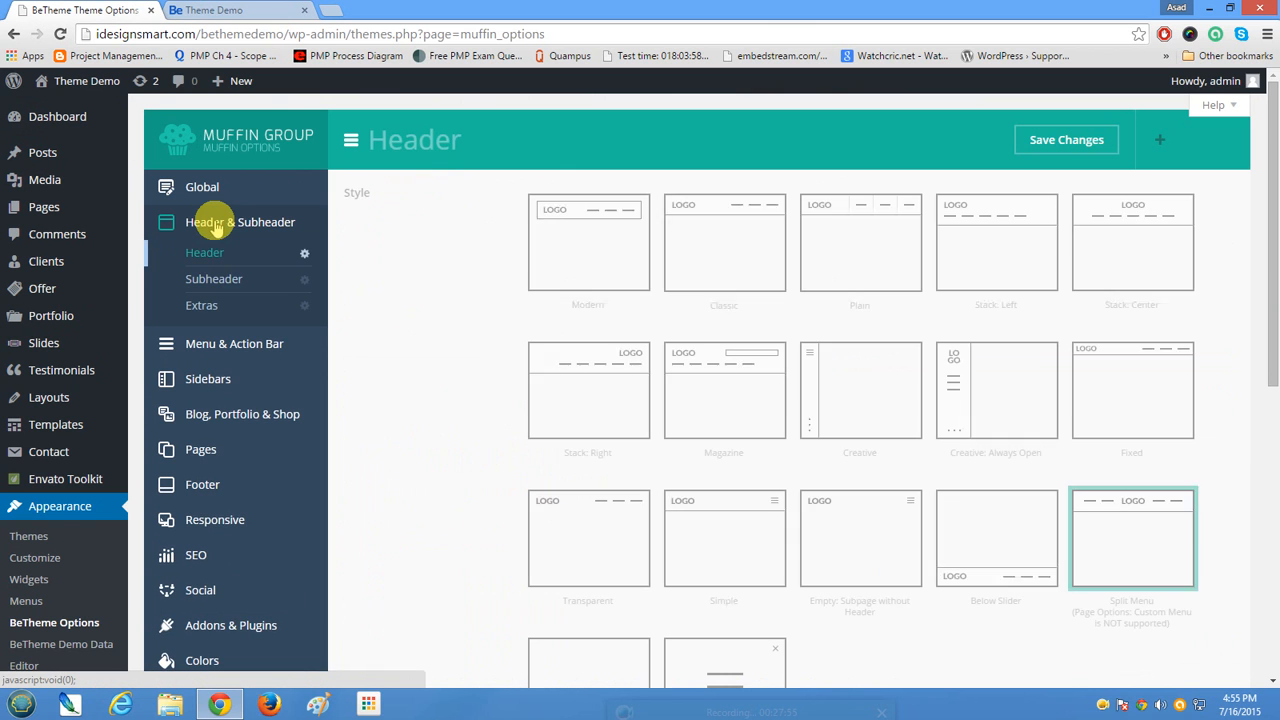
{"action": "left_click", "coordinate": [709, 256]}
{"action": "left_click", "coordinate": [1067, 146]}
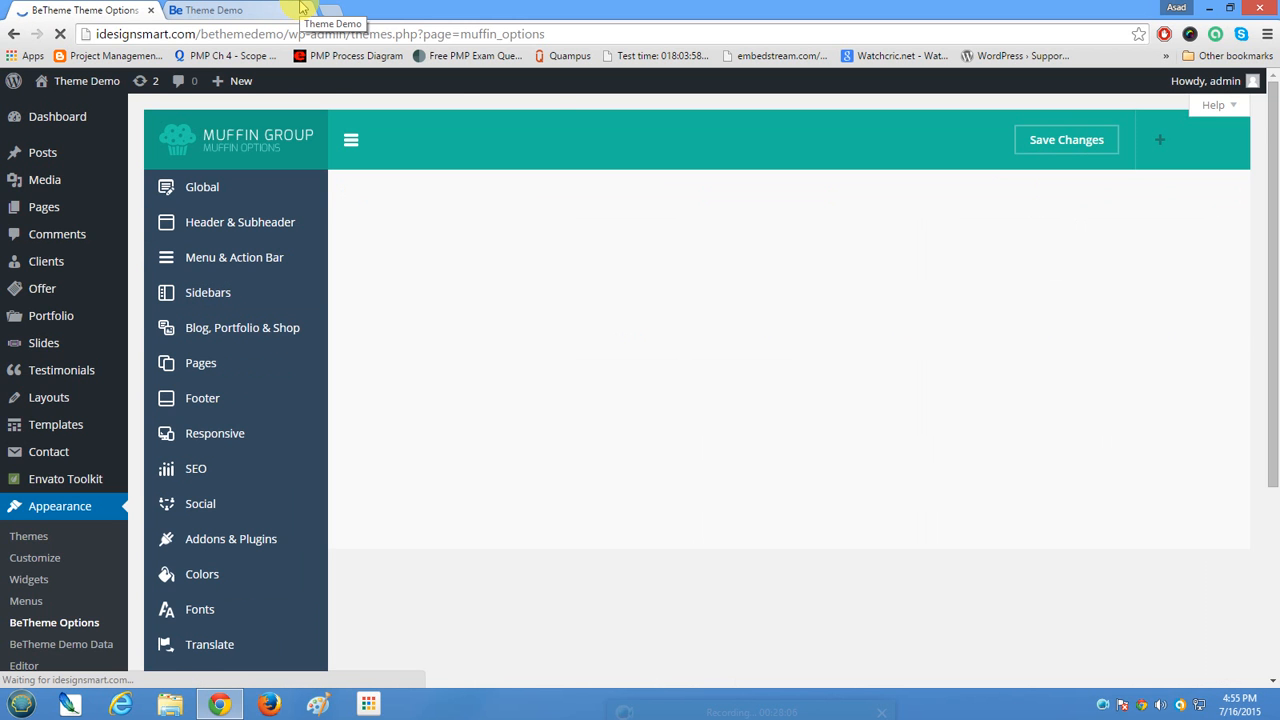
{"action": "left_click", "coordinate": [300, 9]}
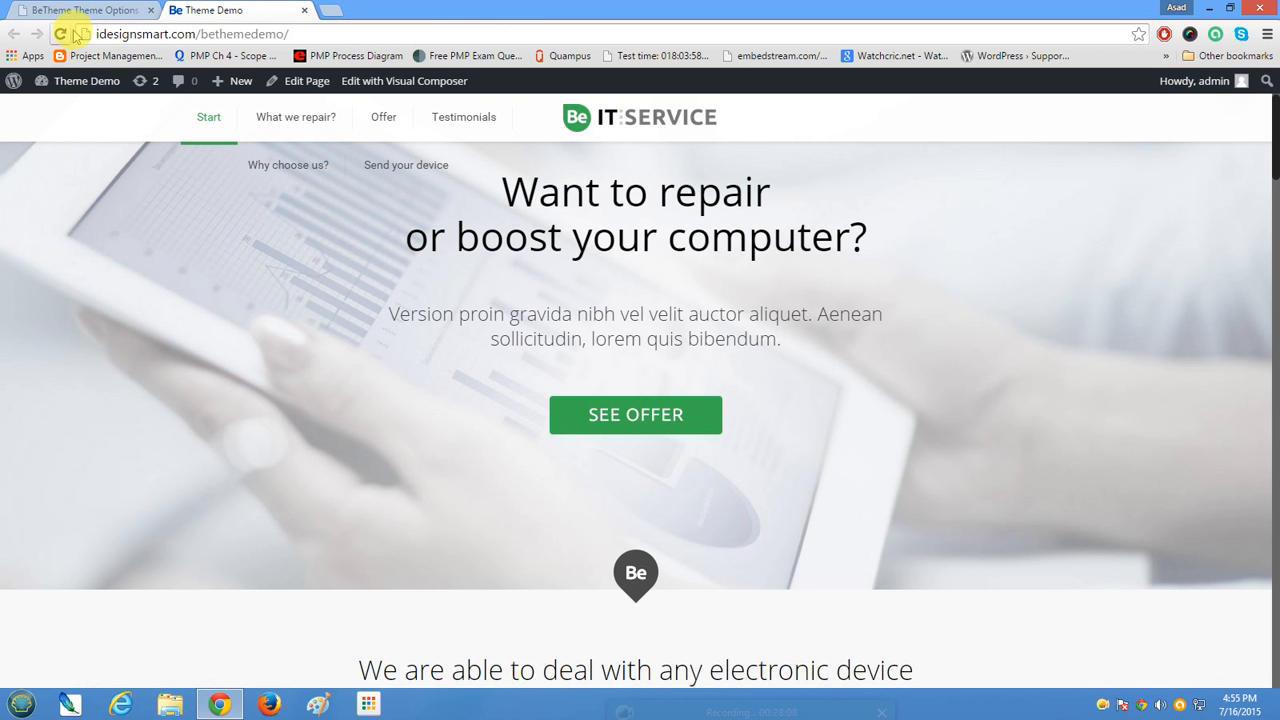
{"action": "left_click", "coordinate": [60, 34]}
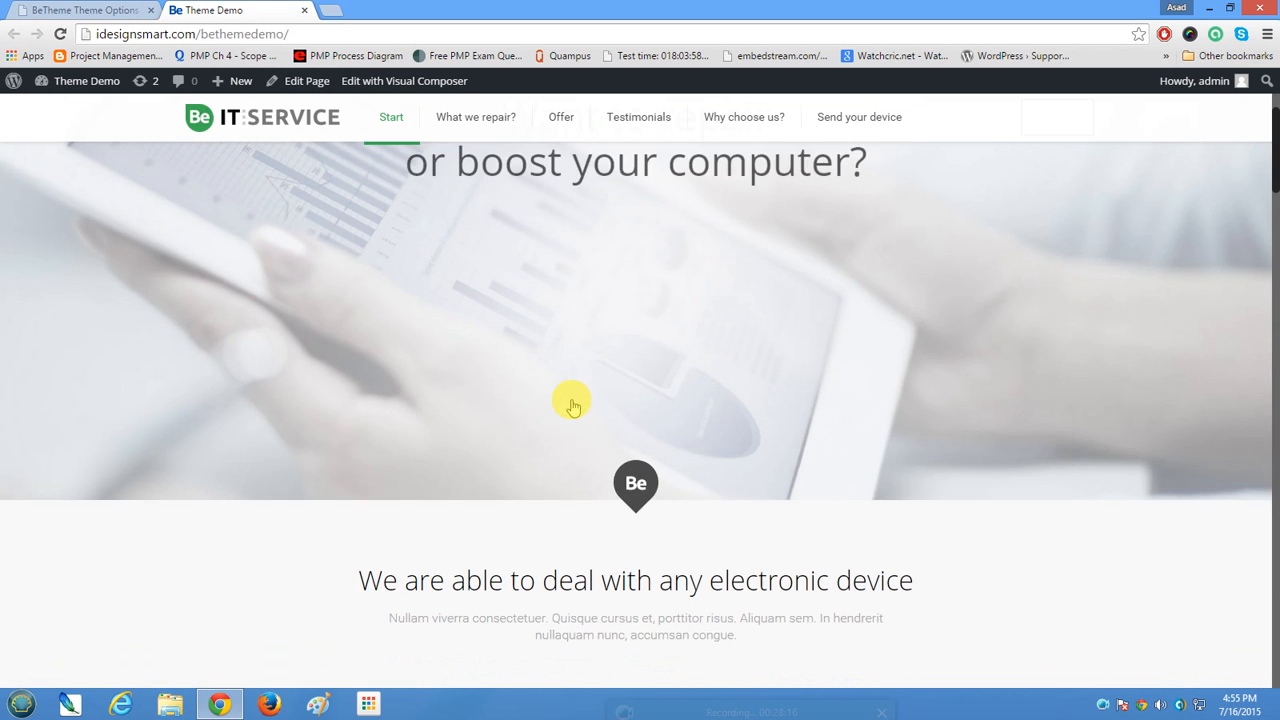
Review the reloaded Theme Demo page down to the widgets in its footer.
{"action": "scroll", "coordinate": [573, 403], "scroll_direction": "down", "scroll_amount": 10}
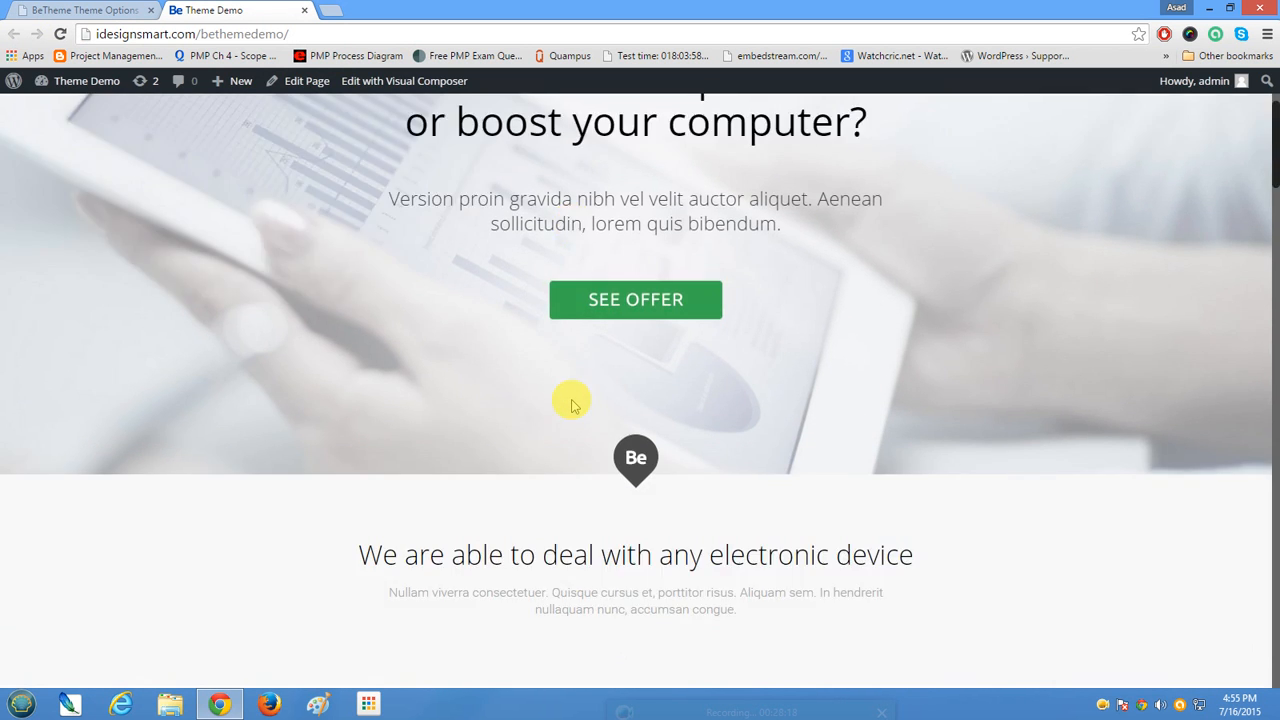
{"action": "scroll", "coordinate": [573, 403], "scroll_direction": "down", "scroll_amount": 15}
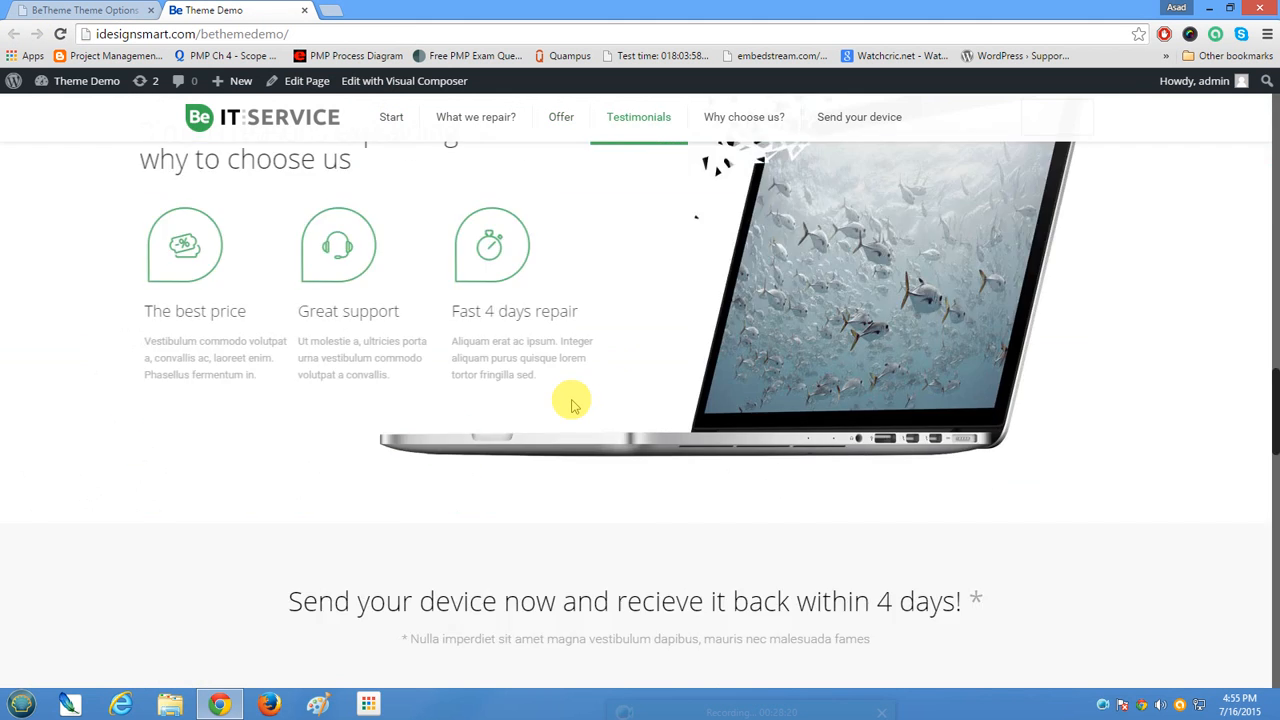
{"action": "scroll", "coordinate": [540, 380], "scroll_direction": "down", "scroll_amount": 2}
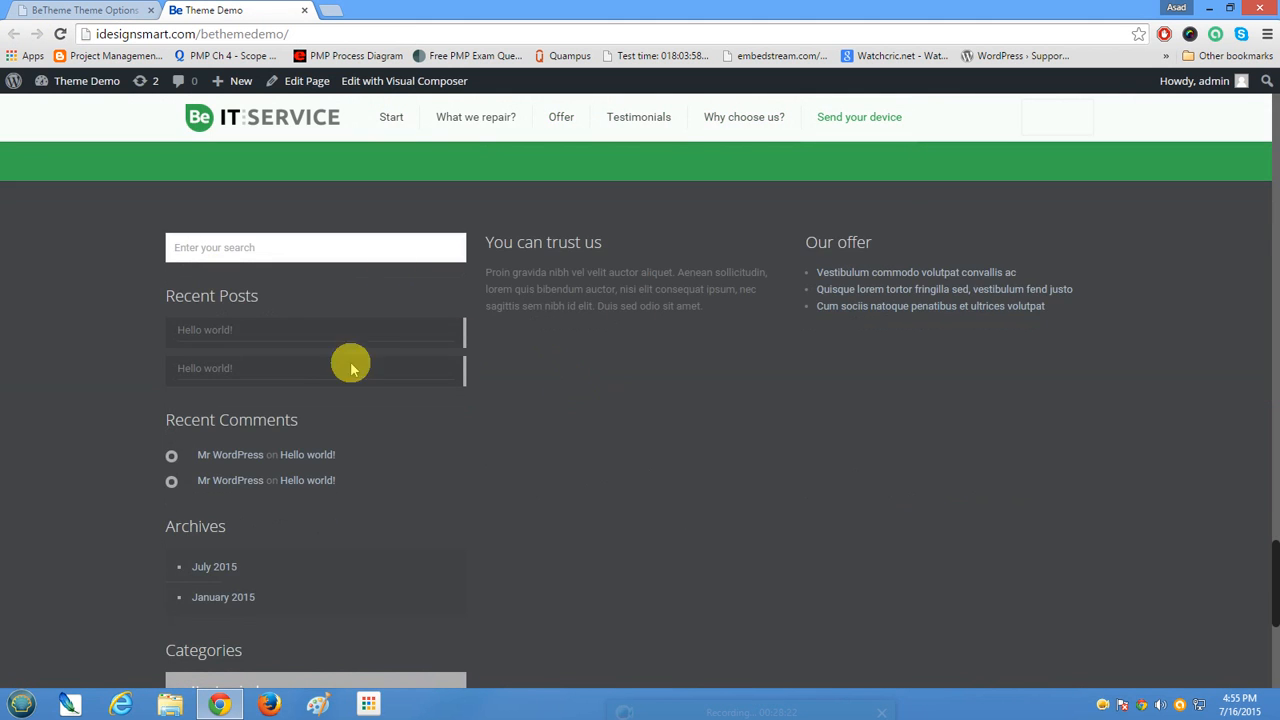
{"action": "scroll", "coordinate": [620, 465], "scroll_direction": "up", "scroll_amount": 3}
{"action": "scroll", "coordinate": [717, 473], "scroll_direction": "up", "scroll_amount": 2}
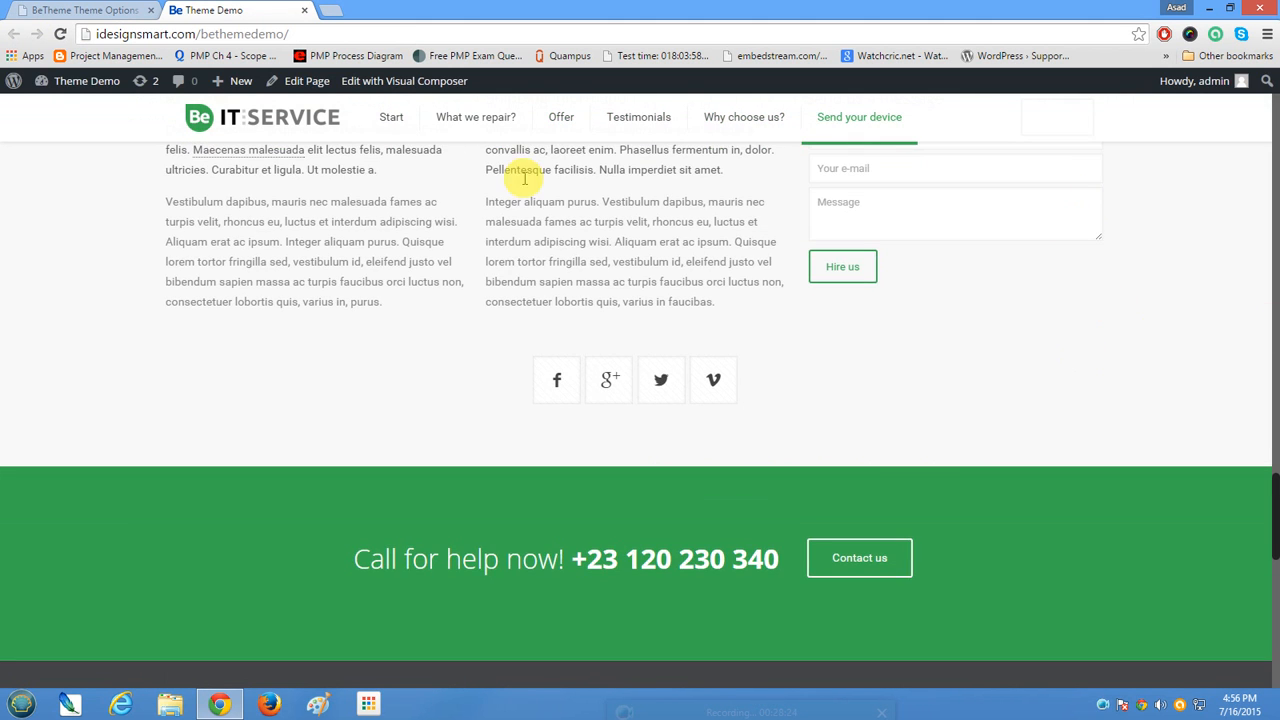
In the site's Widgets settings, remove all widgets from Footer #1, from Search through the "Our brand ideas" text widget.
{"action": "left_click", "coordinate": [95, 9]}
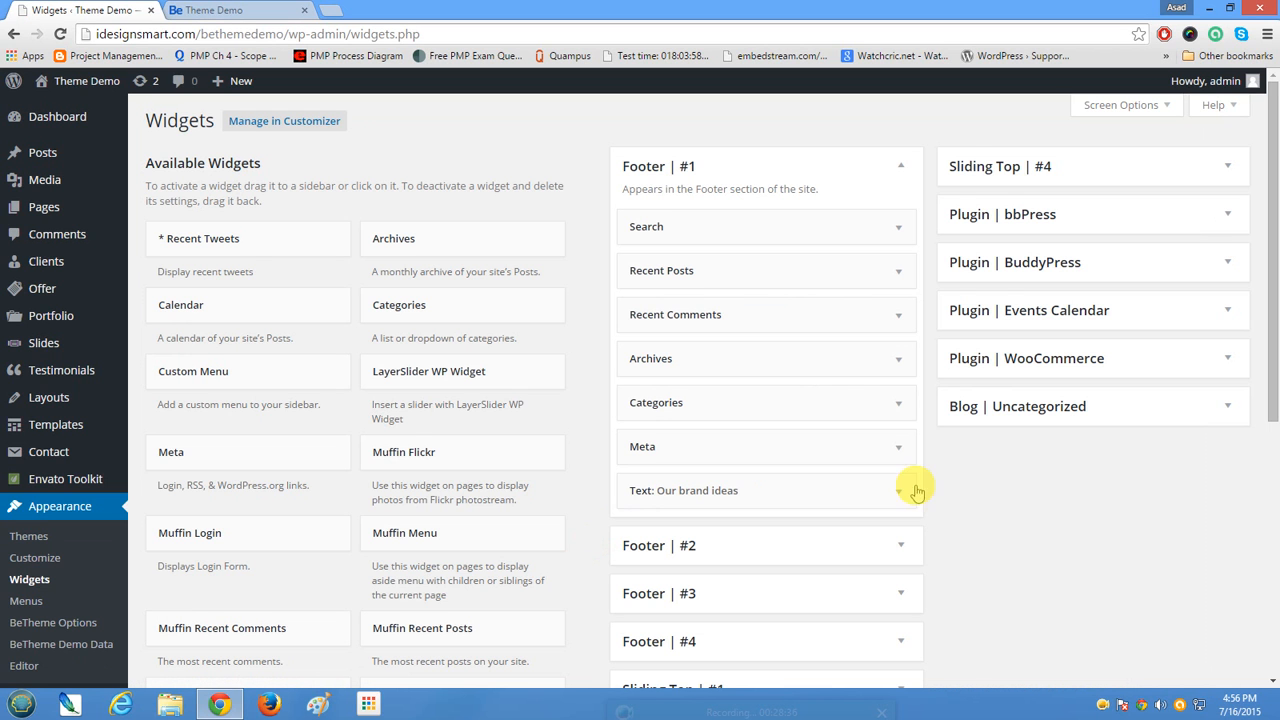
{"action": "left_click_drag", "start_coordinate": [1274, 386], "coordinate": [1273, 425]}
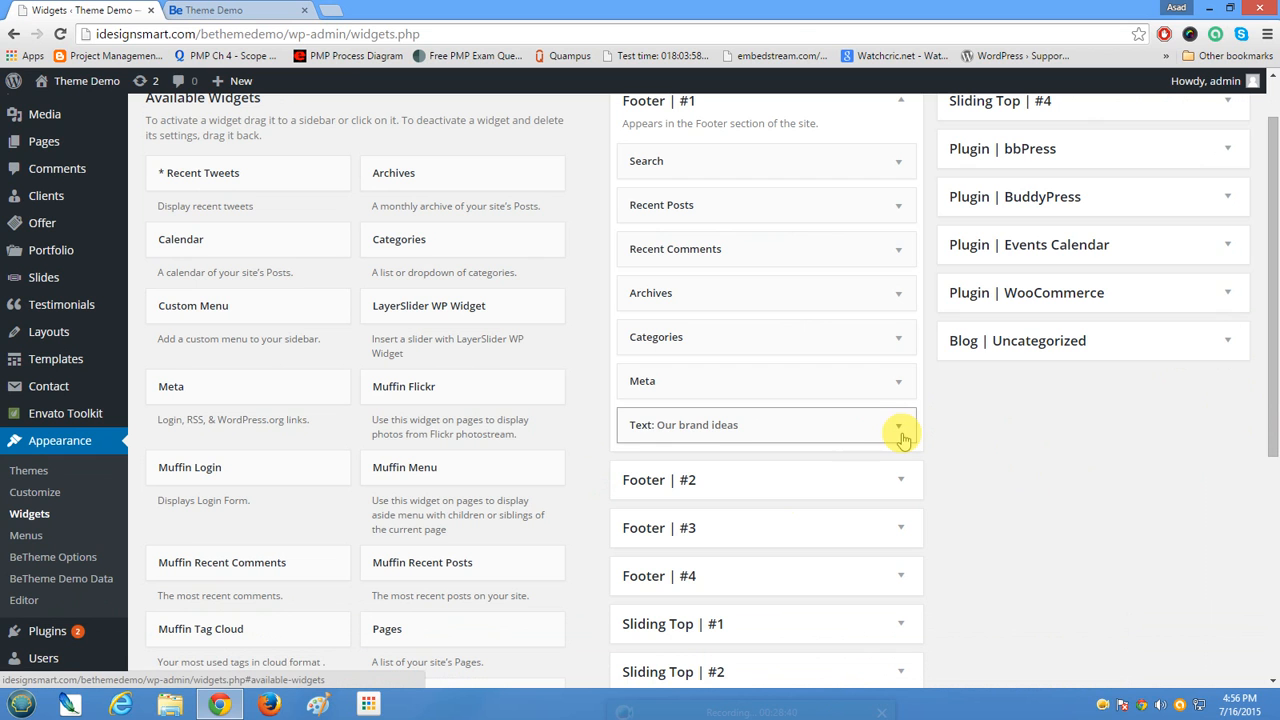
{"action": "left_click_drag", "start_coordinate": [900, 438], "coordinate": [766, 437]}
{"action": "scroll", "coordinate": [766, 437], "scroll_direction": "up", "scroll_amount": 1}
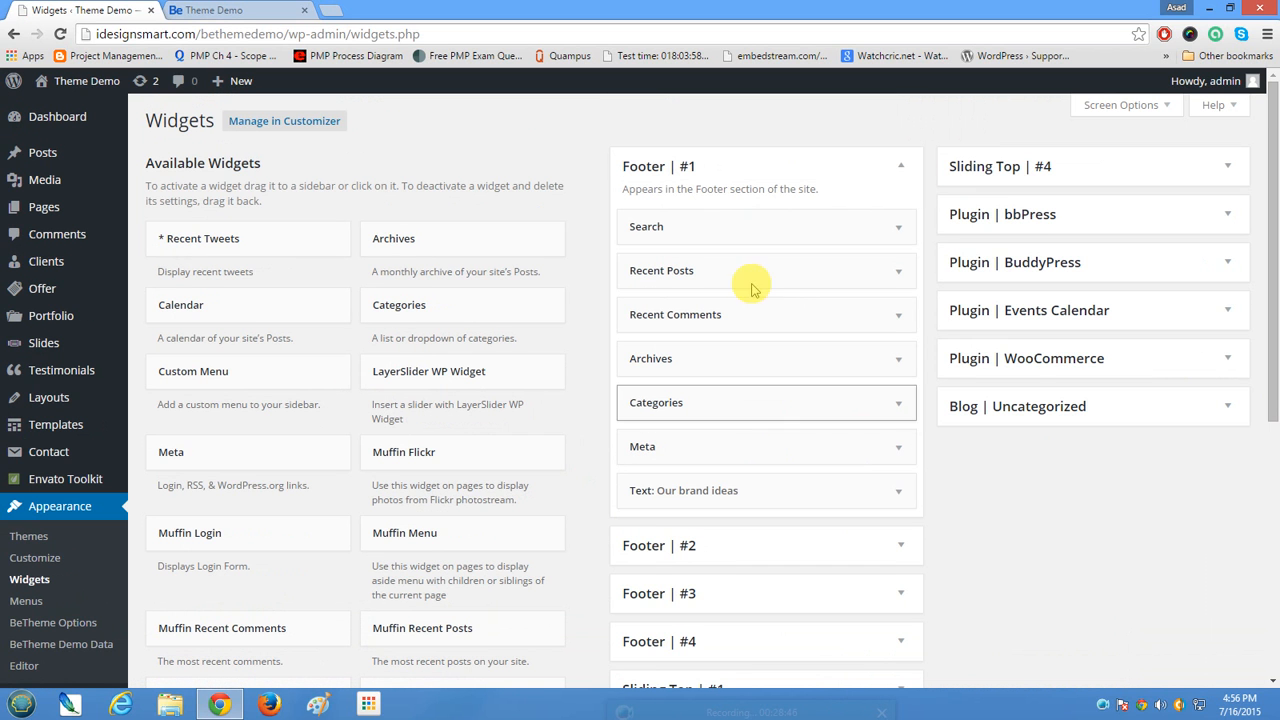
{"action": "left_click_drag", "start_coordinate": [710, 227], "coordinate": [365, 242]}
{"action": "left_click_drag", "start_coordinate": [671, 223], "coordinate": [515, 235]}
{"action": "left_click_drag", "start_coordinate": [738, 226], "coordinate": [520, 230]}
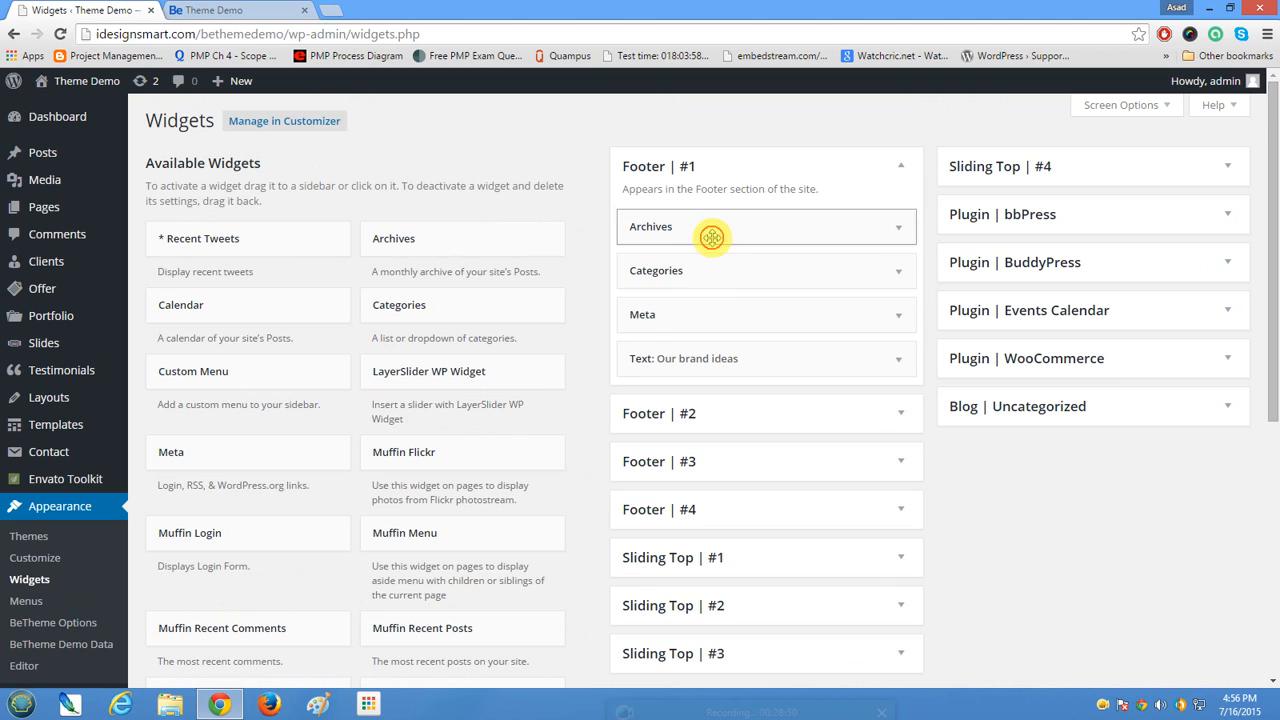
{"action": "left_click_drag", "start_coordinate": [709, 234], "coordinate": [480, 215]}
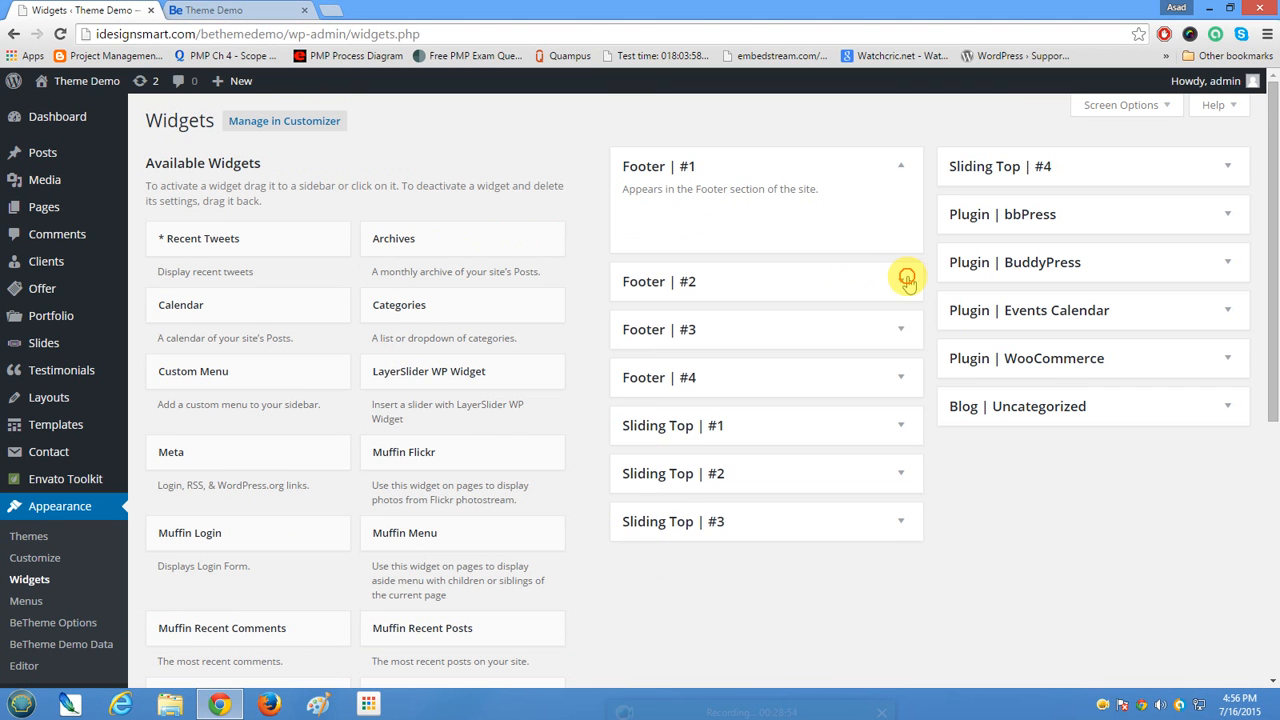
Remove the "You can trust us" text widget from Footer #2 and "Our offer" from Footer #3, and reload the live page.
{"action": "left_click", "coordinate": [907, 281]}
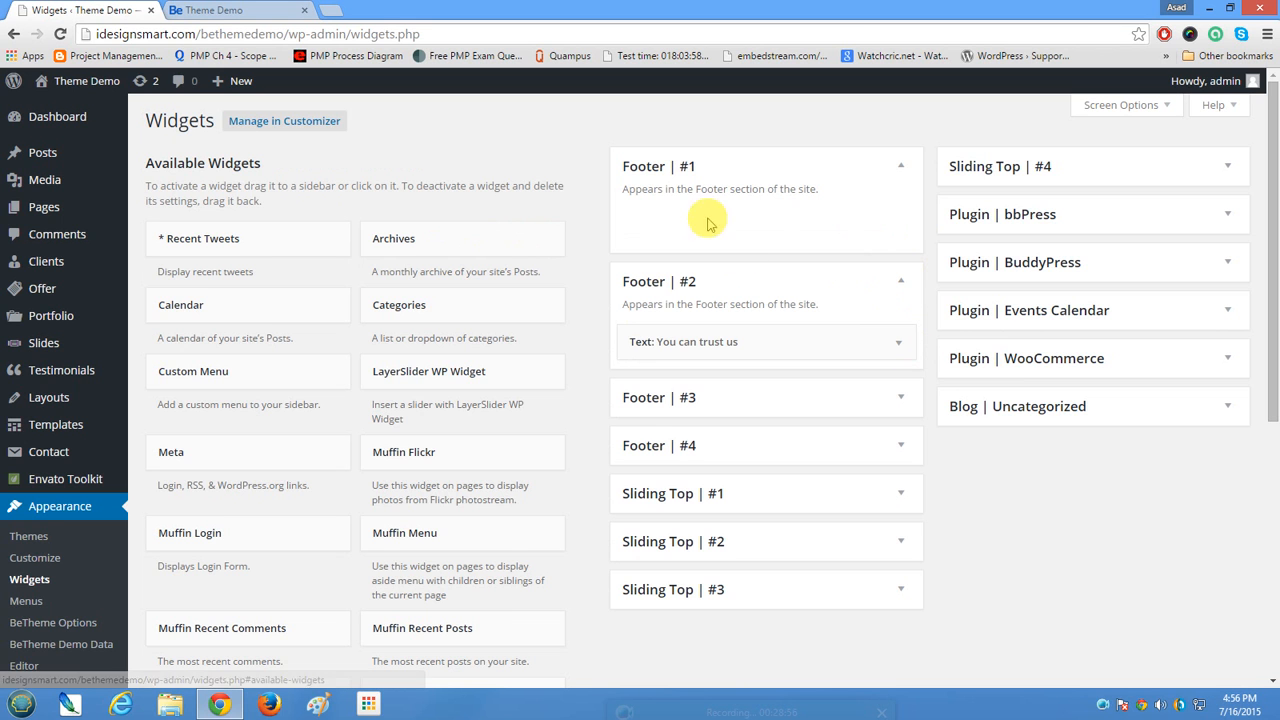
{"action": "left_click_drag", "start_coordinate": [709, 341], "coordinate": [390, 240]}
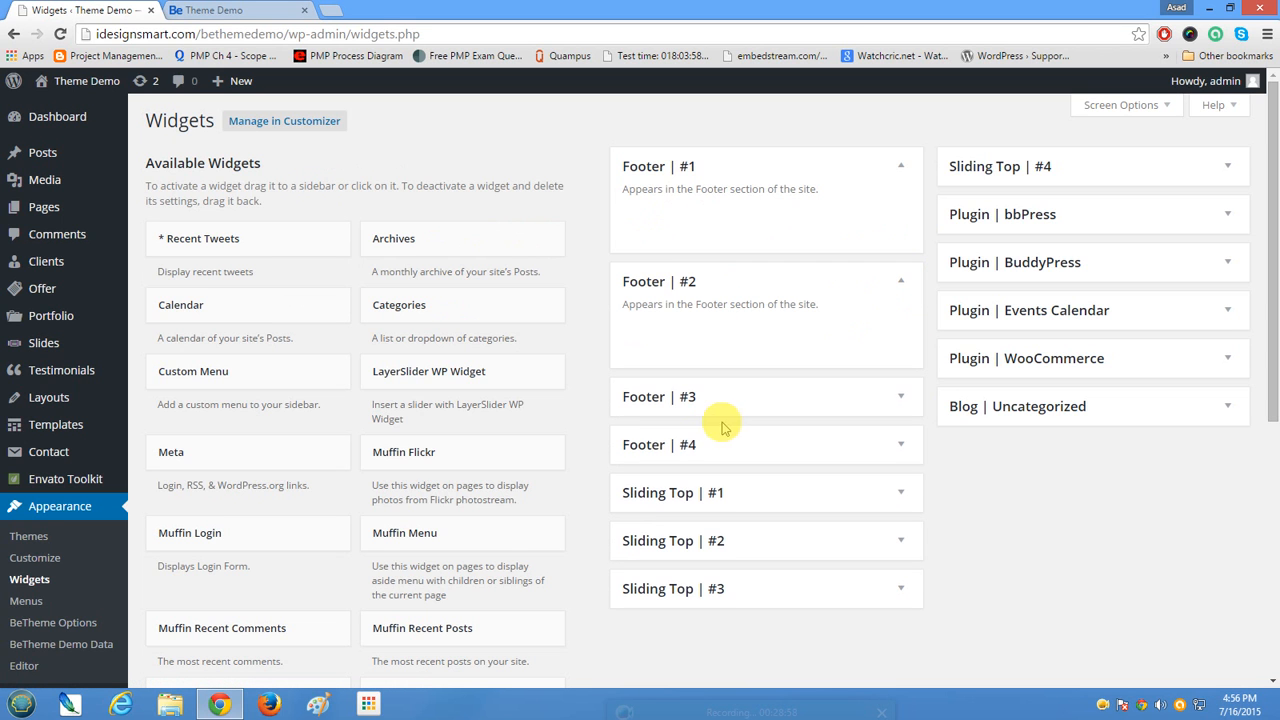
{"action": "left_click", "coordinate": [728, 398]}
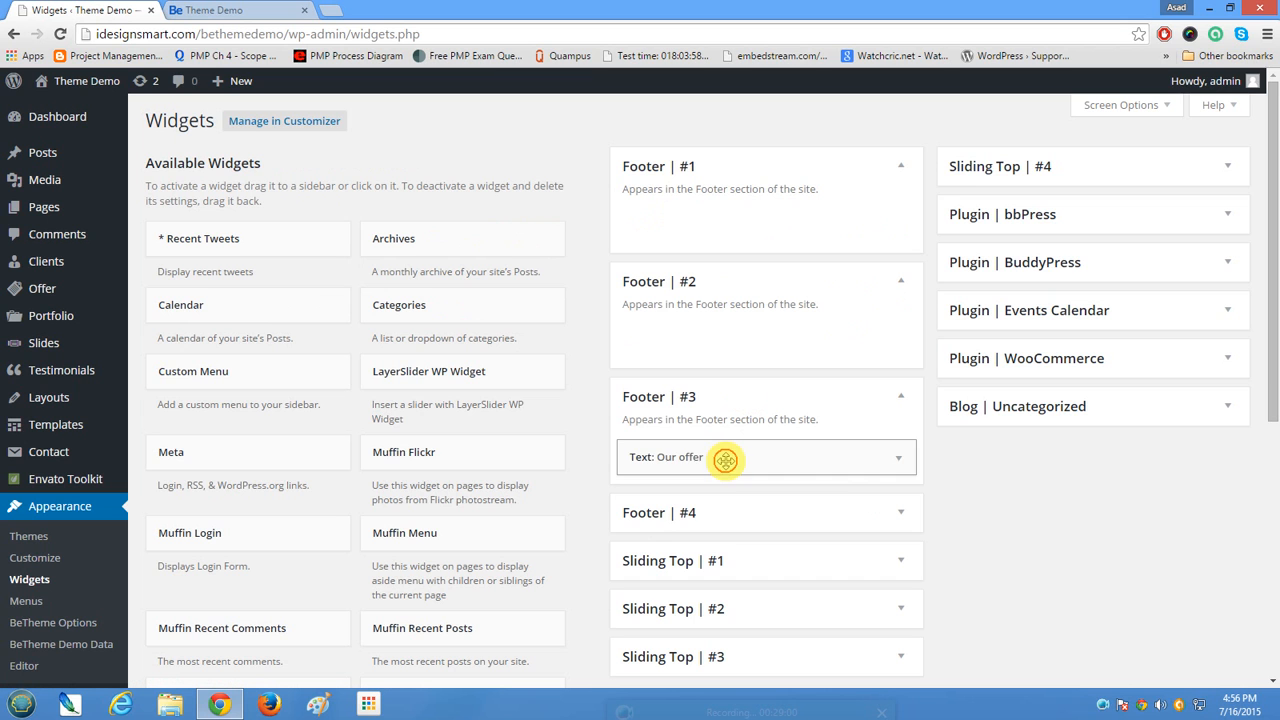
{"action": "left_click_drag", "start_coordinate": [725, 459], "coordinate": [488, 458]}
{"action": "left_click", "coordinate": [758, 514]}
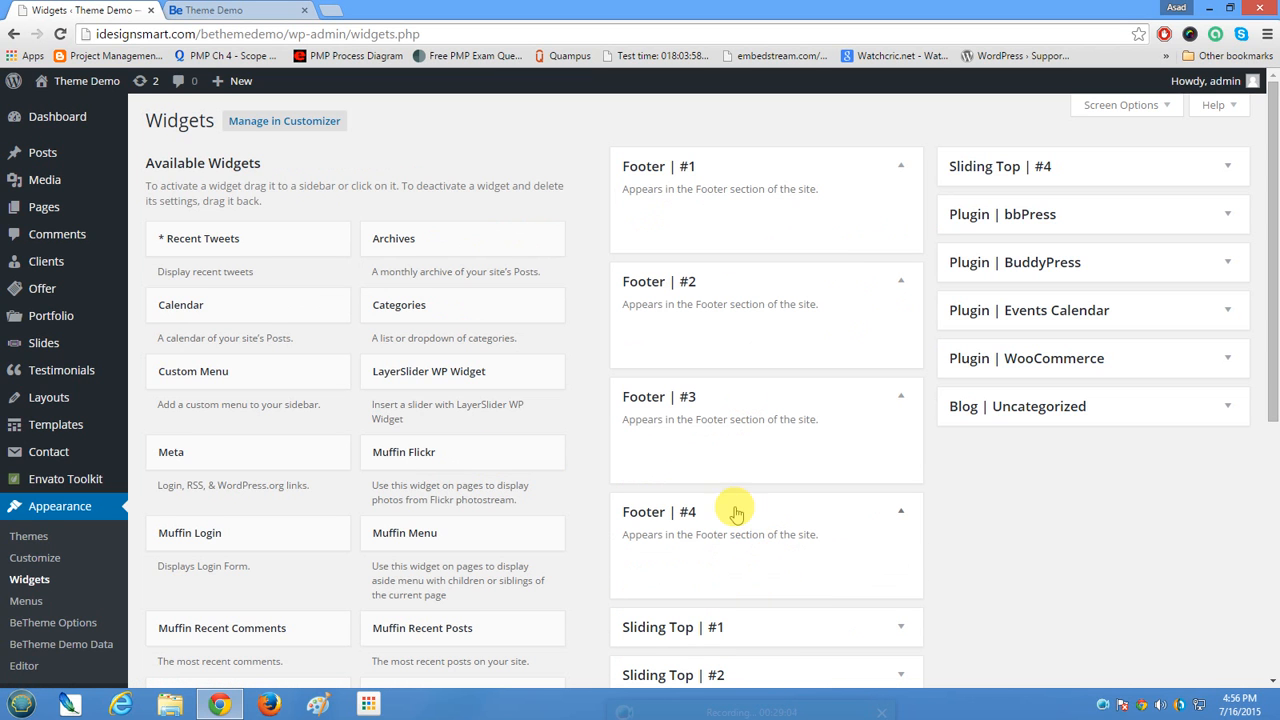
{"action": "left_click", "coordinate": [214, 9]}
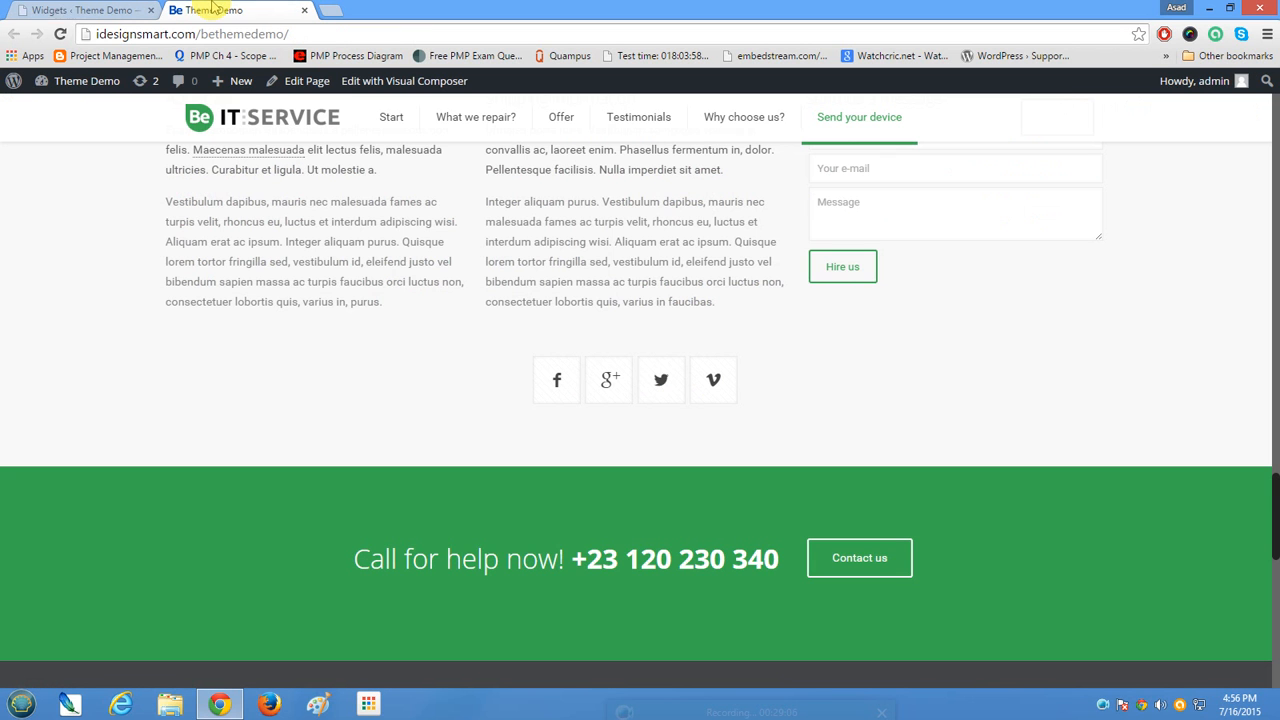
{"action": "left_click", "coordinate": [60, 34]}
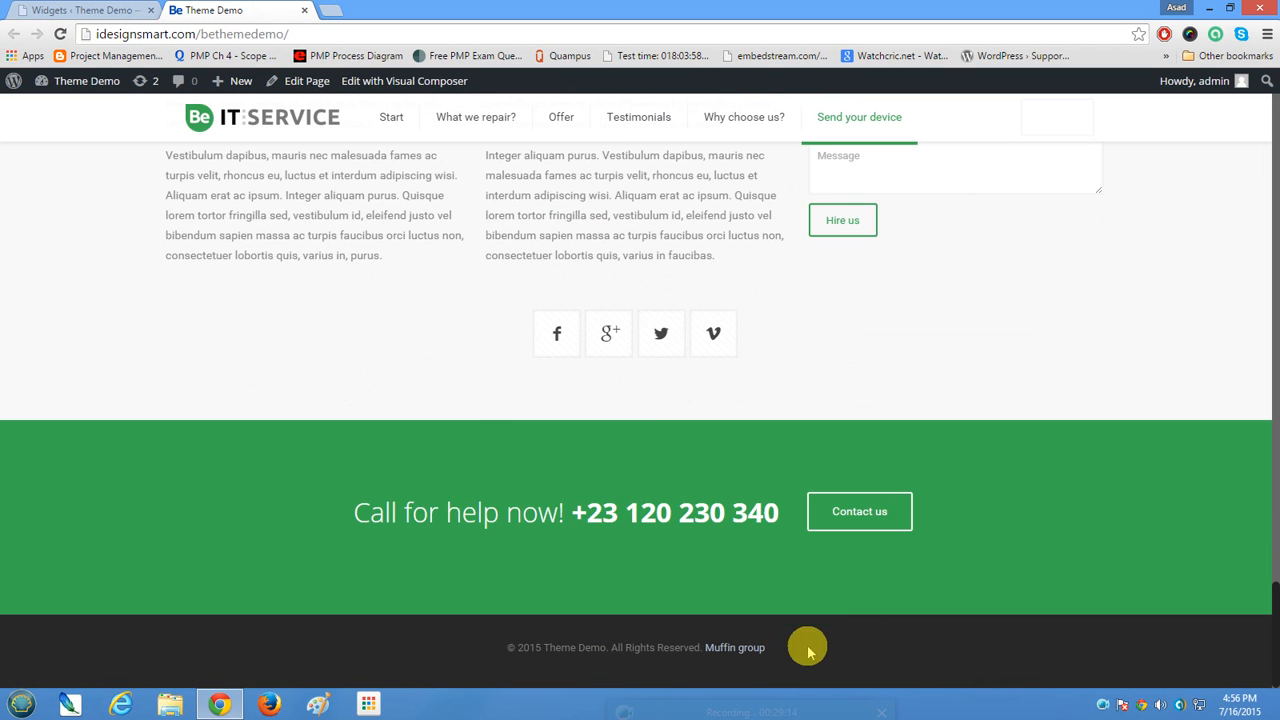
Return to the Widgets settings and examine the available widgets for the footer areas, including Recent Posts and Text.
{"action": "left_click", "coordinate": [90, 10]}
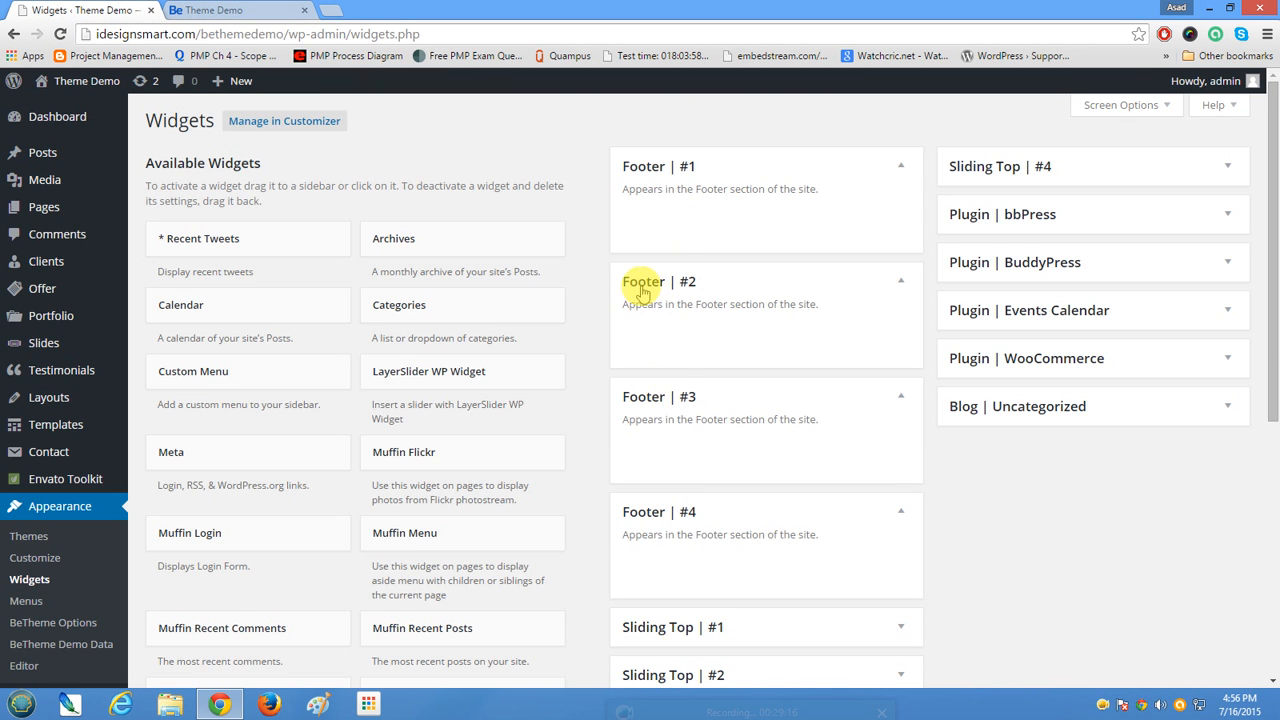
{"action": "scroll", "coordinate": [586, 466], "scroll_direction": "down", "scroll_amount": 3}
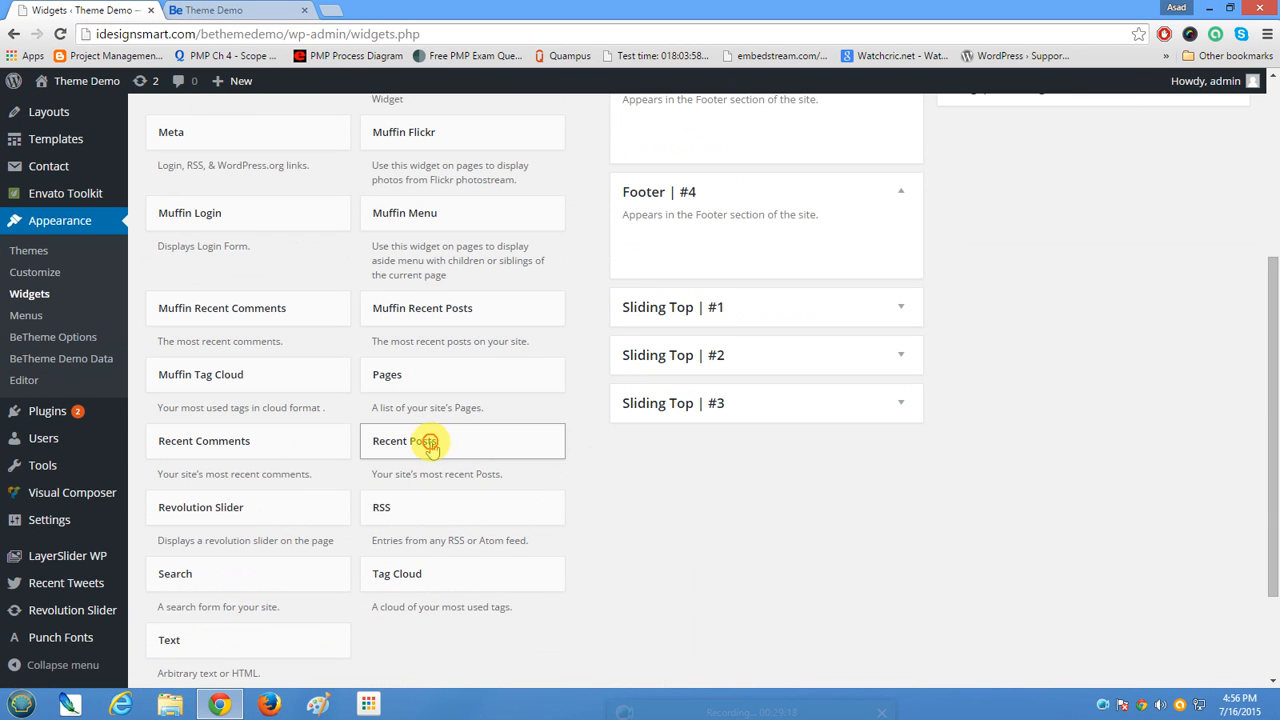
{"action": "left_click_drag", "start_coordinate": [432, 448], "coordinate": [423, 380]}
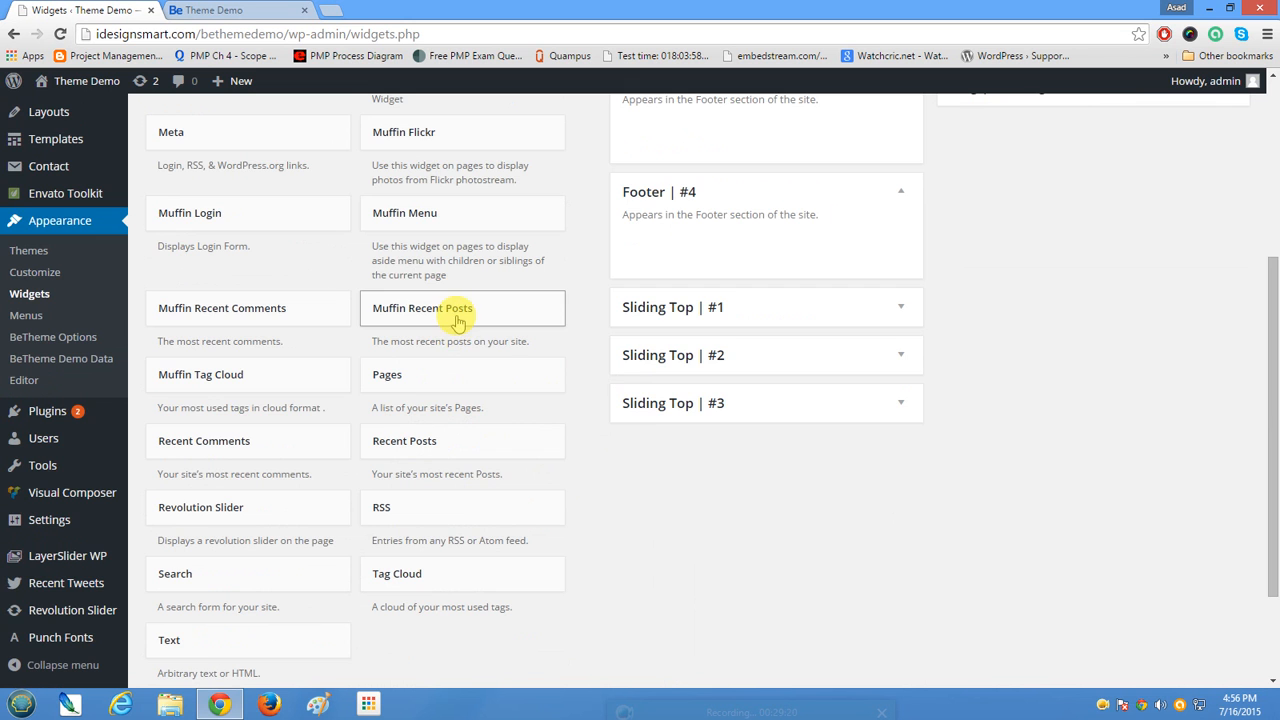
{"action": "scroll", "coordinate": [458, 320], "scroll_direction": "up", "scroll_amount": 2}
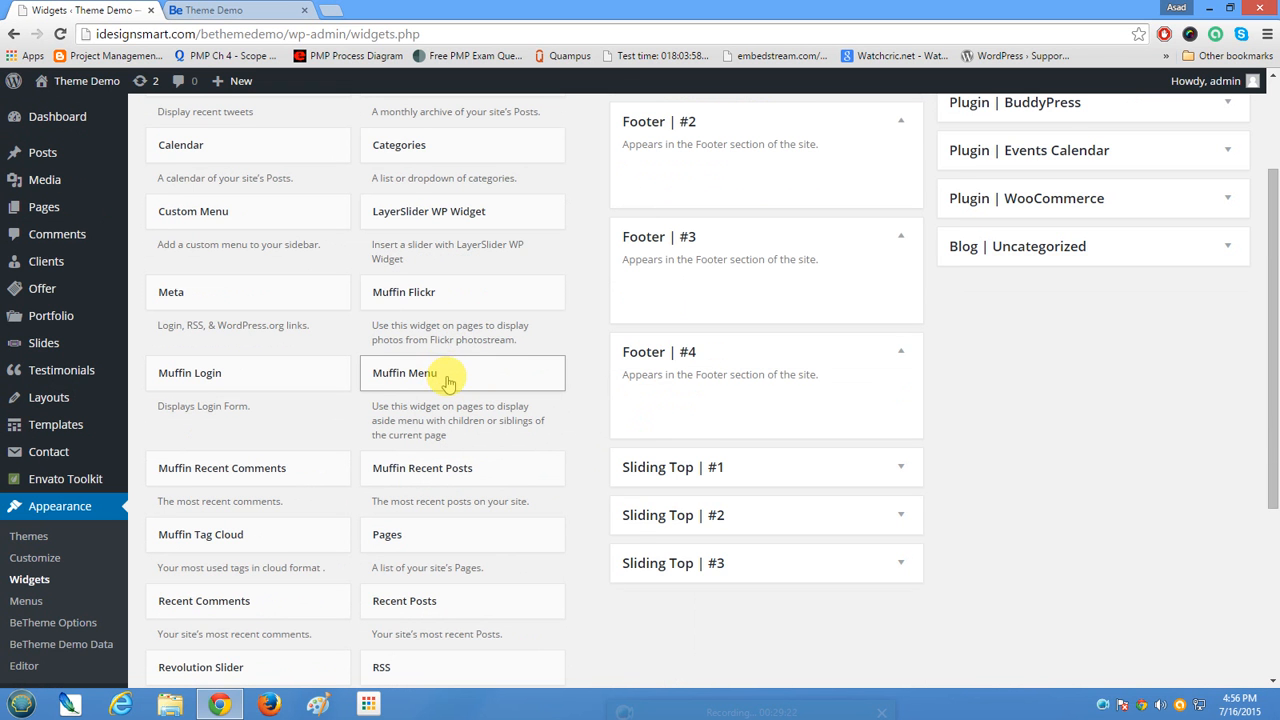
{"action": "scroll", "coordinate": [447, 383], "scroll_direction": "up", "scroll_amount": 2}
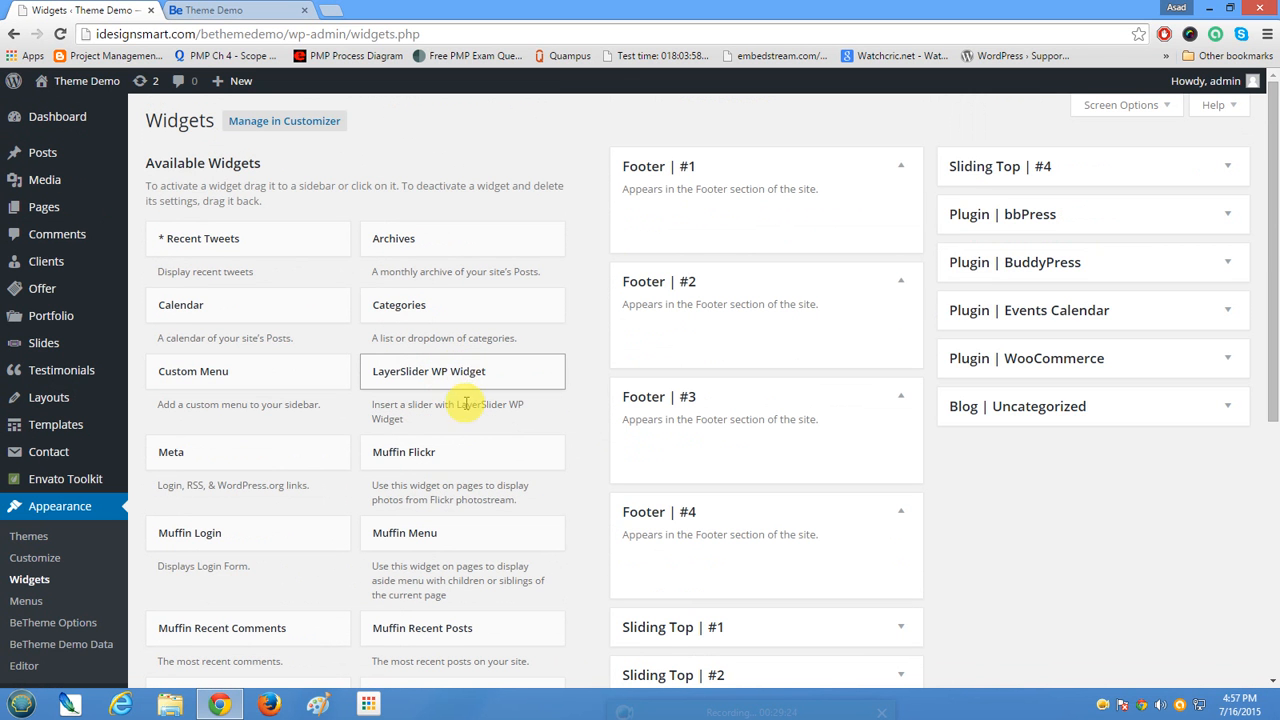
{"action": "scroll", "coordinate": [465, 403], "scroll_direction": "down", "scroll_amount": 5}
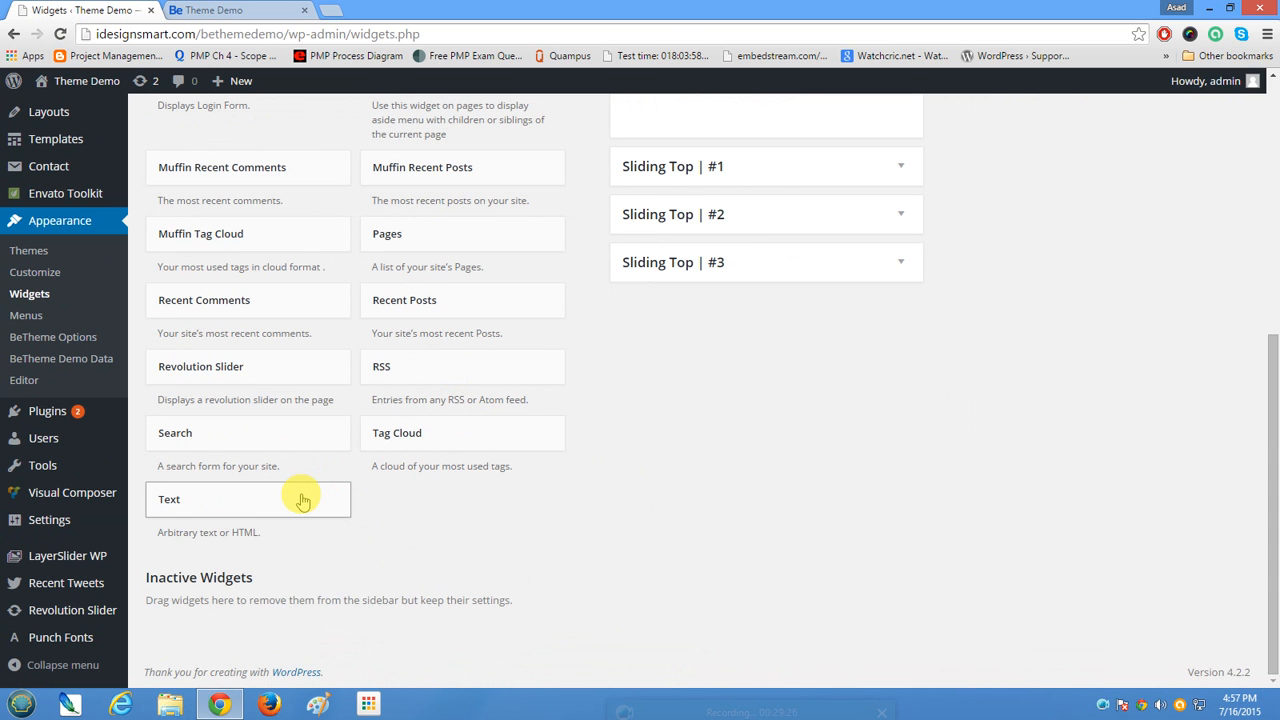
{"action": "left_click_drag", "start_coordinate": [298, 505], "coordinate": [409, 514]}
{"action": "scroll", "coordinate": [409, 517], "scroll_direction": "up", "scroll_amount": 6}
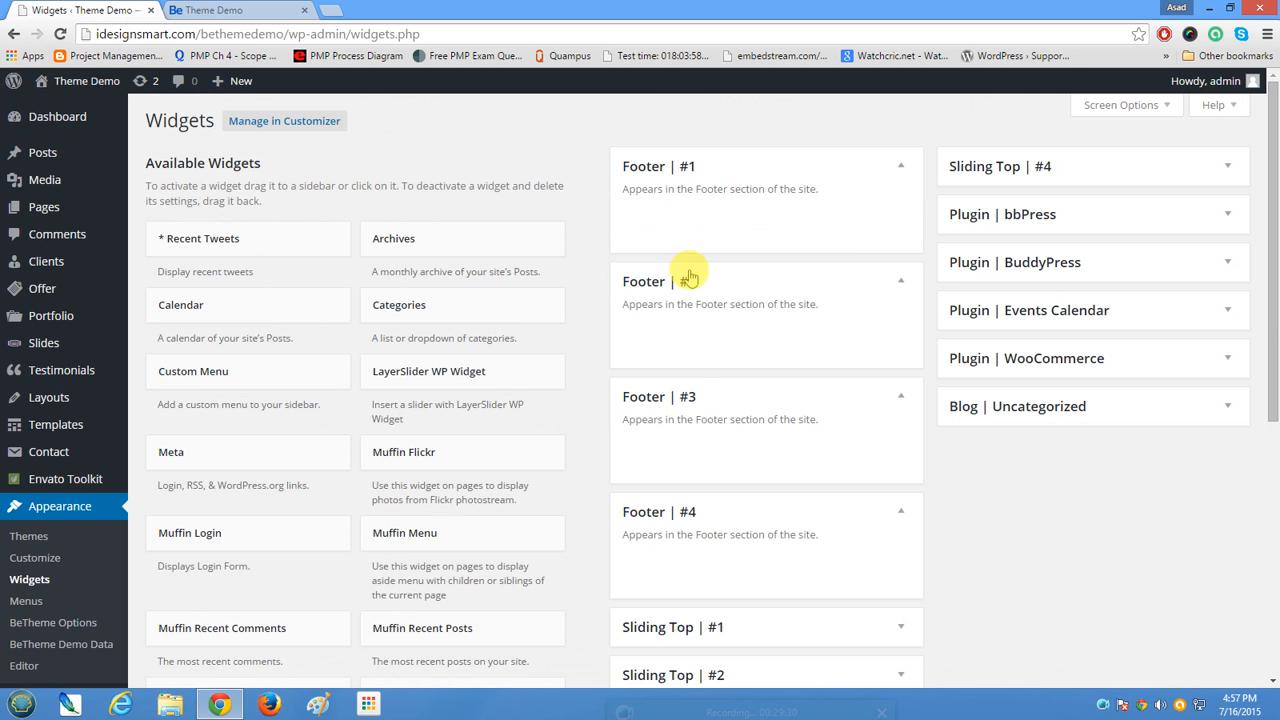
Review the live Theme Demo page's header and content sections, including the content types WordPress offers for new items.
{"action": "left_click", "coordinate": [193, 10]}
{"action": "scroll", "coordinate": [750, 514], "scroll_direction": "up", "scroll_amount": 10}
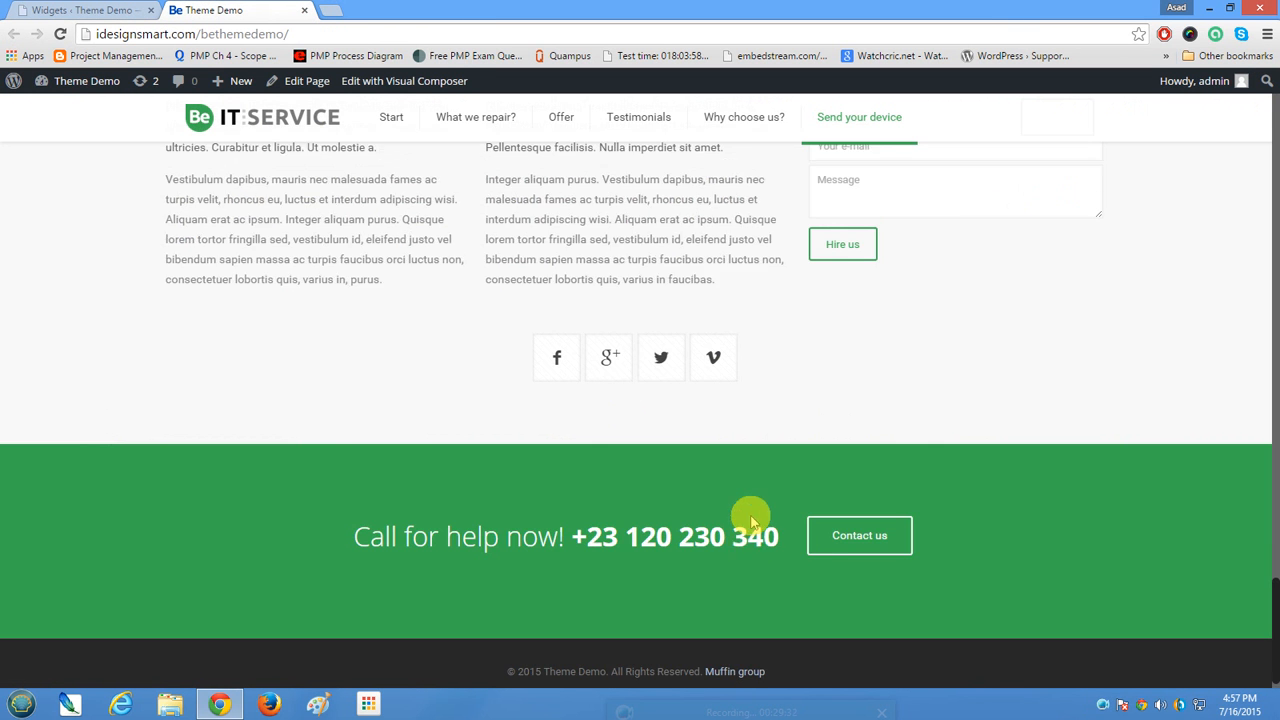
{"action": "scroll", "coordinate": [752, 525], "scroll_direction": "up", "scroll_amount": 15}
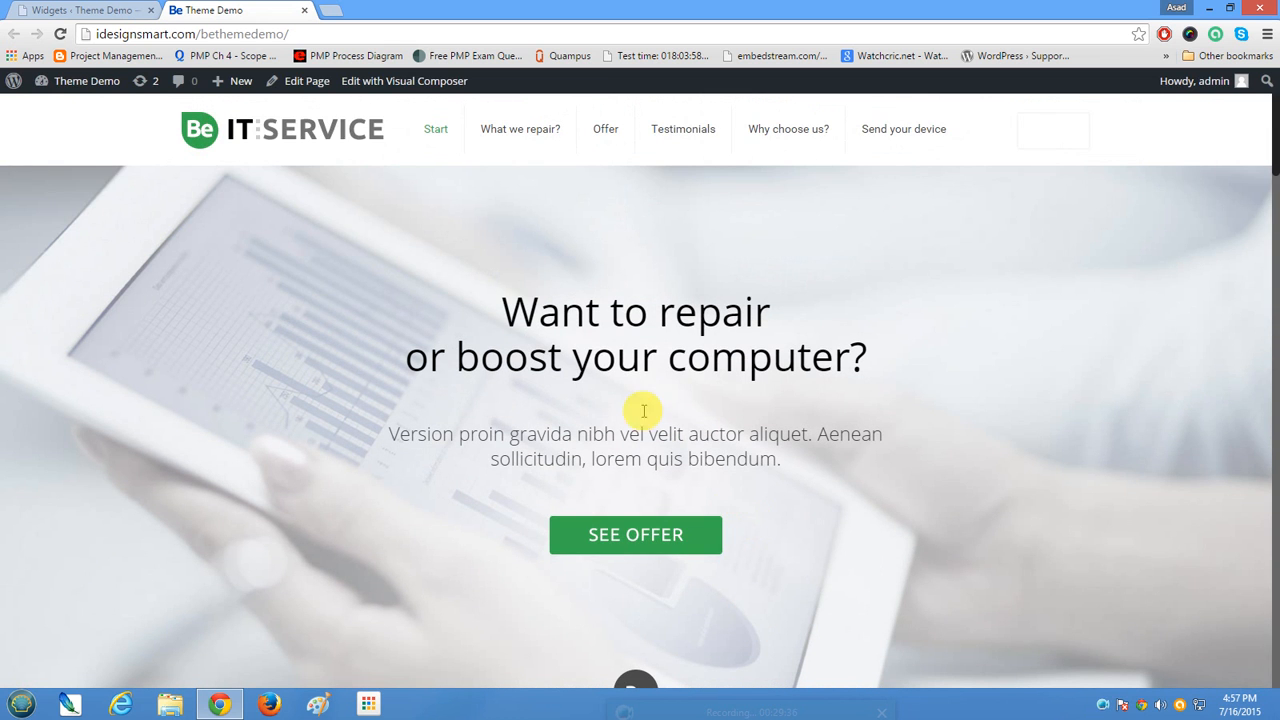
{"action": "mouse_move", "coordinate": [235, 80]}
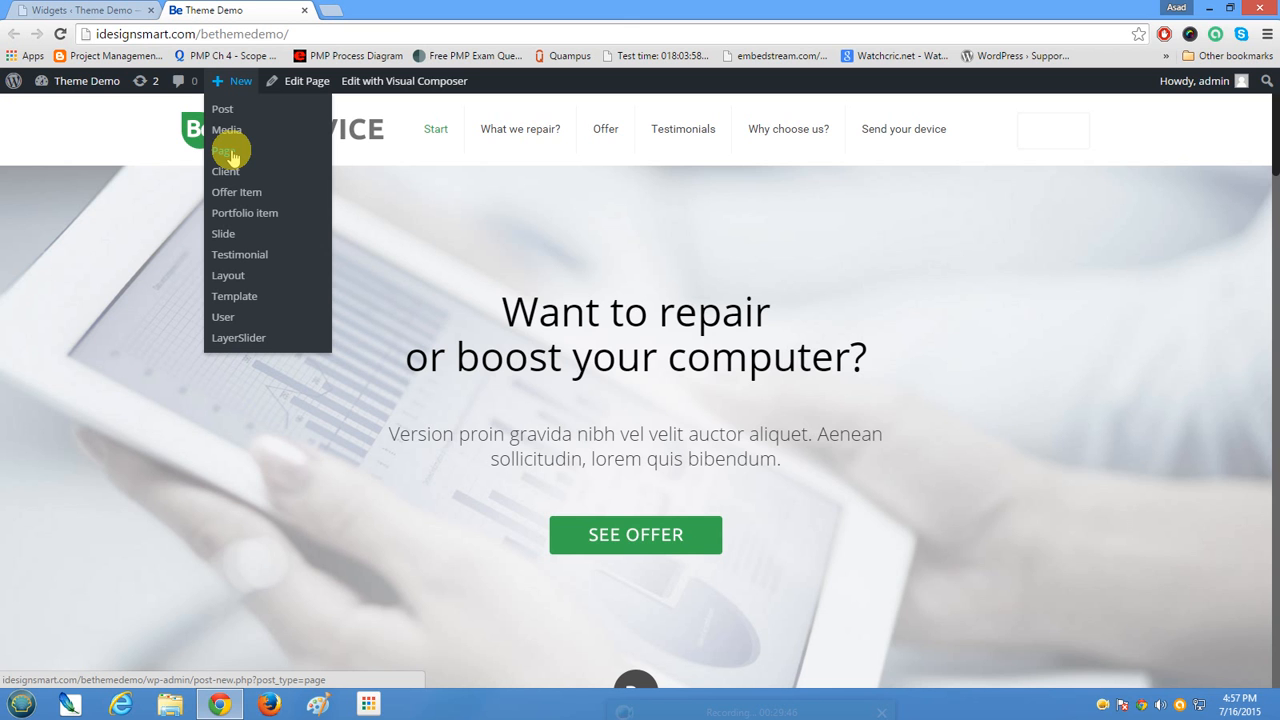
{"action": "scroll", "coordinate": [629, 505], "scroll_direction": "down", "scroll_amount": 8}
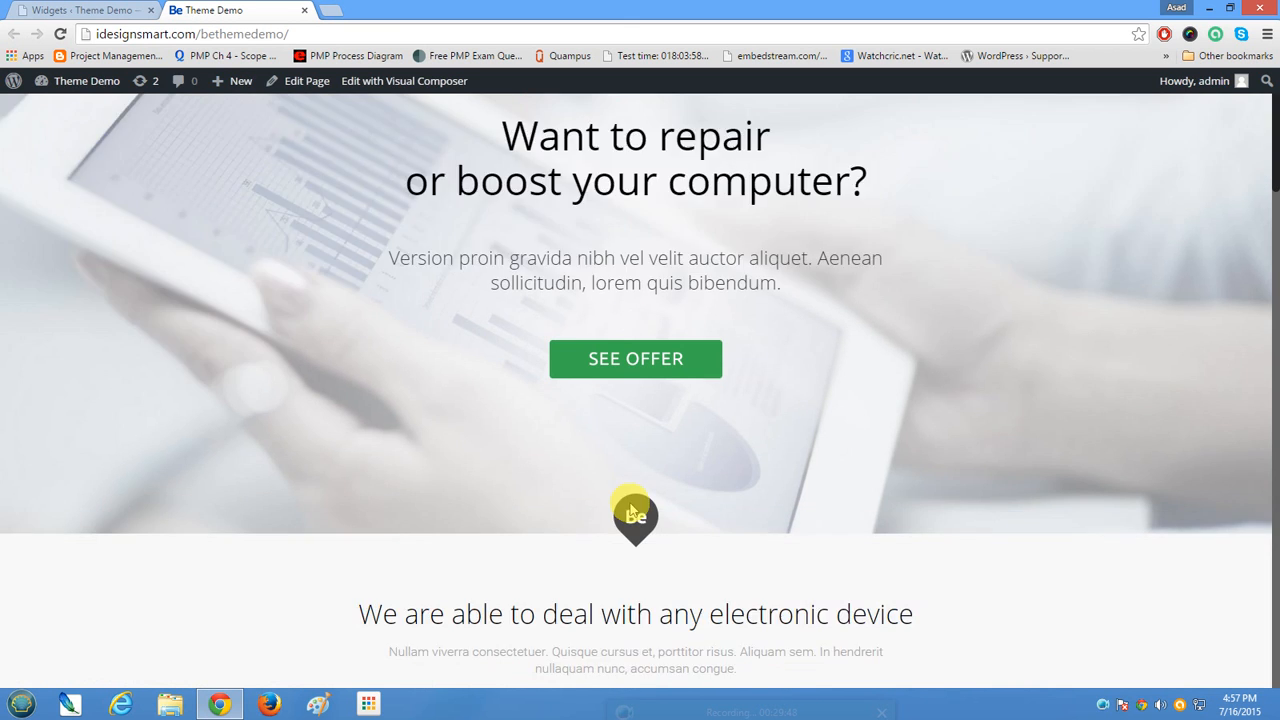
{"action": "scroll", "coordinate": [629, 505], "scroll_direction": "down", "scroll_amount": 2}
{"action": "scroll", "coordinate": [629, 505], "scroll_direction": "up", "scroll_amount": 6}
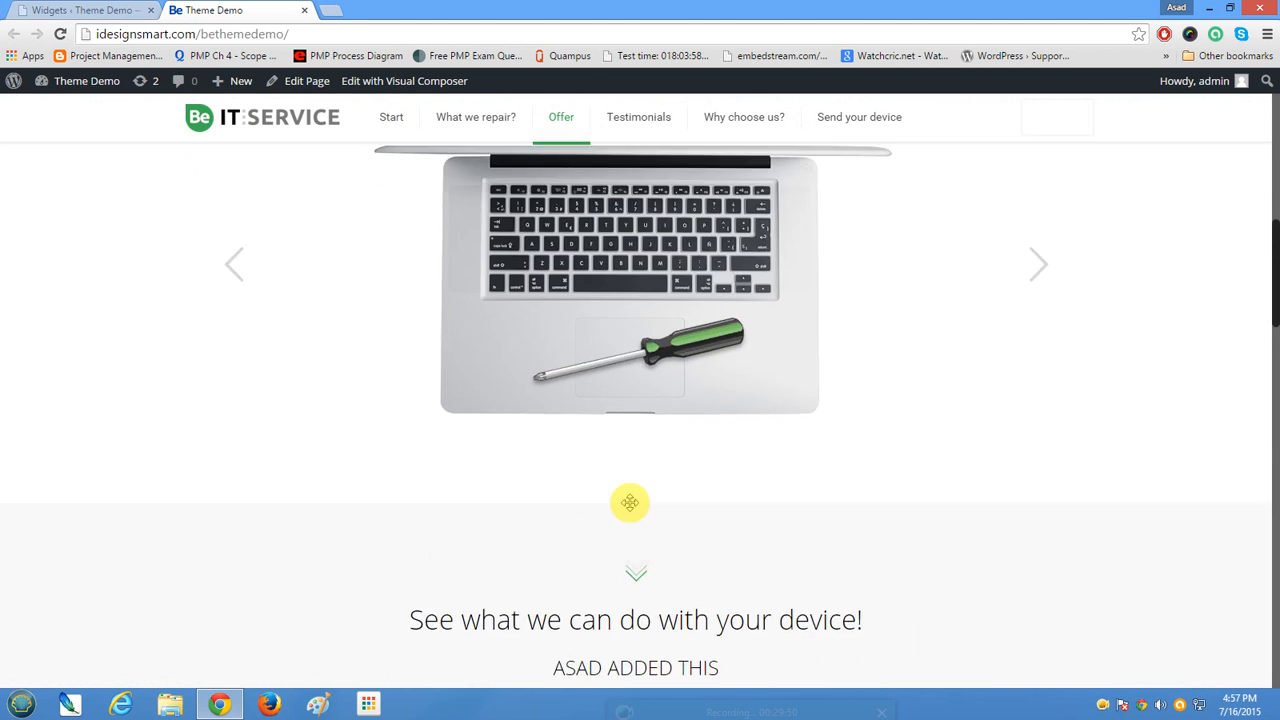
{"action": "scroll", "coordinate": [629, 503], "scroll_direction": "down", "scroll_amount": 4}
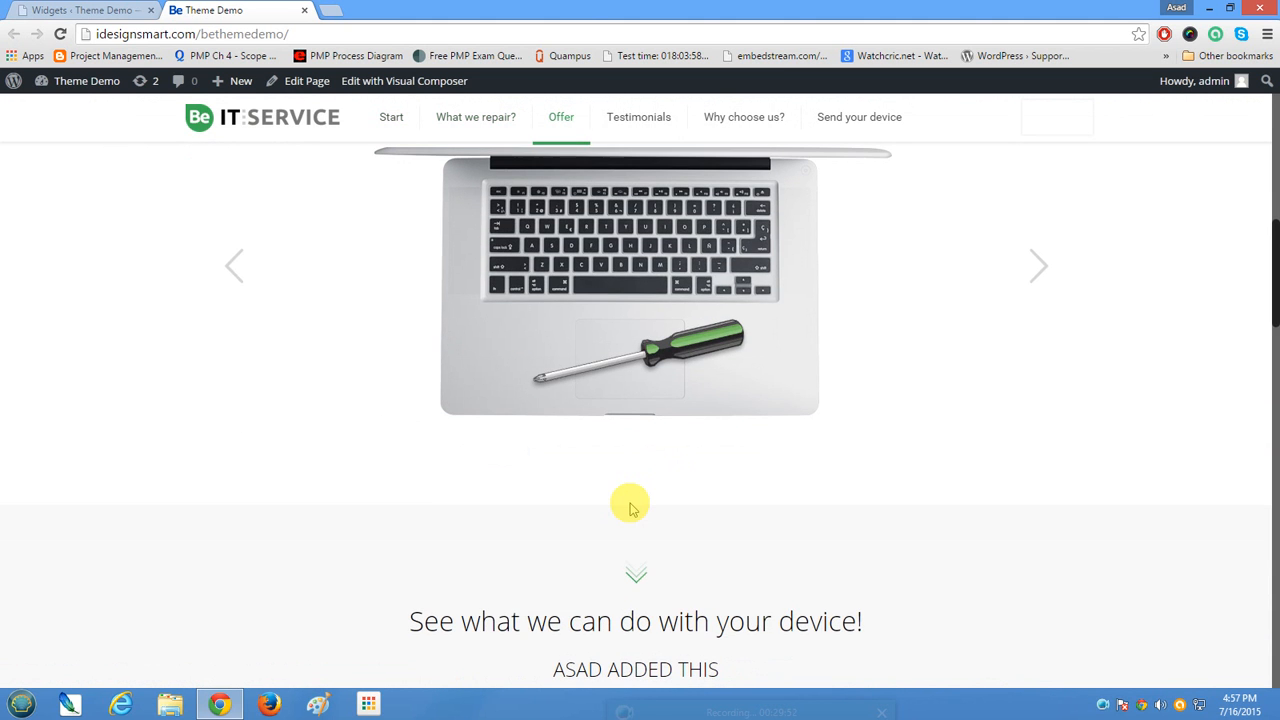
Review the full live Theme Demo page from the hero banner down to the contact section and back up through the testimonial.
{"action": "scroll", "coordinate": [629, 508], "scroll_direction": "up", "scroll_amount": 10}
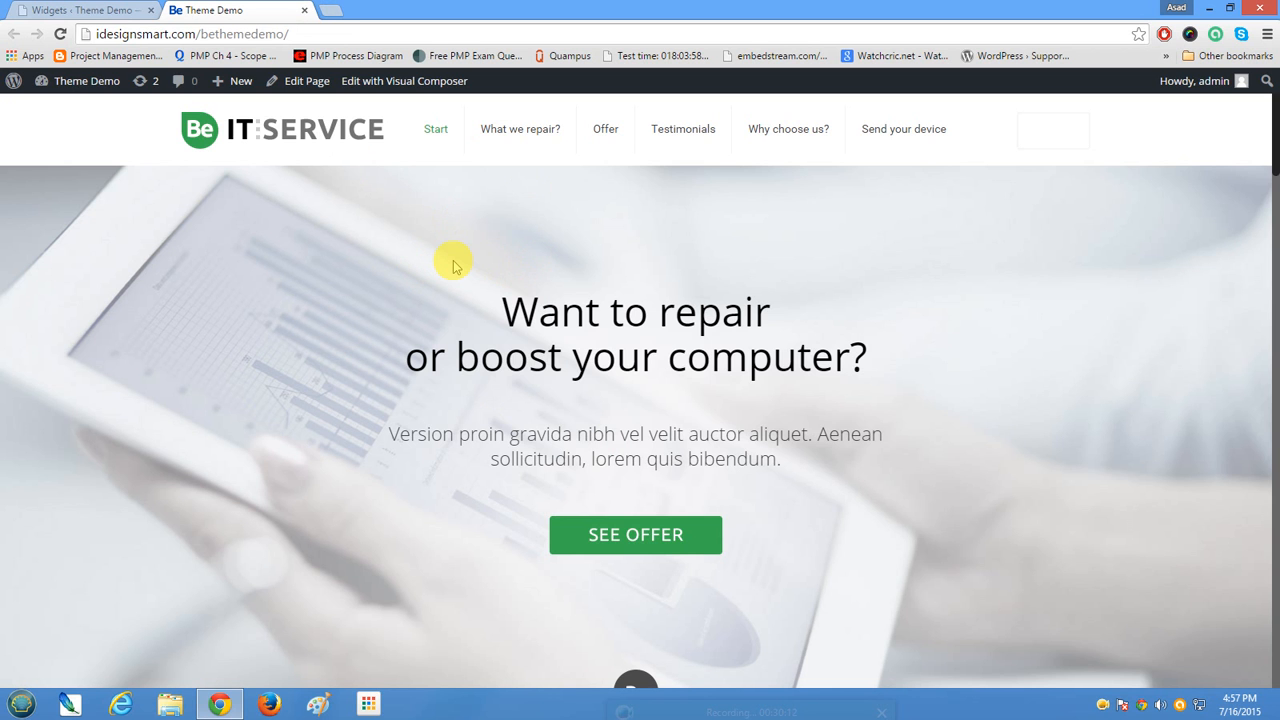
{"action": "scroll", "coordinate": [423, 500], "scroll_direction": "down", "scroll_amount": 10}
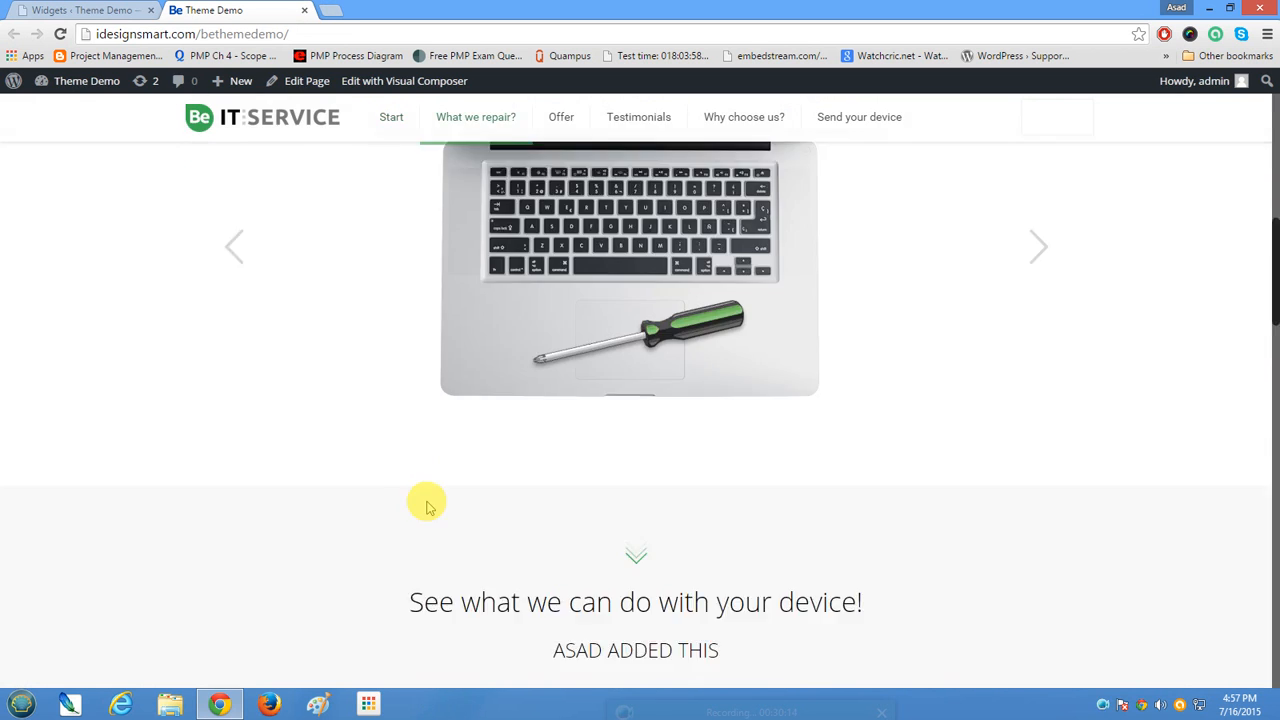
{"action": "scroll", "coordinate": [425, 505], "scroll_direction": "down", "scroll_amount": 15}
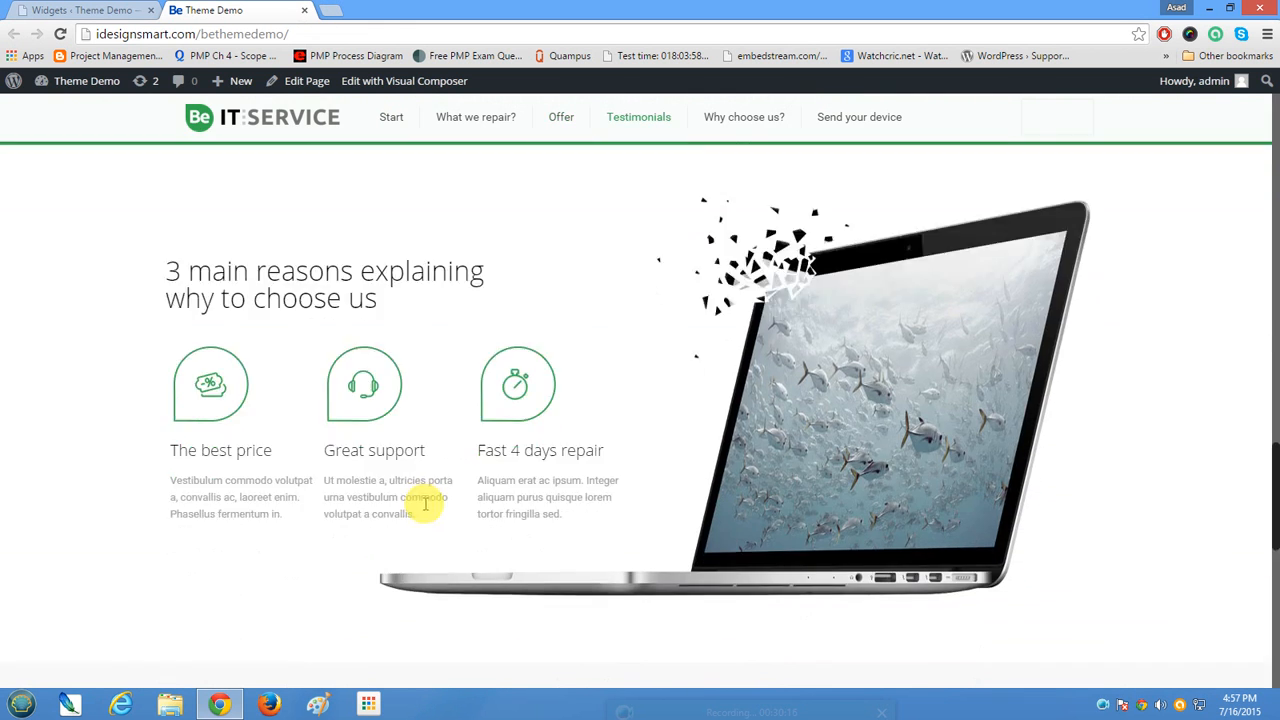
{"action": "scroll", "coordinate": [418, 560], "scroll_direction": "down", "scroll_amount": 3}
{"action": "scroll", "coordinate": [414, 590], "scroll_direction": "up", "scroll_amount": 4}
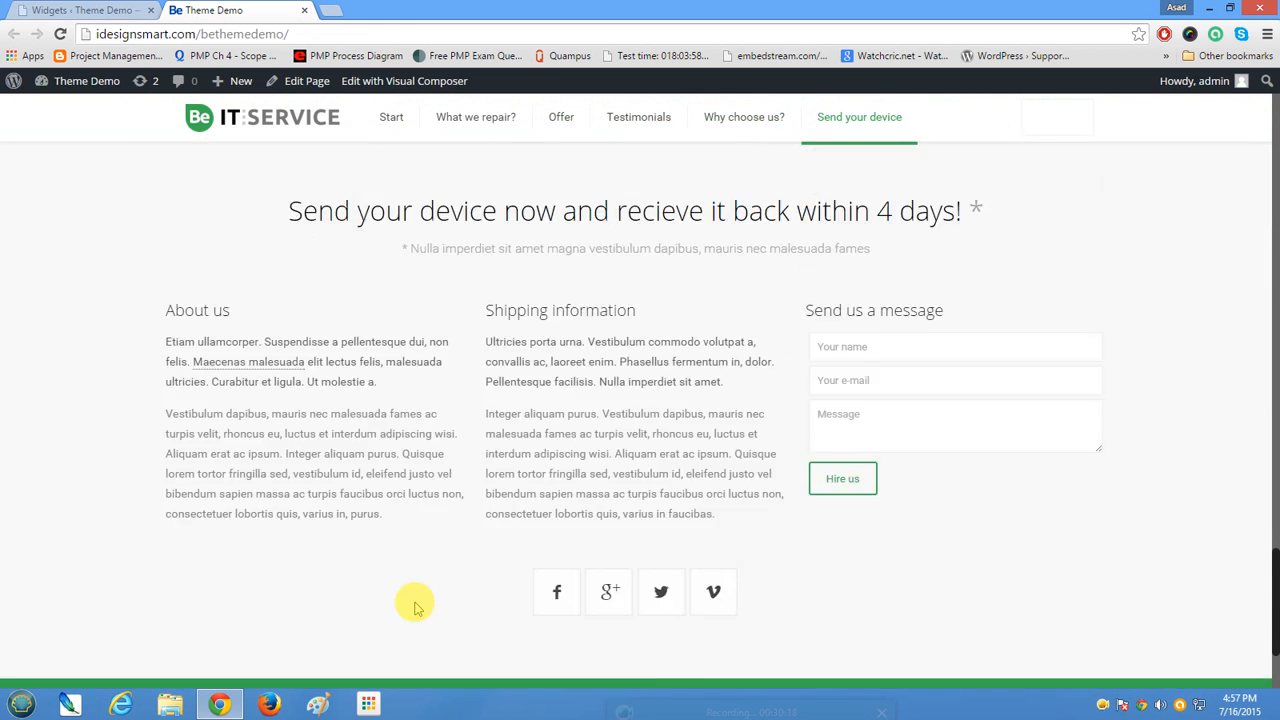
{"action": "scroll", "coordinate": [408, 578], "scroll_direction": "up", "scroll_amount": 10}
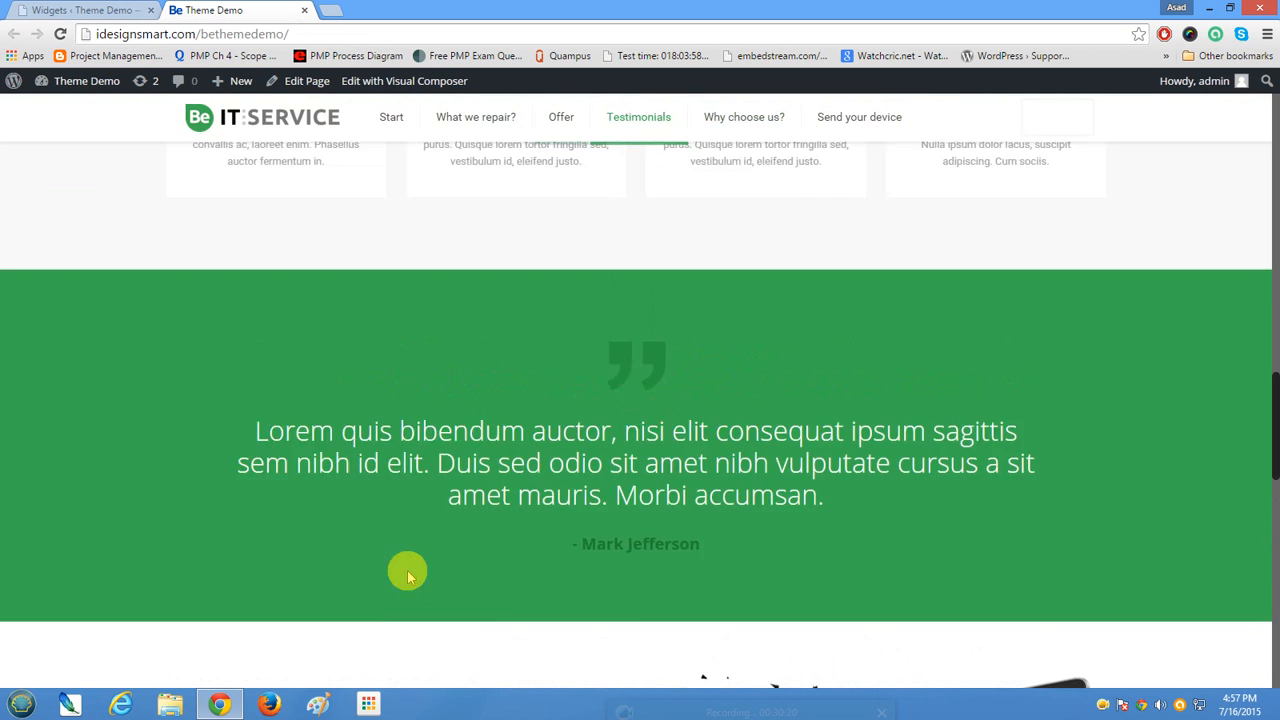
{"action": "scroll", "coordinate": [405, 565], "scroll_direction": "up", "scroll_amount": 10}
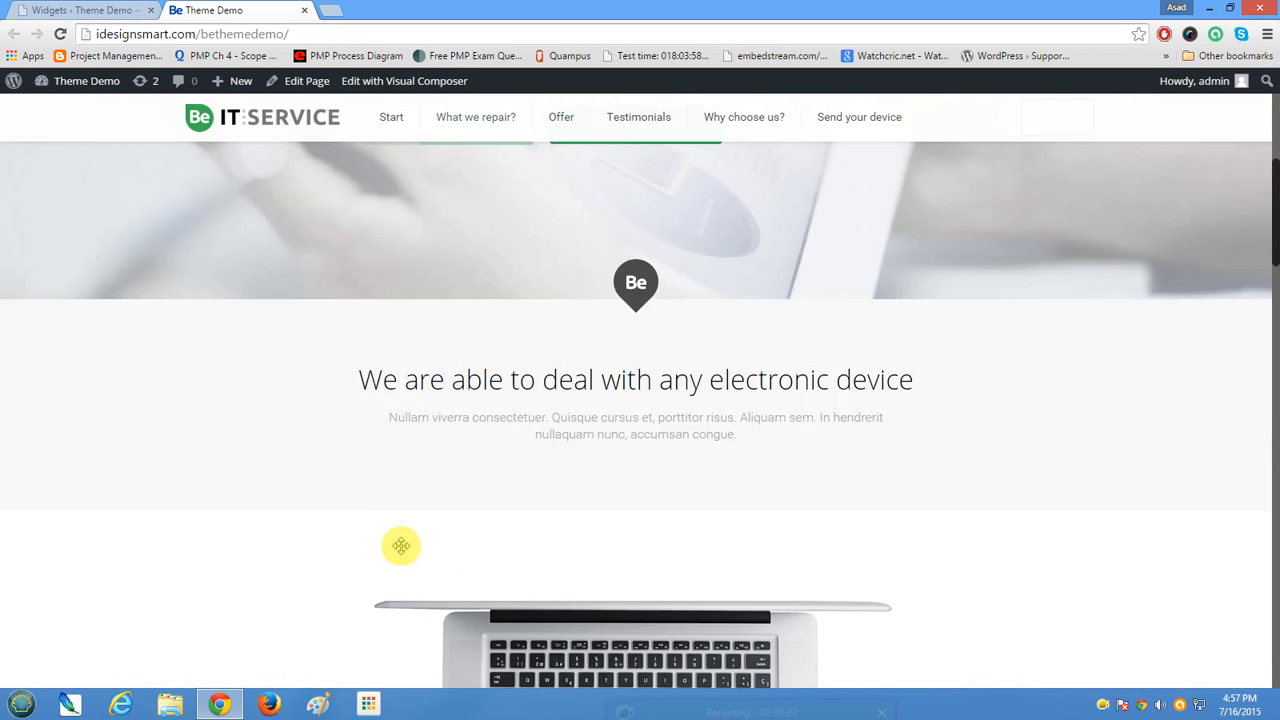